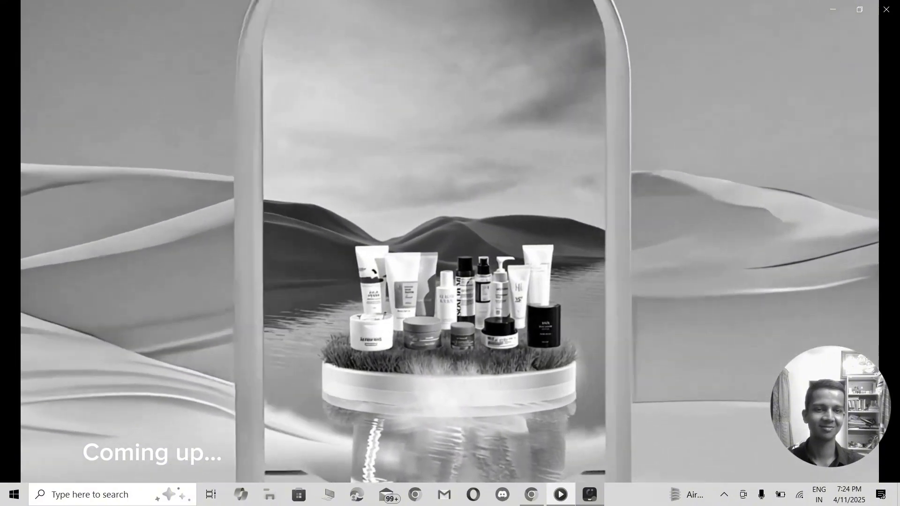
Look over the Digital Food Menu and NOURISH video designs in their open tabs, ending on Digital Food Menu.
mouse_move(198, 258)
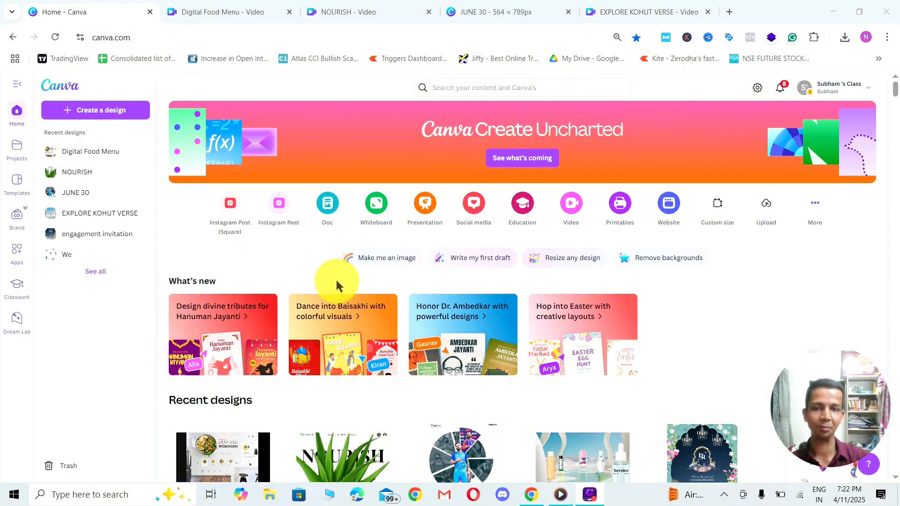
left_click(260, 10)
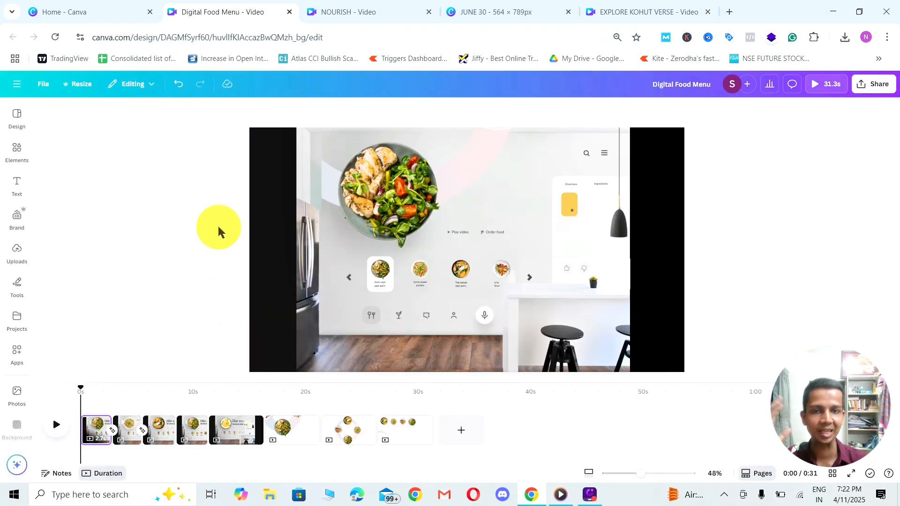
left_click(366, 13)
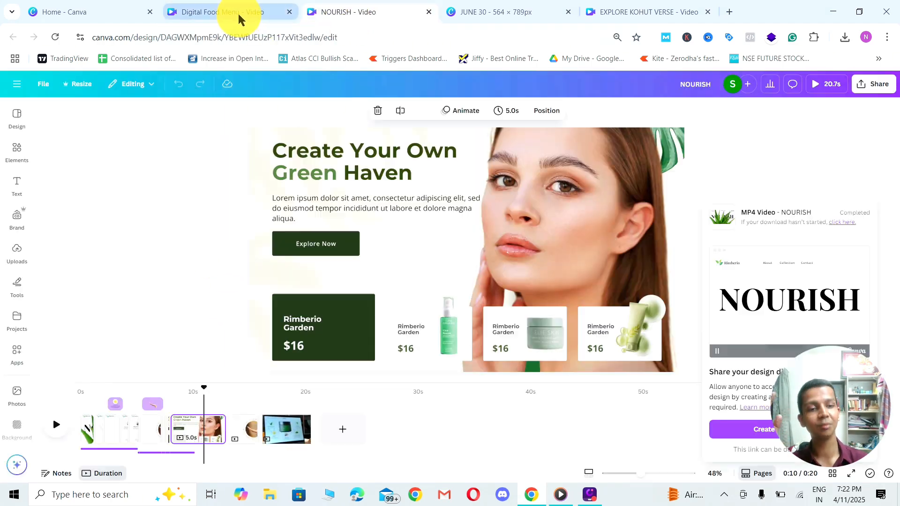
left_click(238, 13)
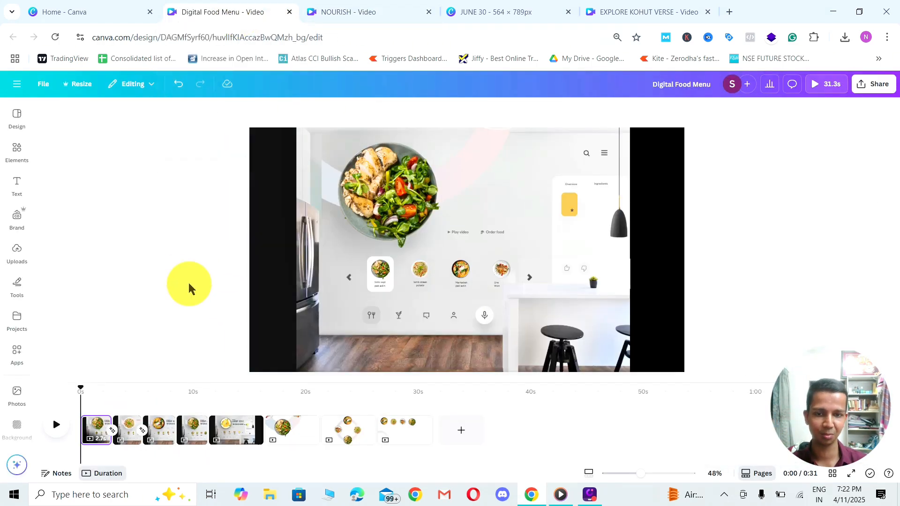
Switch to Media Player, watch part of the NOURISH video, pause it and leave the playback view.
left_click(562, 495)
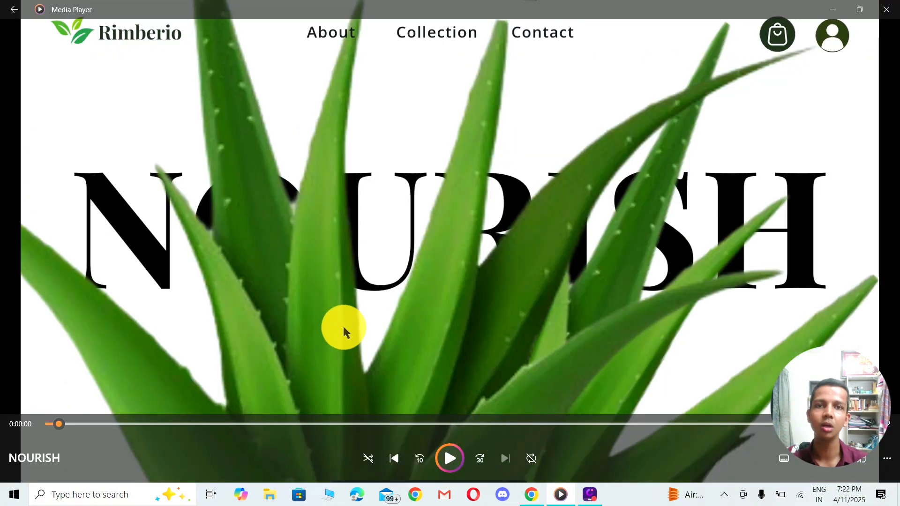
key("space")
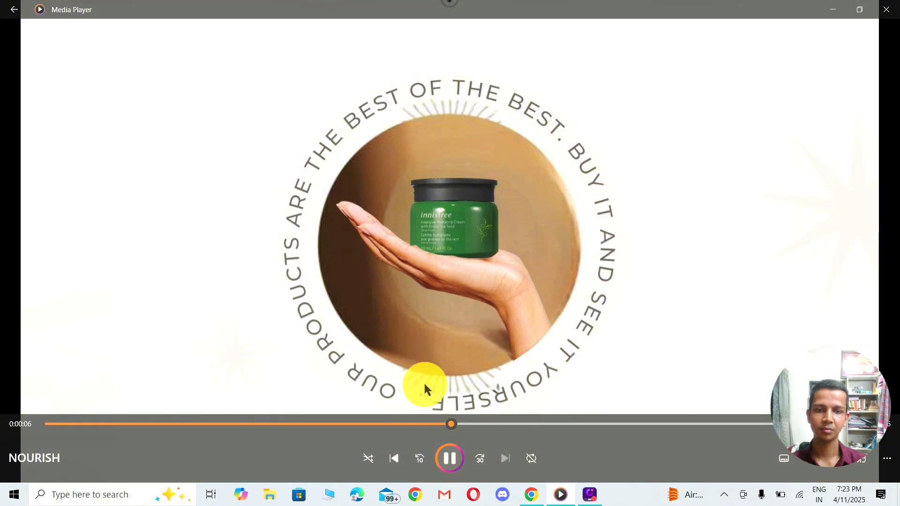
left_click(449, 457)
key("Escape")
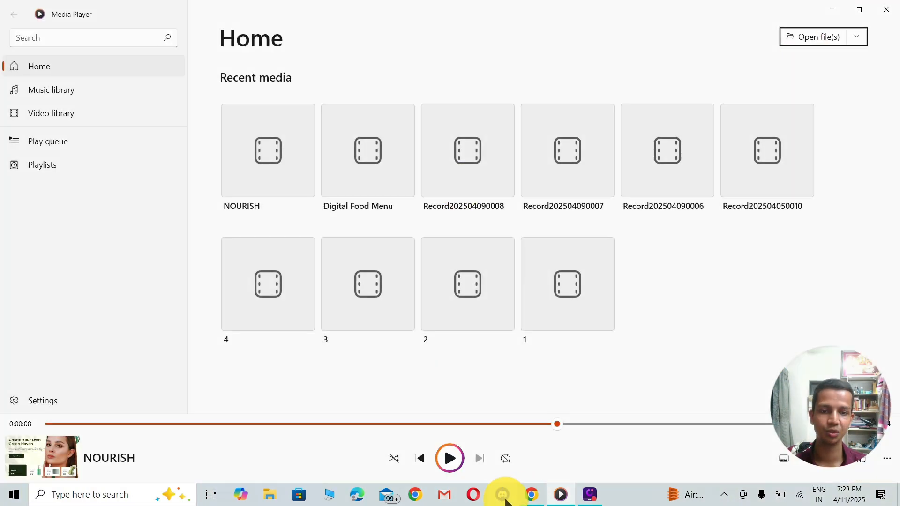
Return to the browser and open the downloaded Digital Food Menu.mp4 from the recent download history for viewing.
left_click(532, 494)
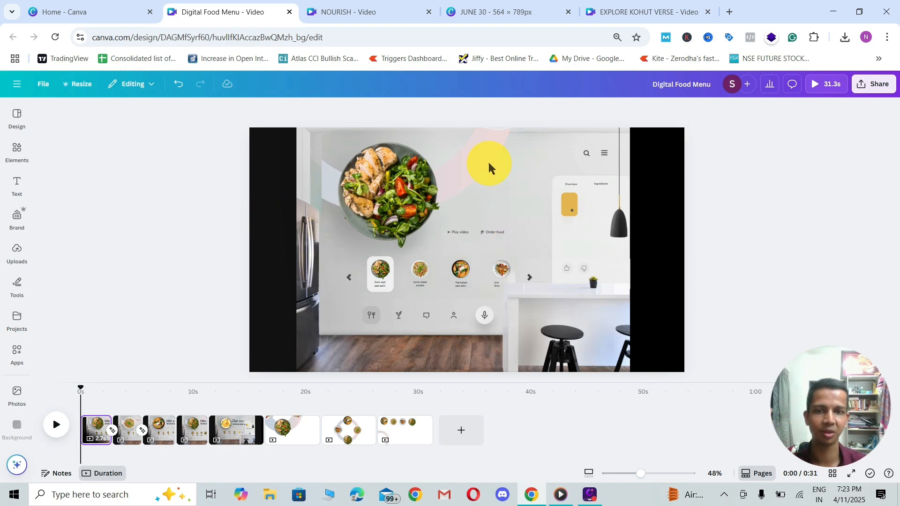
left_click(844, 37)
left_click(743, 151)
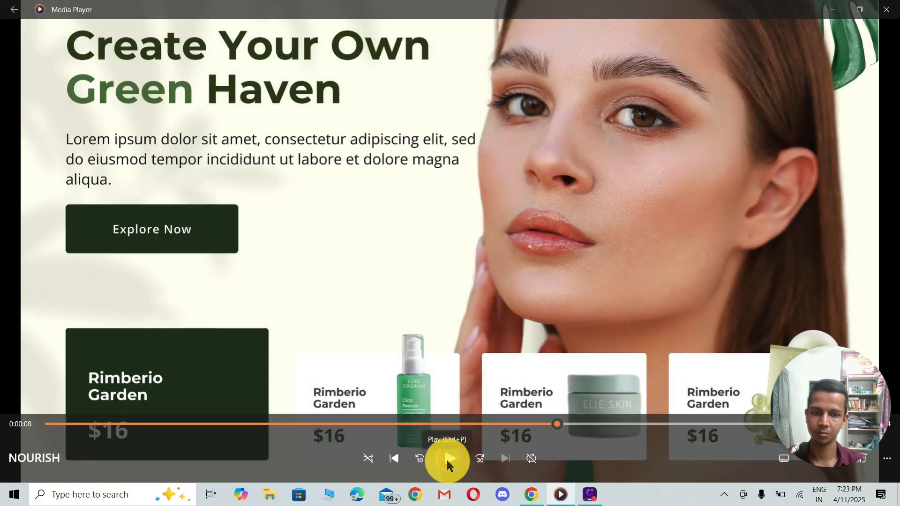
left_click(448, 461)
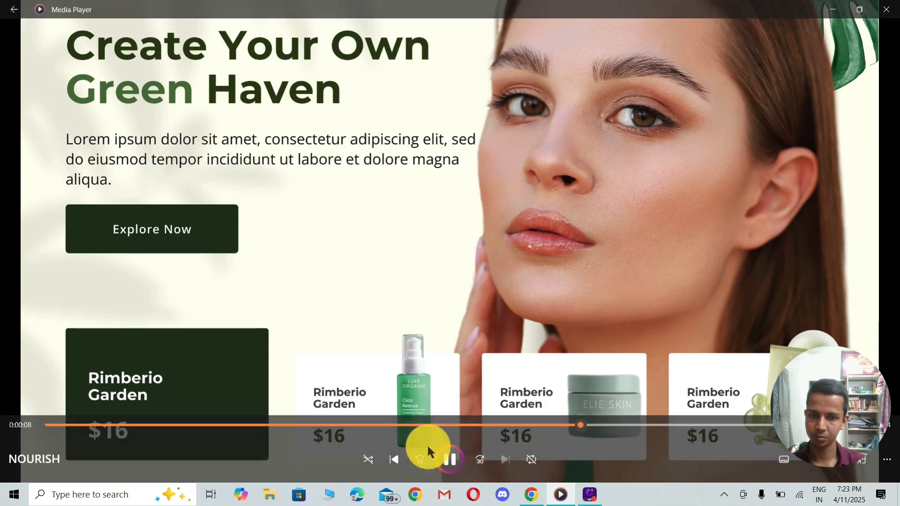
left_click(531, 493)
left_click(844, 37)
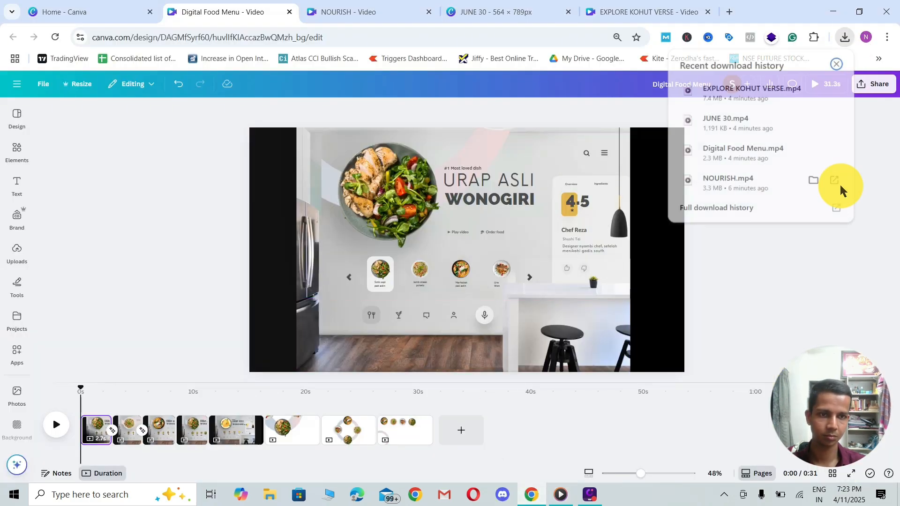
left_click(738, 154)
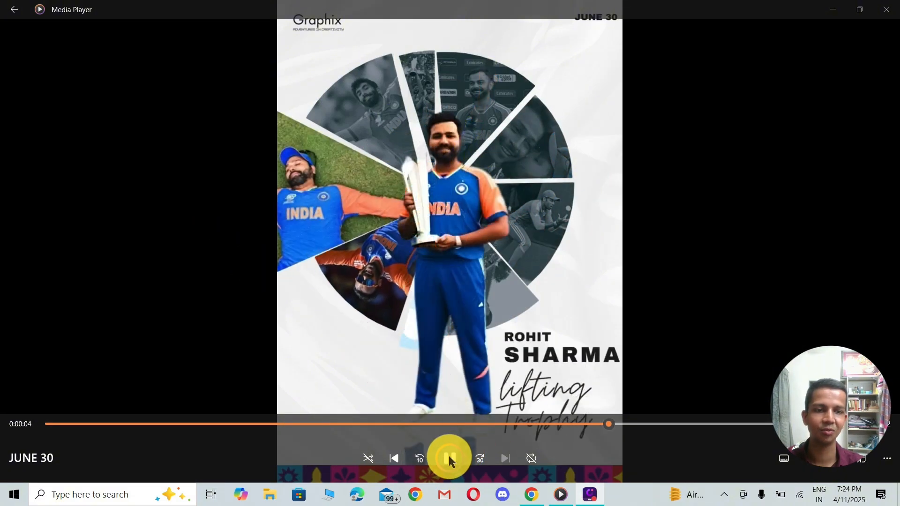
Select EXPLORE KOHUT VERSE.mp4 in the browser's recent downloads and replay the JUNE 30 video in Media Player.
left_click(530, 495)
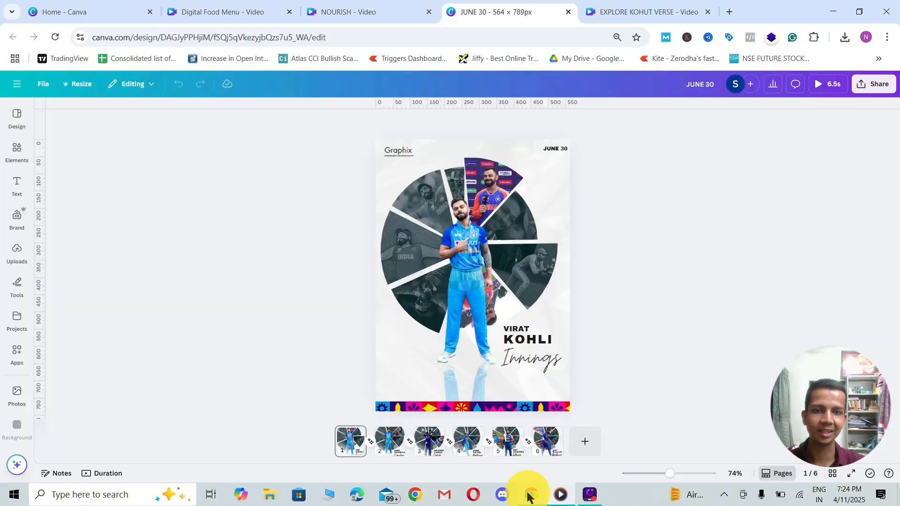
left_click(846, 38)
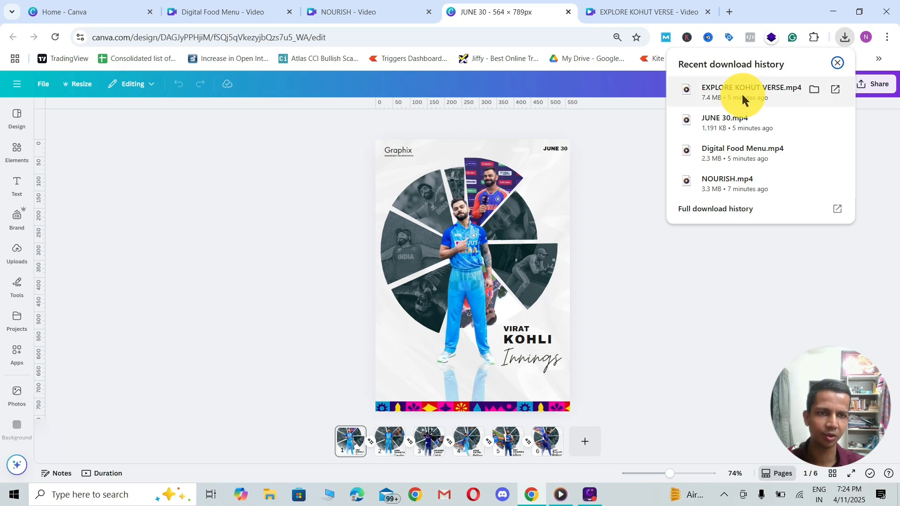
left_click(741, 95)
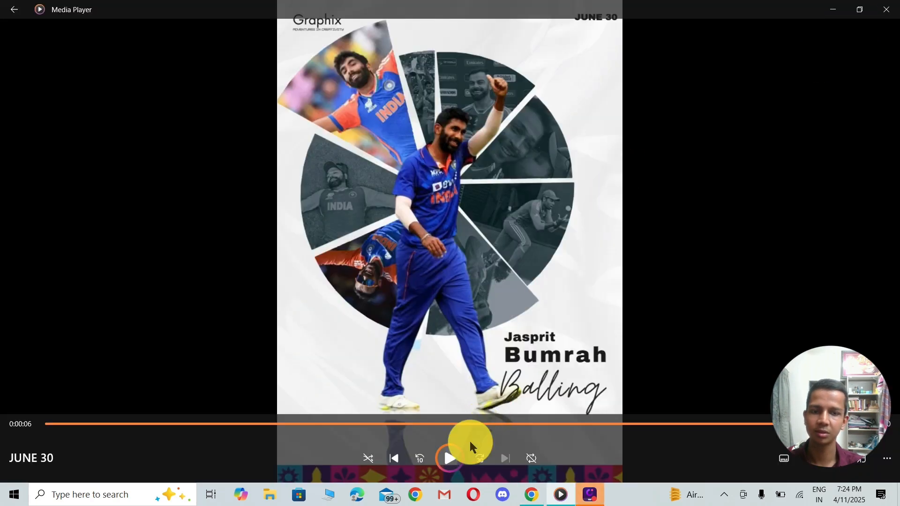
left_click(447, 458)
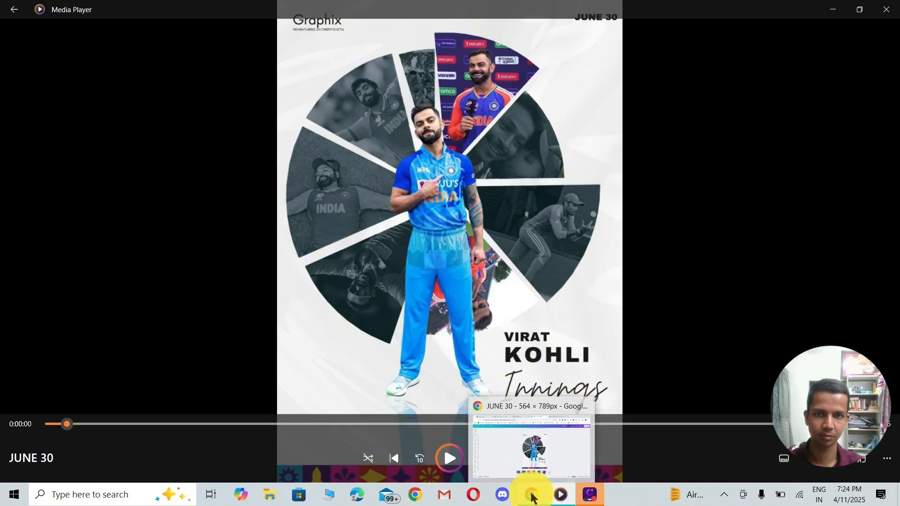
Play the downloaded EXPLORE KOHUT VERSE video in Media Player, pause it and return to the player's home page.
left_click(530, 494)
left_click(844, 39)
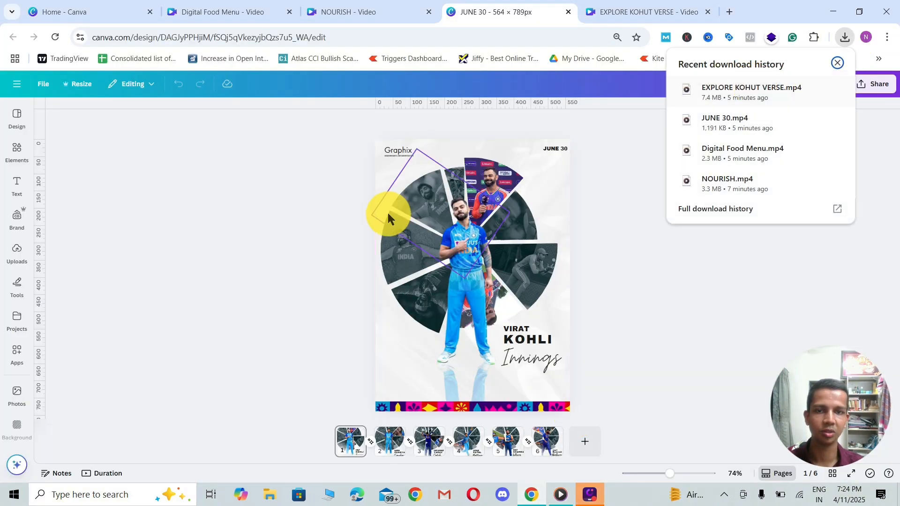
key("alt+Tab")
left_click(450, 458)
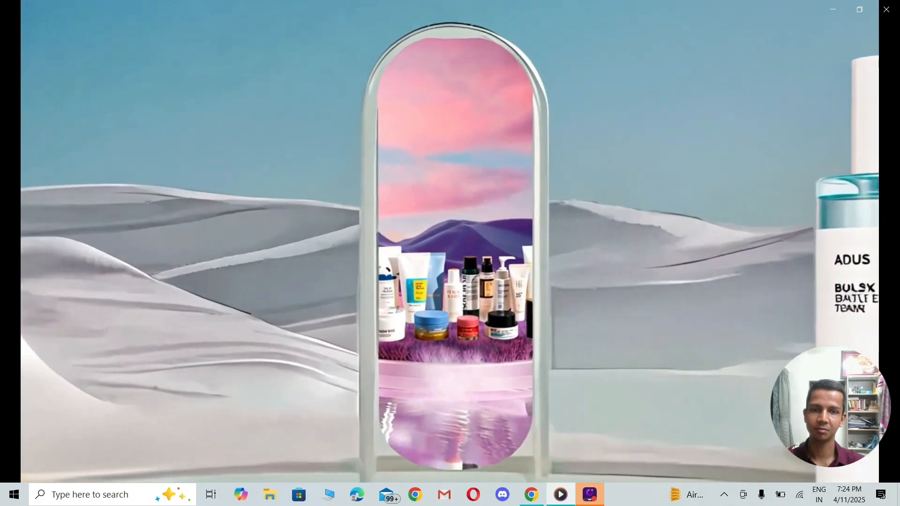
mouse_move(159, 241)
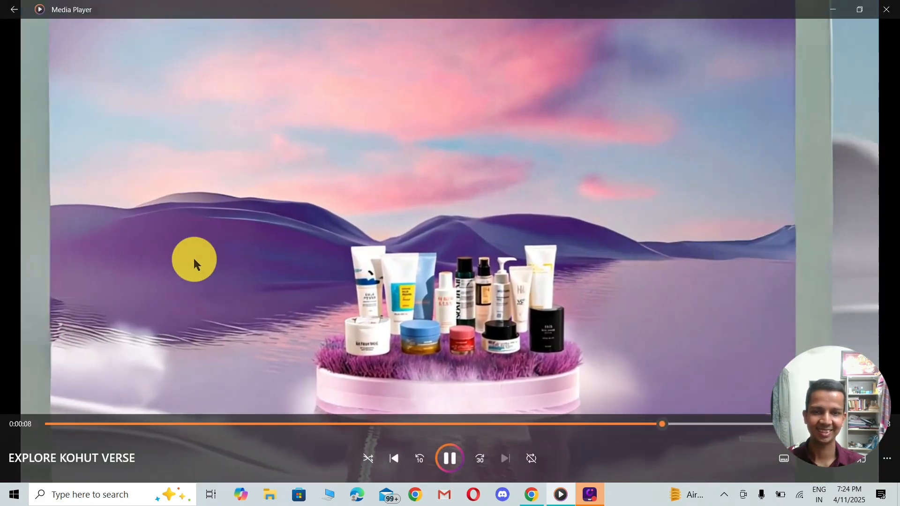
left_click(451, 461)
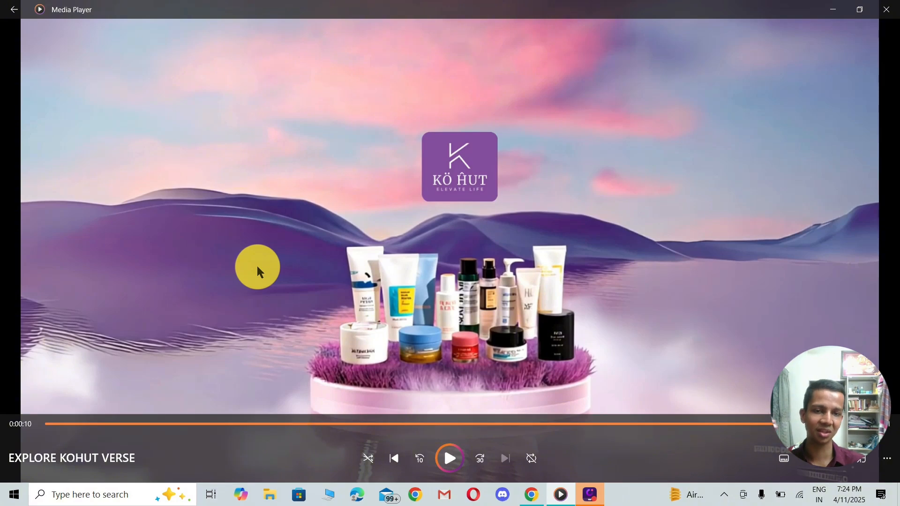
key("alt+Left")
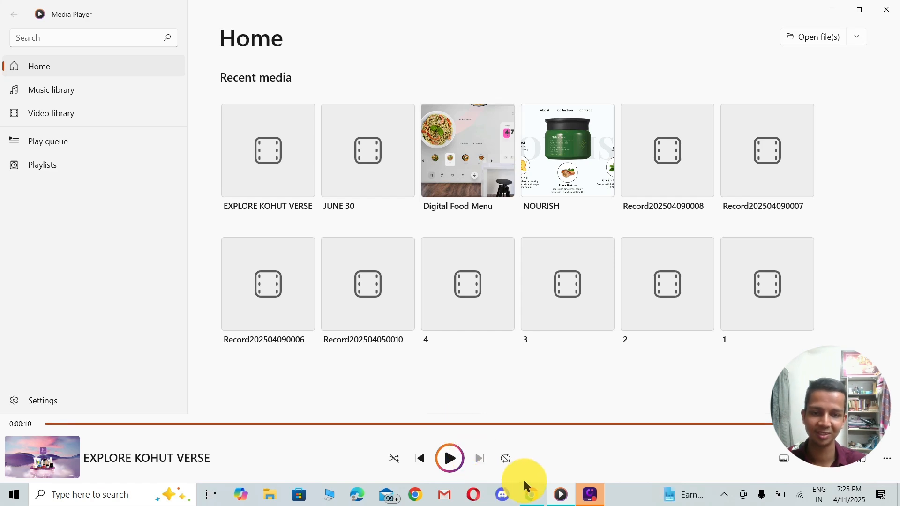
Switch to the EXPLORE KOHUT VERSE design in the browser and scrub through the opening of its third page.
left_click(527, 498)
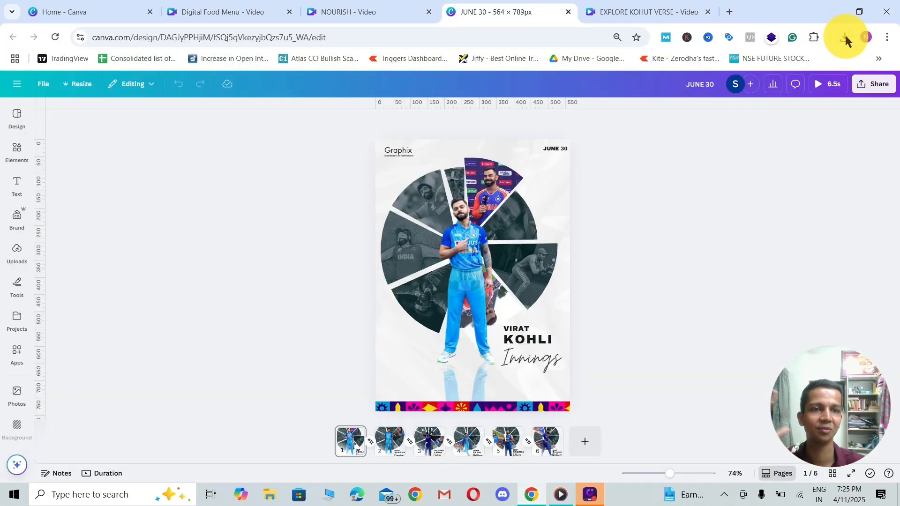
left_click(845, 37)
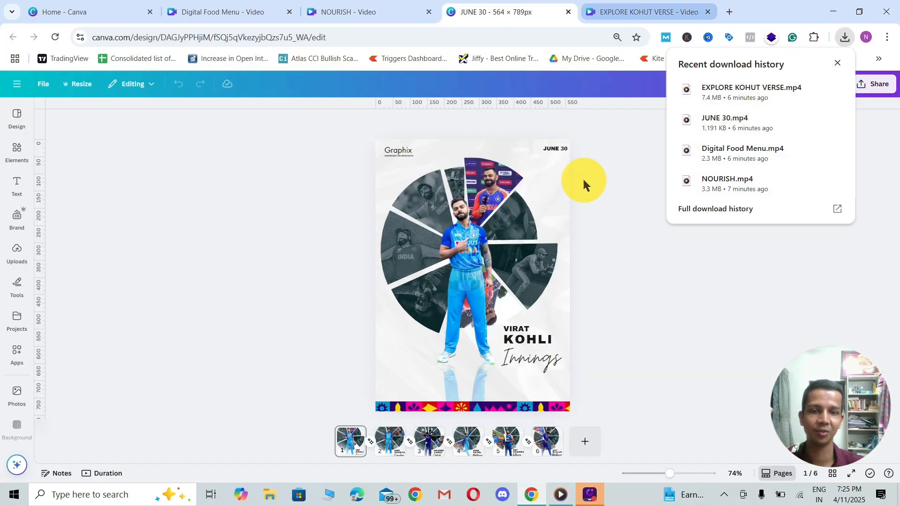
key("ctrl+Tab")
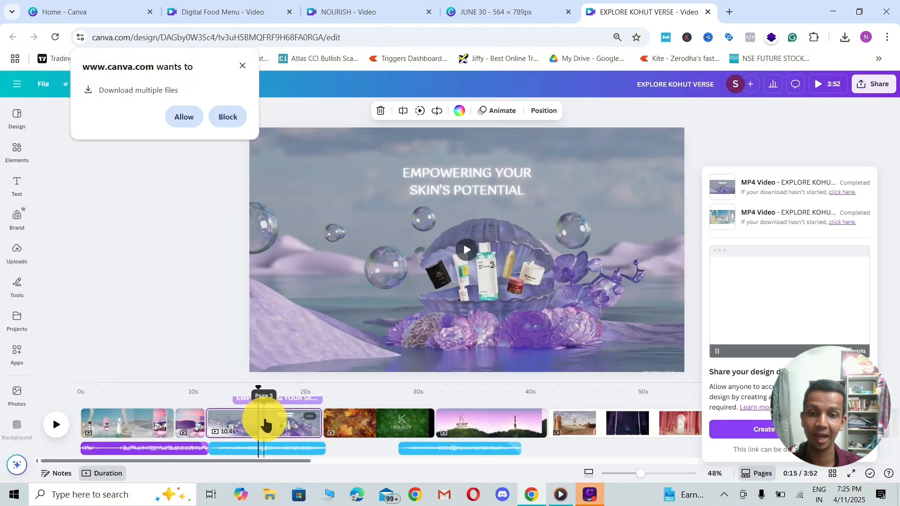
left_click(265, 401)
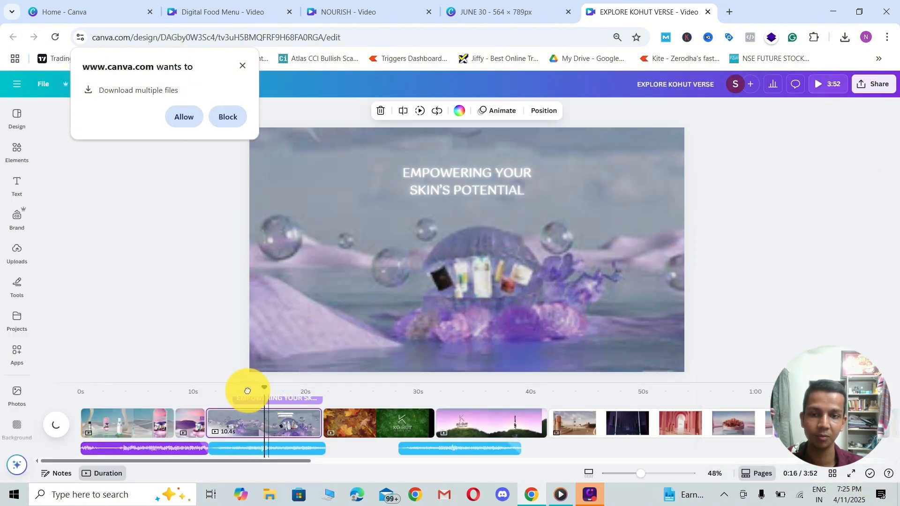
left_click(237, 389)
left_click(216, 389)
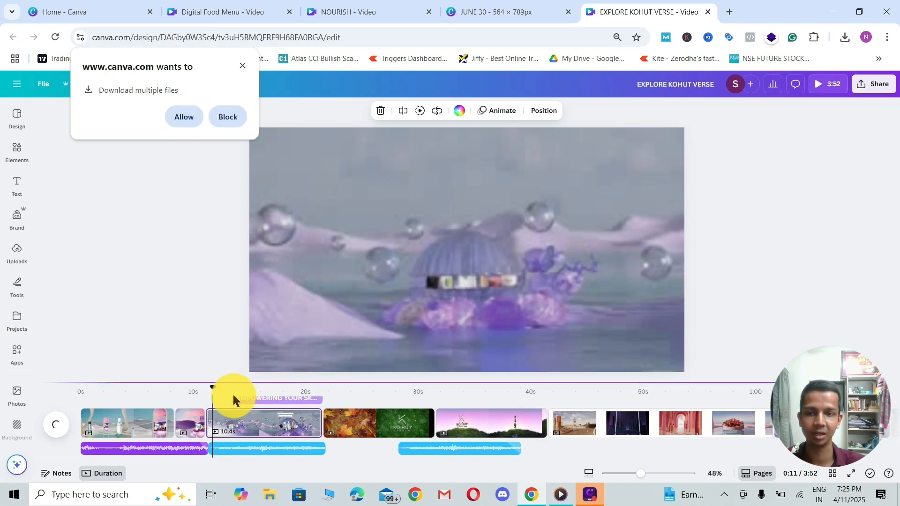
left_click_drag(212, 389, 219, 388)
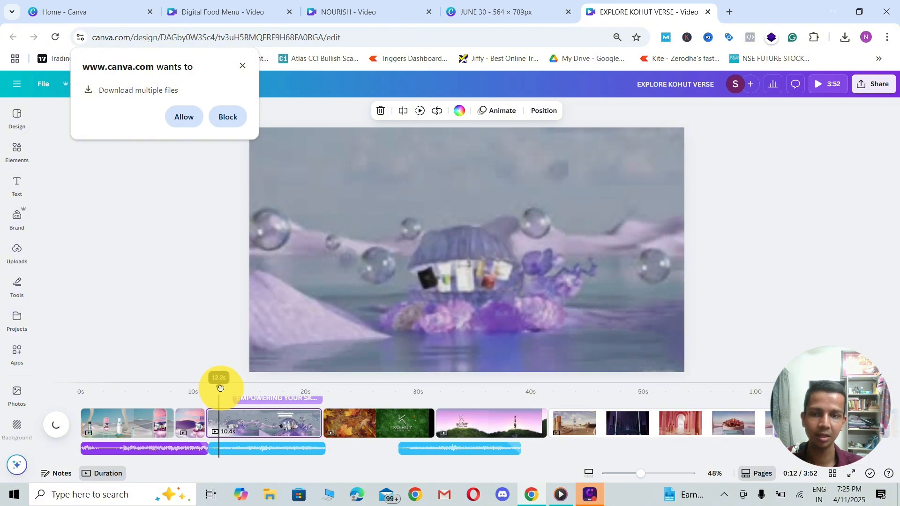
left_click_drag(223, 389, 232, 389)
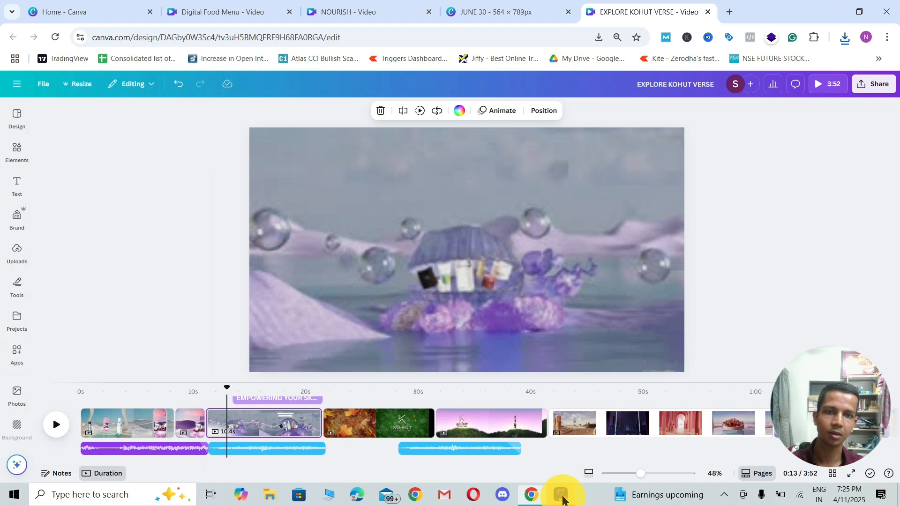
Scrub the EXPLORE KOHUT VERSE timeline across the shell scene and the arch scene to examine their animations.
left_click(562, 495)
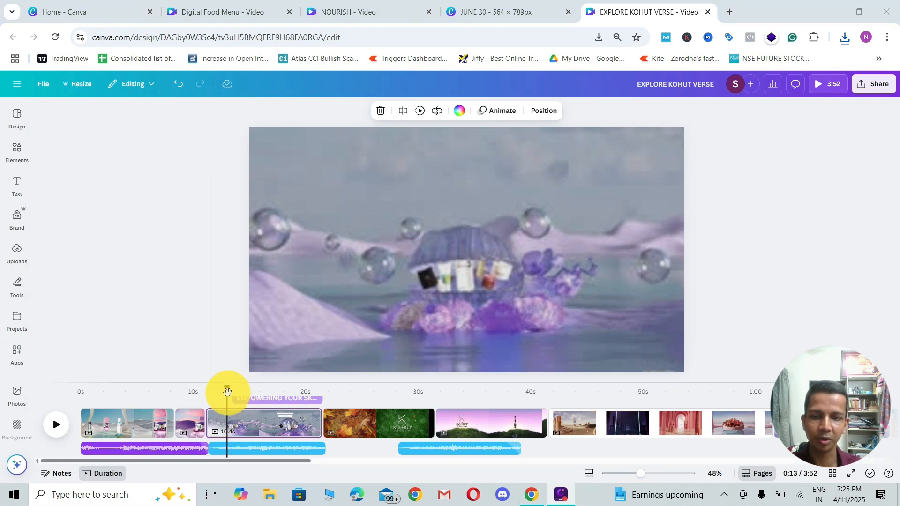
left_click_drag(227, 392, 222, 392)
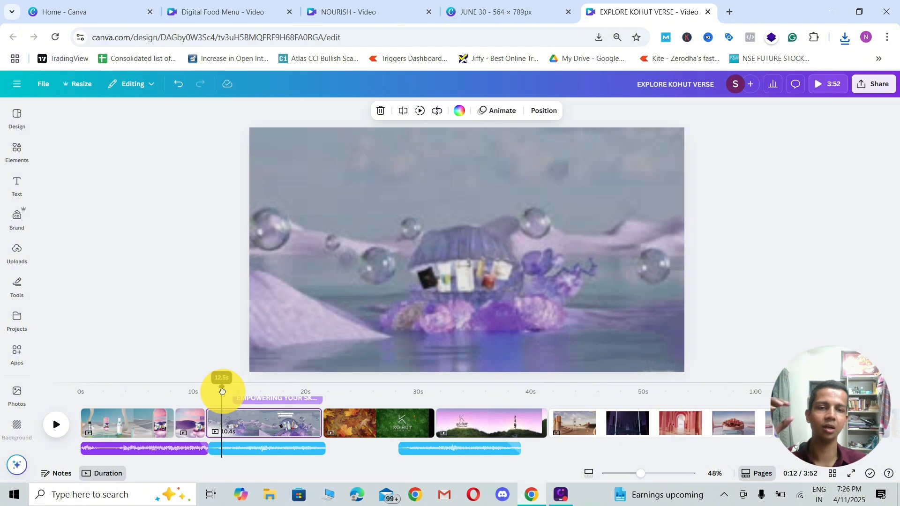
left_click_drag(222, 392, 314, 392)
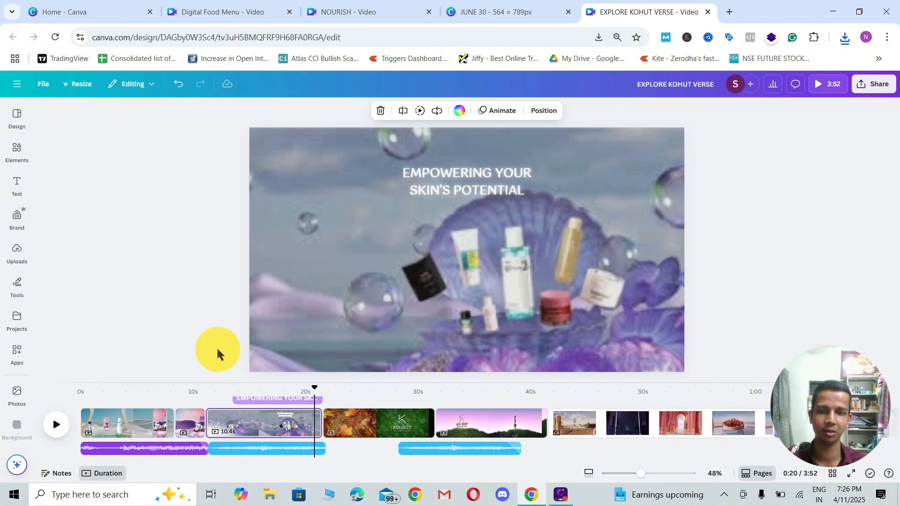
left_click_drag(314, 387, 154, 390)
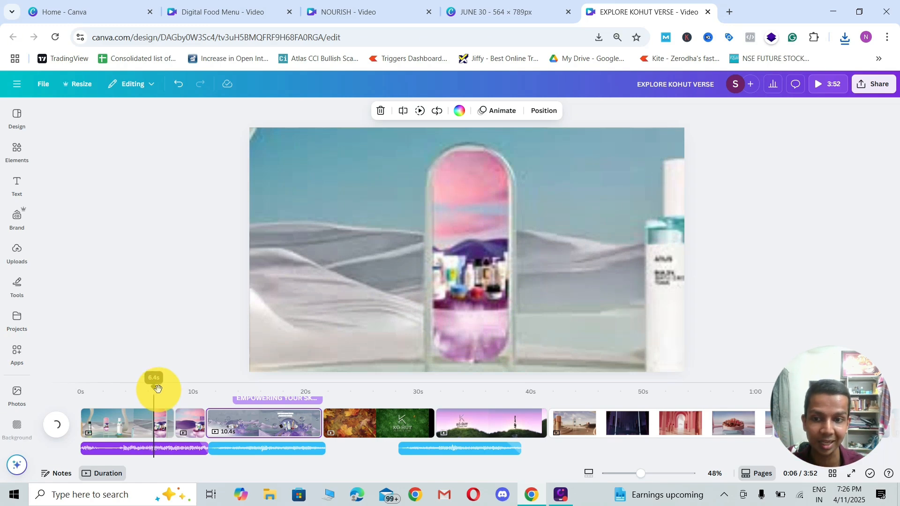
left_click_drag(158, 389, 261, 391)
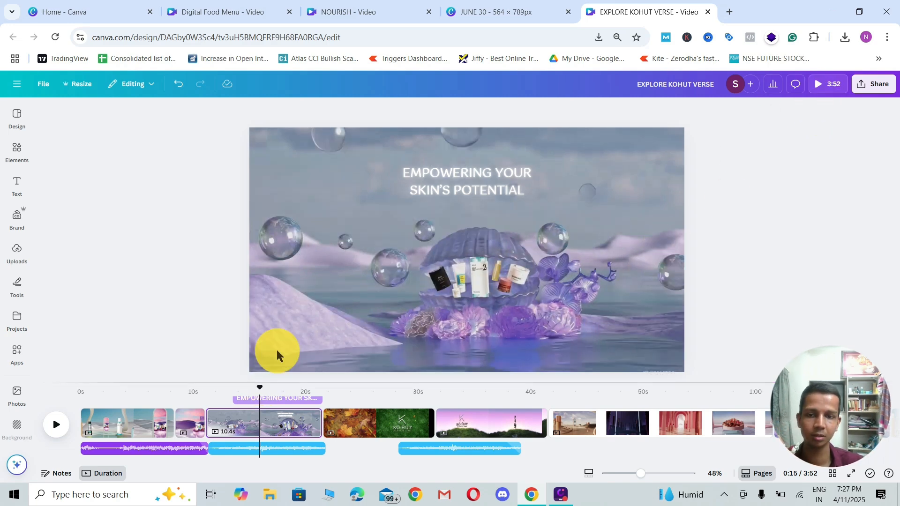
left_click_drag(231, 395, 260, 395)
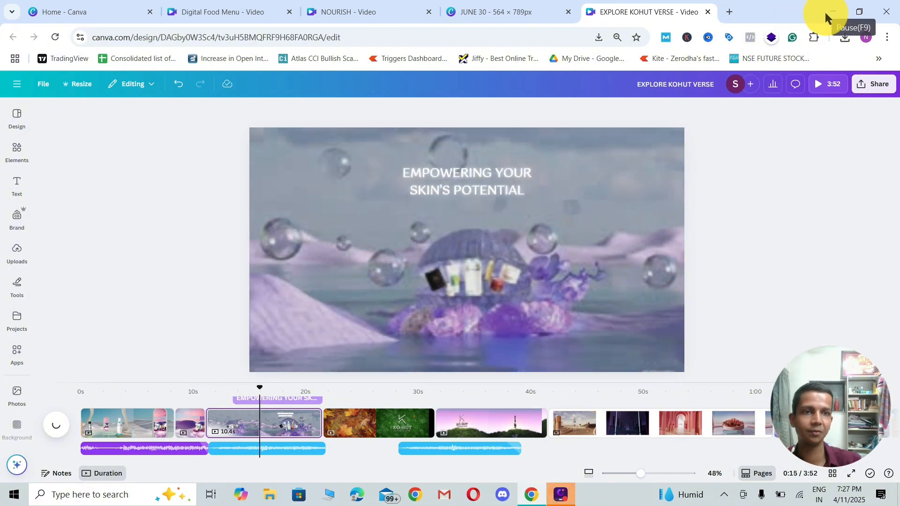
Open the Digital Food Menu video design.
left_click(215, 12)
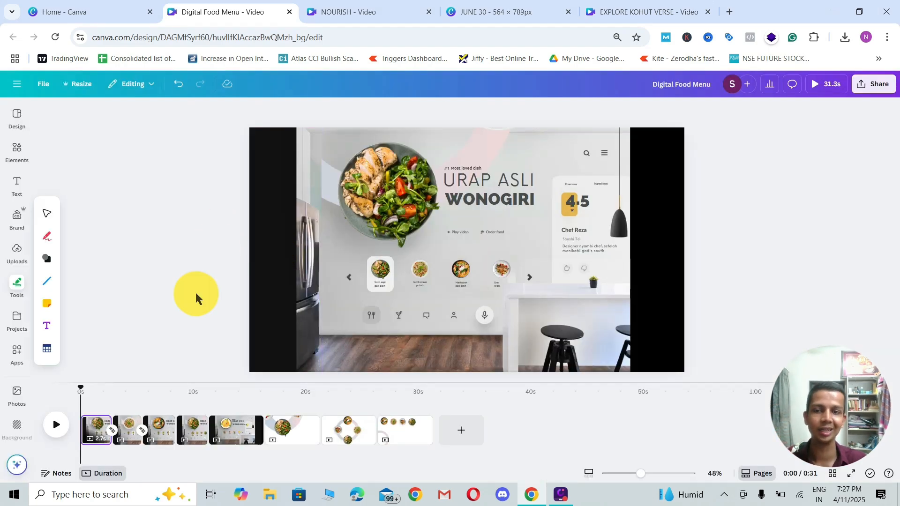
Look over the NOURISH and Modern UI designs, scrubbing the Brown Beige Beauty Skincare and Beige Simple Animation videos.
left_click(335, 14)
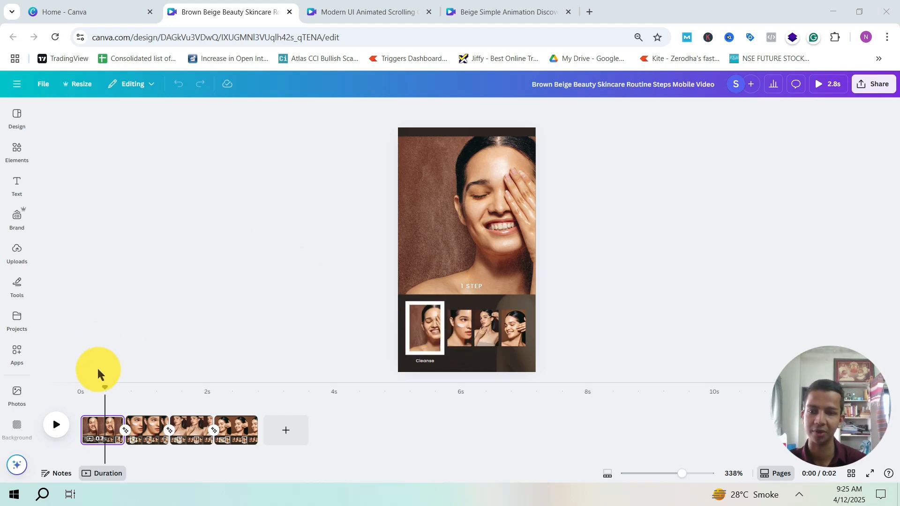
left_click_drag(105, 388, 145, 396)
left_click(102, 391)
left_click(402, 6)
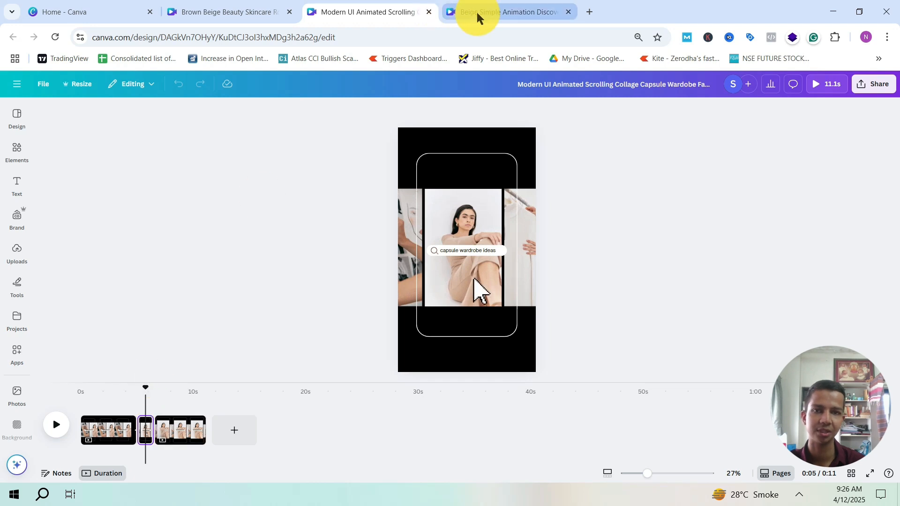
left_click(477, 18)
mouse_move(82, 392)
left_mouse_down()
mouse_move(181, 393)
mouse_move(114, 398)
mouse_move(87, 389)
left_mouse_up()
Delete pages 2 through 4 of the Brown Beige Beauty Skincare video, keeping only the first page.
left_click(217, 13)
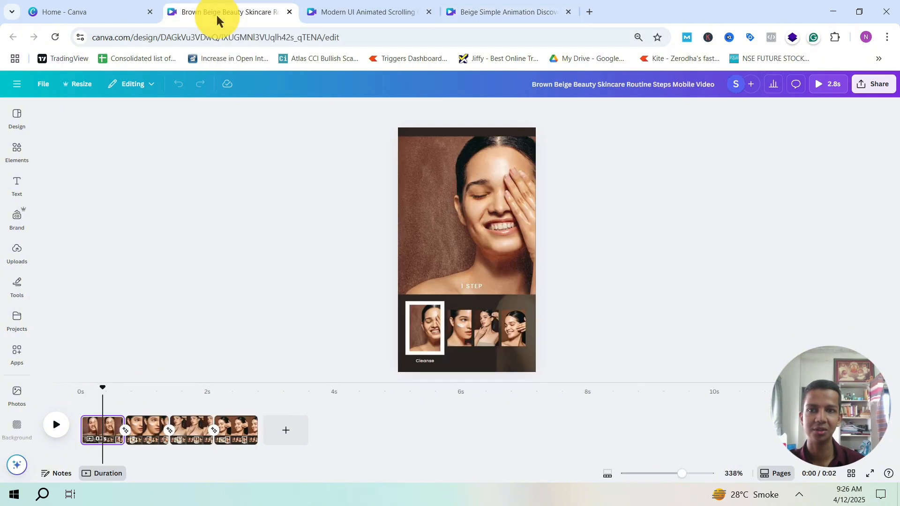
left_click(147, 429)
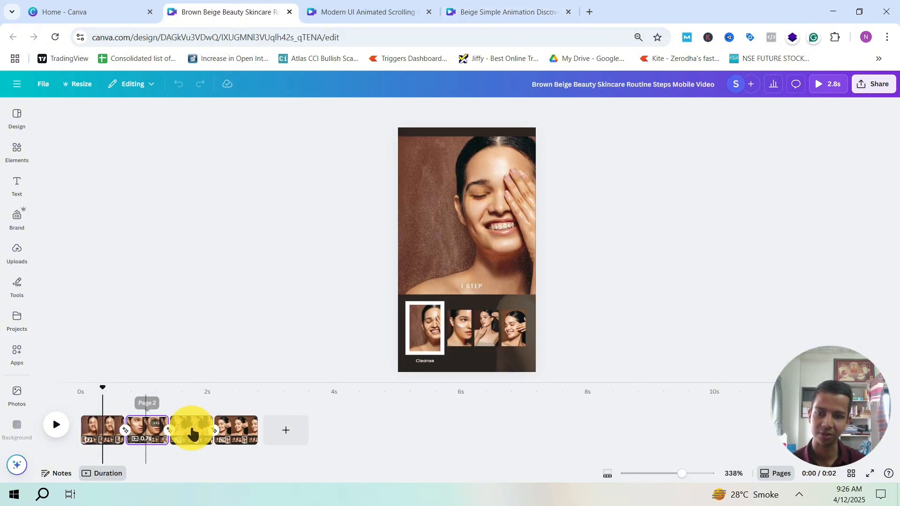
left_click(239, 435, "shift")
key("BackSpace")
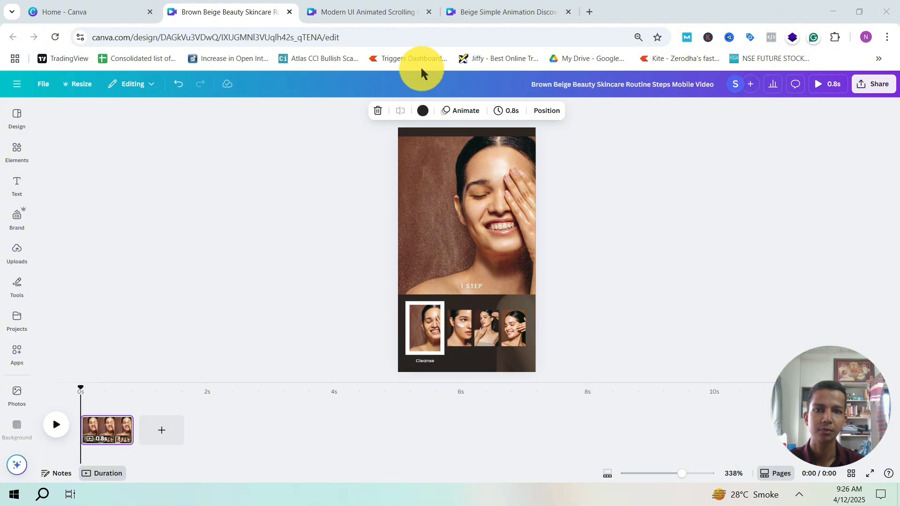
Add a blank second page after the skincare page and trim its duration to 2.6 seconds.
mouse_move(185, 383)
left_mouse_down()
mouse_move(32, 394)
mouse_move(347, 456)
mouse_move(281, 378)
mouse_move(152, 397)
left_mouse_up()
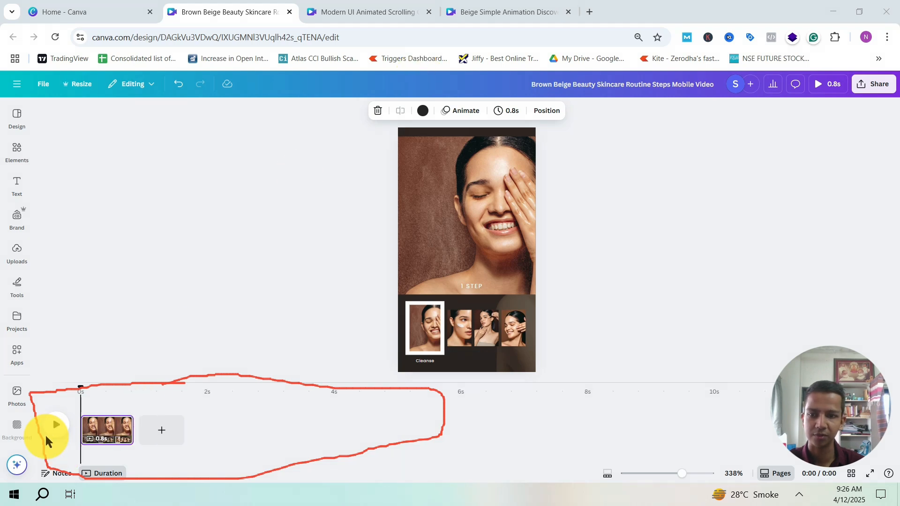
left_click(162, 433)
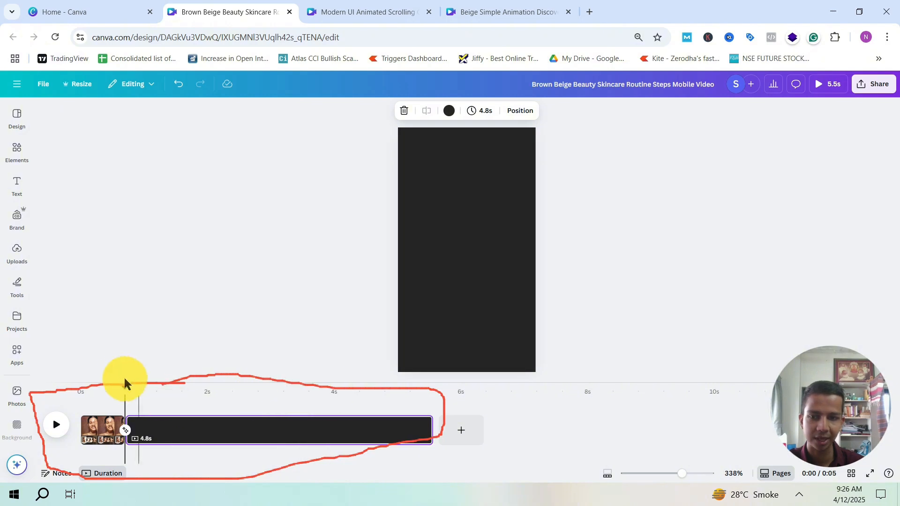
left_click_drag(127, 389, 196, 396)
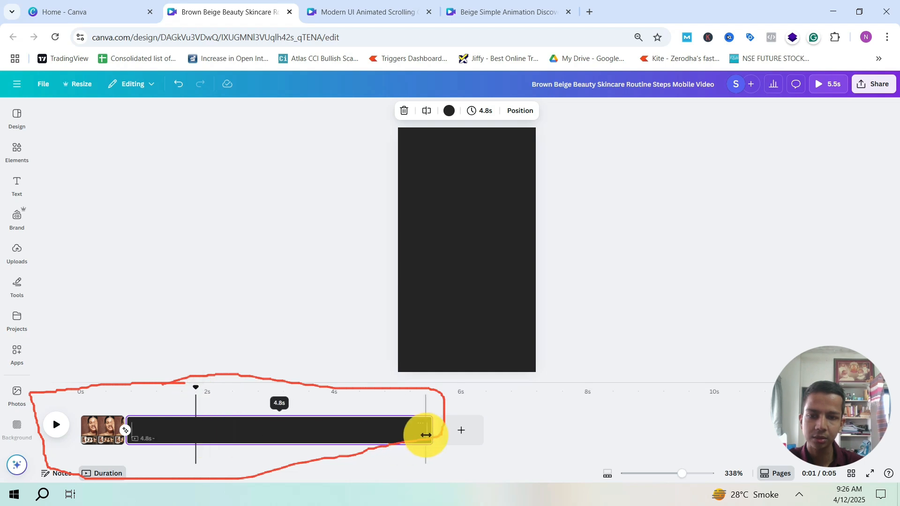
left_click_drag(418, 432, 293, 431)
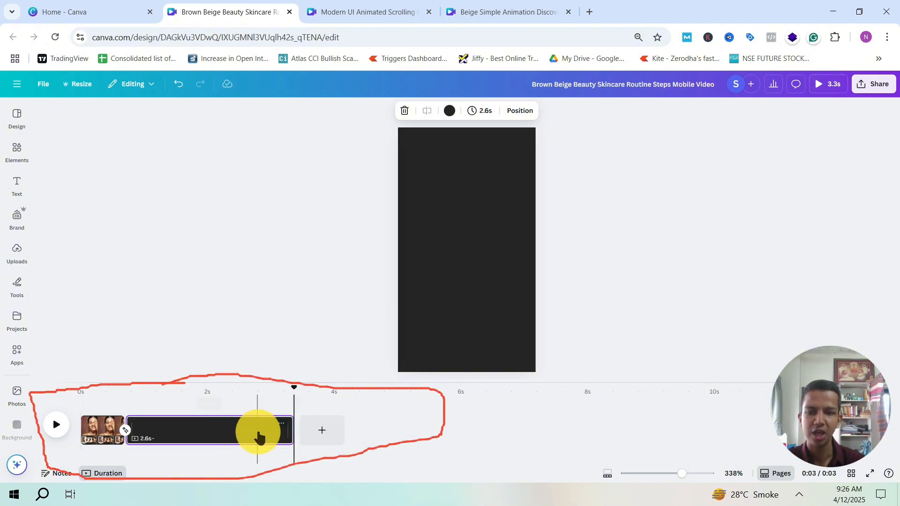
Set the blank second page's timing to 3.0 seconds without applying it to all pages.
left_click(480, 113)
left_click(530, 148)
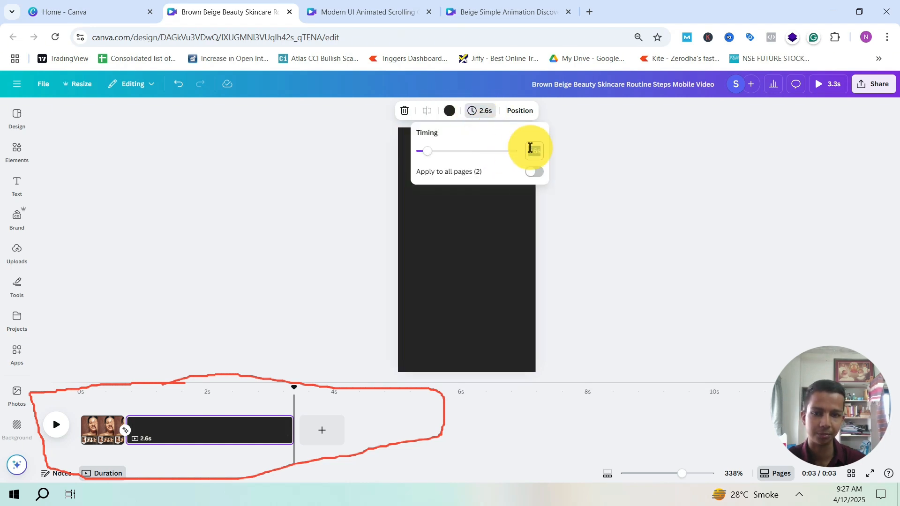
type("3")
key("Return")
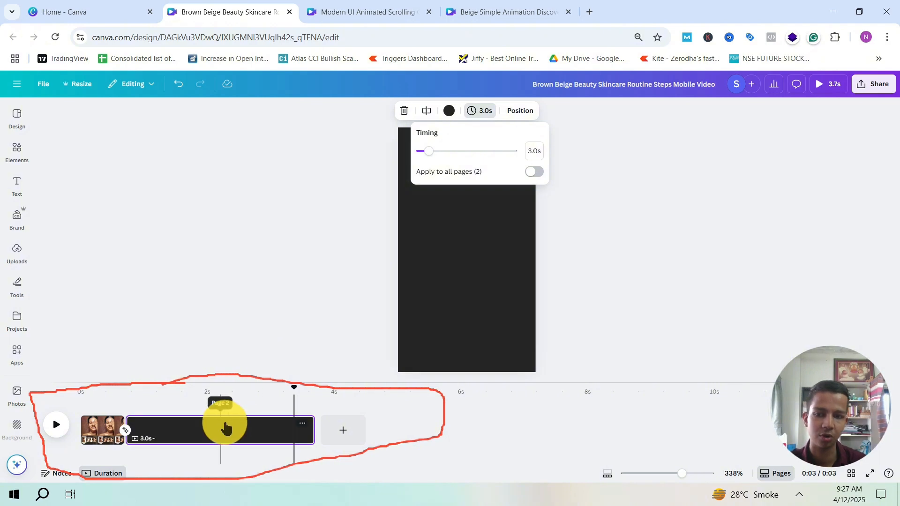
Scrub between the first two pages and examine the available page options for the blank second page.
left_click(202, 430)
left_click_drag(203, 391, 100, 392)
left_click(152, 433)
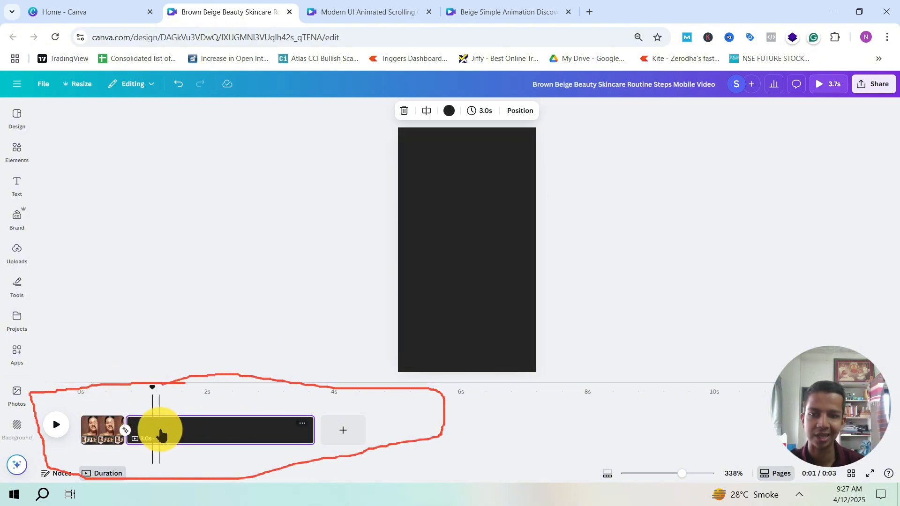
right_click(160, 432)
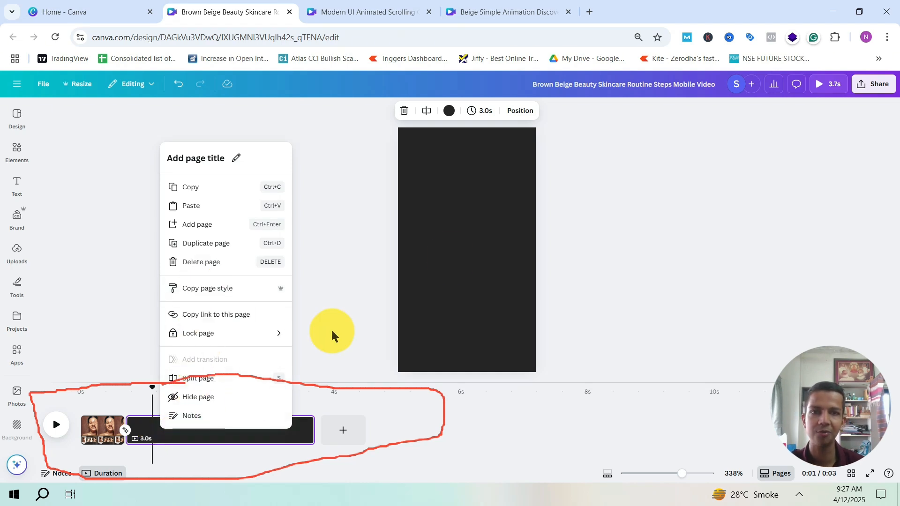
left_click(124, 382)
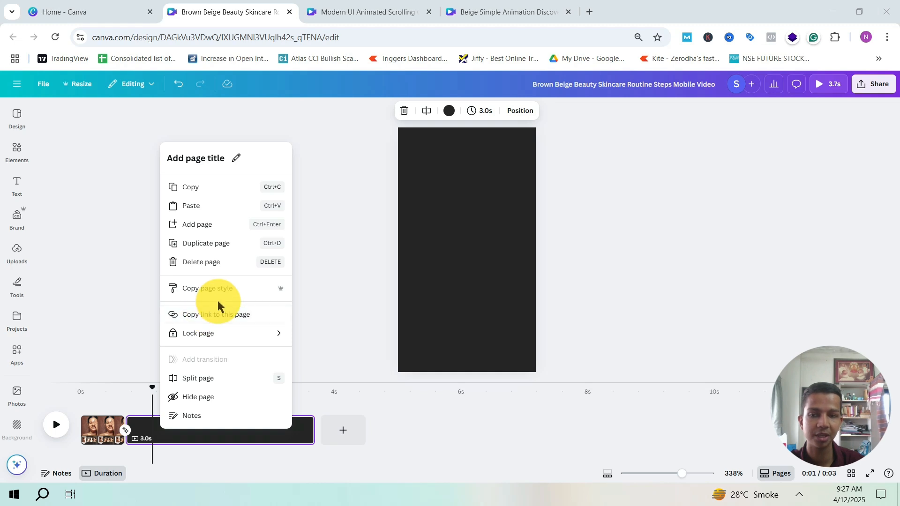
mouse_move(227, 338)
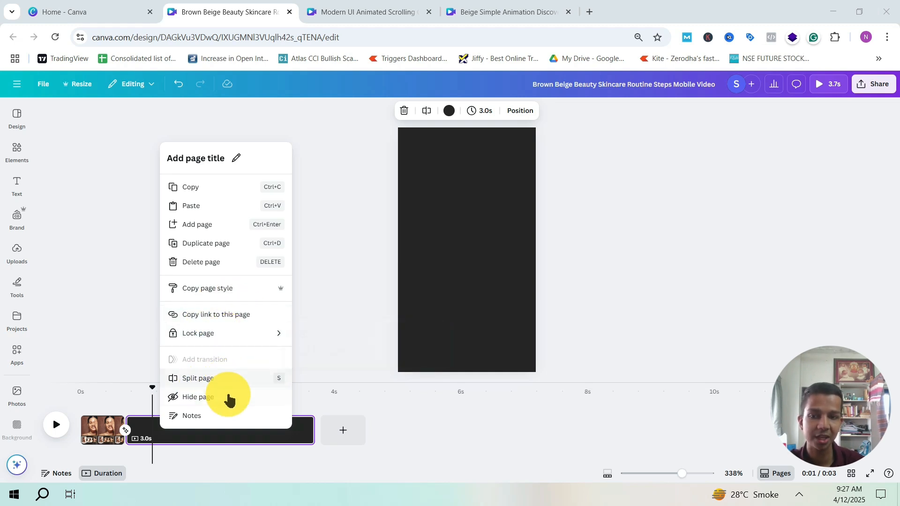
left_click(151, 395)
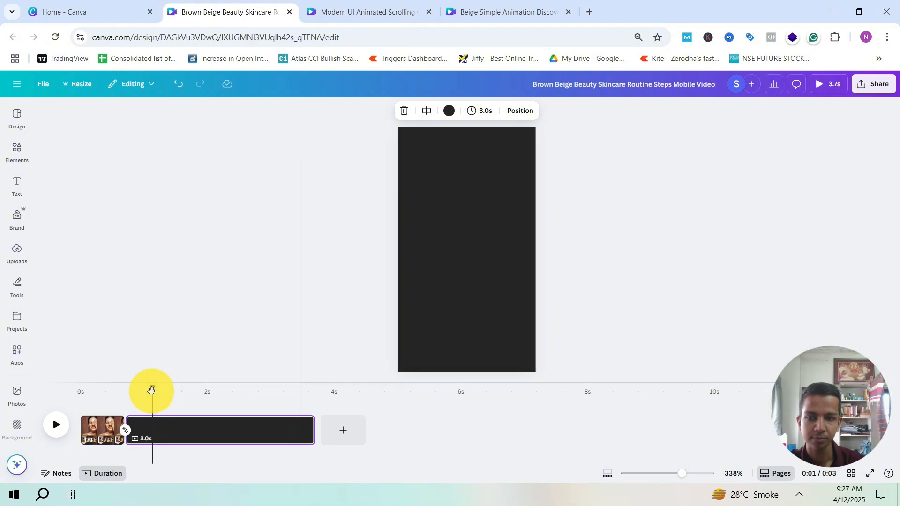
Split the blank second page at 2.1 seconds on the timeline.
left_click_drag(167, 389, 217, 391)
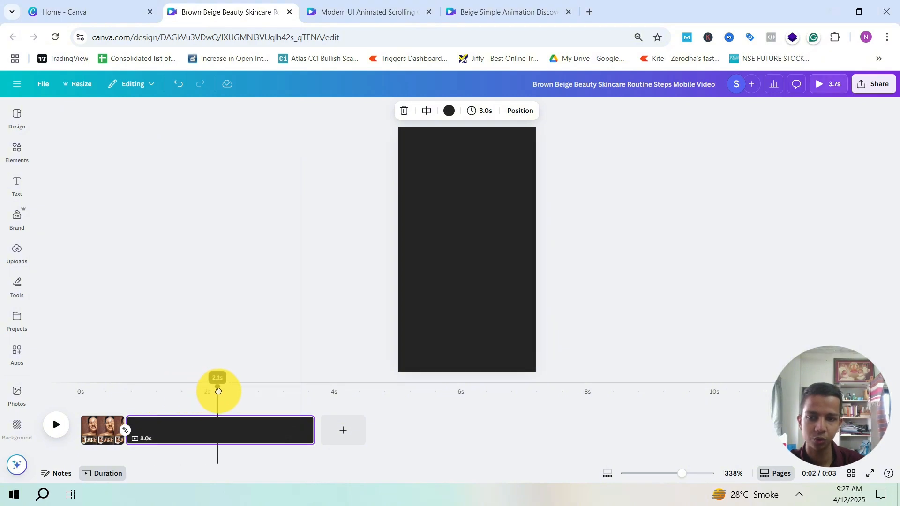
right_click(218, 431)
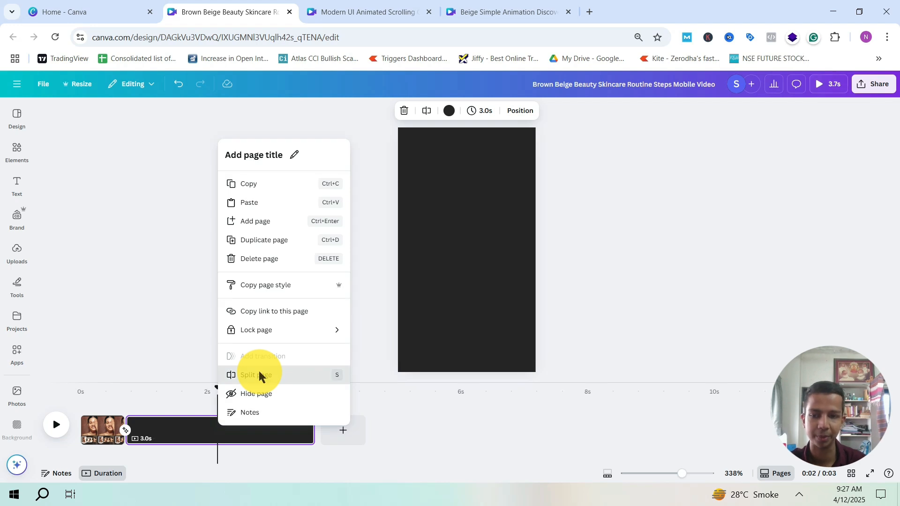
left_click(258, 374)
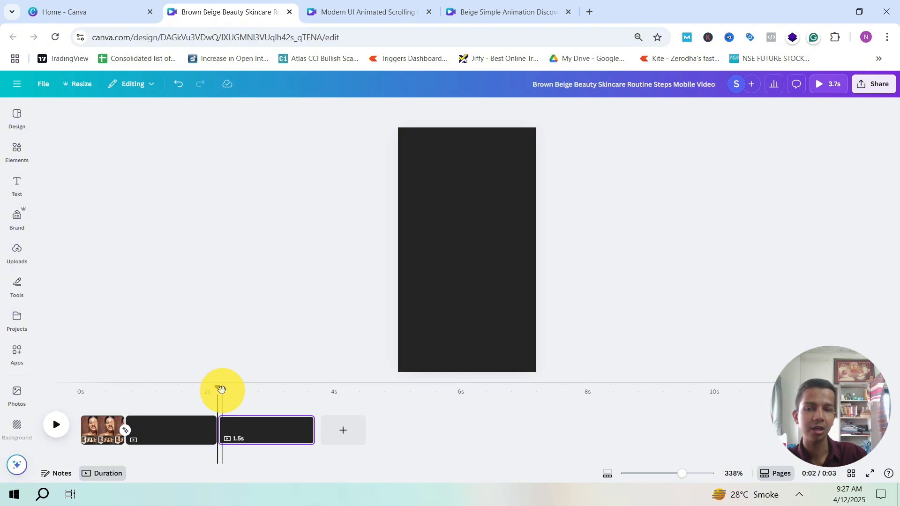
View the third page's options and notes, close them, and look over the design's sharing options.
left_click(237, 391)
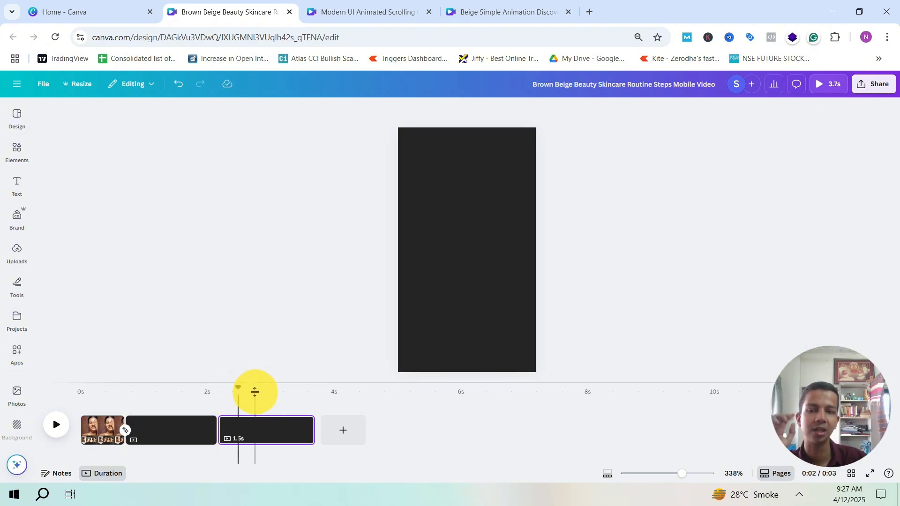
right_click(255, 437)
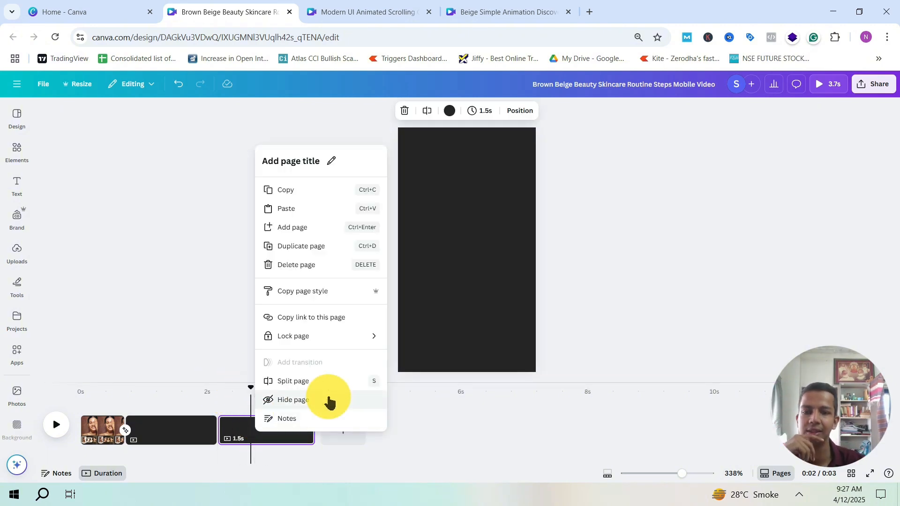
left_click(297, 419)
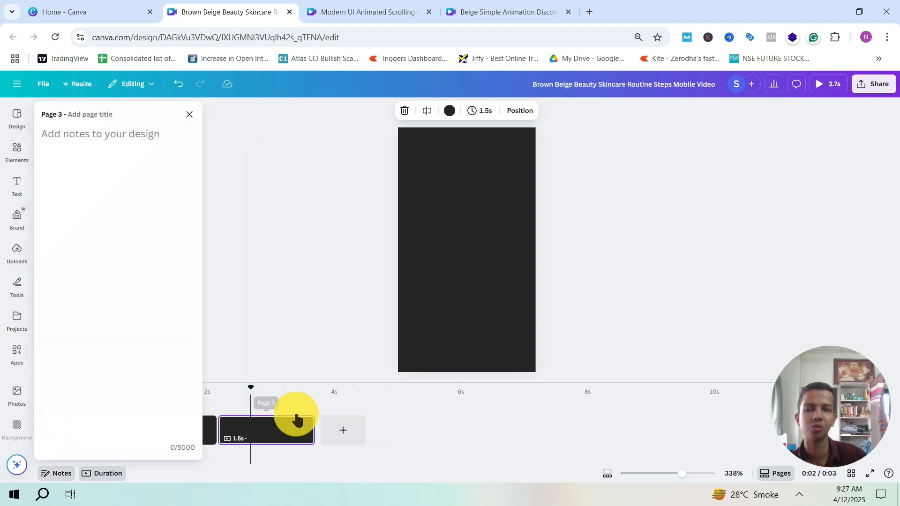
left_click(190, 115)
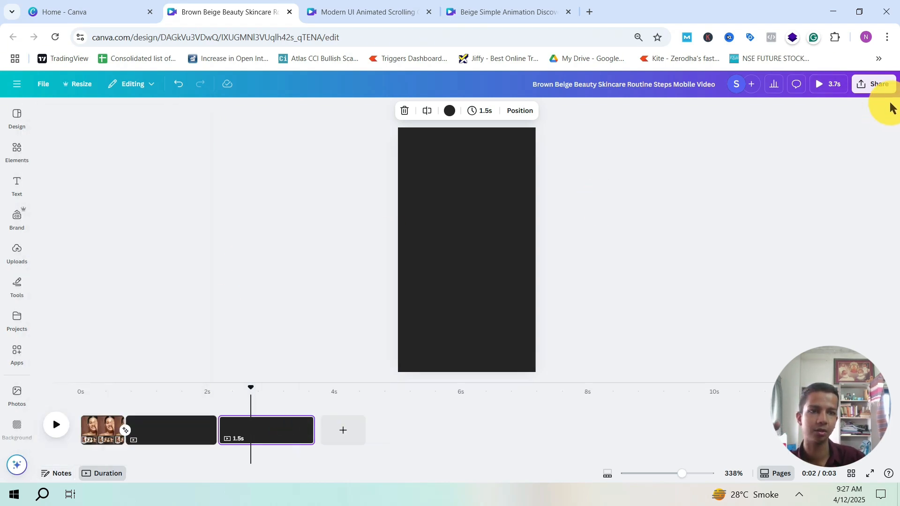
left_click(873, 85)
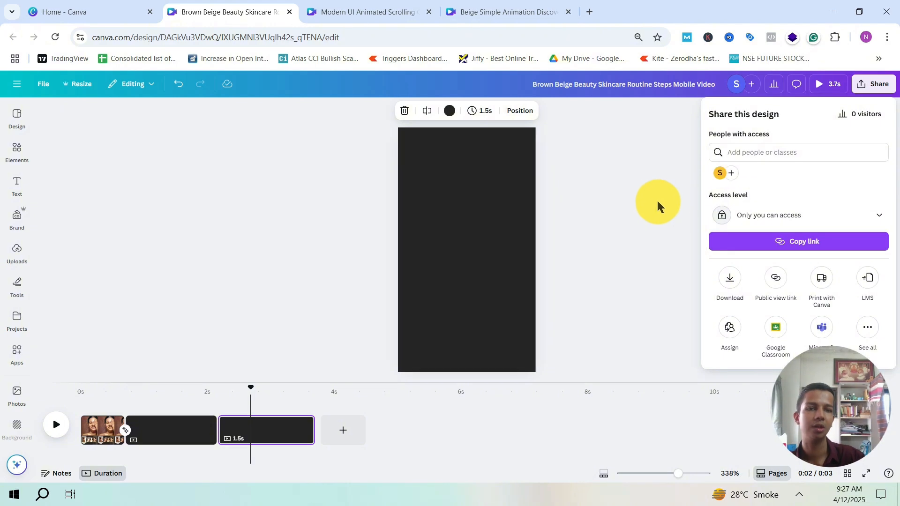
left_click(638, 198)
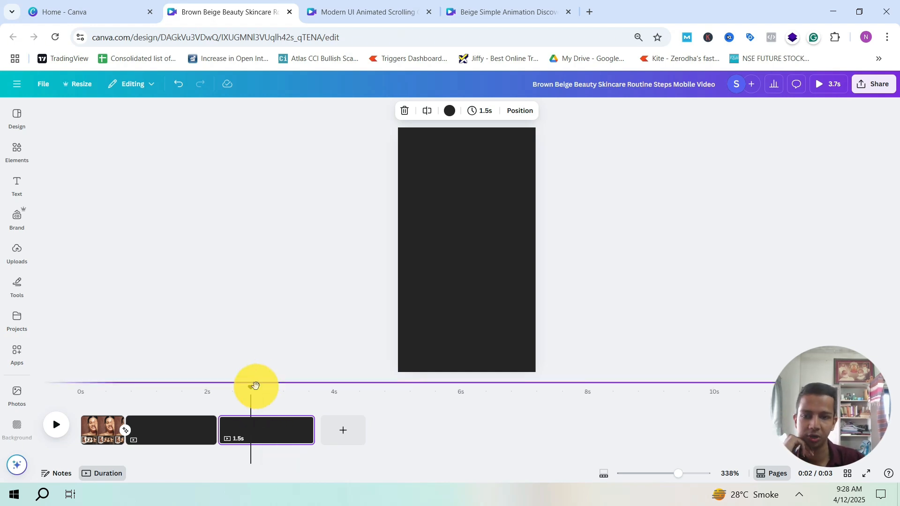
Delete both blank pages that follow the skincare page.
left_click_drag(248, 391, 100, 394)
left_click(182, 431)
key("BackSpace")
key("BackSpace")
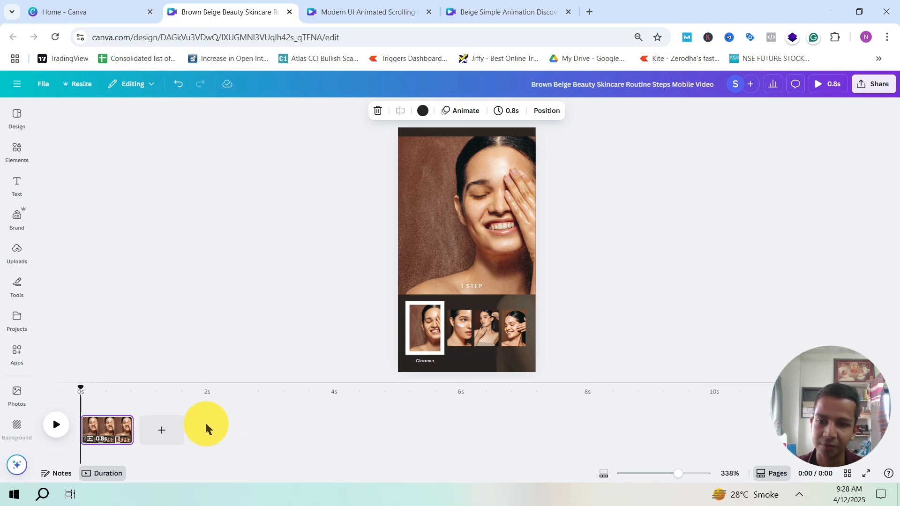
Examine the timeline and the page canvas at different zoom levels, ending with both enlarged.
scroll(205, 423, "down", 3)
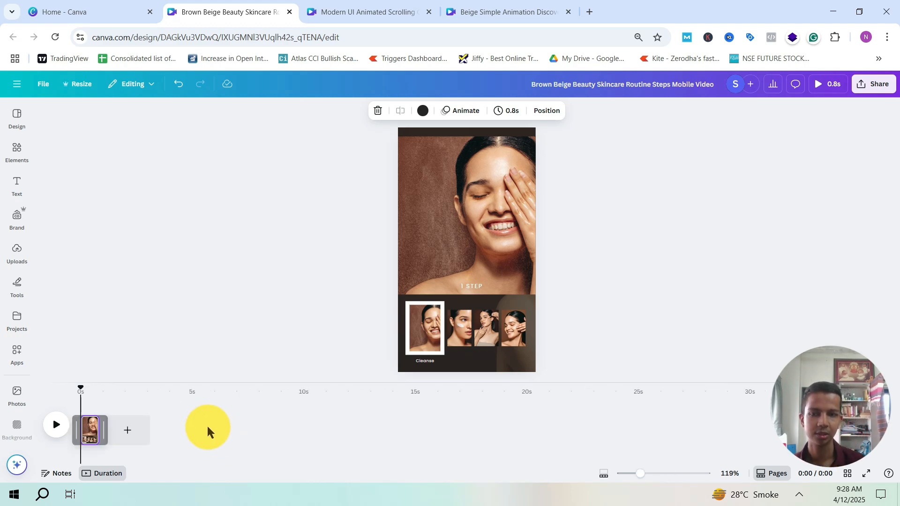
scroll(207, 425, "up", 3)
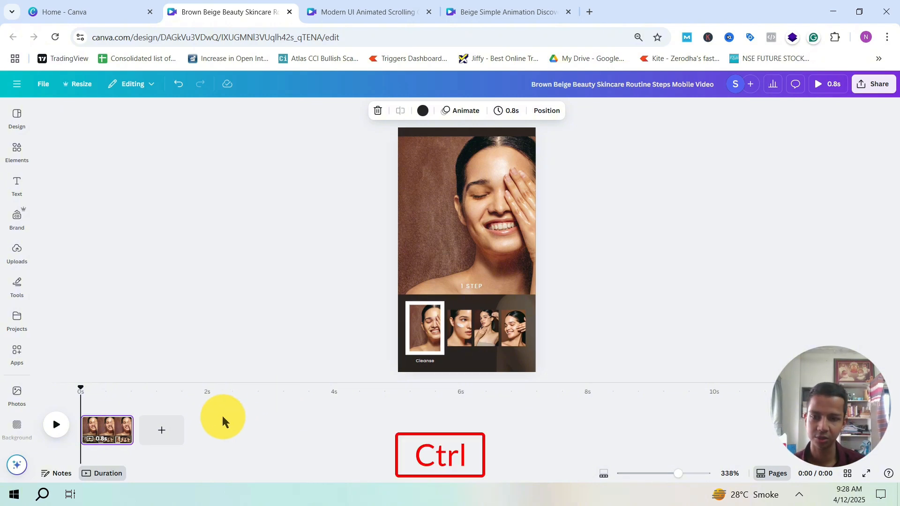
scroll(213, 428, "down", 8)
scroll(212, 426, "up", 10)
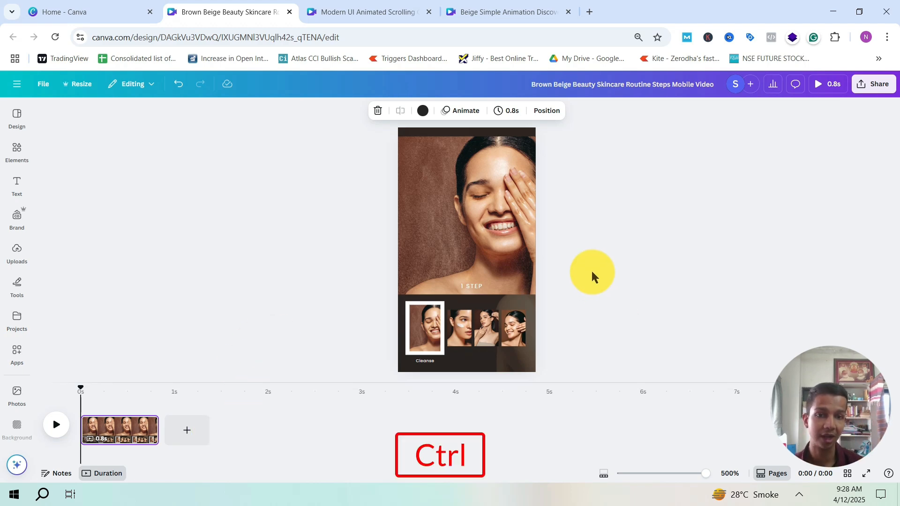
scroll(591, 270, "up", 5)
scroll(612, 248, "down", 5)
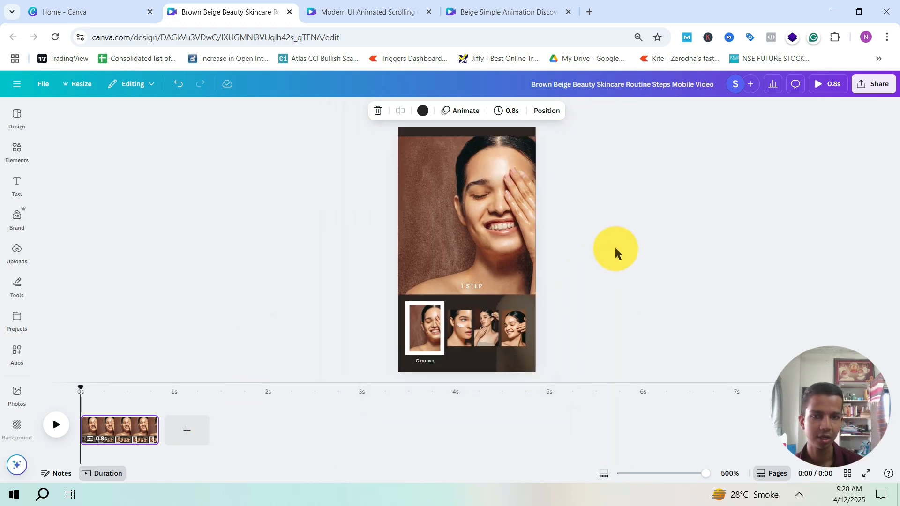
scroll(593, 248, "up", 5)
scroll(592, 246, "down", 2)
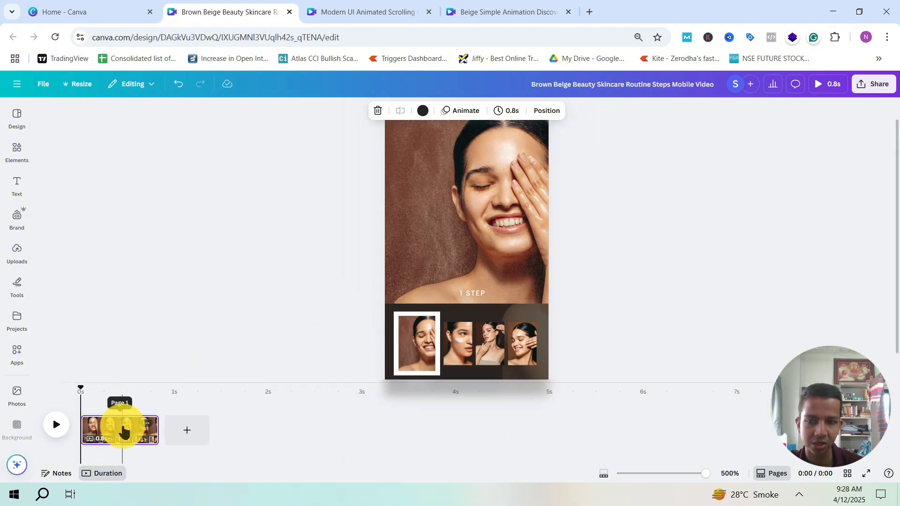
Trim the start of the white-framed thumbnail's element timing to about 0.4 seconds and return the playhead to 0 seconds.
left_click_drag(78, 388, 119, 387)
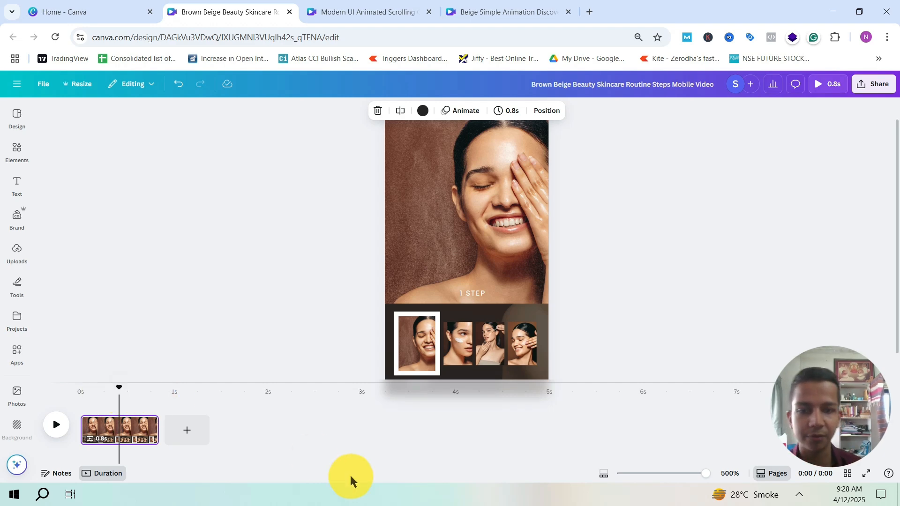
left_click(416, 323)
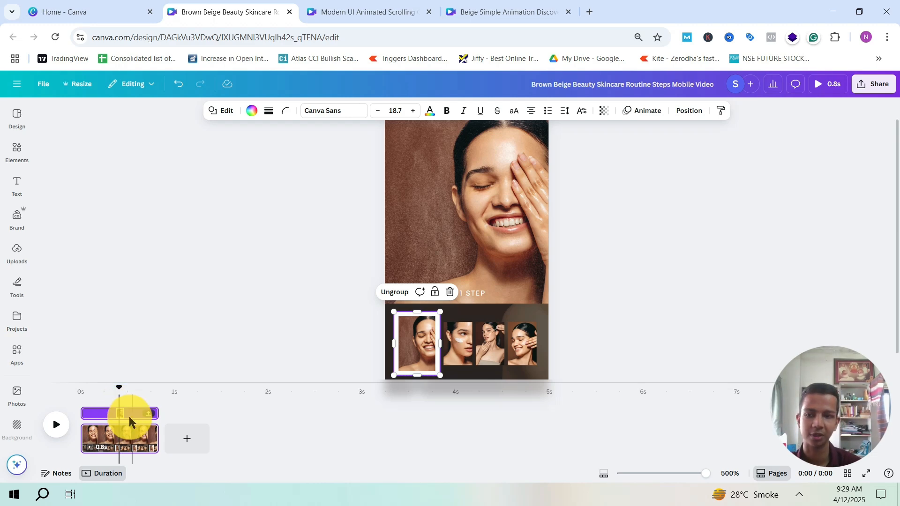
right_click(434, 326)
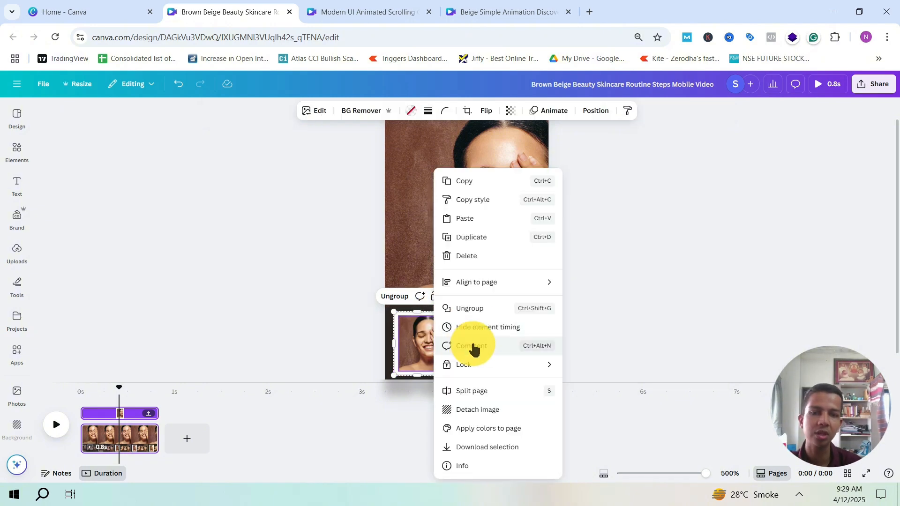
left_click(87, 413)
left_click_drag(87, 413, 89, 361)
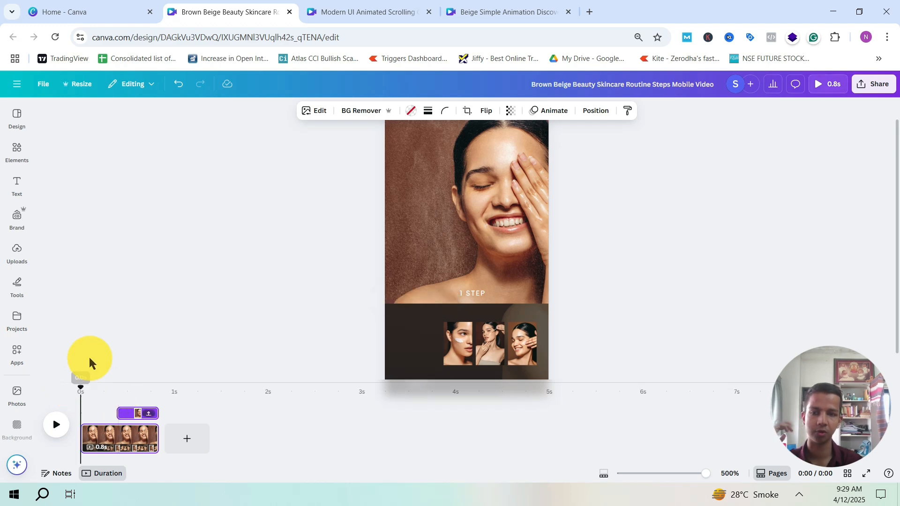
Preview the delayed white-framed thumbnail and extend the start of its element timing back to 0 seconds.
key("space")
key("space")
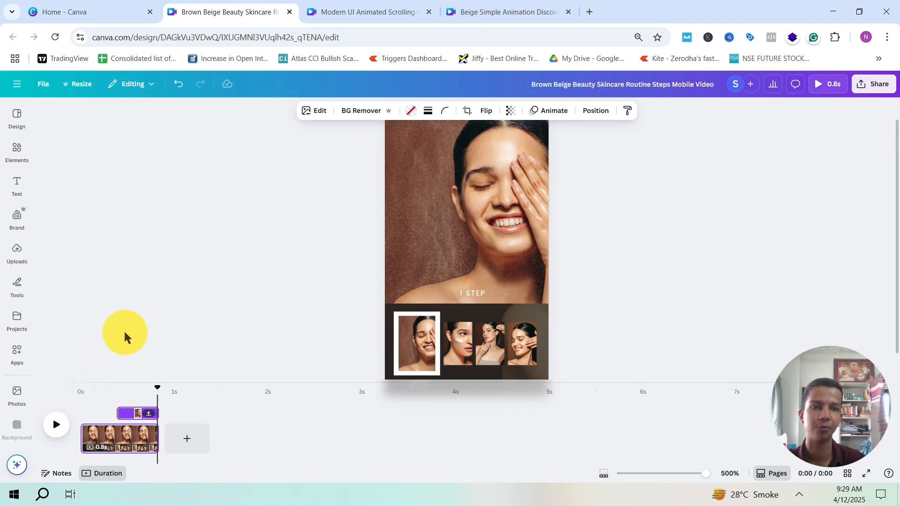
left_click_drag(158, 388, 81, 414)
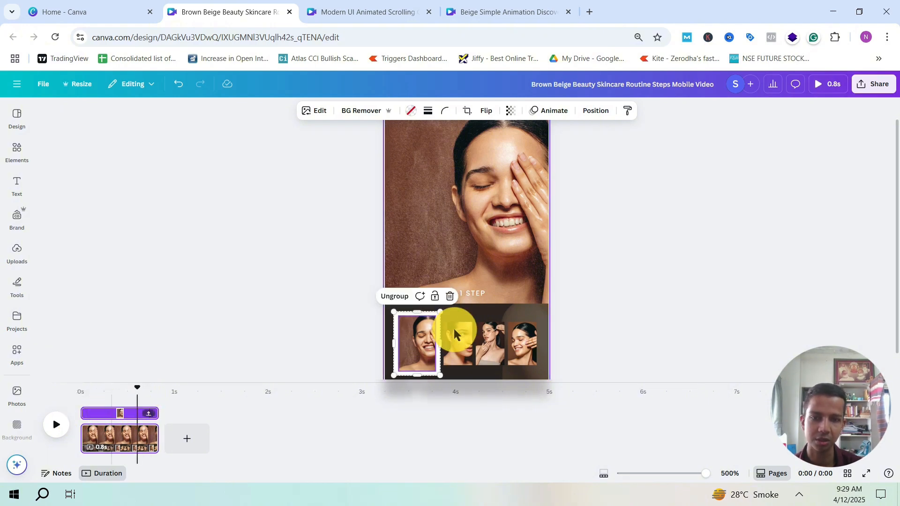
Hide the element timing from the second thumbnail on the canvas and show it again.
left_click(455, 339)
right_click(459, 341)
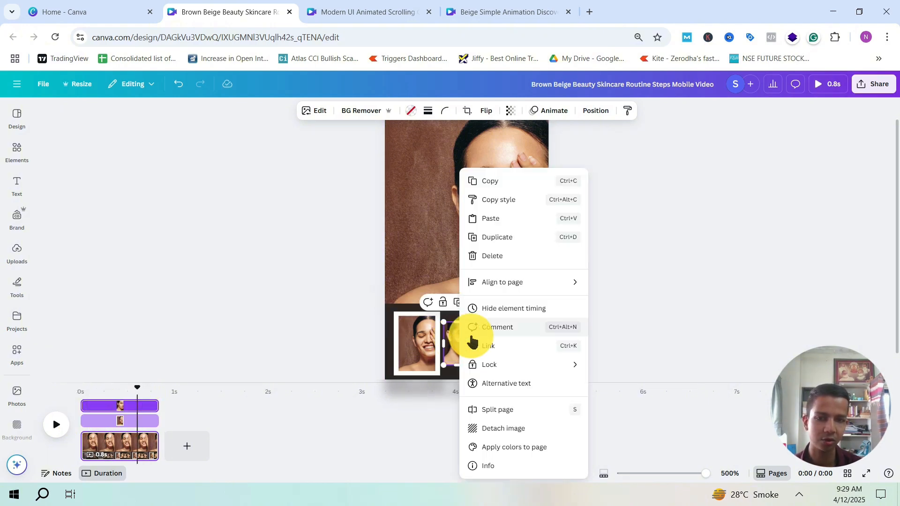
left_click(508, 309)
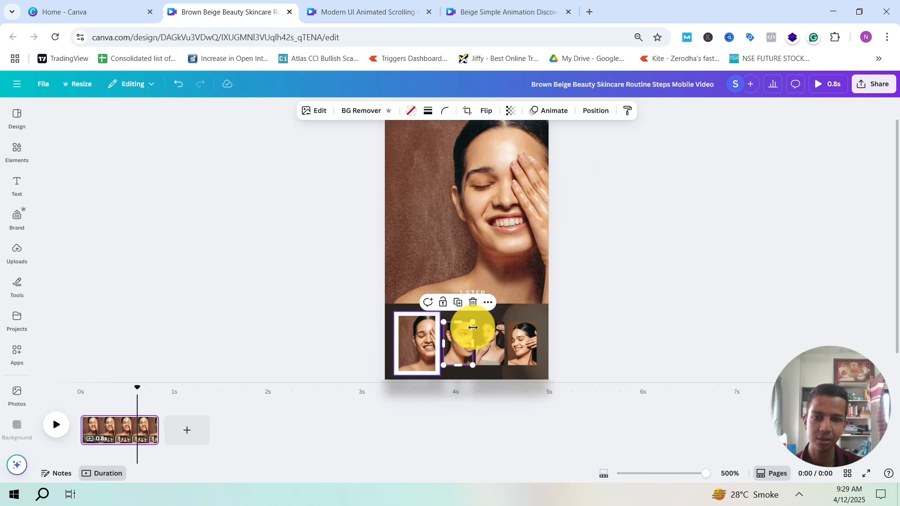
right_click(455, 336)
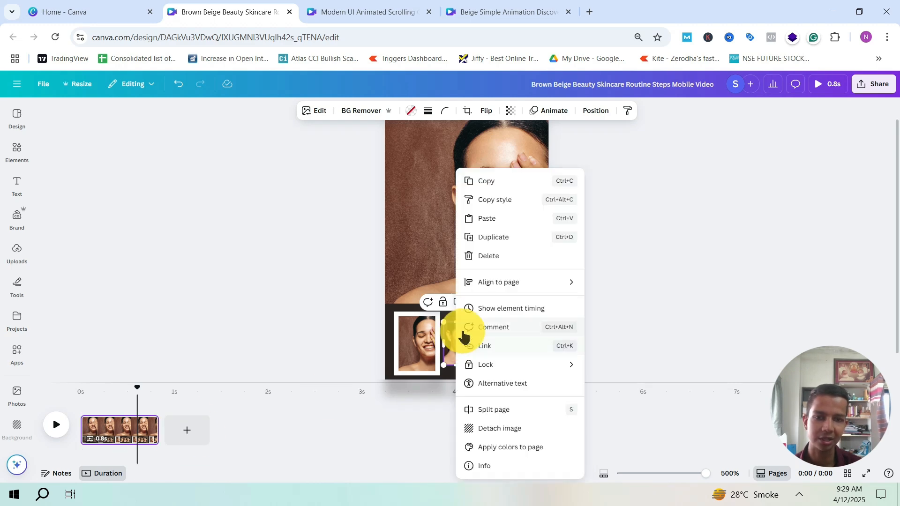
left_click(507, 310)
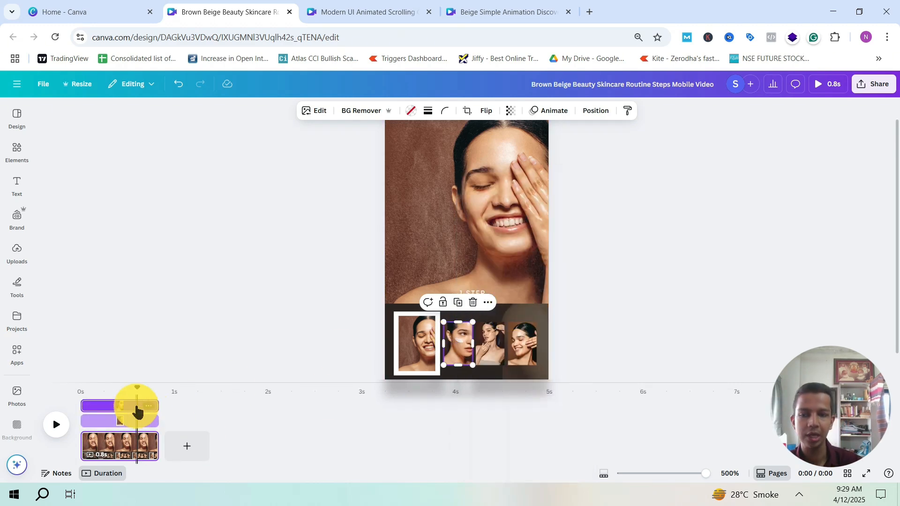
Move the playhead back near the start of the page and hide the thumbnails' element timing.
left_click_drag(137, 388, 81, 390)
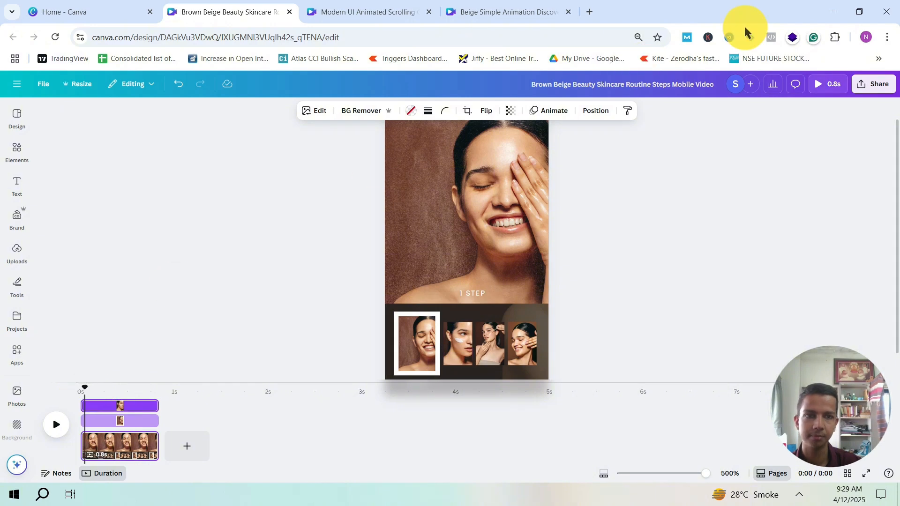
right_click(141, 402)
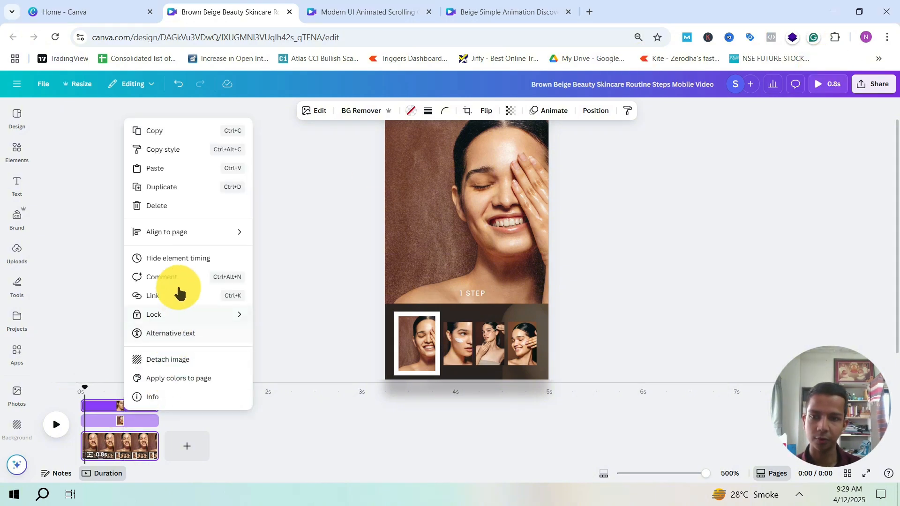
left_click(170, 258)
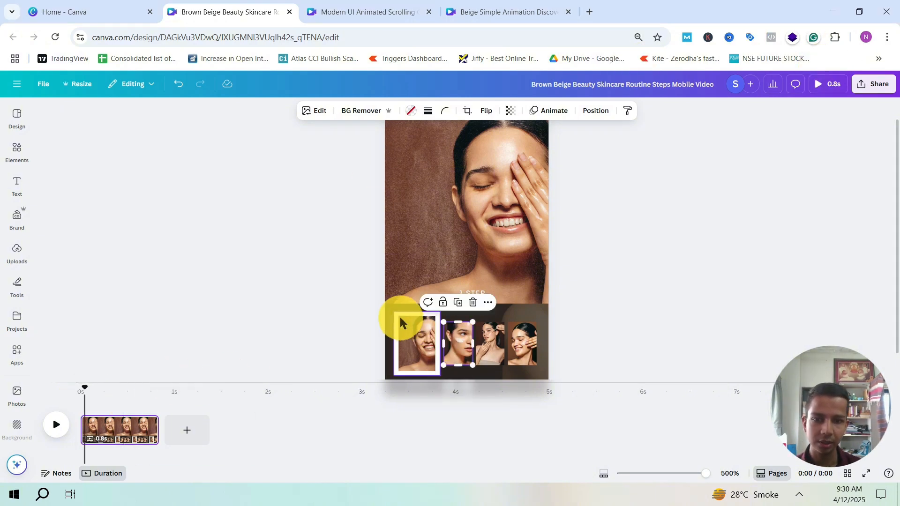
Look over the skincare page's options in the timeline and duplicate the page.
left_click(110, 429)
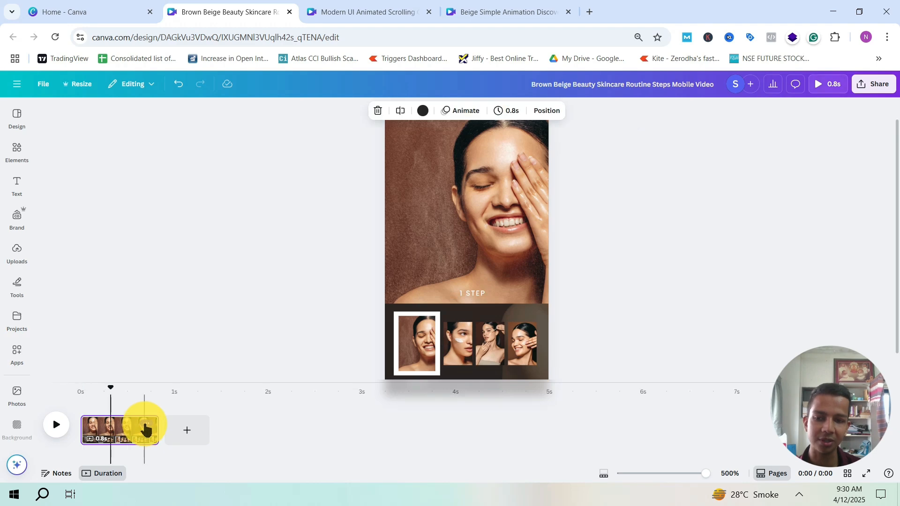
right_click(114, 425)
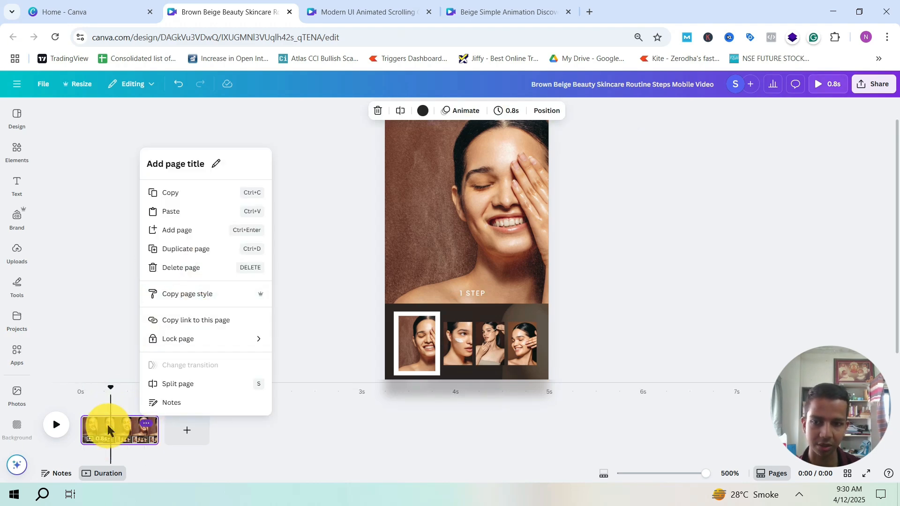
left_click(112, 428)
left_click(123, 430)
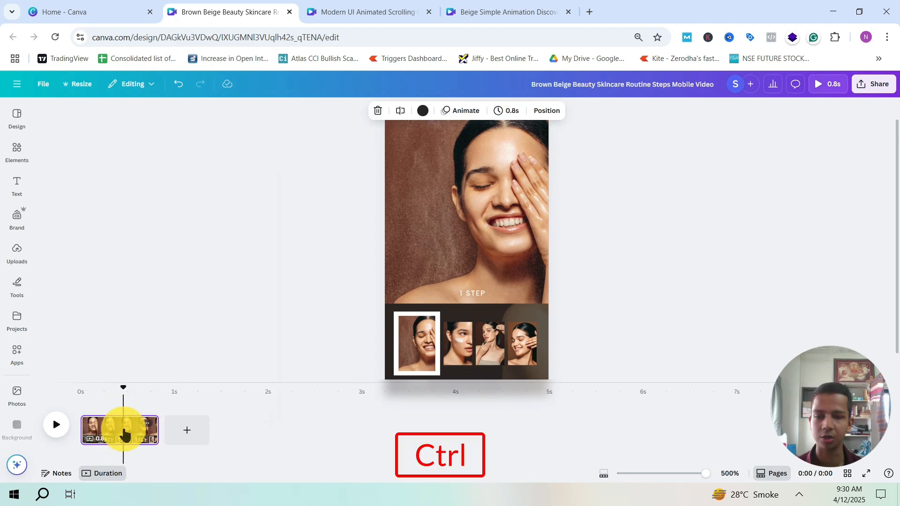
key("ctrl+d")
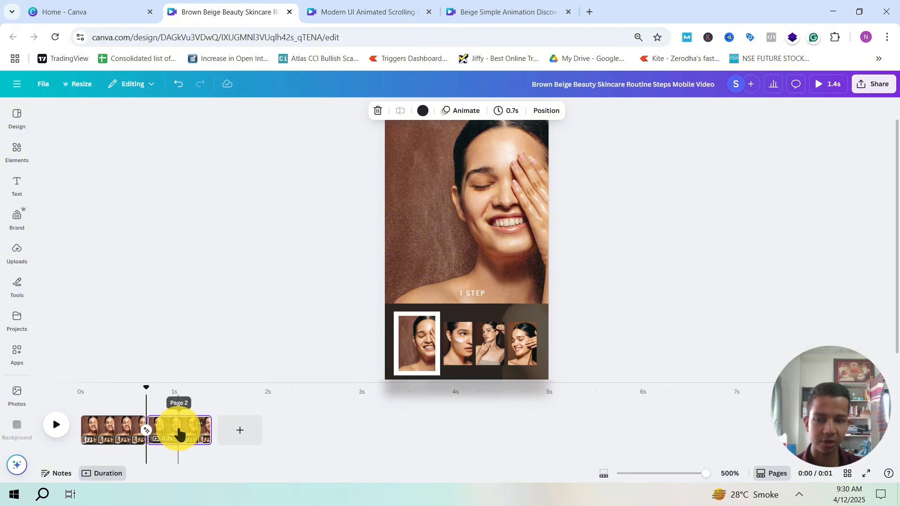
Examine the Match & Move transition settings between the two skincare pages and close them.
left_click(179, 434)
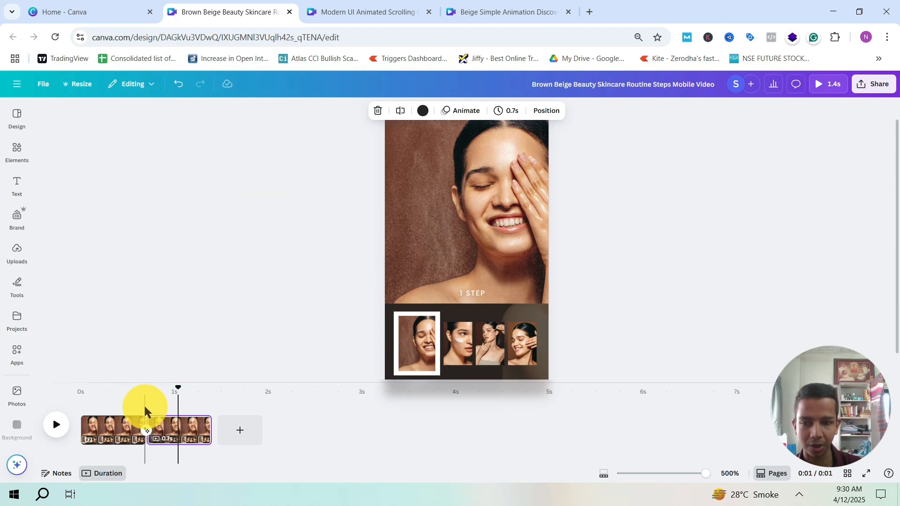
left_click(147, 433)
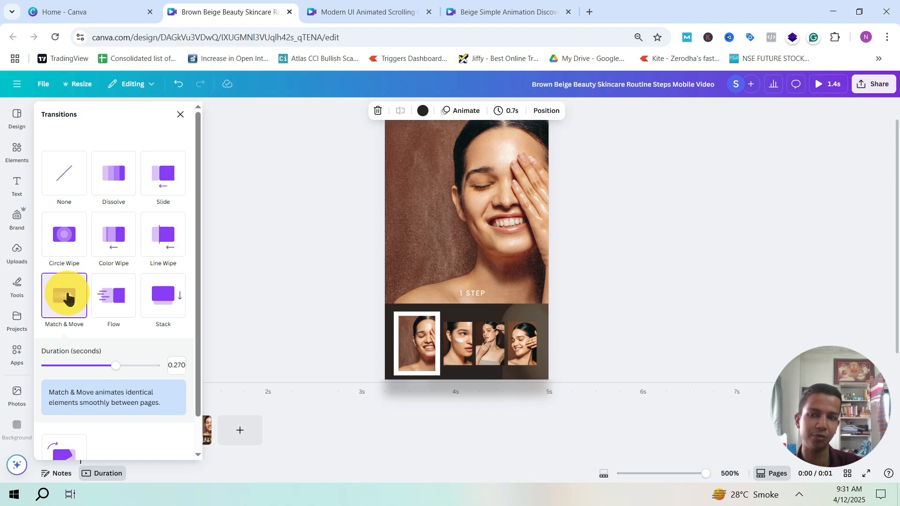
left_click(256, 245)
Add a new page after the two skincare pages and clear its background to leave it blank.
left_click(253, 427)
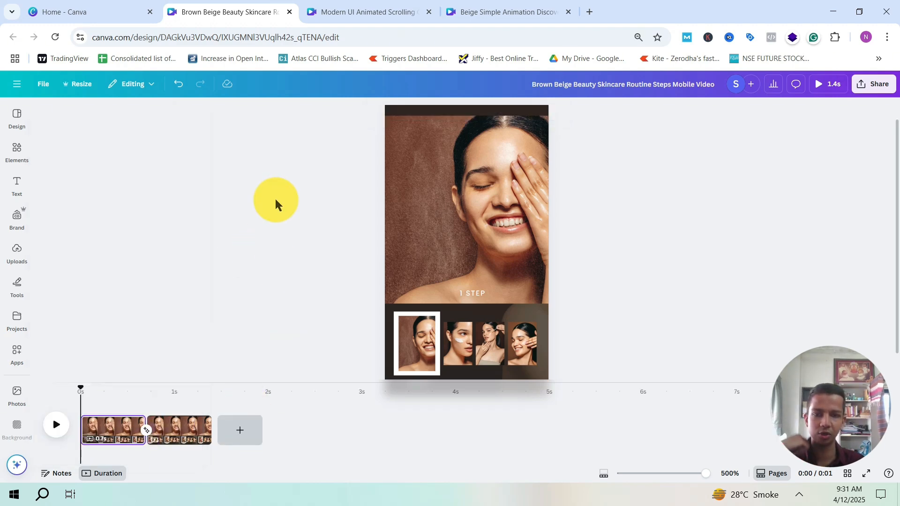
left_click(455, 298)
key("BackSpace")
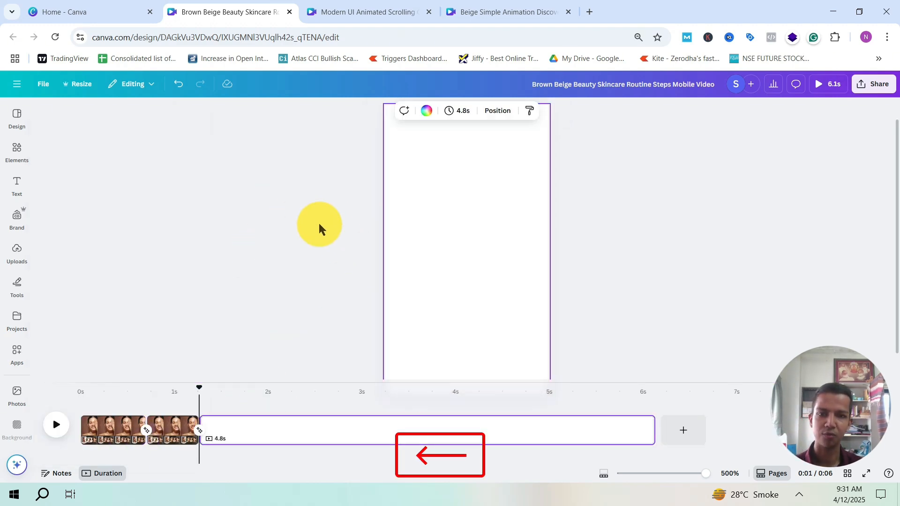
Search the elements for "football" and place the black-and-white soccer ball graphic on the upper part of the blank page.
left_click(16, 150)
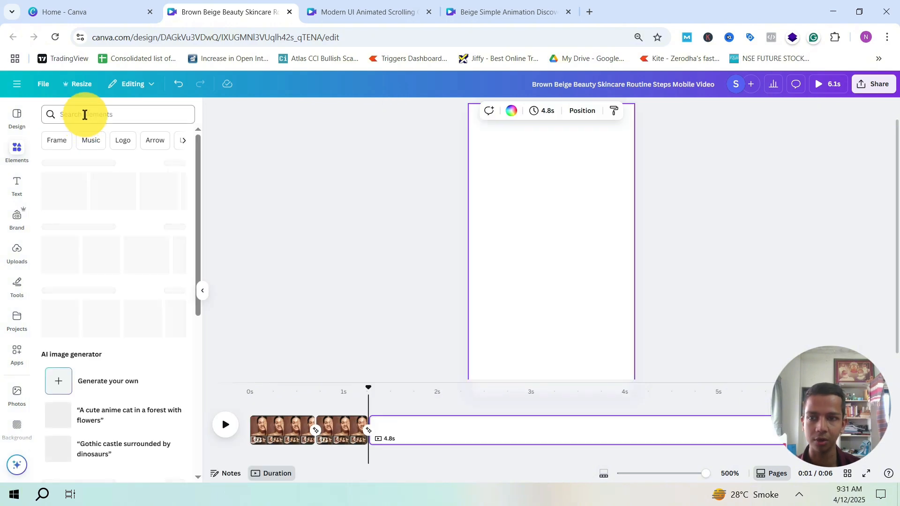
left_click(85, 115)
type("footballl")
key("BackSpace")
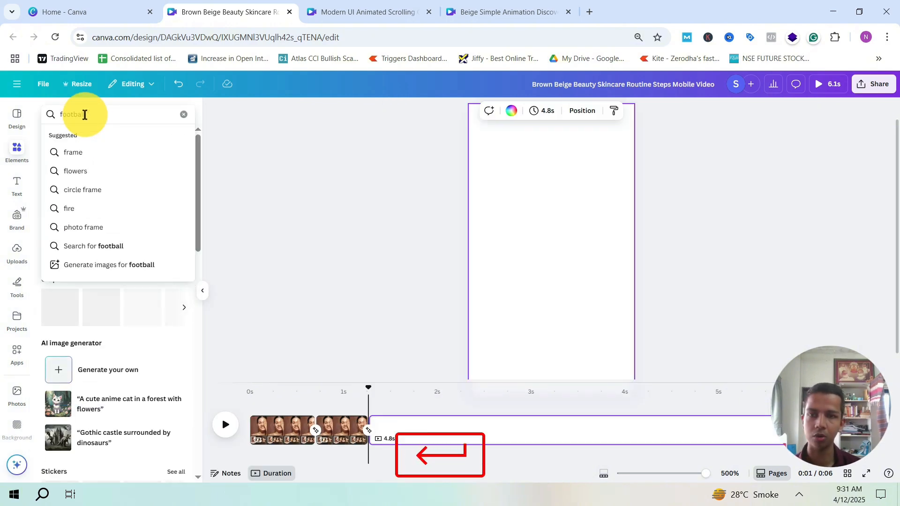
key("Return")
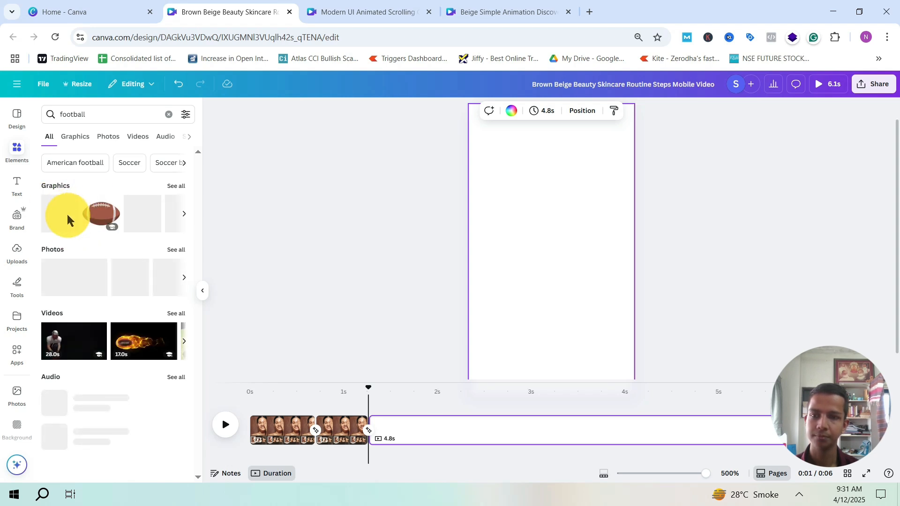
left_click_drag(137, 209, 545, 201)
Shorten the soccer ball page to about 0.8 seconds in the timeline and duplicate it.
left_click(532, 428)
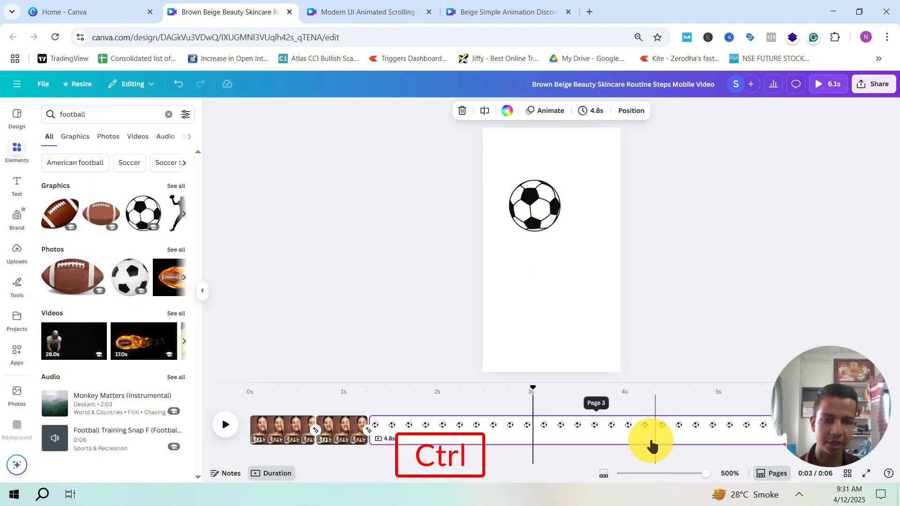
scroll(611, 434, "down", 2, "ctrl")
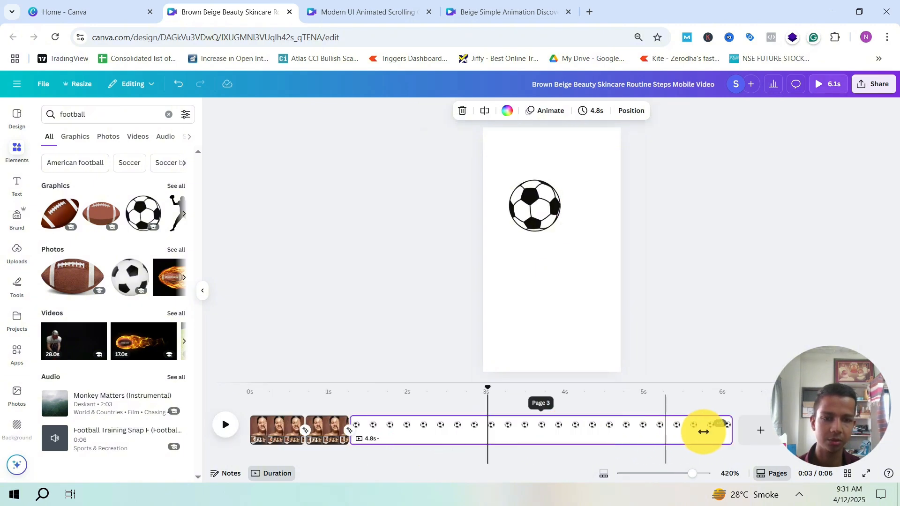
left_click_drag(727, 433, 403, 430)
key("ctrl+d")
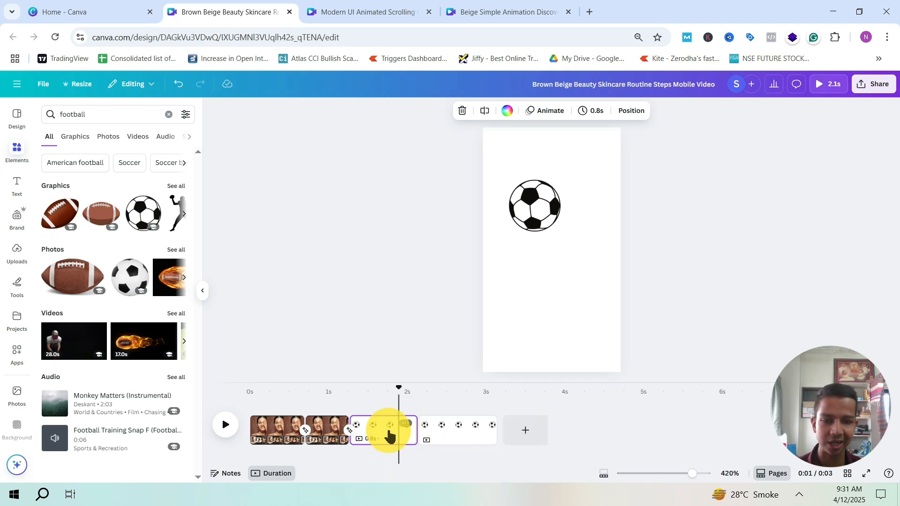
Compare the two soccer ball pages, then move the ball on the duplicate to the page's lower-right area and rotate it.
left_click(392, 440)
left_click(522, 203)
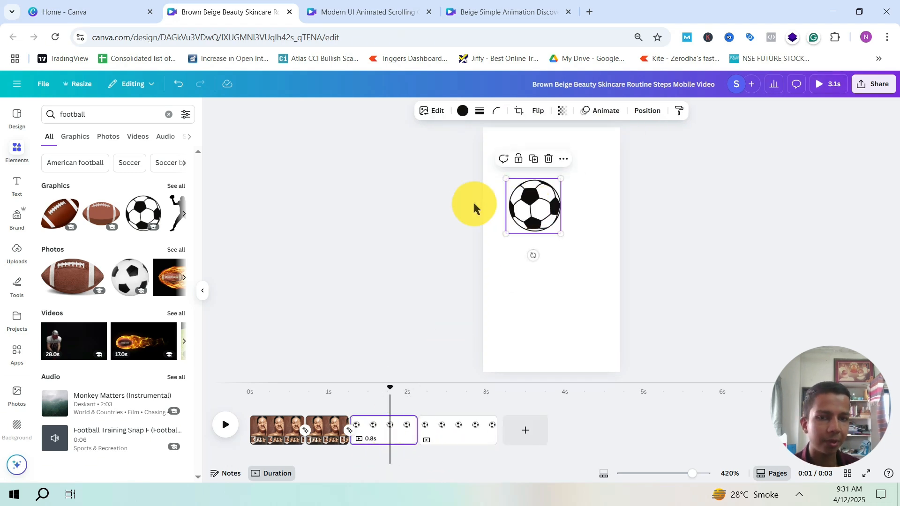
left_click(421, 200)
left_click(459, 436)
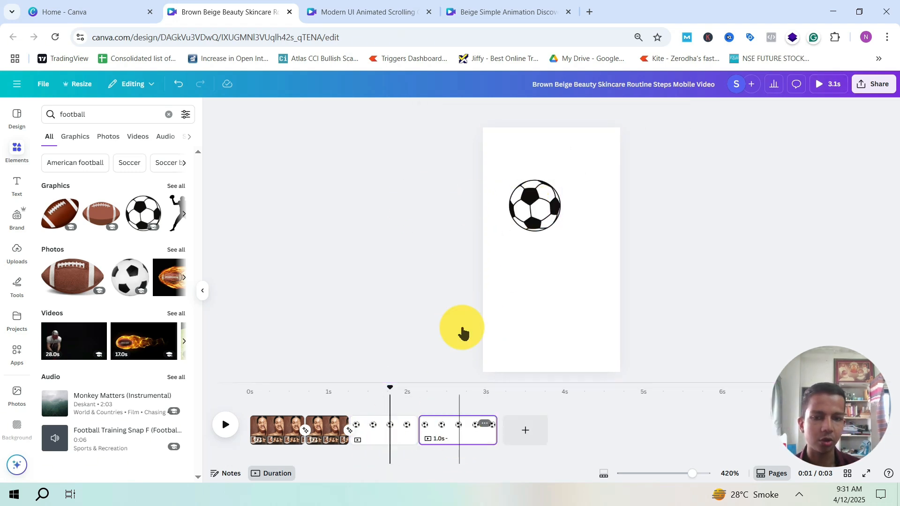
left_click(535, 201)
left_click(535, 200)
left_click_drag(555, 255, 580, 323)
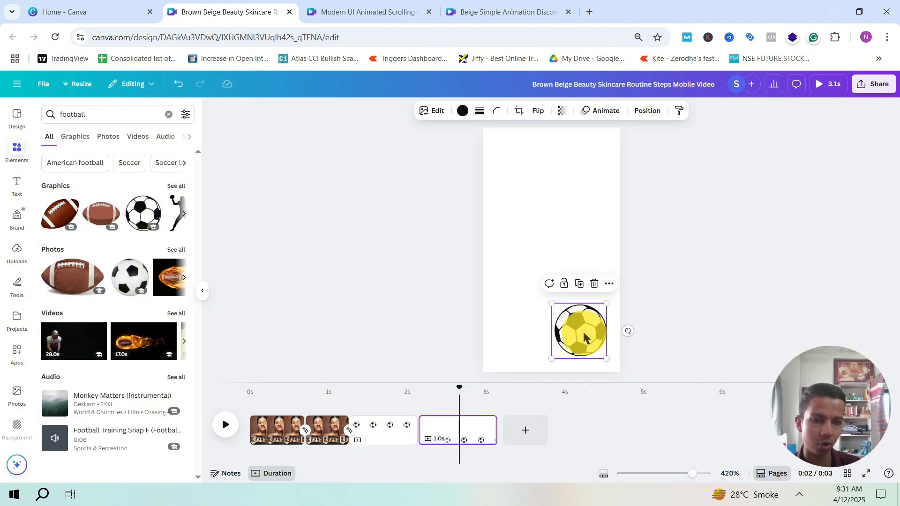
left_click_drag(632, 330, 474, 346)
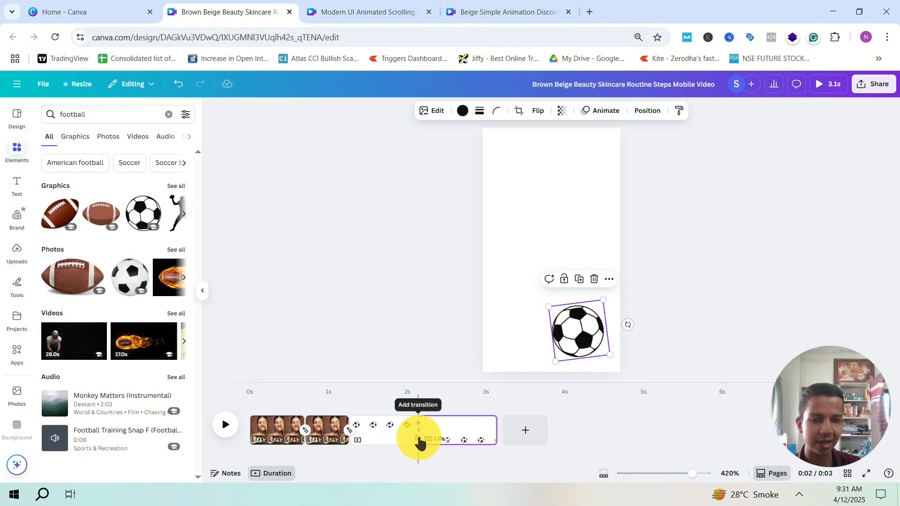
Apply the Match & Move transition between the two soccer ball pages and play it back.
left_click(417, 438)
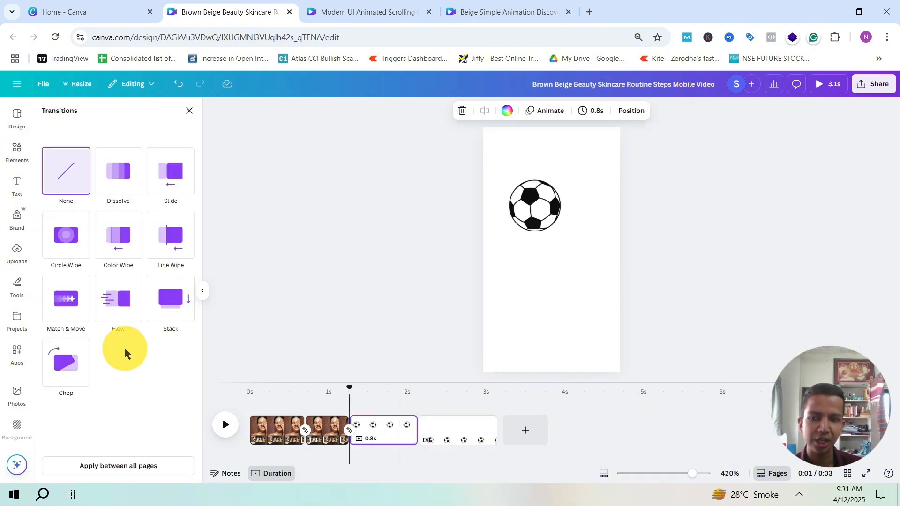
left_click(67, 302)
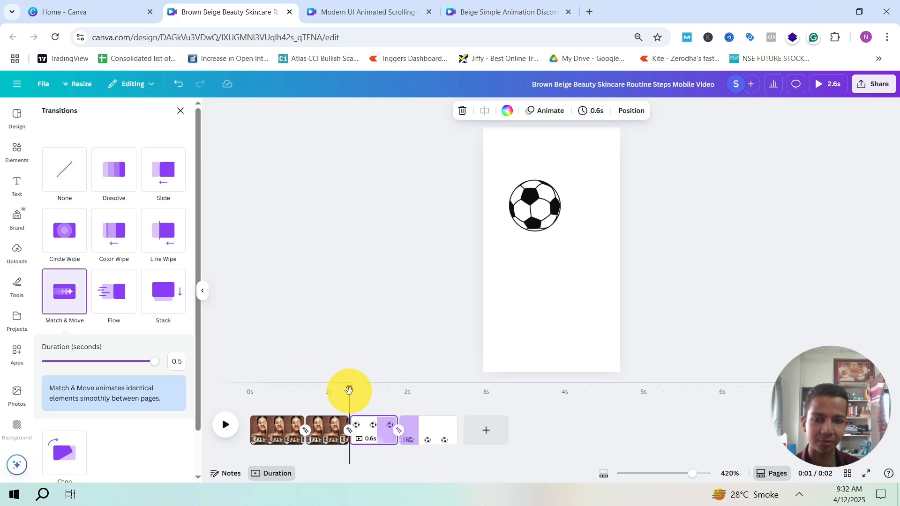
left_click(365, 391)
key("space")
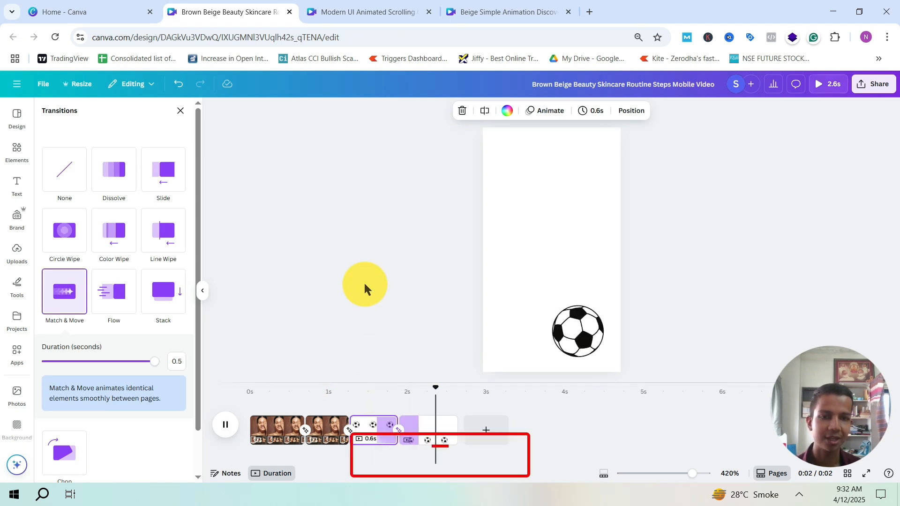
key("space")
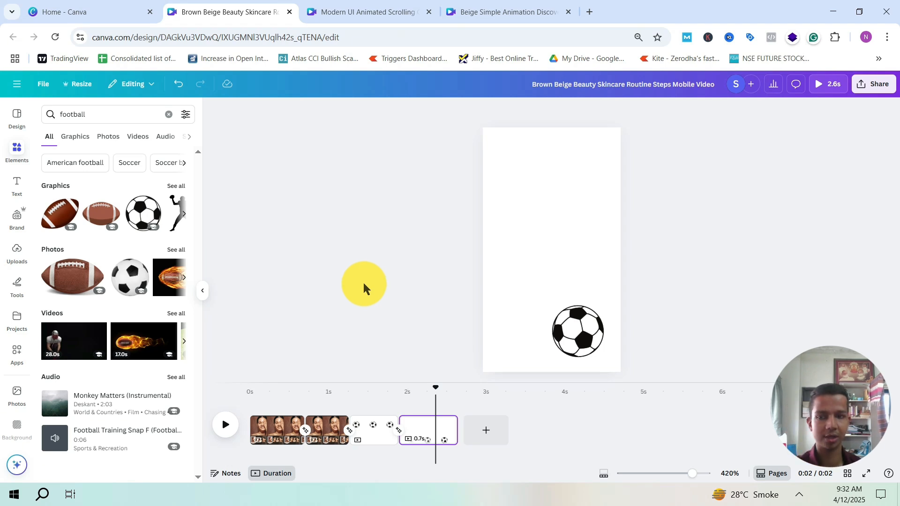
Replace the soccer ball on the first ball page with the flaming American football photo, placed near the page's top.
left_click_drag(434, 388, 370, 392)
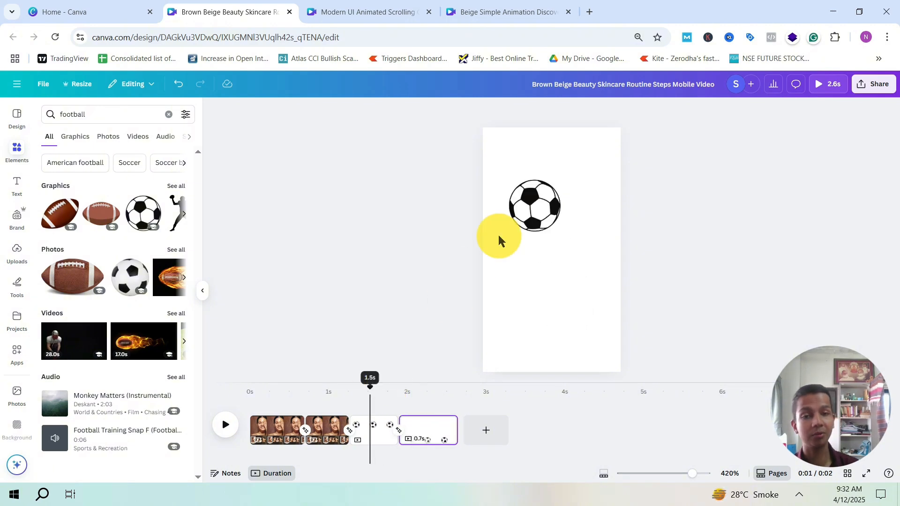
left_click(518, 215)
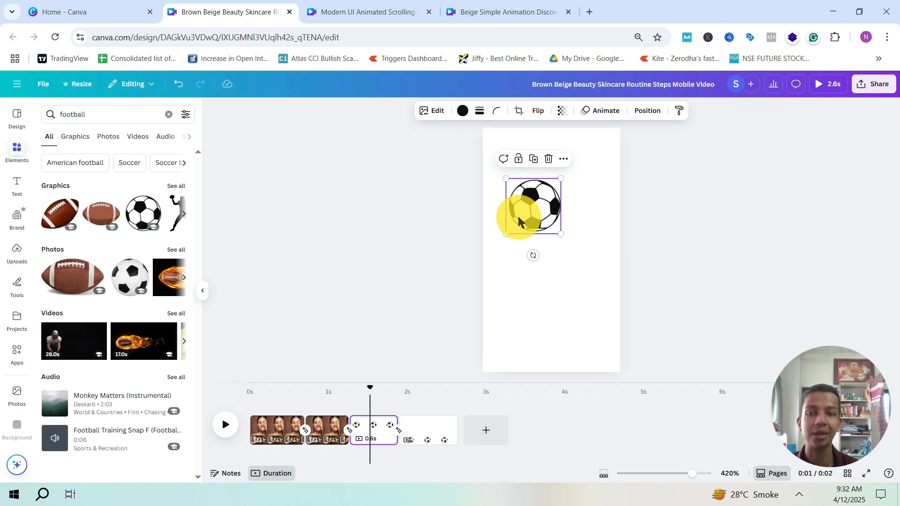
left_click(168, 277)
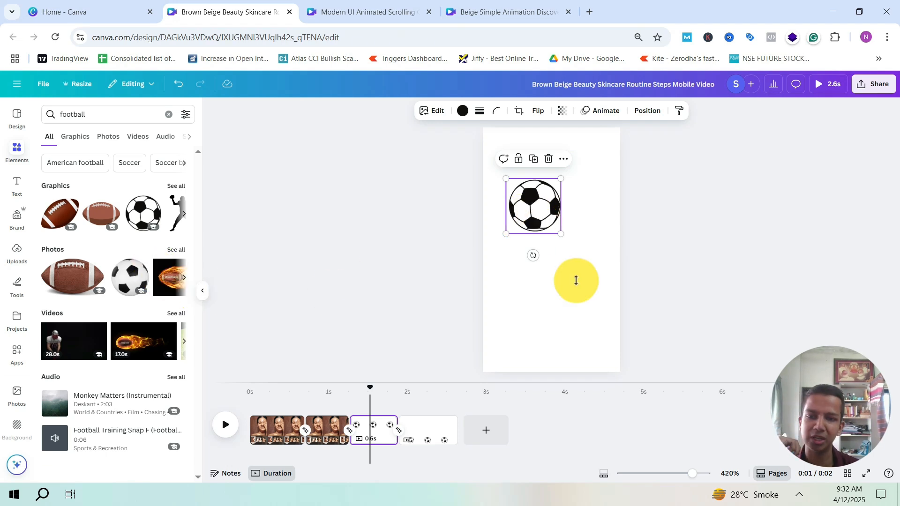
left_click_drag(554, 254, 557, 174)
left_click(513, 189)
key("BackSpace")
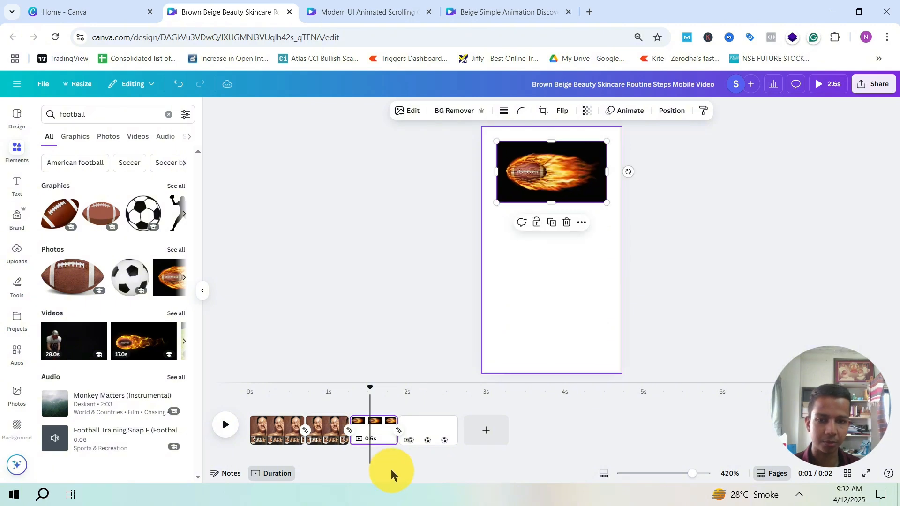
Duplicate the flaming football page and rotate the photo on the original page to a steep diagonal with the ball uppermost.
left_click(377, 440)
key("ctrl+d")
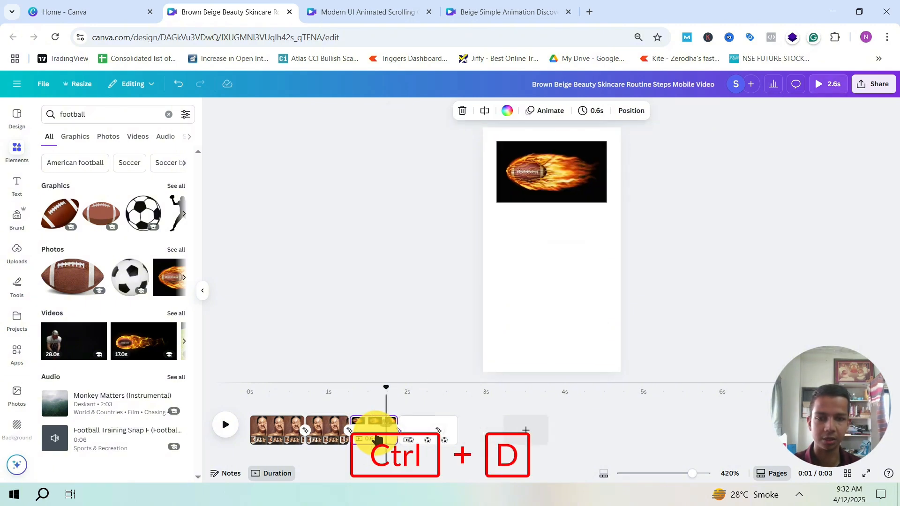
left_click(569, 187)
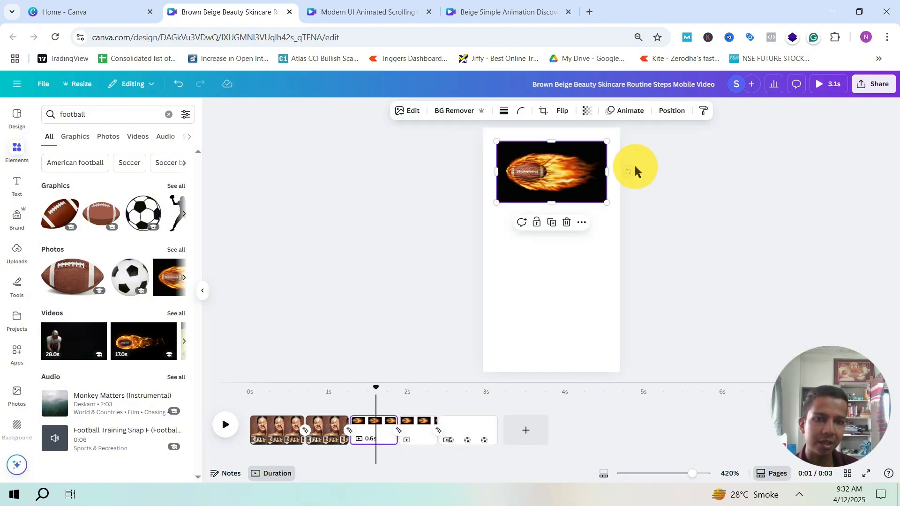
left_click_drag(627, 170, 593, 259)
Enlarge the football photo on the duplicate page well beyond the page width, turn it about 180°, and place it across the page's middle.
left_click(422, 438)
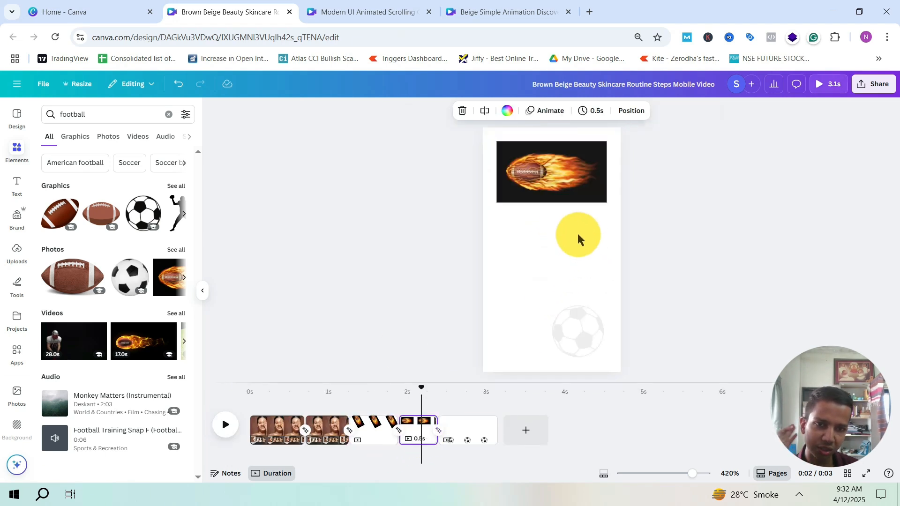
left_click(592, 190)
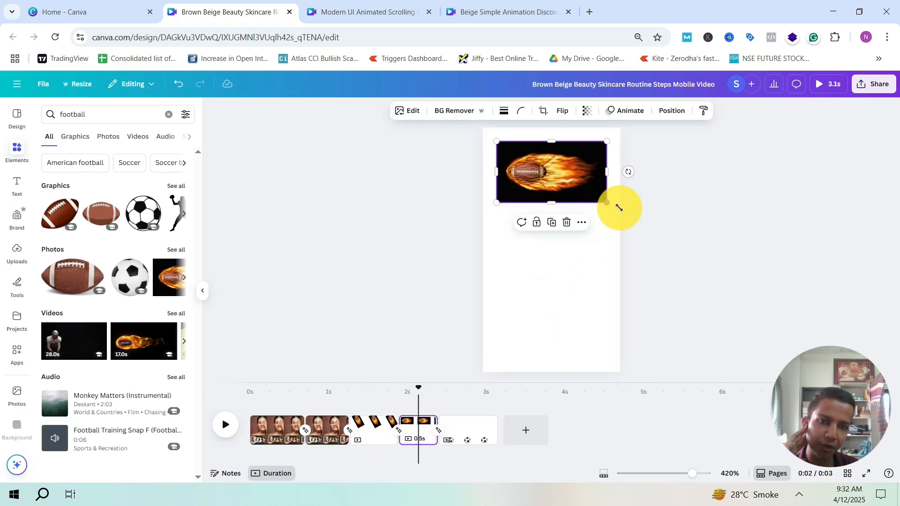
left_click_drag(618, 208, 843, 319)
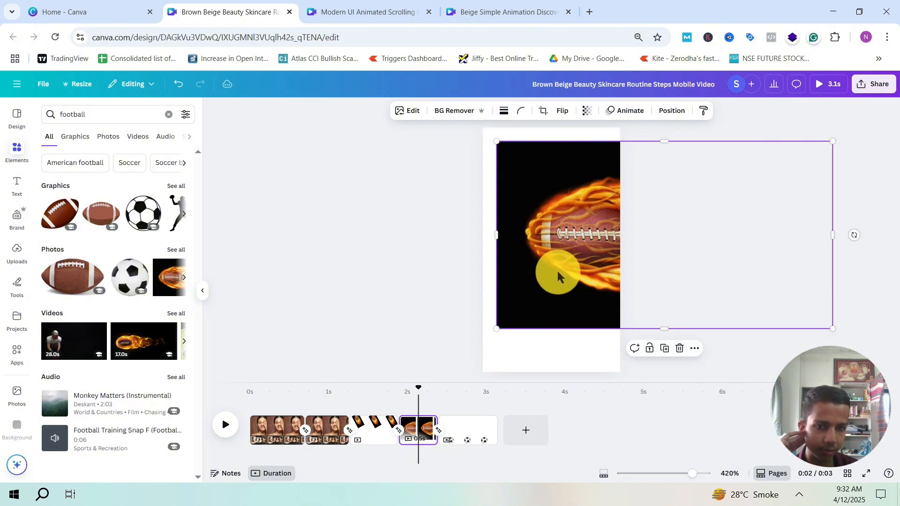
left_click_drag(855, 236, 388, 297)
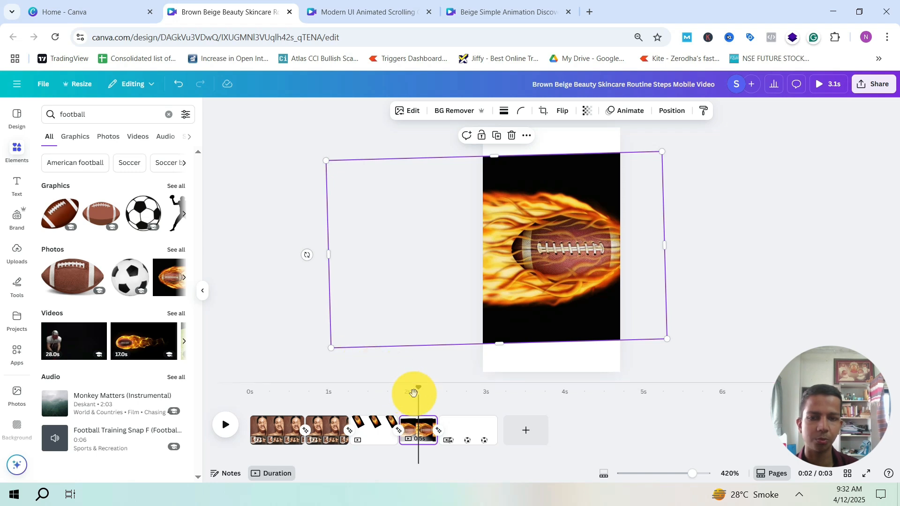
Play back the transition between the two flaming football pages and return to its start.
left_click_drag(417, 390, 376, 396)
key("space")
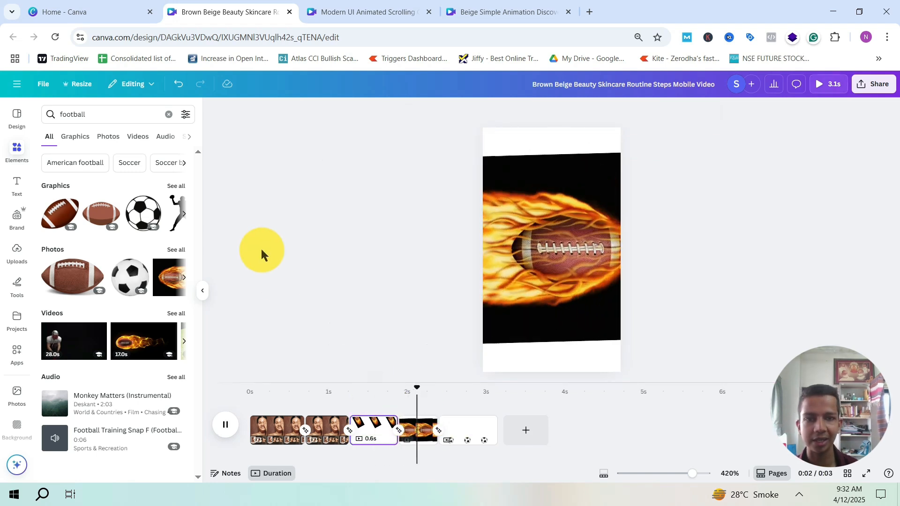
key("space")
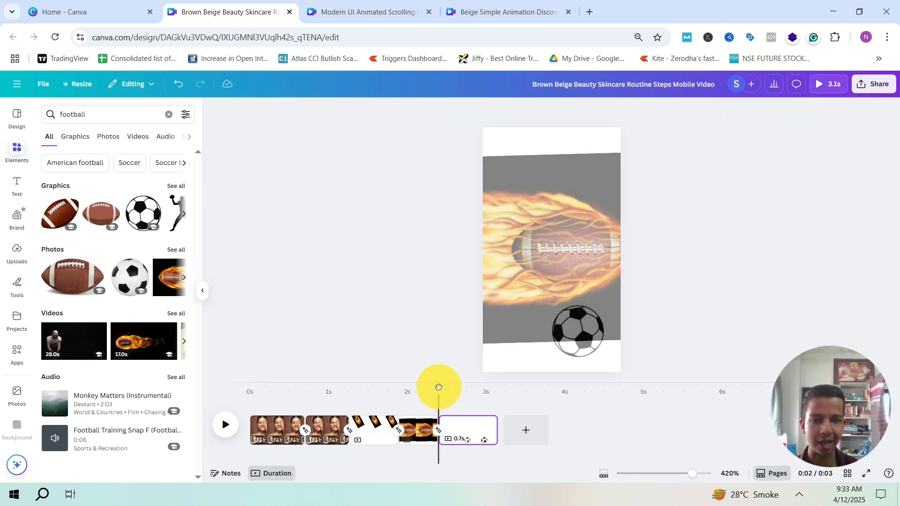
left_click_drag(437, 388, 377, 395)
left_click(559, 187)
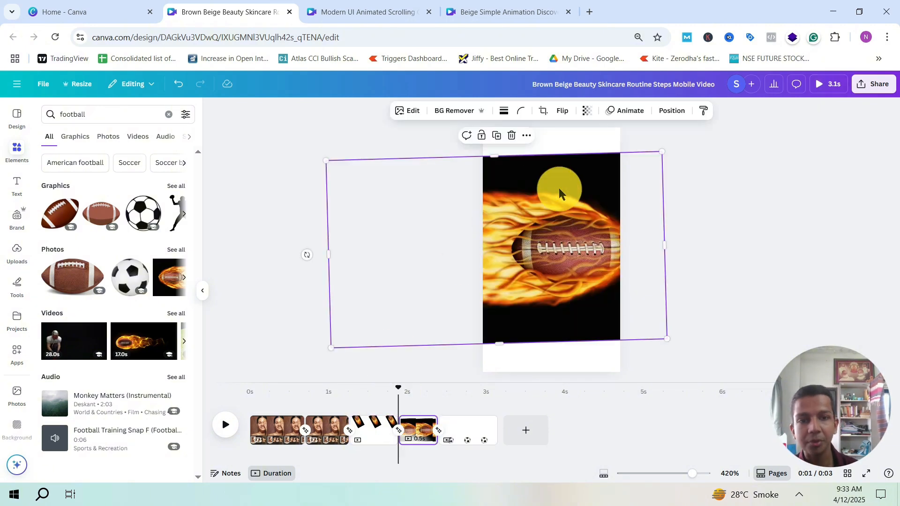
Shrink the football photo on the first football page and crop both of its long sides into a narrow diagonal strip.
left_click(370, 441)
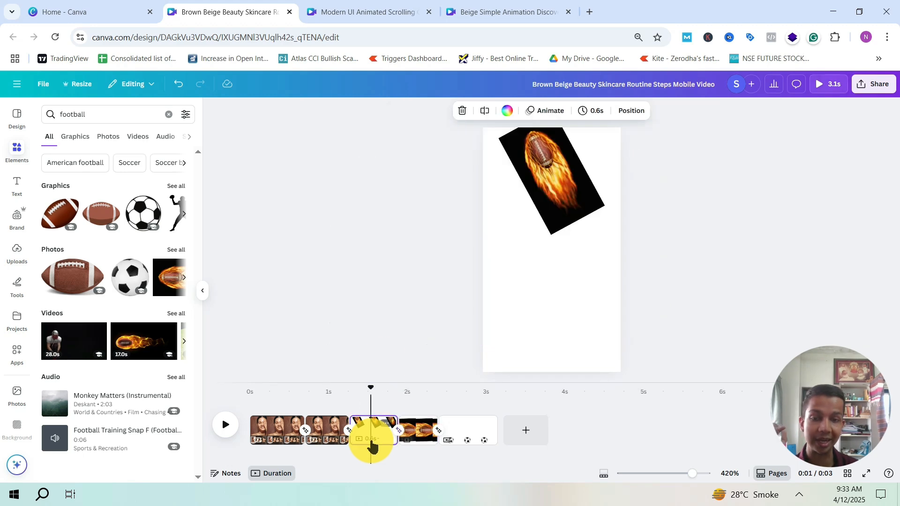
left_click(546, 193)
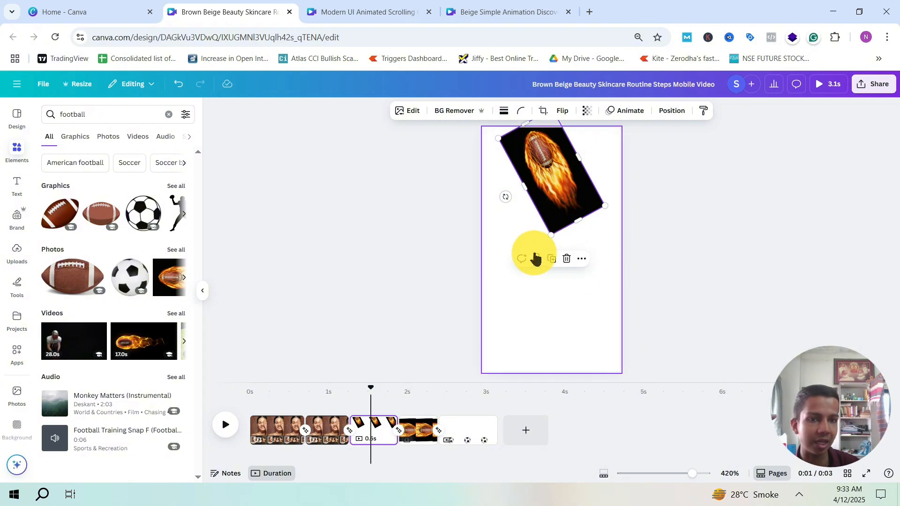
left_click_drag(552, 233, 568, 215)
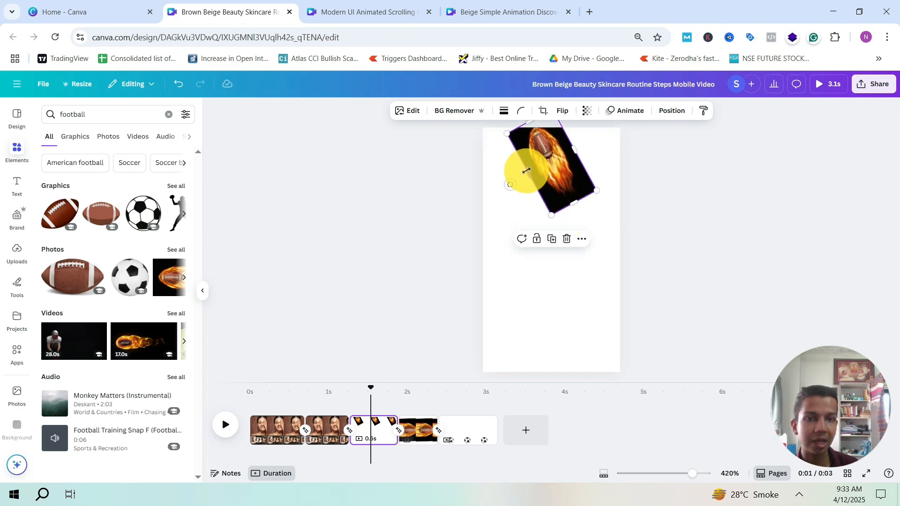
left_click_drag(532, 173, 547, 163)
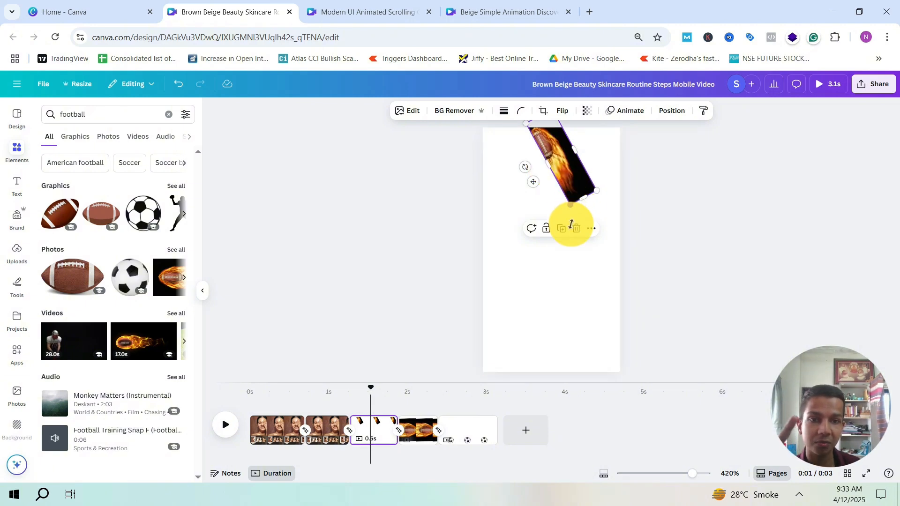
mouse_move(583, 198)
left_mouse_down()
mouse_move(552, 308)
mouse_move(584, 241)
mouse_move(584, 206)
mouse_move(569, 271)
mouse_move(570, 209)
left_mouse_up()
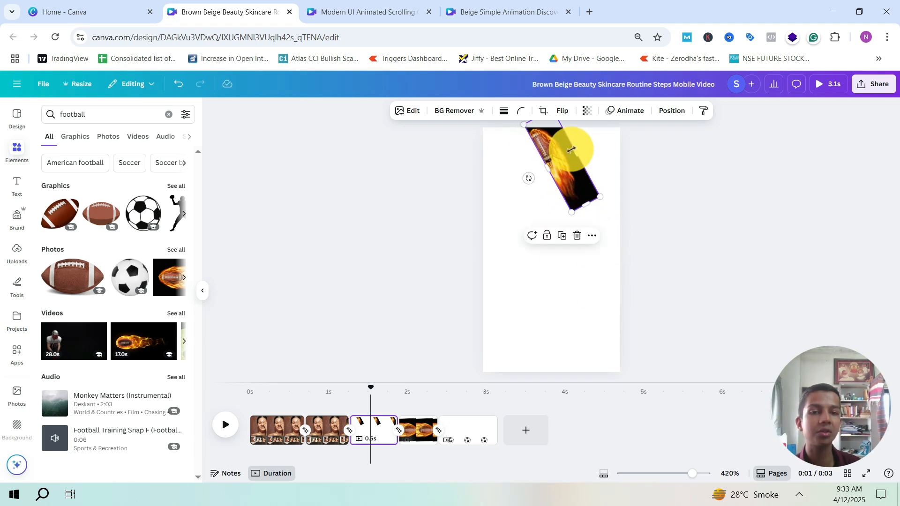
left_click(577, 150)
left_click(579, 157)
left_click_drag(577, 154, 569, 164)
left_click(411, 263)
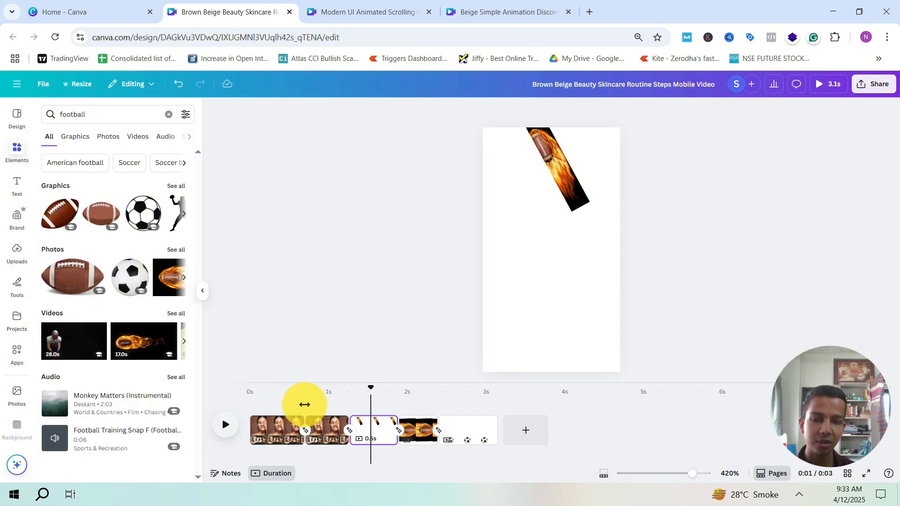
Scrub through the two football pages to compare how the cropped strip changes into the enlarged photo.
mouse_move(372, 391)
left_mouse_down()
mouse_move(417, 392)
mouse_move(371, 393)
mouse_move(412, 392)
mouse_move(380, 398)
left_mouse_up()
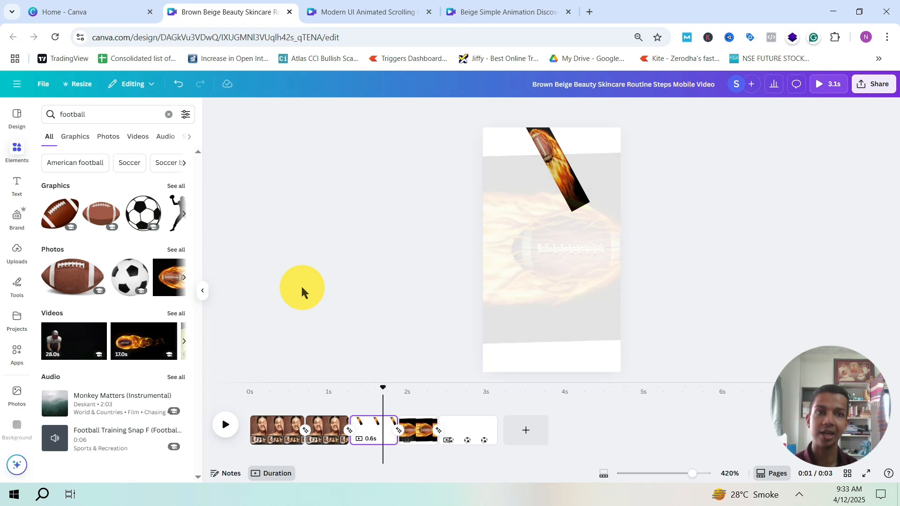
left_click(566, 173)
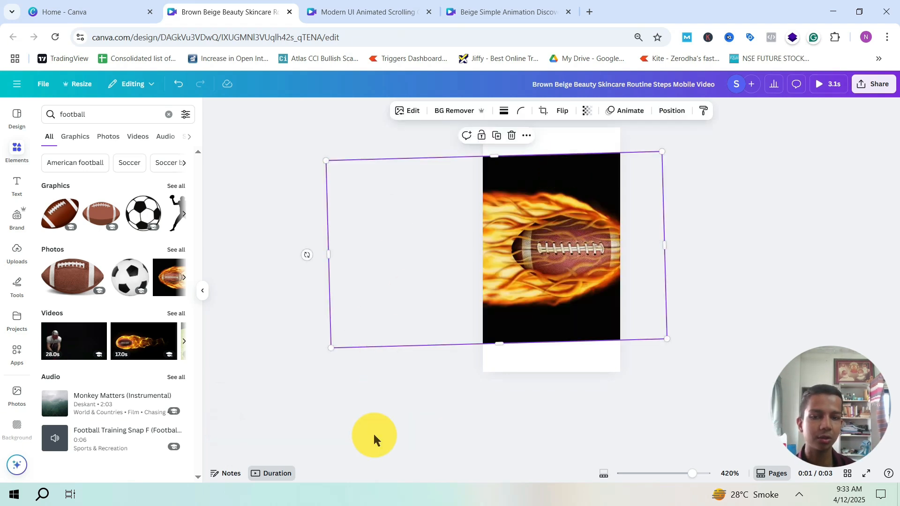
left_click(376, 407)
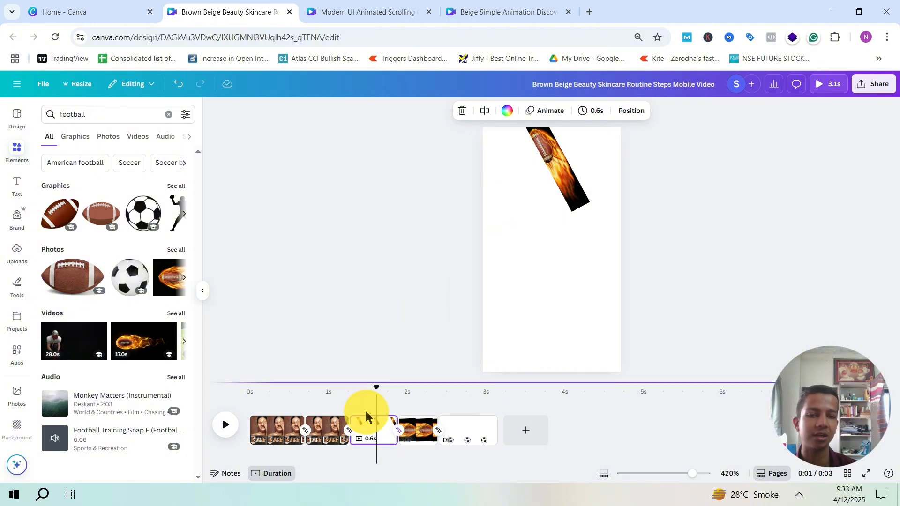
left_click_drag(376, 392, 428, 392)
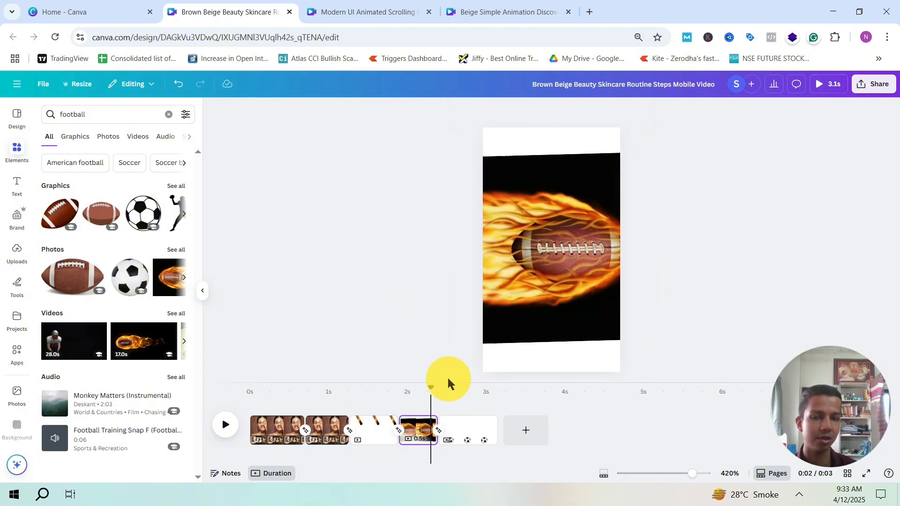
left_click(374, 434)
left_click(565, 205)
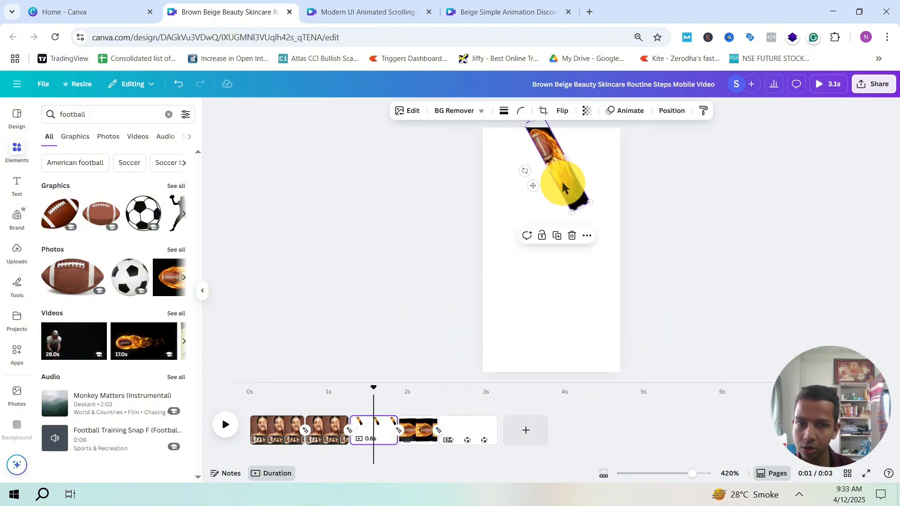
mouse_move(373, 391)
left_mouse_down()
mouse_move(422, 391)
mouse_move(382, 392)
left_mouse_up()
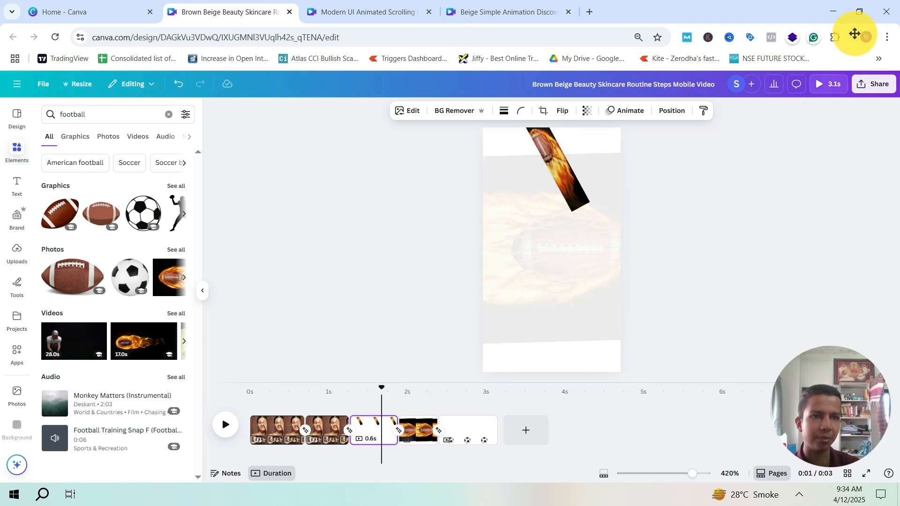
Undo the demo edits back to the single skincare page, then duplicate that page and go to the duplicate.
key("ctrl+z")
left_click_drag(380, 271, 482, 338)
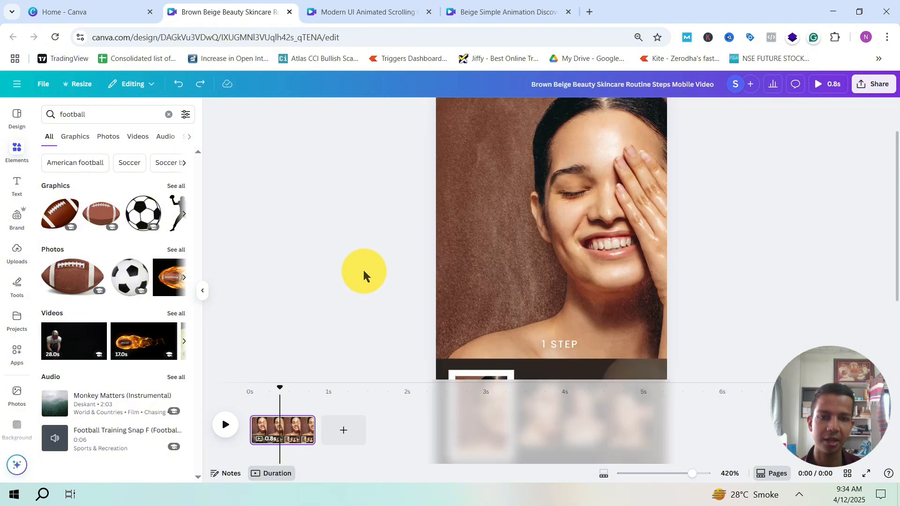
left_click(287, 428)
scroll(403, 260, "down", 1)
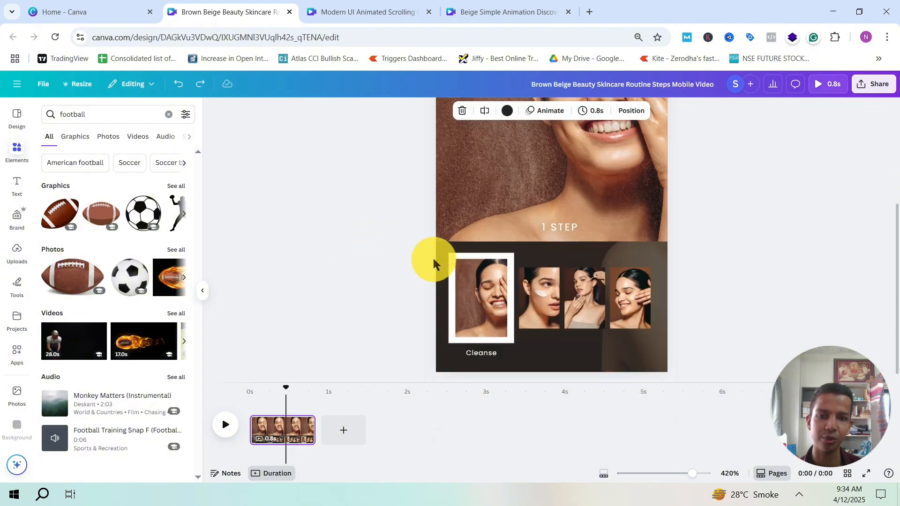
left_click_drag(414, 262, 472, 315)
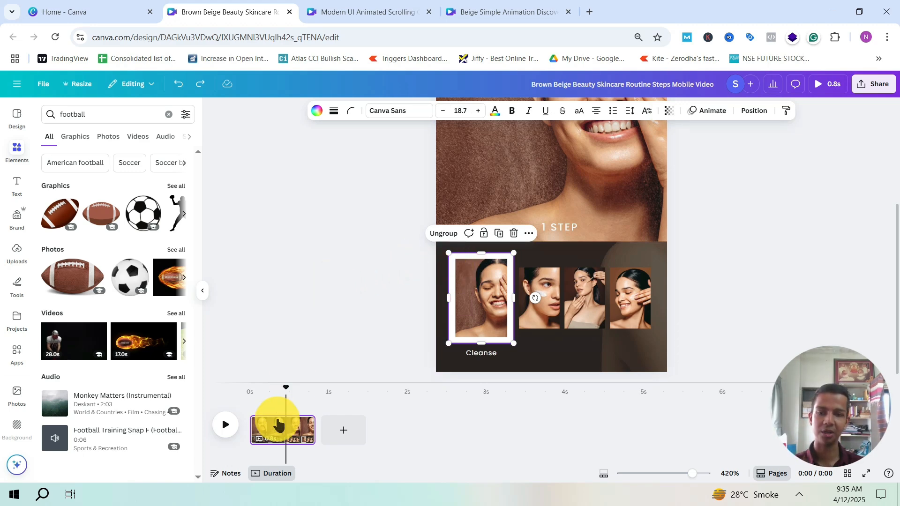
key("ctrl+d")
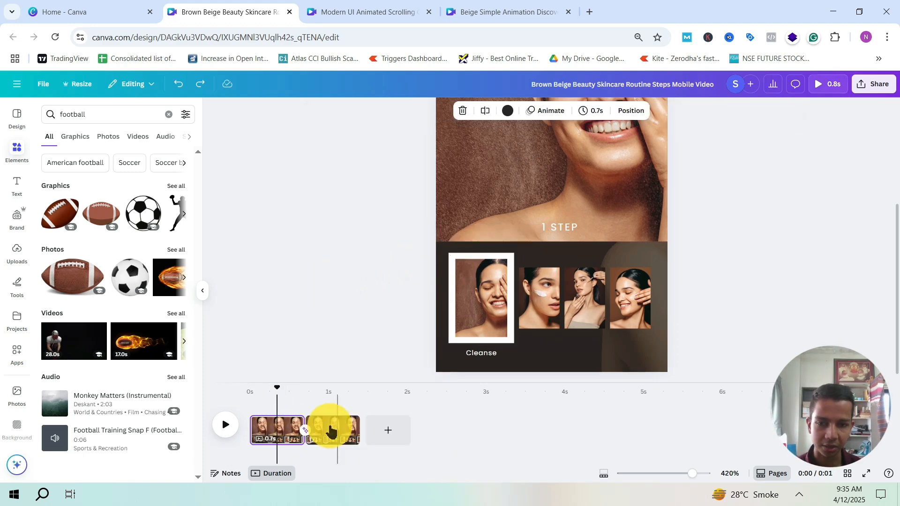
left_click_drag(308, 388, 340, 387)
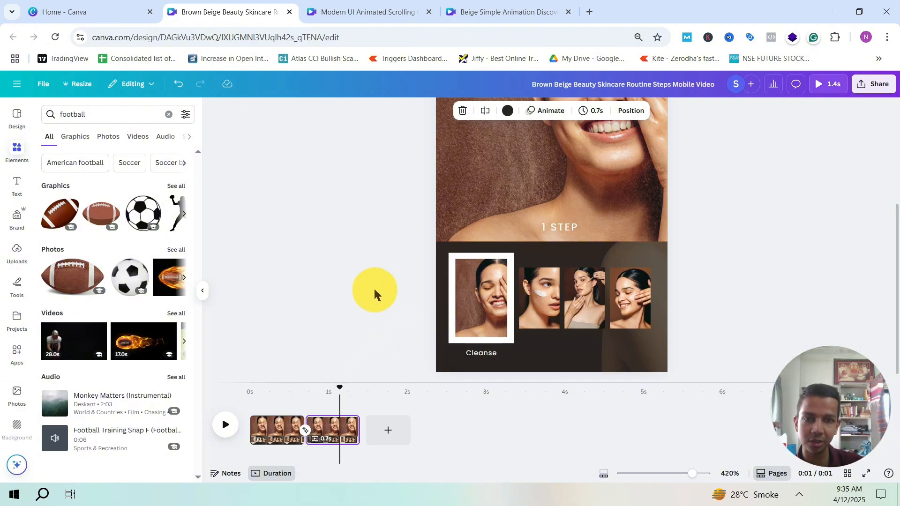
Try to select and move the Cleanse photo and its white frame on the duplicated page, and undo the changes.
left_click_drag(399, 255, 481, 343)
left_click(328, 288)
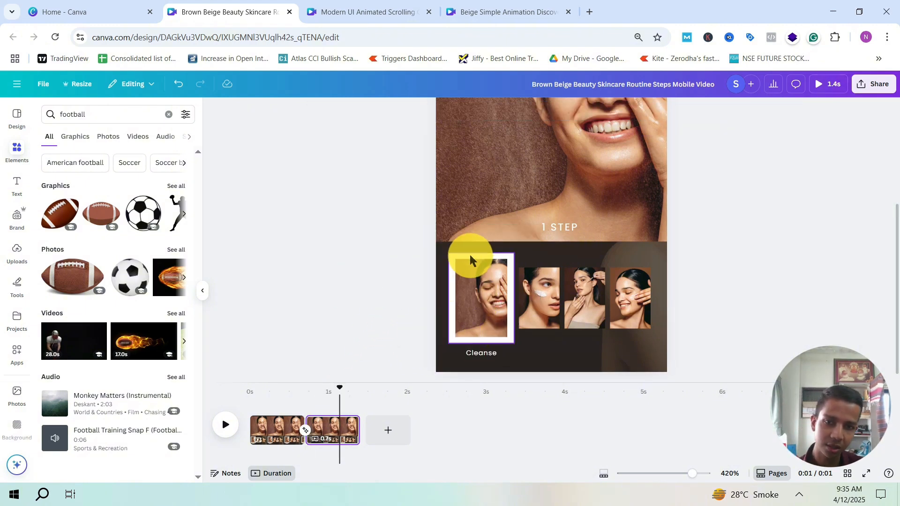
left_click(471, 258)
left_click(496, 291, "shift")
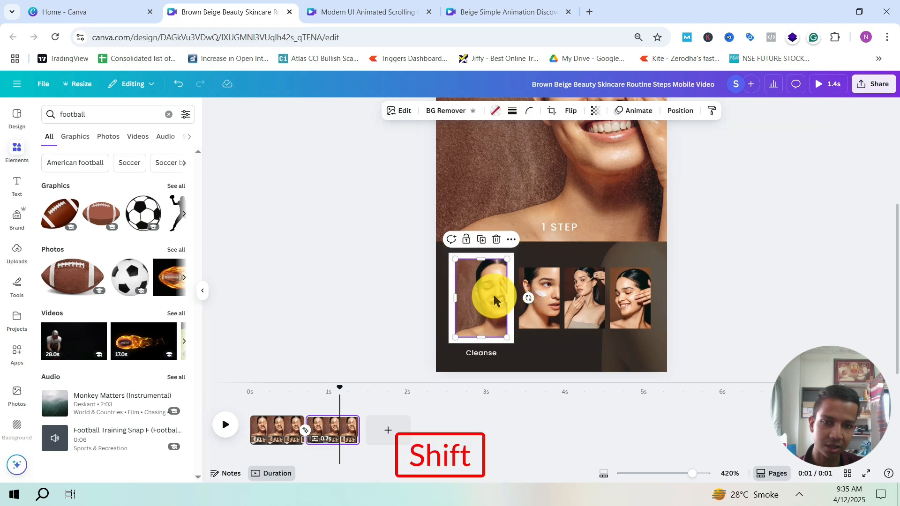
left_click_drag(495, 300, 542, 296)
key("ctrl+z")
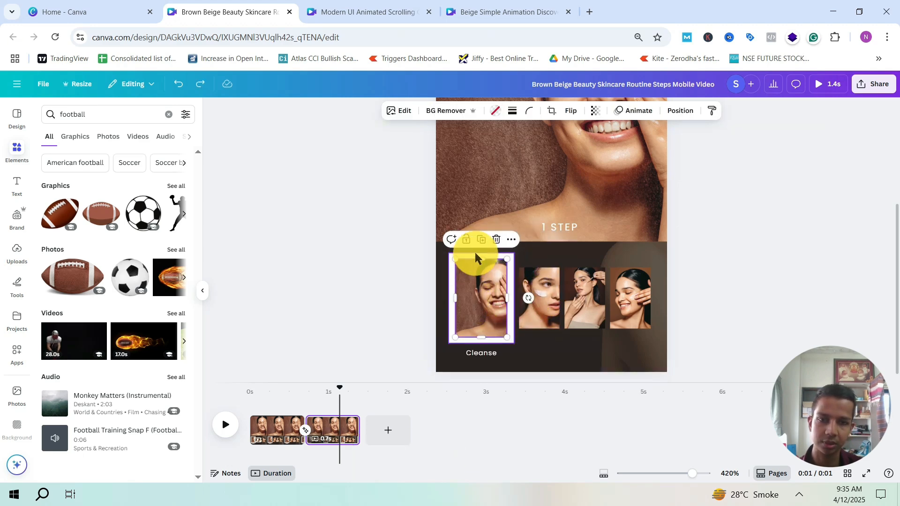
left_click(474, 252)
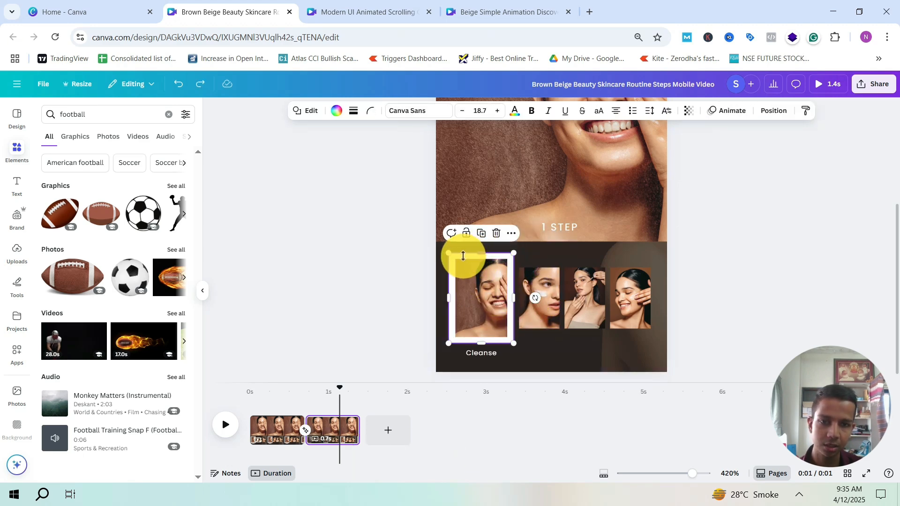
left_click_drag(465, 253, 472, 253)
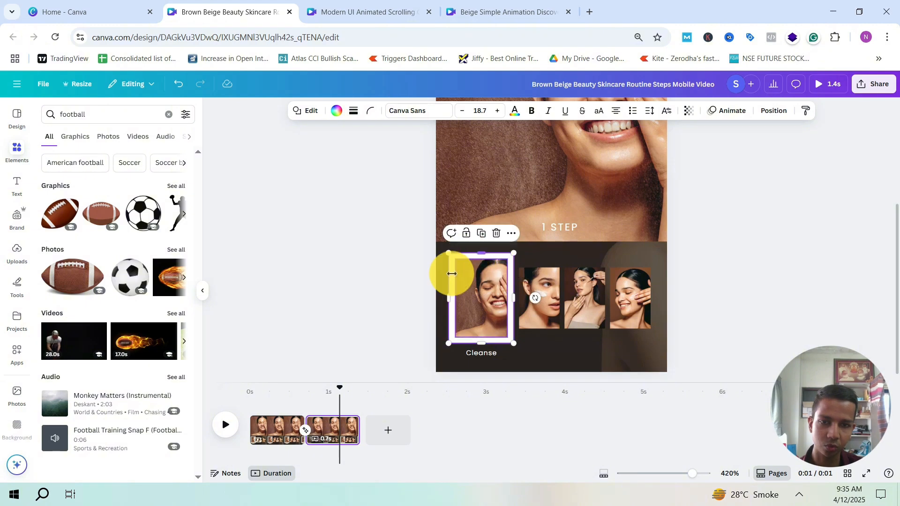
scroll(398, 282, "up", 2)
key("ctrl+z")
Move the white frame from behind the Cleanse photo to behind the second thumbnail, then select the Cleanse photo.
scroll(391, 263, "up", 2)
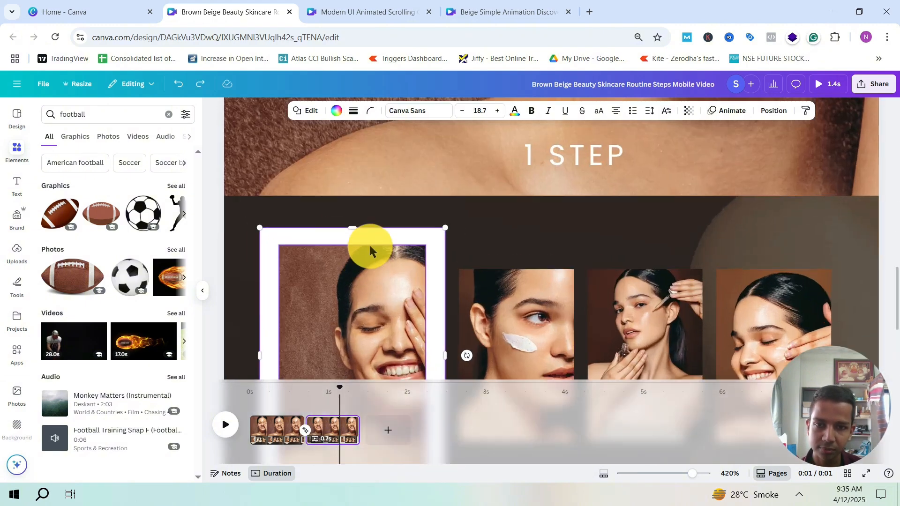
left_click_drag(350, 235, 512, 245)
scroll(387, 276, "down", 3)
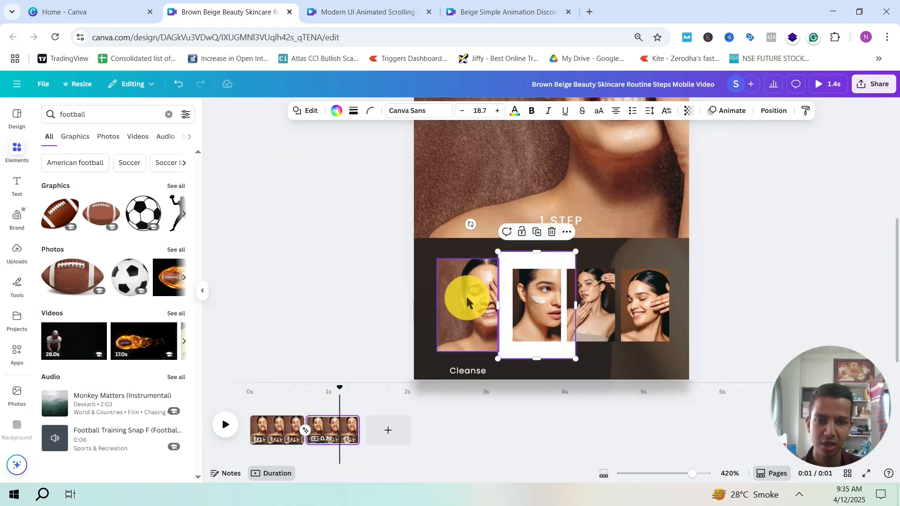
left_click(467, 300)
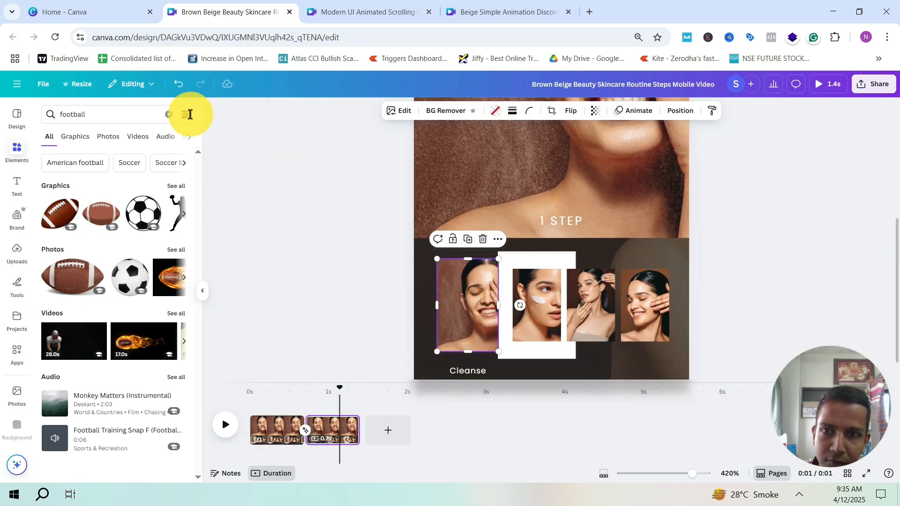
Show the rulers and place two horizontal guides along the upper and lower edges of the small thumbnails.
left_click(43, 84)
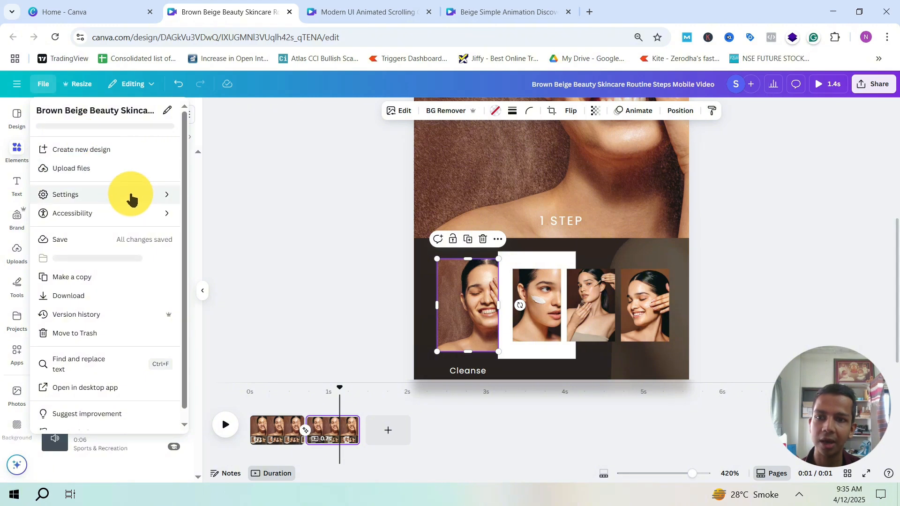
mouse_move(128, 196)
key("shift+r")
left_click_drag(498, 102, 471, 281)
left_click_drag(466, 102, 425, 353)
Shrink the Cleanse photo to 189 × 285 so it fits between the guides, and shift the white frame slightly left.
scroll(474, 316, "up", 3)
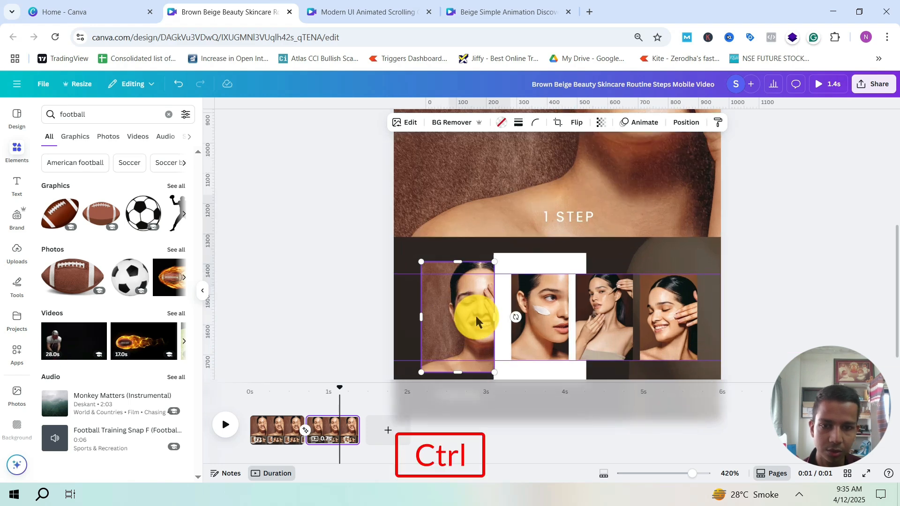
left_click_drag(485, 250, 474, 269)
scroll(475, 322, "down", 2)
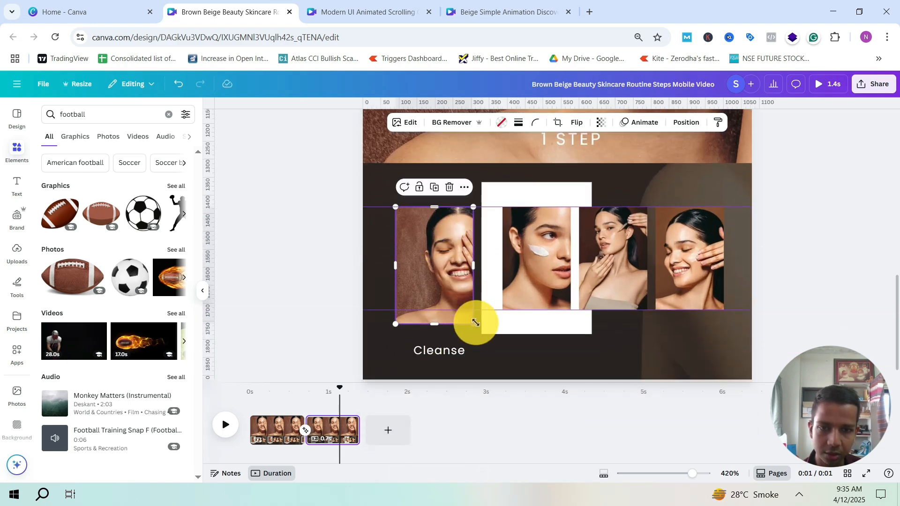
left_click_drag(471, 322, 463, 312)
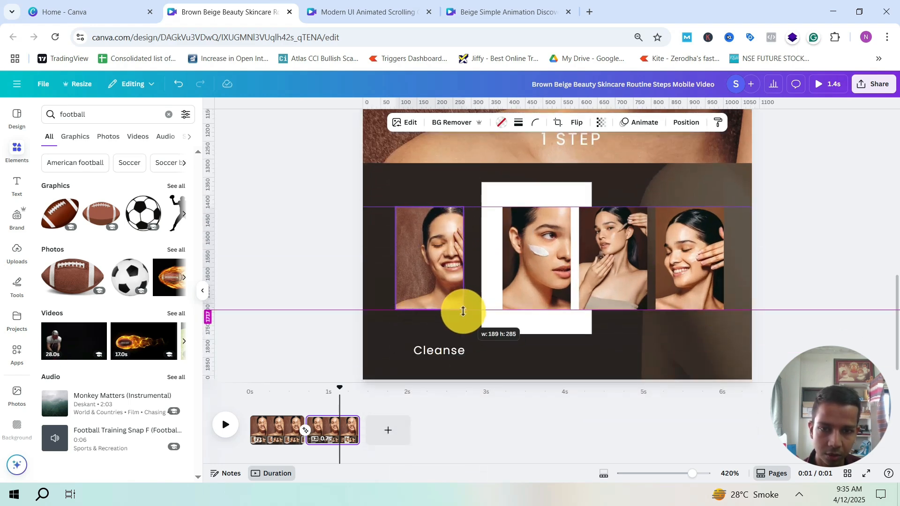
left_click(539, 190)
left_click_drag(539, 190, 530, 191)
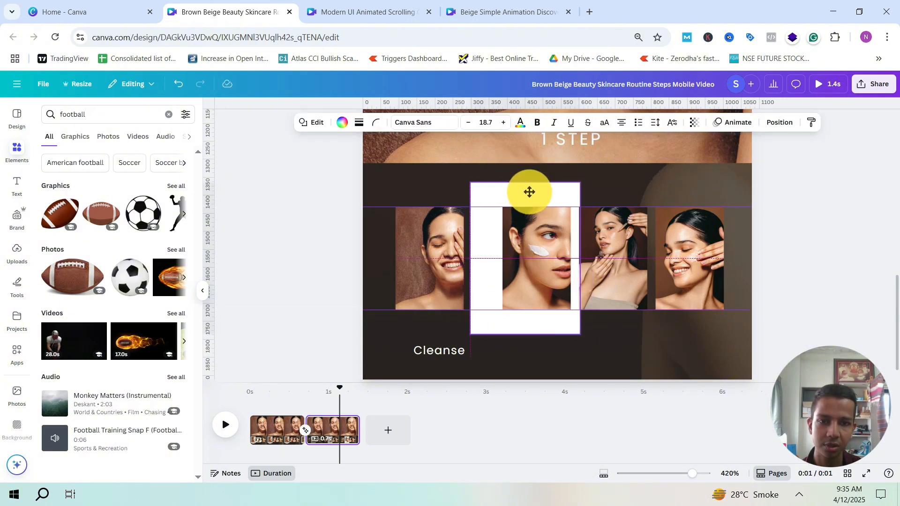
Select the second thumbnail photo and lock the guides.
left_click(522, 232)
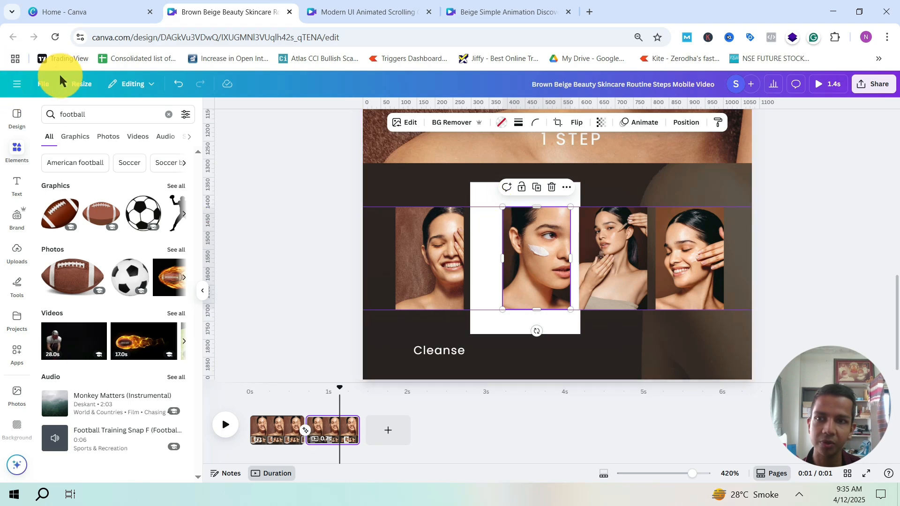
left_click(46, 84)
left_click(151, 195)
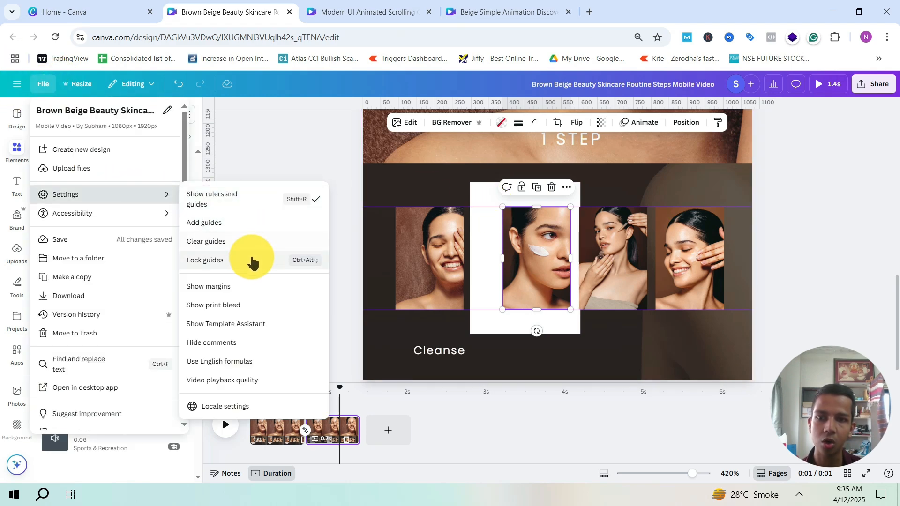
left_click(282, 262)
Enlarge the second thumbnail photo to fill the white frame, leaving a narrow border, and centre the frame around it.
left_click_drag(504, 207, 479, 201)
left_click_drag(492, 310, 464, 318)
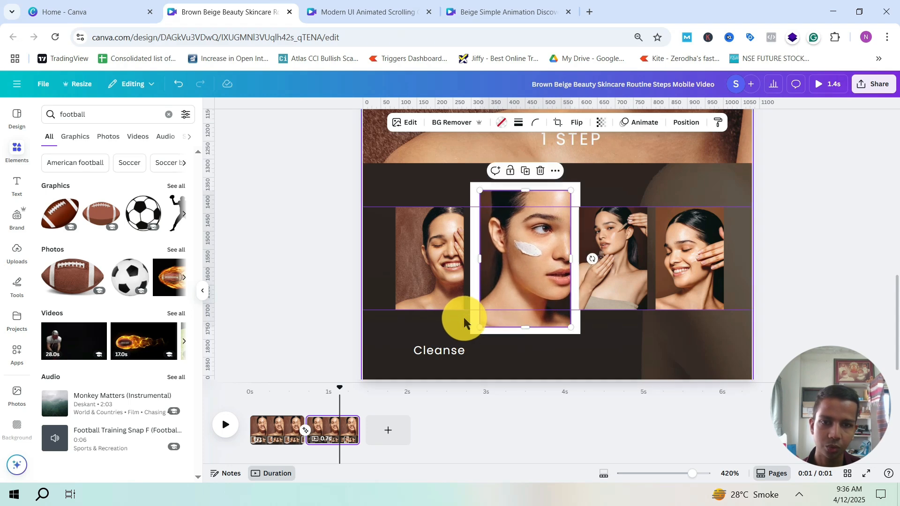
left_click(575, 187)
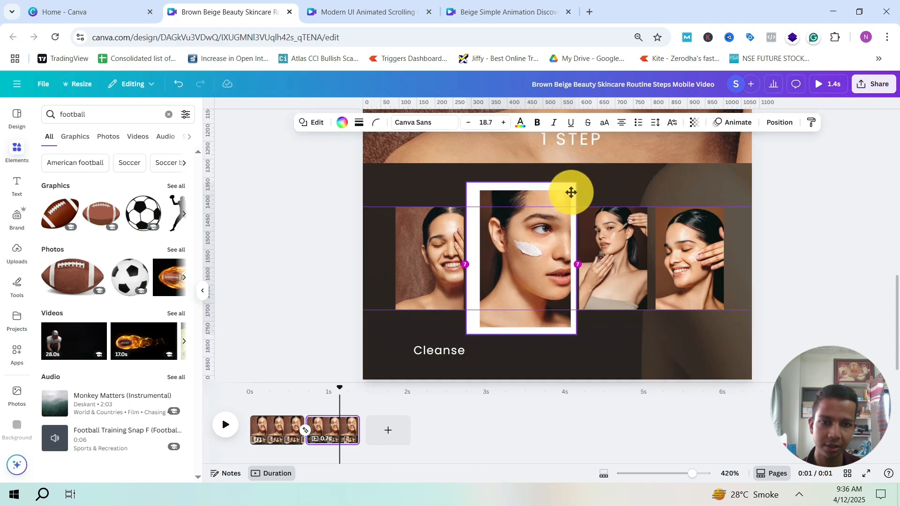
left_click_drag(572, 190, 574, 192)
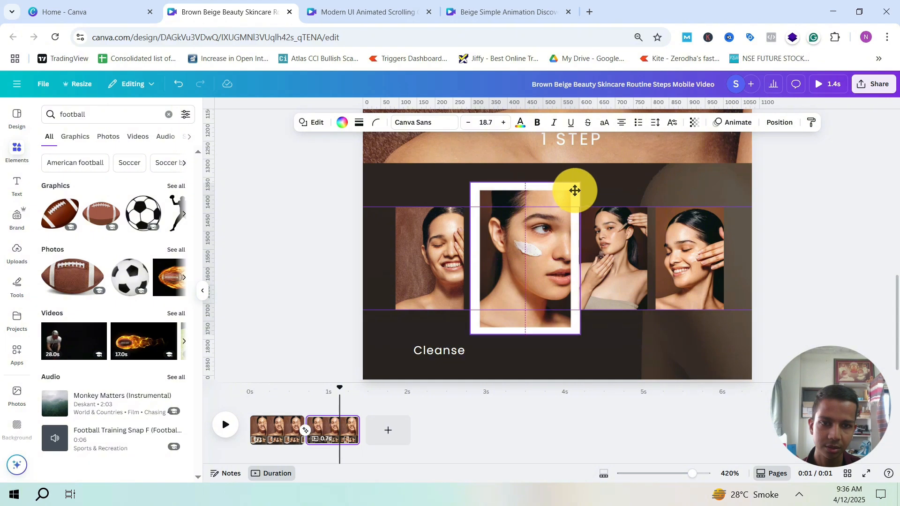
left_click_drag(575, 191, 575, 191)
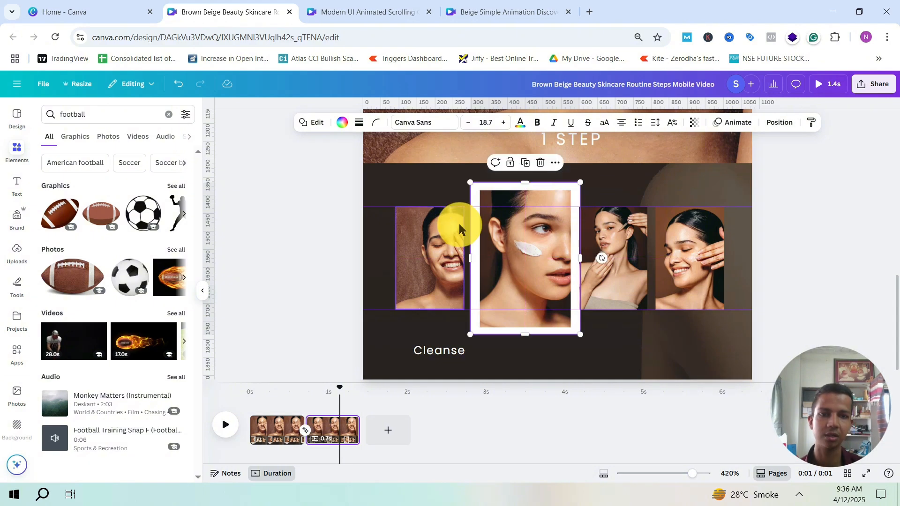
Preview the transition between the two pages and compare the highlighted thumbnail on each.
left_click(294, 249)
scroll(551, 262, "up", 2)
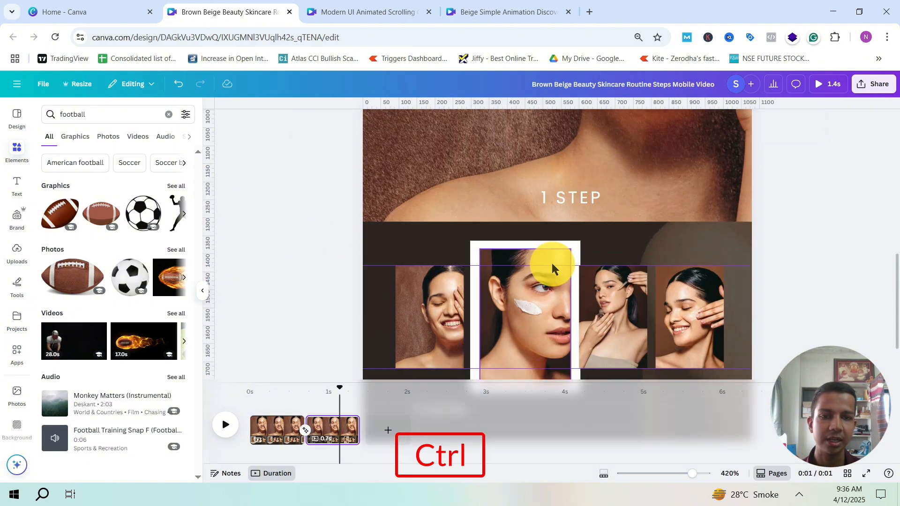
scroll(552, 261, "down", 3)
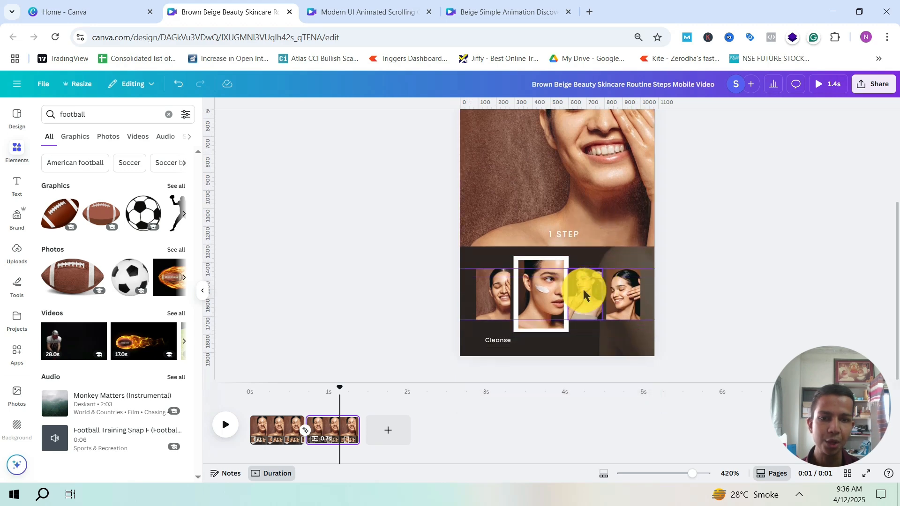
left_click_drag(337, 388, 292, 387)
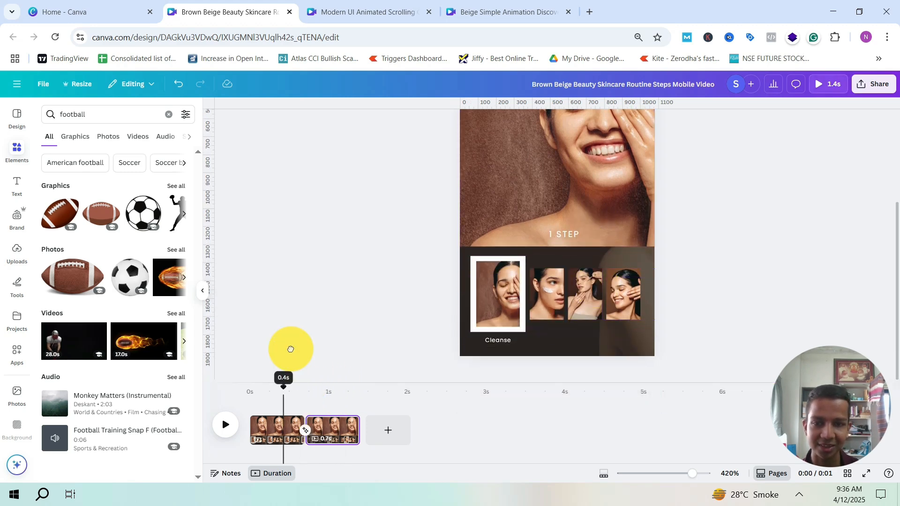
key("space")
key("space")
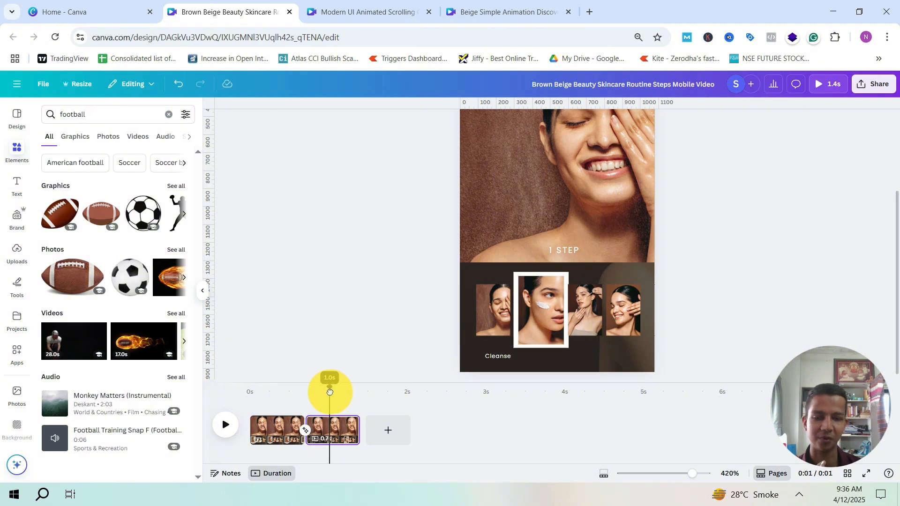
mouse_move(326, 396)
left_mouse_down()
mouse_move(334, 394)
mouse_move(291, 391)
mouse_move(319, 385)
left_mouse_up()
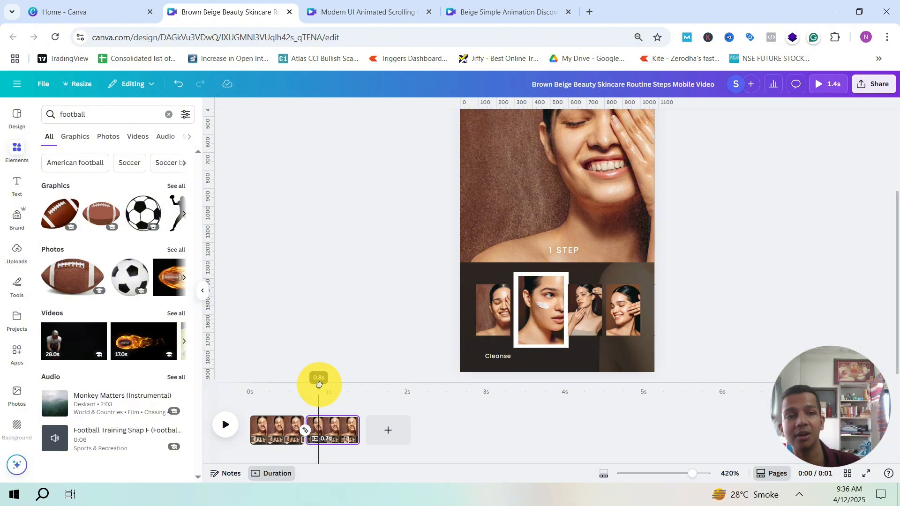
left_click_drag(319, 385, 281, 382)
left_click(473, 300)
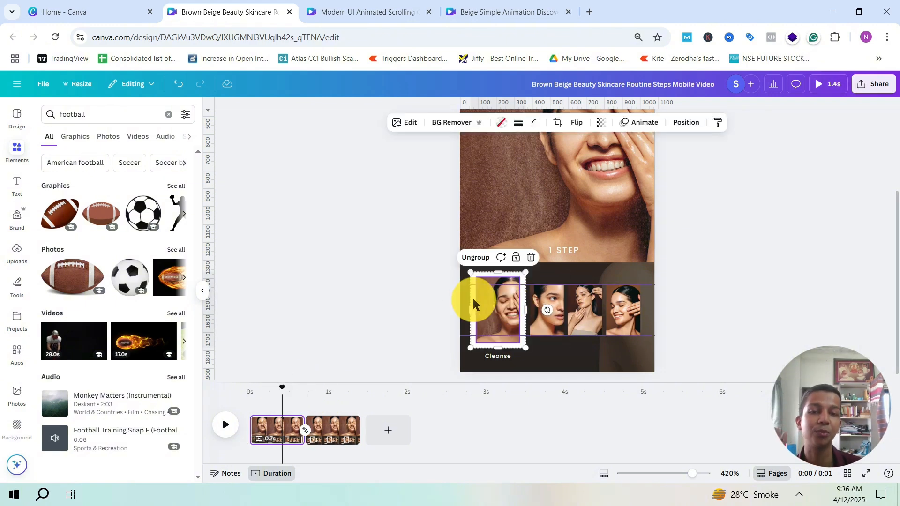
left_click(369, 280)
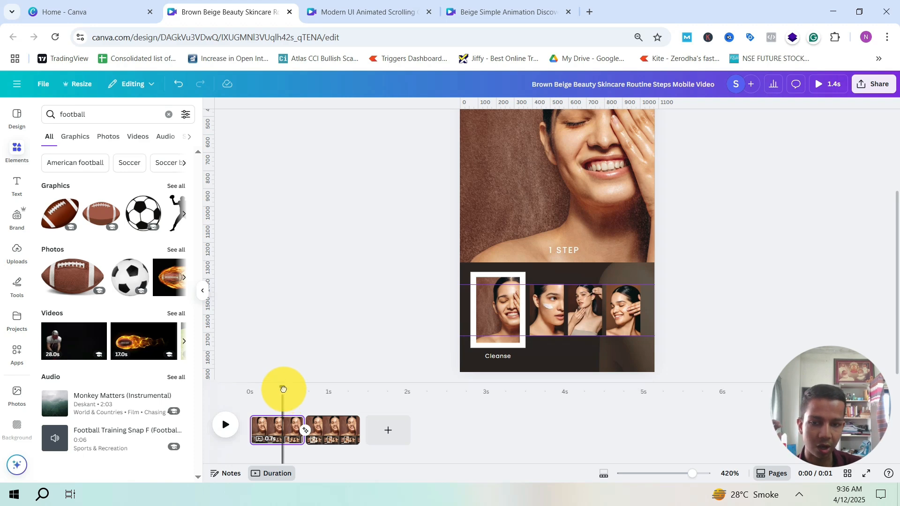
left_click_drag(283, 390, 324, 387)
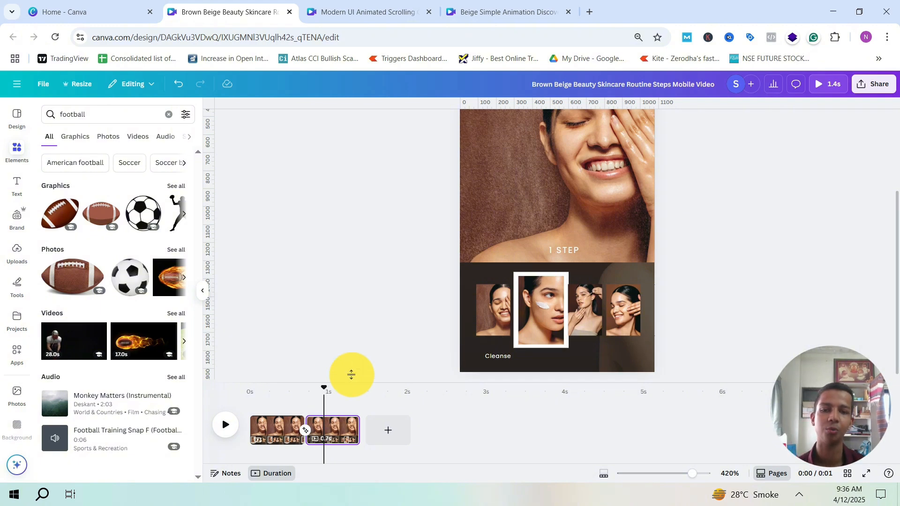
Shift the white frame left until its gaps to both neighbouring thumbnails are equal, and centre the enlarged photo inside it.
scroll(614, 297, "up", 3, "ctrl")
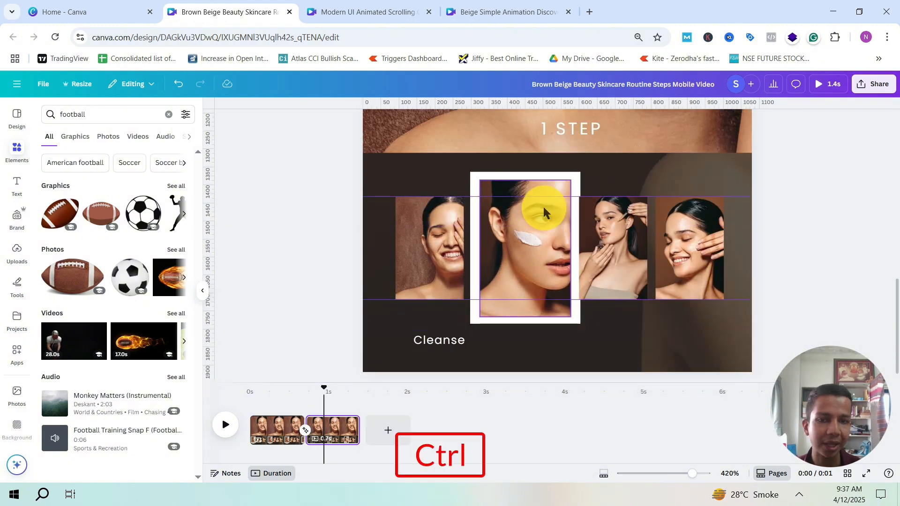
scroll(543, 205, "up", 2, "ctrl")
left_click(576, 223)
scroll(575, 223, "down", 1)
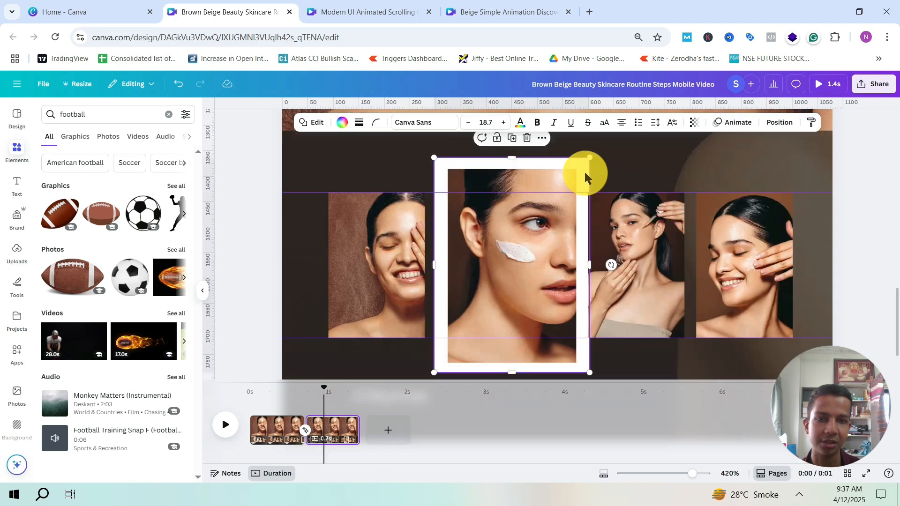
left_click_drag(581, 163, 580, 164, "shift")
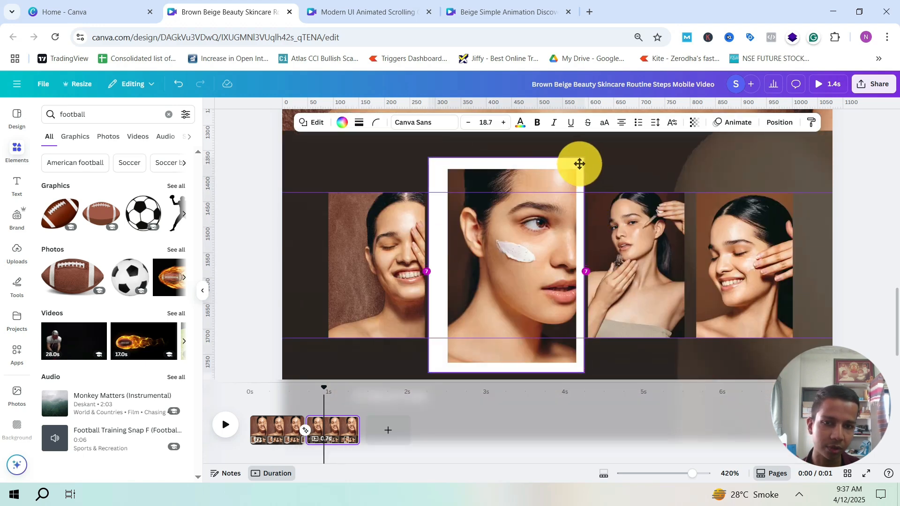
left_click_drag(535, 267, 531, 270, "shift")
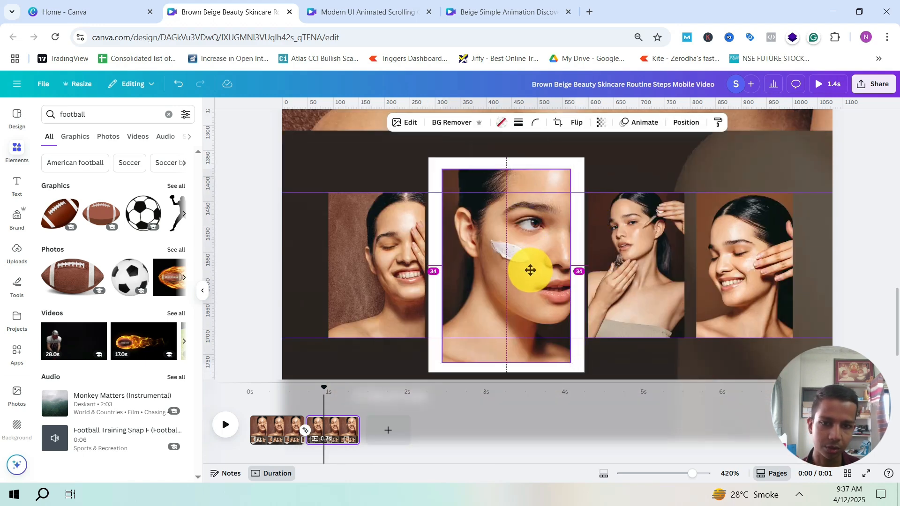
left_click(275, 217)
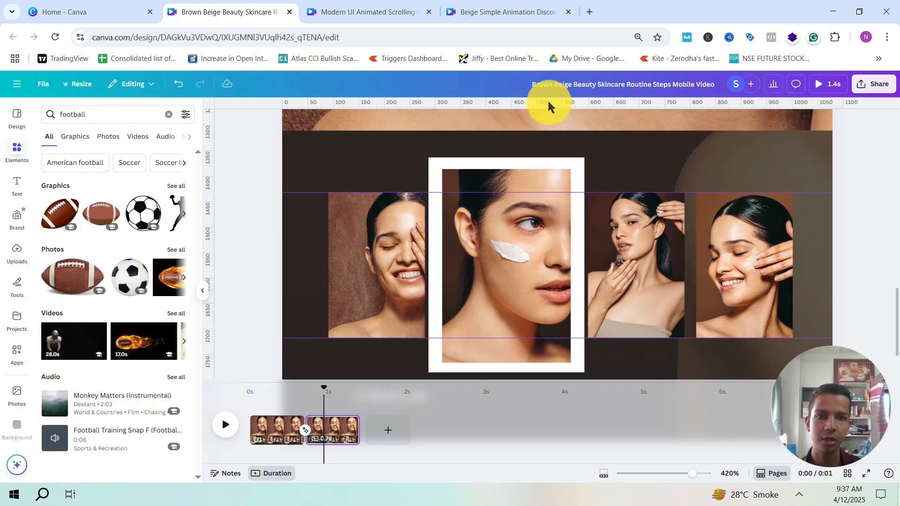
Add two horizontal guides along the upper and lower edges of the enlarged photo in the white frame.
left_click_drag(546, 99, 539, 169)
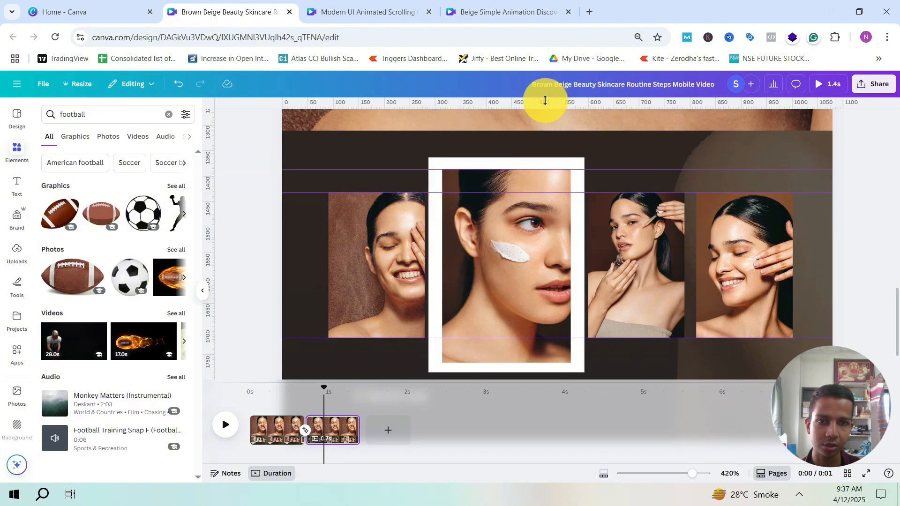
left_click_drag(542, 100, 530, 361)
scroll(298, 232, "down", 3, "ctrl")
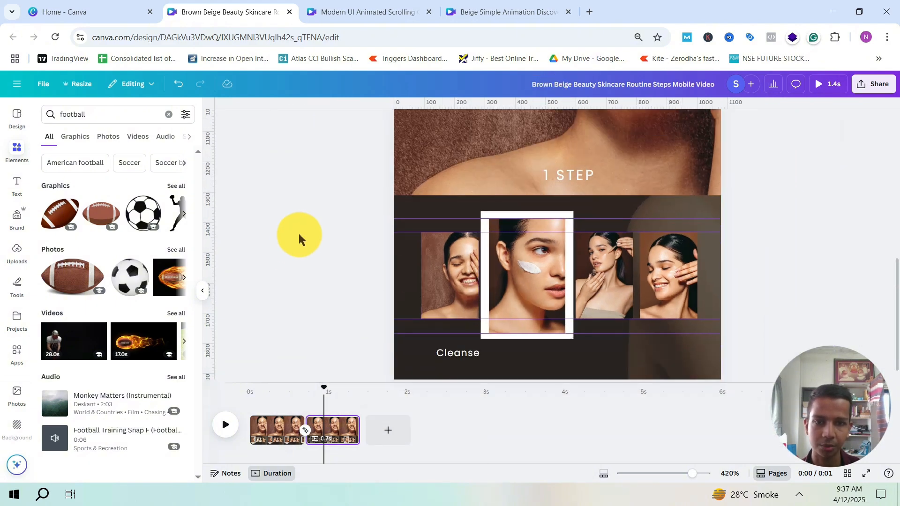
scroll(502, 255, "down", 2, "ctrl")
Duplicate the framed second photo, place the copy at the upper-left of the main Cleanse picture, and enlarge it to nearly that picture's height.
scroll(604, 277, "up", 4)
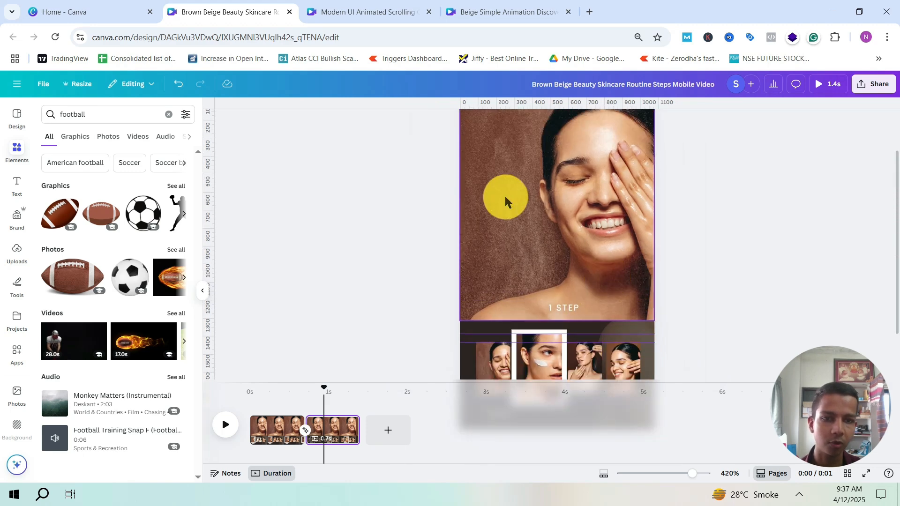
left_click(539, 355)
key("ctrl+d")
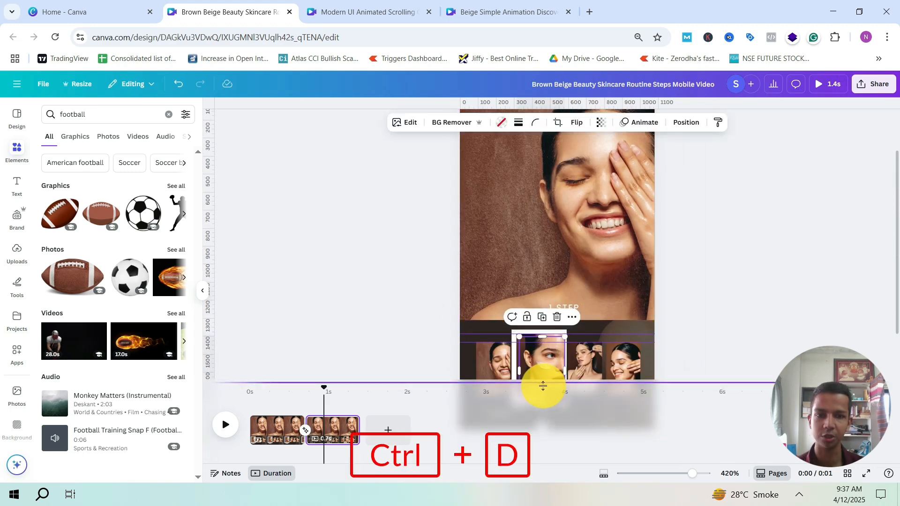
left_click_drag(557, 364, 522, 194)
scroll(534, 199, "down", 3, "ctrl")
scroll(558, 211, "up", 3)
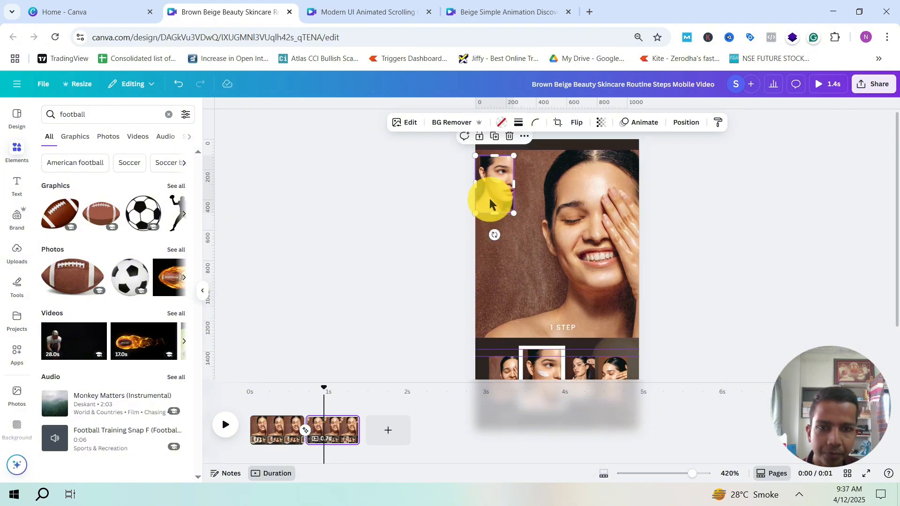
left_click_drag(514, 213, 675, 288)
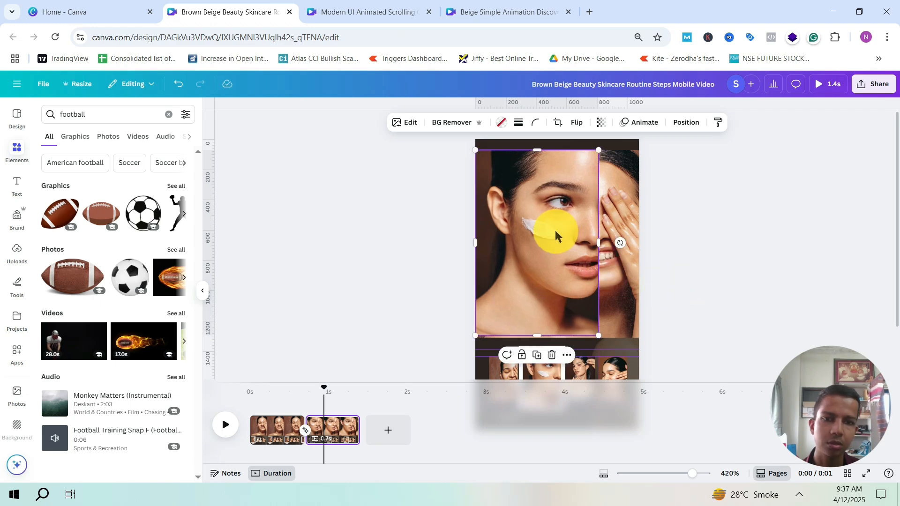
double_click(555, 228)
left_click(759, 257)
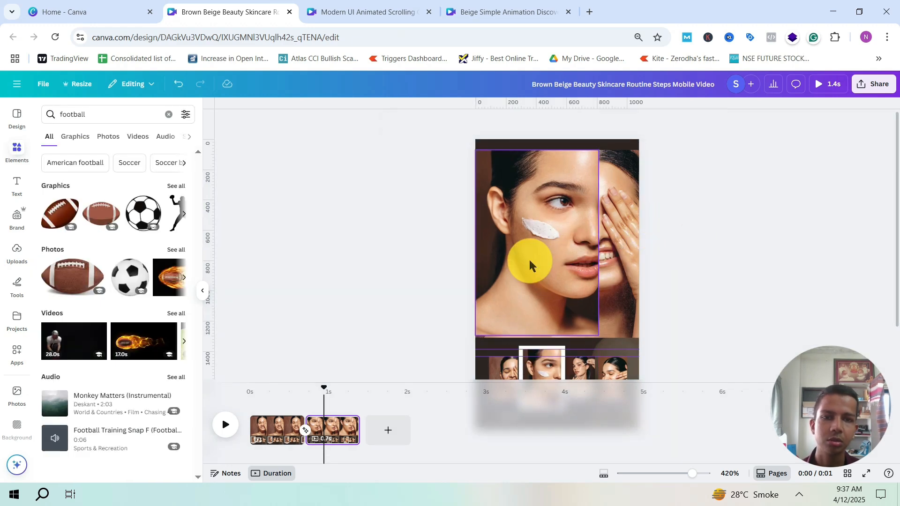
Match the copied photo's lower edge to the main picture area and widen it to the page's right edge.
scroll(601, 319, "up", 3)
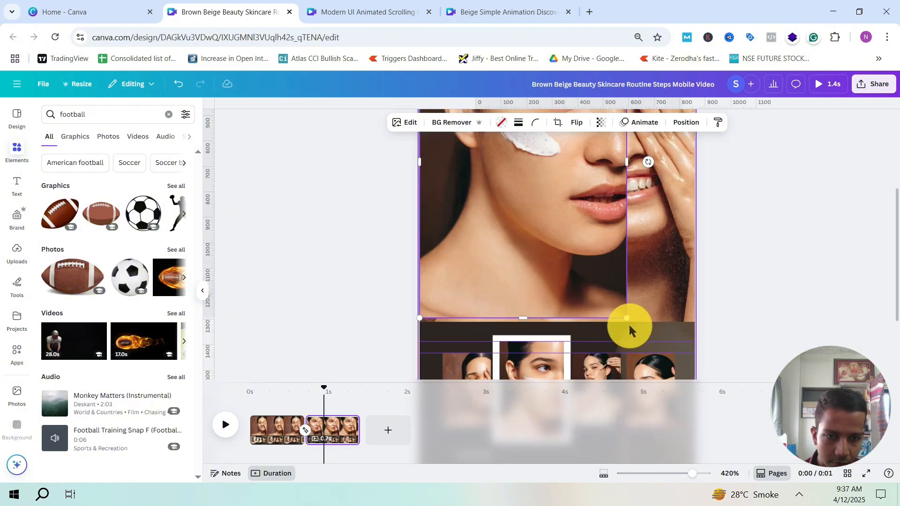
left_click_drag(628, 321, 635, 302)
scroll(634, 282, "down", 4)
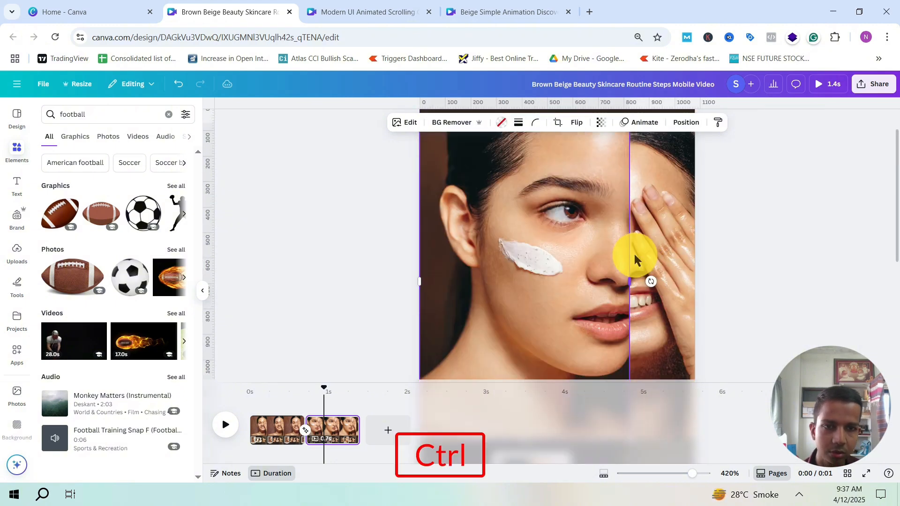
left_click_drag(609, 264, 654, 263)
left_click(679, 264)
Move the Cleanse label horizontally so it sits beneath the framed second photo.
scroll(679, 264, "down", 3)
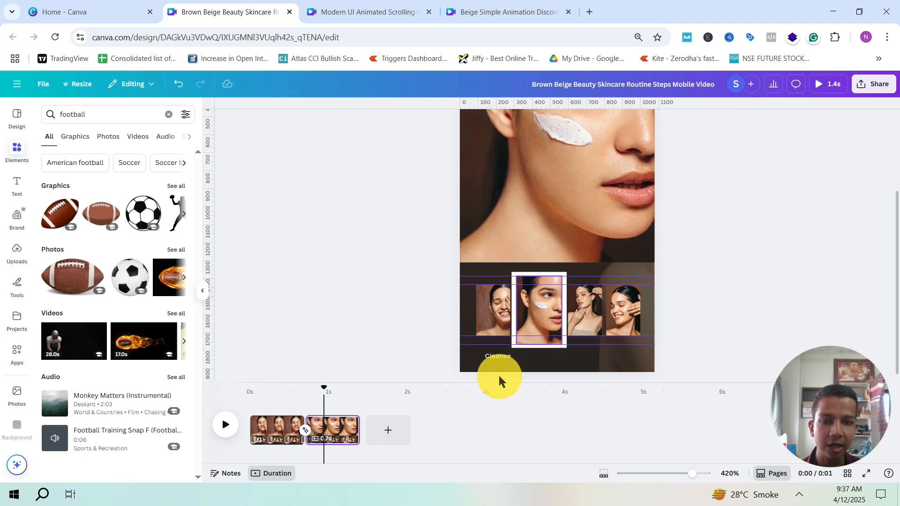
scroll(497, 368, "up", 3)
left_click(443, 347)
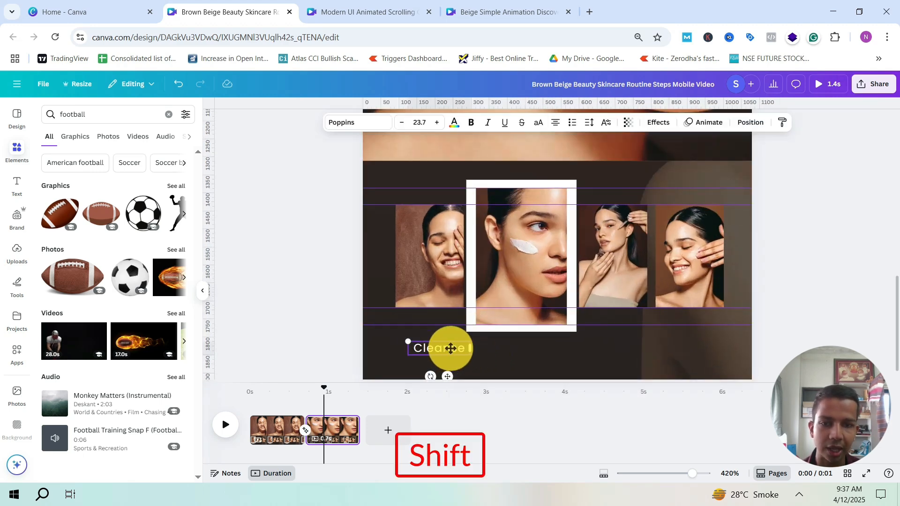
left_click_drag(451, 348, 527, 352)
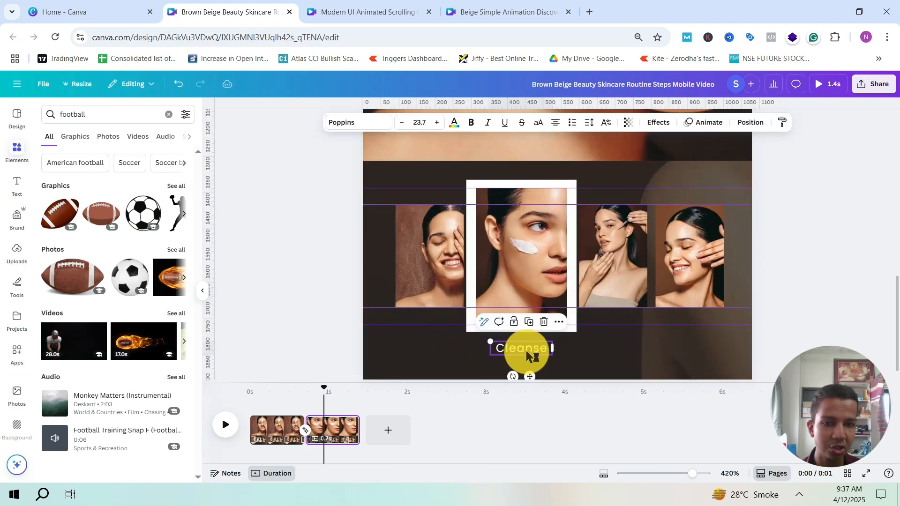
Change the label text to Moisturizer, widen its box to fit one line, and centre it under the white frame.
type("MOisturizer")
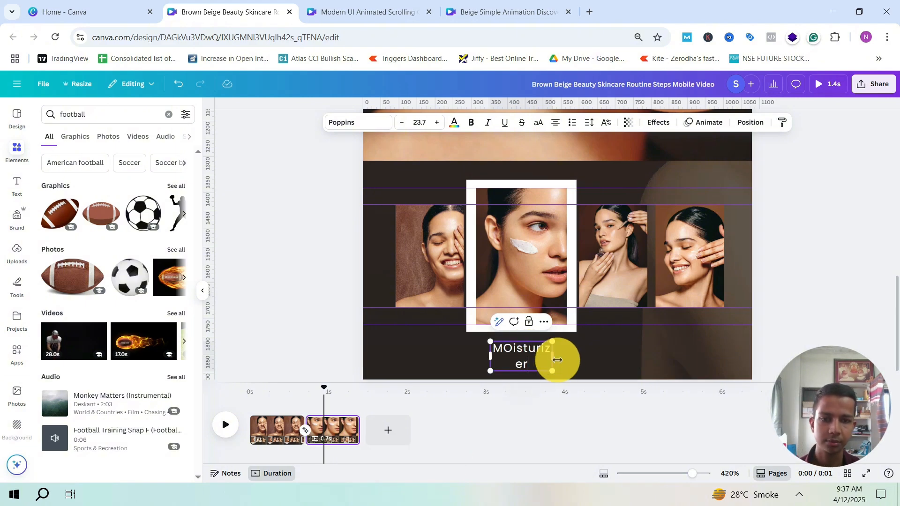
left_click_drag(557, 360, 569, 357)
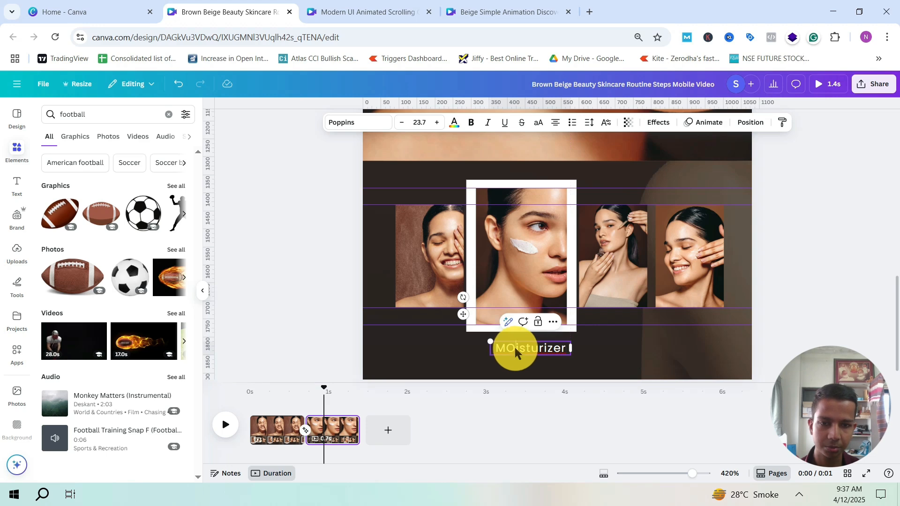
key("BackSpace")
type("o")
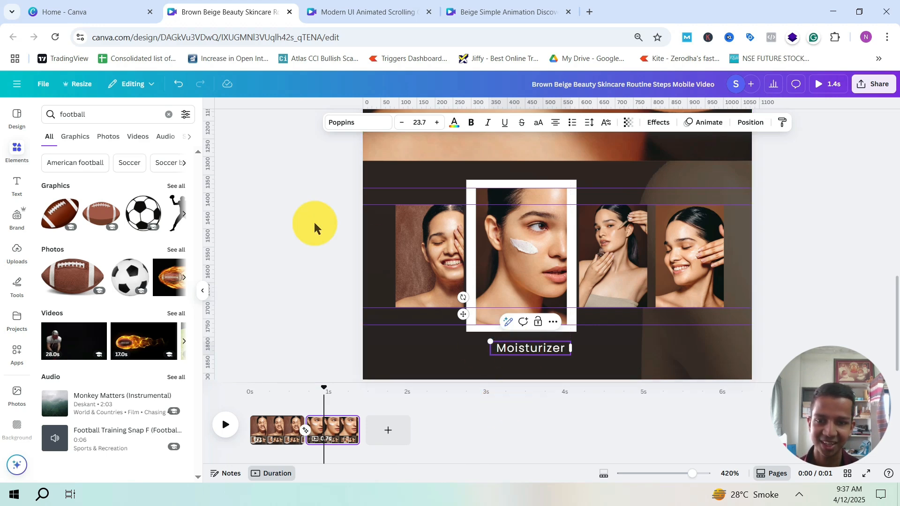
left_click(263, 233)
left_click_drag(538, 354, 536, 351)
left_click(266, 252)
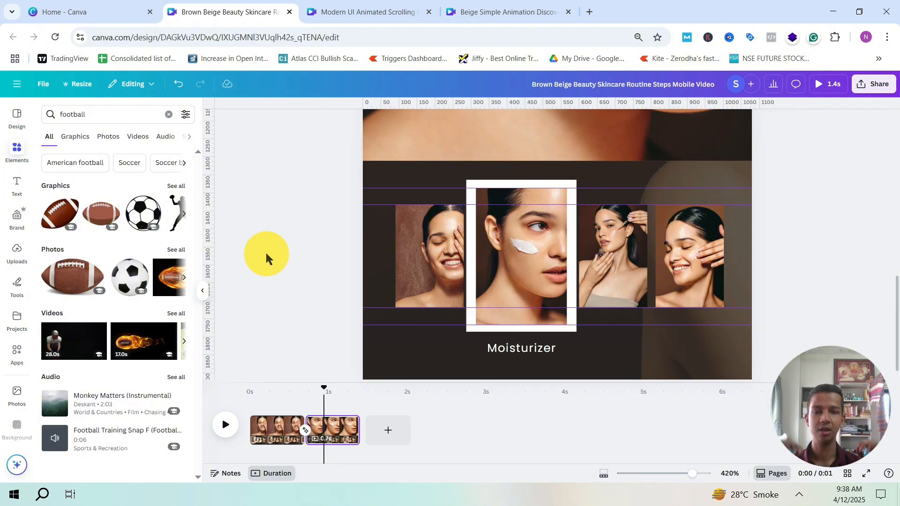
Inspect the second page's layout and scrub the timeline across the first two pages to examine the transition.
scroll(572, 251, "down", 2)
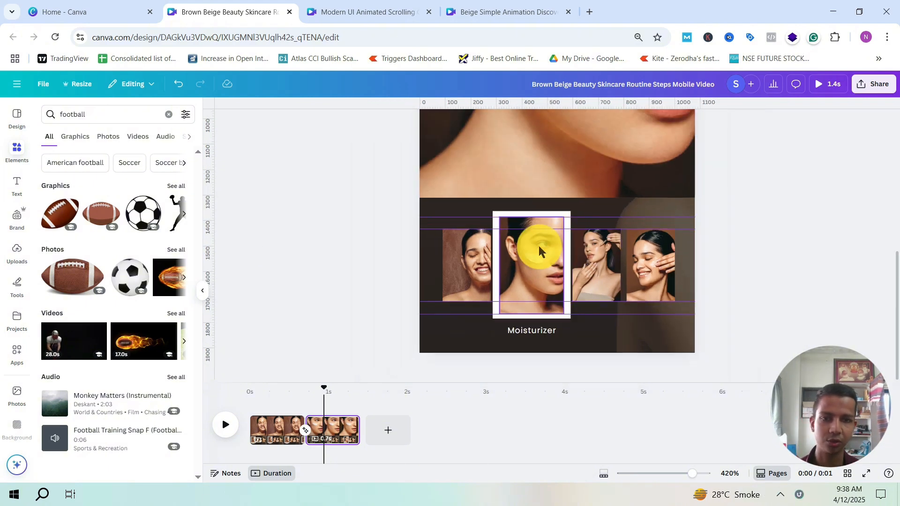
scroll(538, 246, "up", 3)
scroll(539, 247, "down", 2)
scroll(452, 249, "down", 1)
scroll(456, 252, "down", 2)
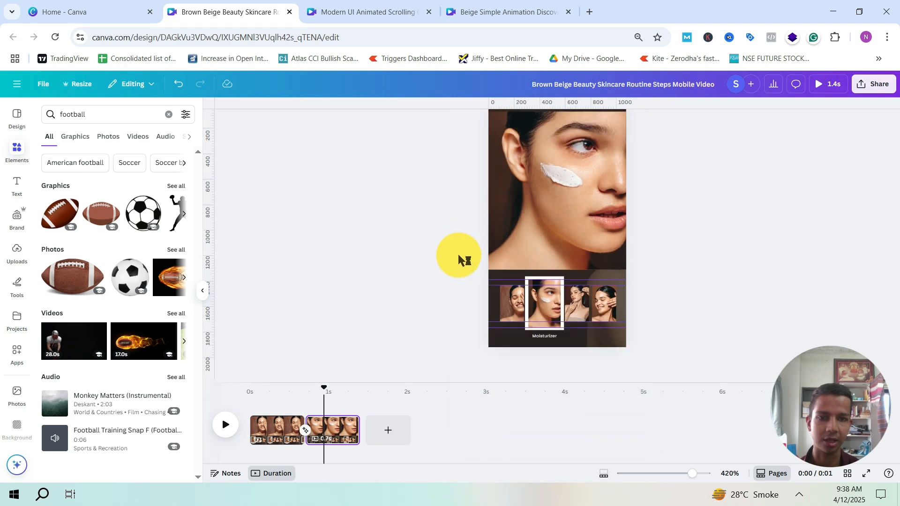
scroll(468, 272, "up", 2)
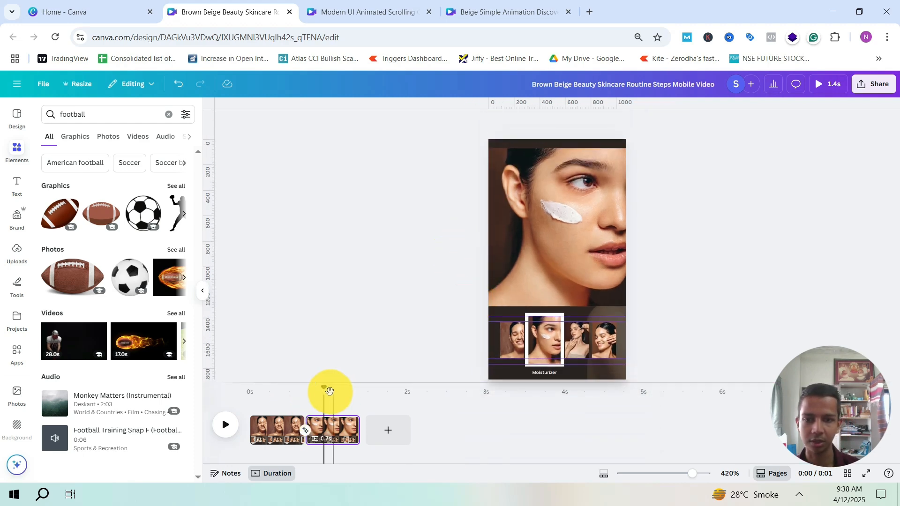
mouse_move(319, 390)
left_mouse_down()
mouse_move(290, 390)
mouse_move(328, 397)
left_mouse_up()
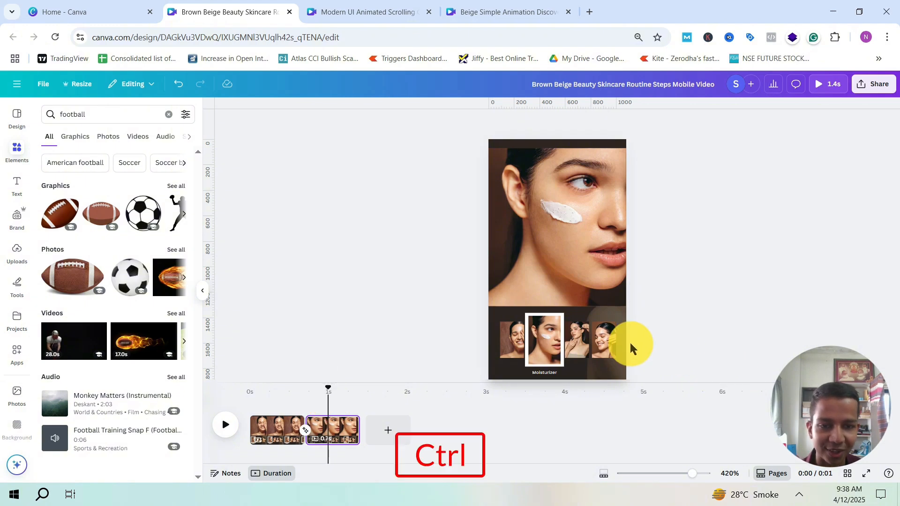
scroll(630, 344, "up", 5)
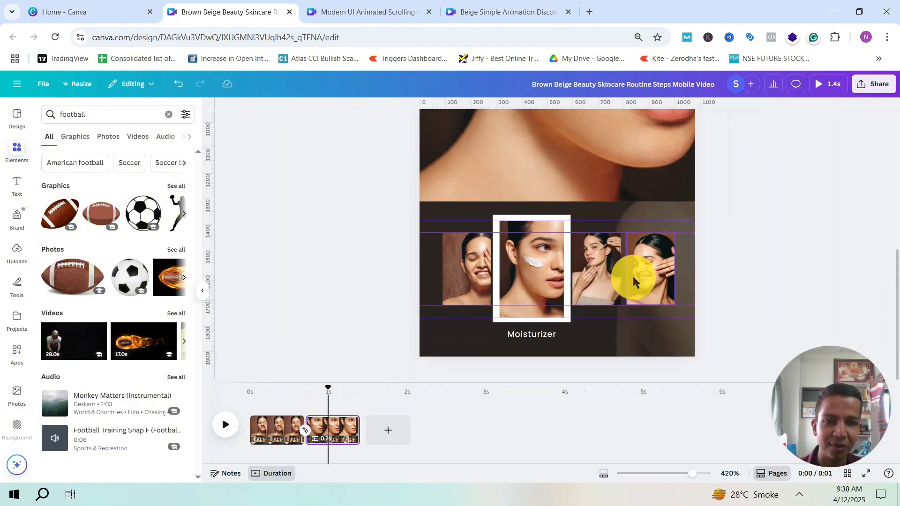
scroll(638, 281, "down", 3)
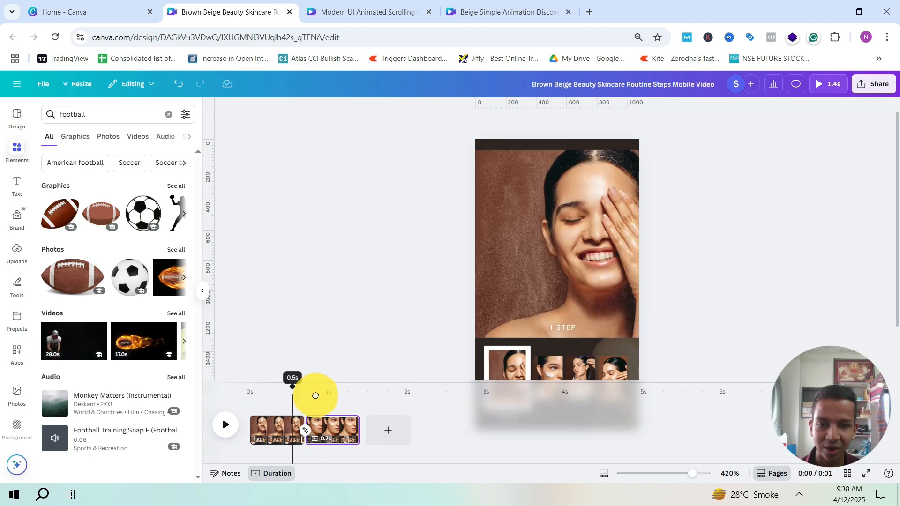
scroll(493, 298, "down", 3)
scroll(378, 358, "down", 1)
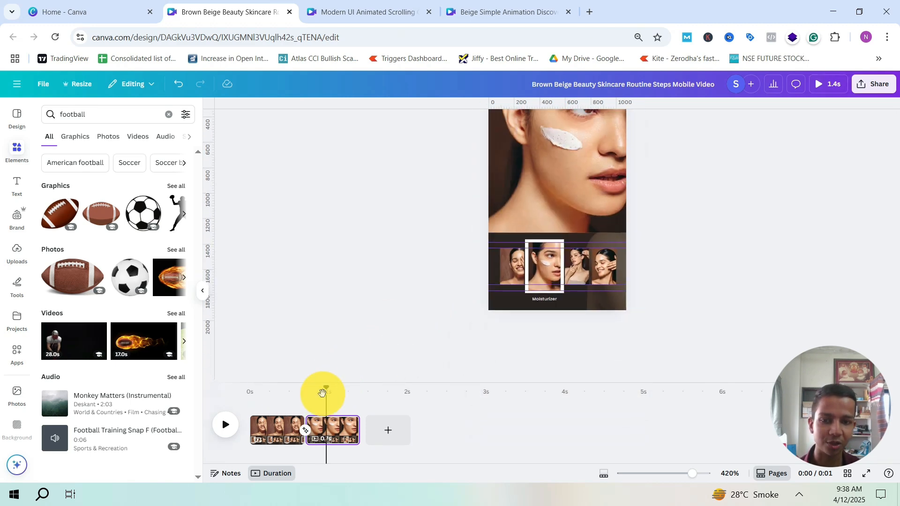
mouse_move(328, 384)
left_mouse_down()
mouse_move(286, 400)
mouse_move(320, 398)
left_mouse_up()
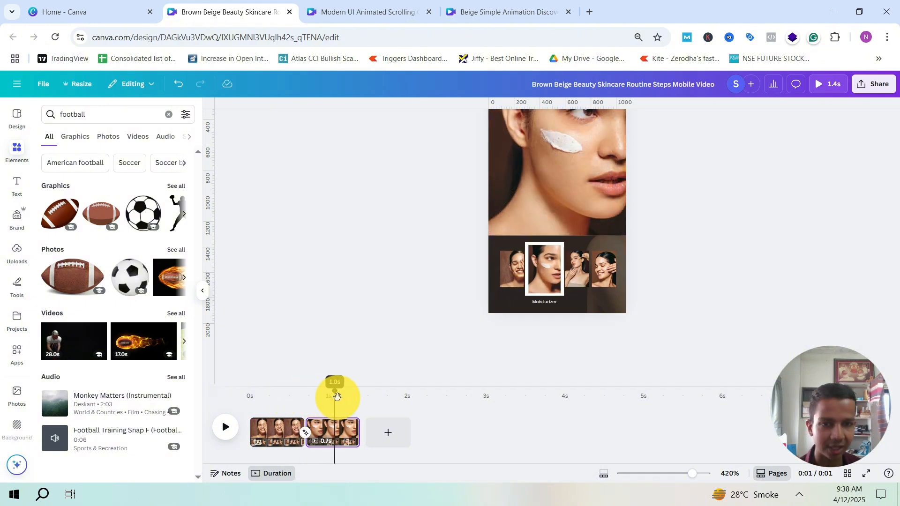
scroll(416, 245, "up", 2)
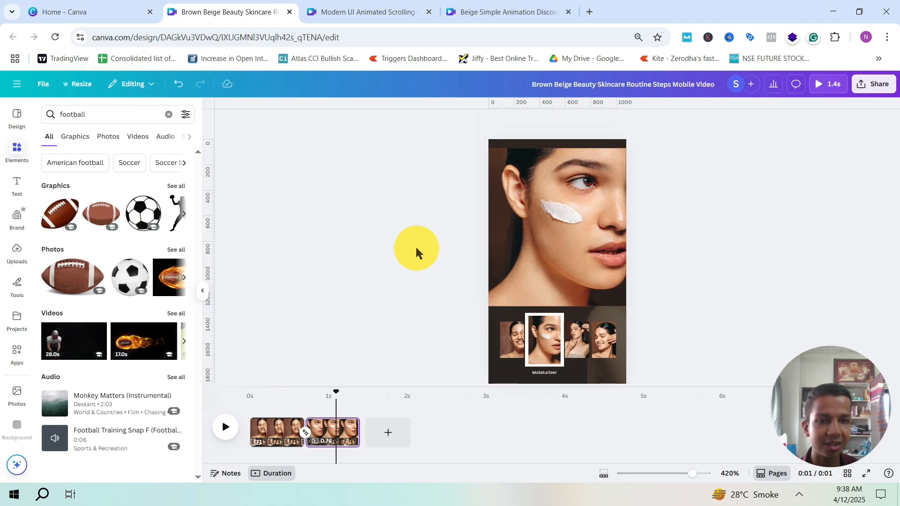
Duplicate the second page and move the playhead into the new third page.
left_click(330, 431)
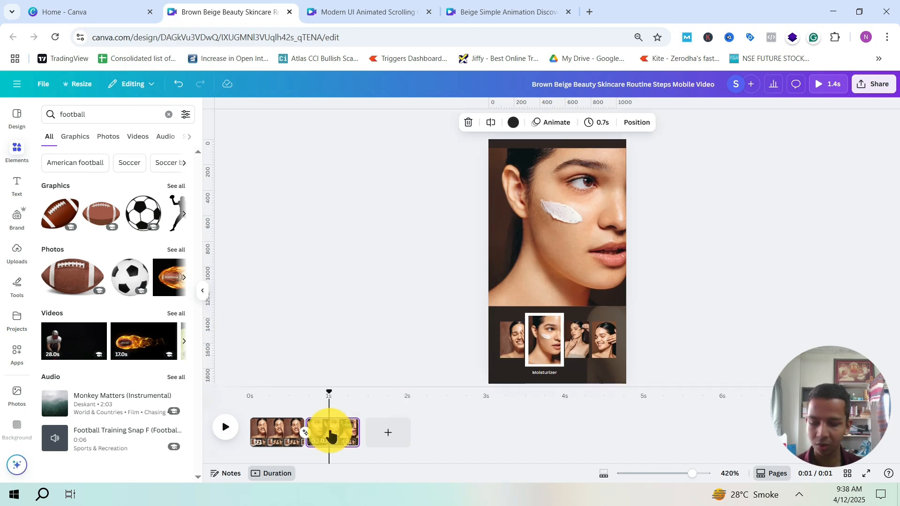
key("ctrl+d")
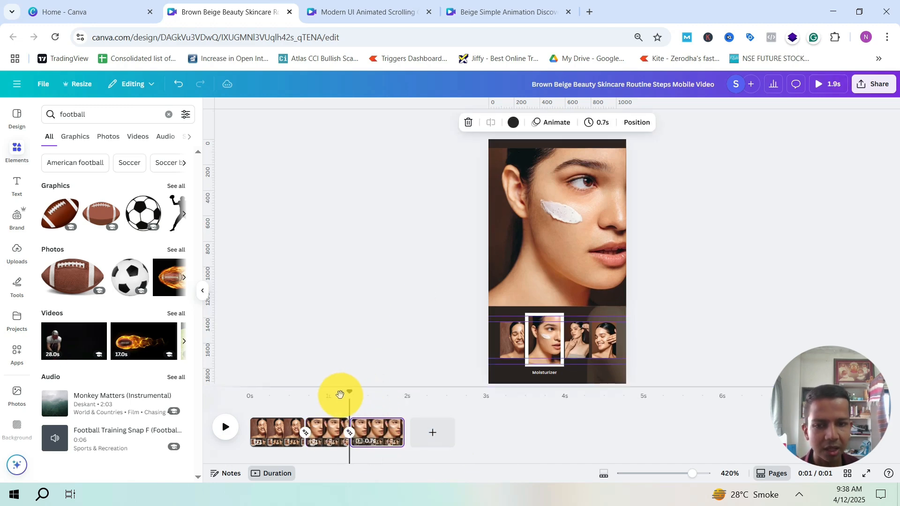
left_click_drag(350, 391, 382, 395)
Move the white frame horizontally from the second photo to behind the third thumbnail.
scroll(583, 312, "up", 5, "ctrl")
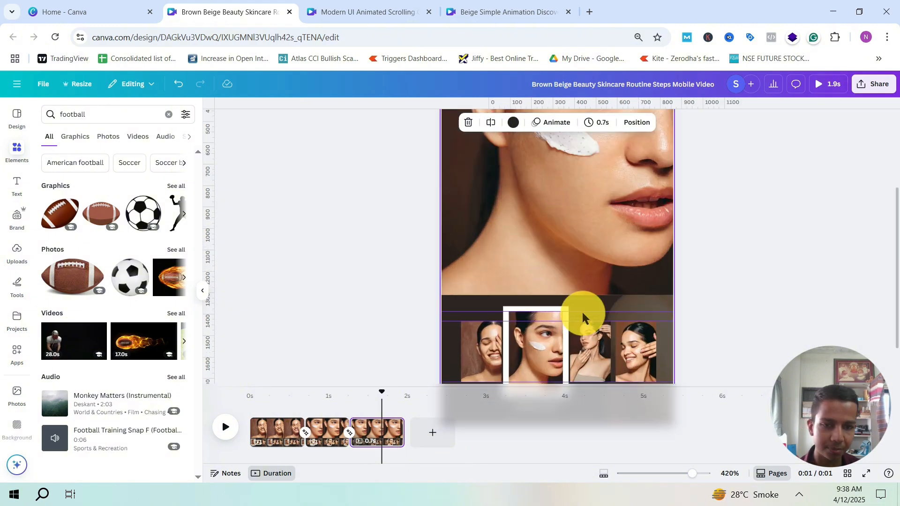
left_click(570, 305)
scroll(582, 285, "down", 3)
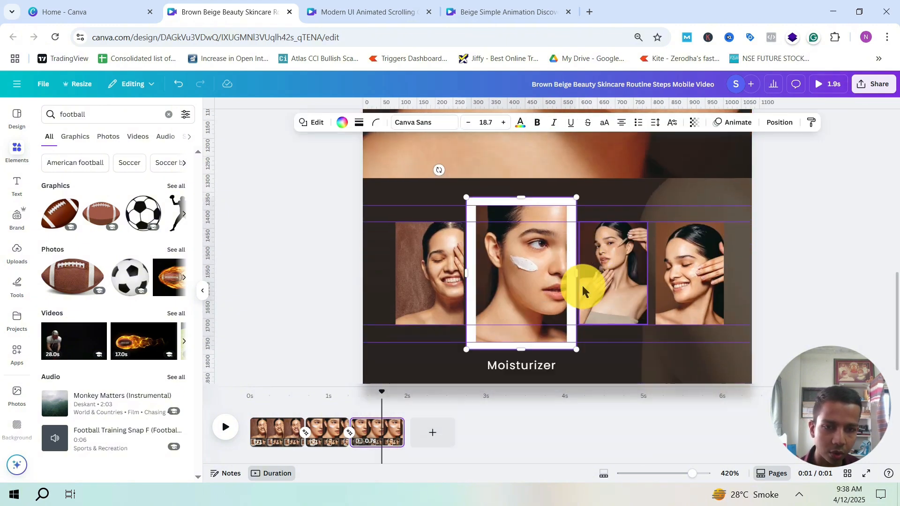
left_click_drag(572, 251, 658, 247)
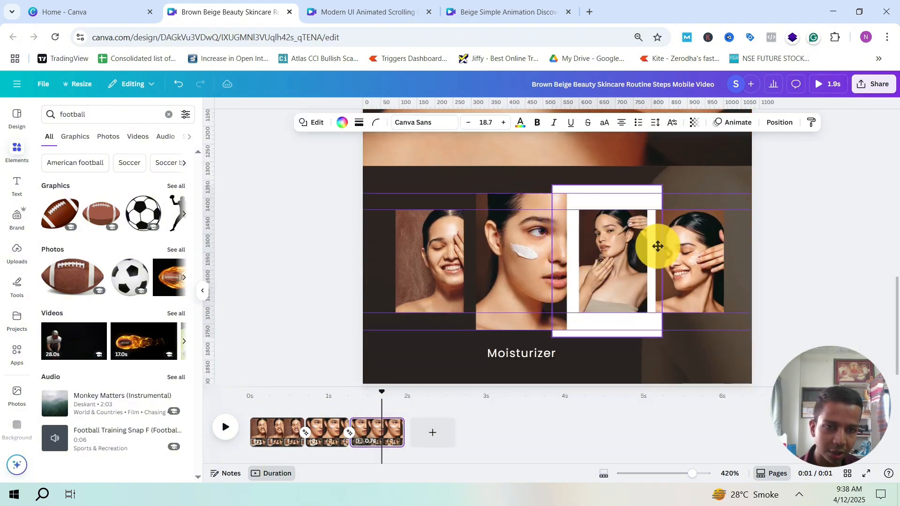
Shrink the second photo to thumbnail size, about 189 by 285, fitting it between the two inner guides.
left_click(488, 245)
left_click_drag(568, 193, 555, 210)
left_click_drag(475, 330, 488, 317)
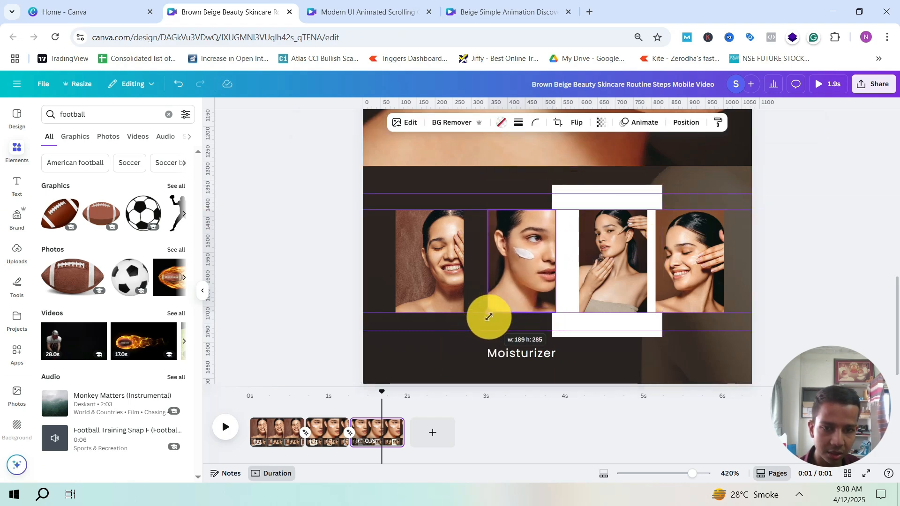
Enlarge the third photo inside the white frame until its edges reach the outer upper and lower guides.
left_click(626, 257)
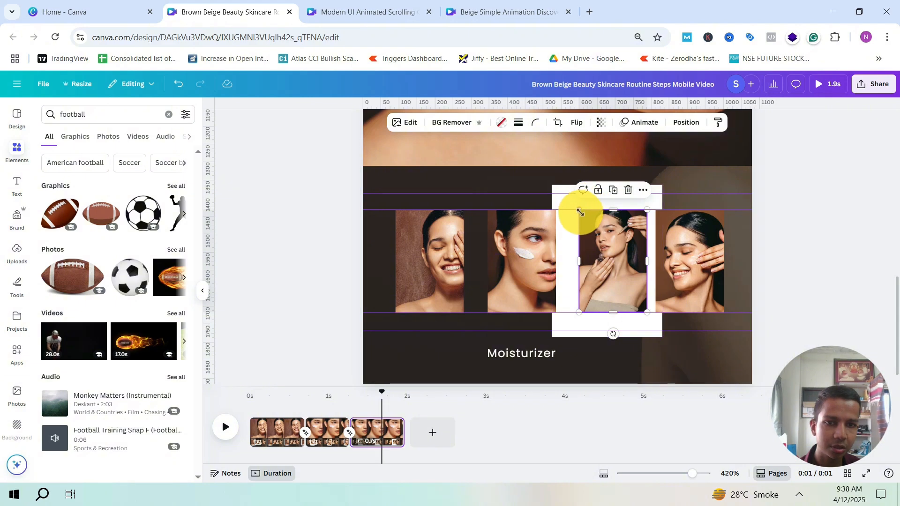
left_click_drag(580, 212, 565, 193)
left_click_drag(564, 313, 554, 323)
Shift the second photo left to even out its gaps, and centre the white frame around the enlarged third photo.
left_click(512, 250)
left_click_drag(513, 249, 498, 255)
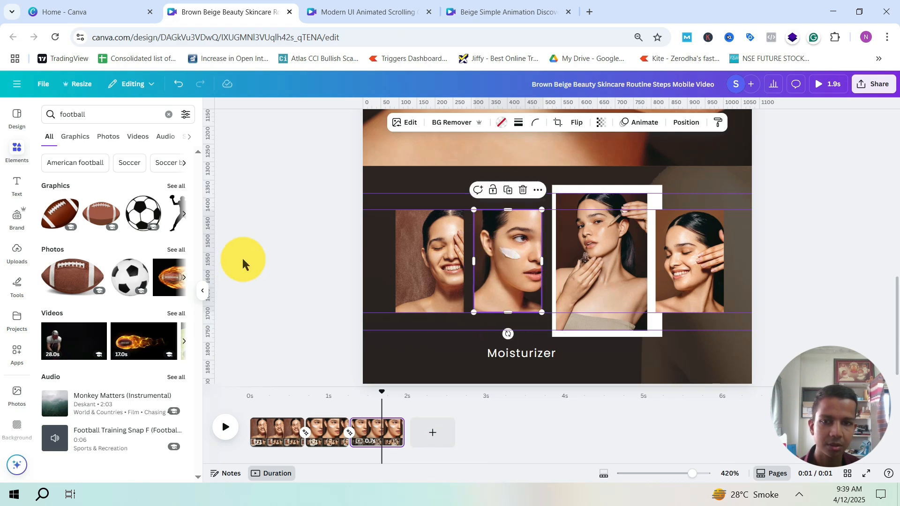
left_click(244, 265)
left_click_drag(654, 196, 651, 198)
left_click(875, 270)
Duplicate the framed third photo and enlarge the copy over the main picture area to the full page width, about 1080 by 1249 px.
left_click(624, 263)
scroll(792, 269, "up", 5)
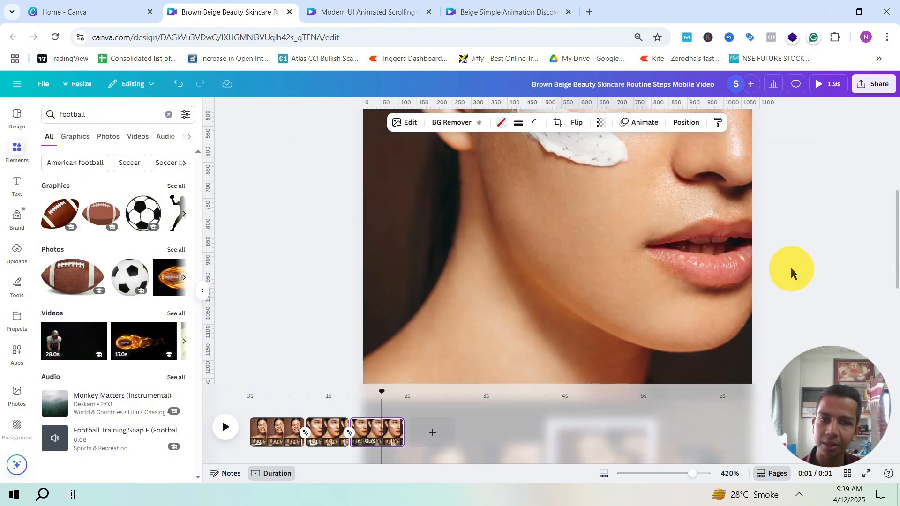
scroll(659, 283, "down", 5)
left_click(591, 346)
key("ctrl+d")
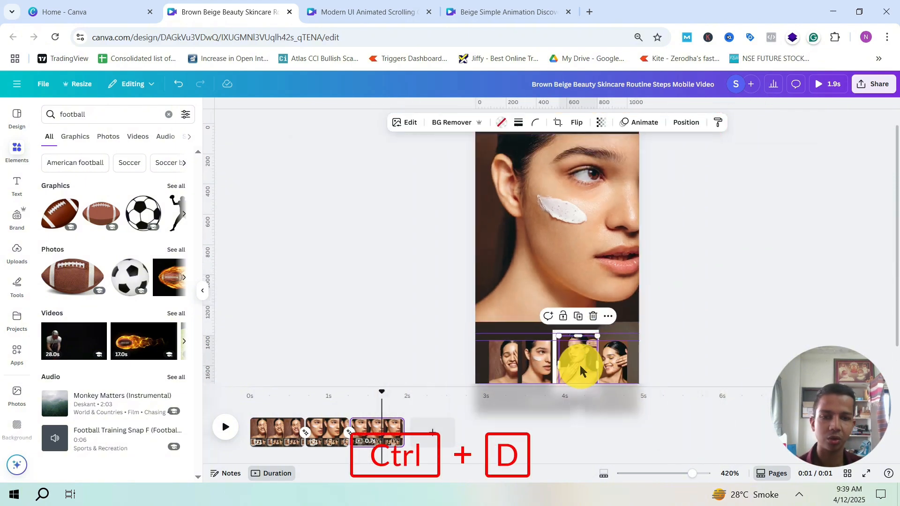
left_click_drag(580, 368, 644, 258)
scroll(527, 186, "down", 3)
left_click_drag(586, 239, 615, 239)
left_click(682, 238)
Play the transition from the second page to the third page.
left_click_drag(381, 393, 336, 389)
key("space")
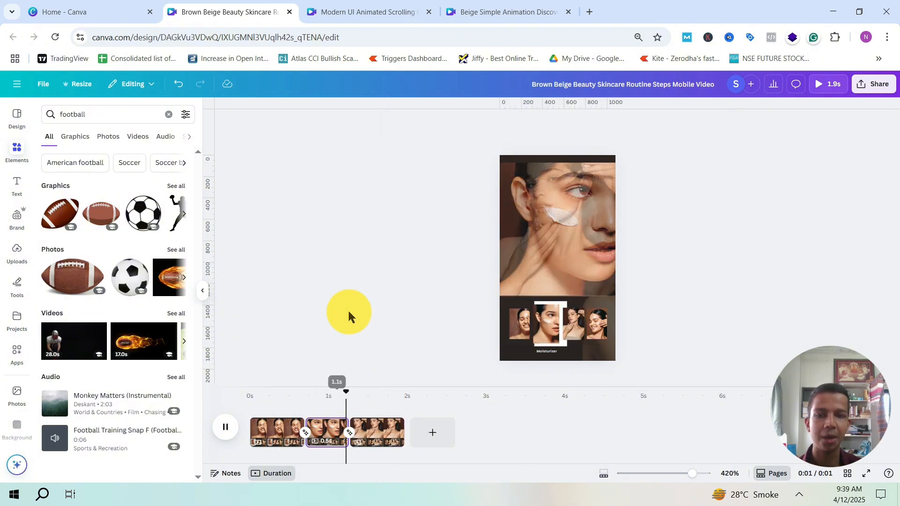
key("space")
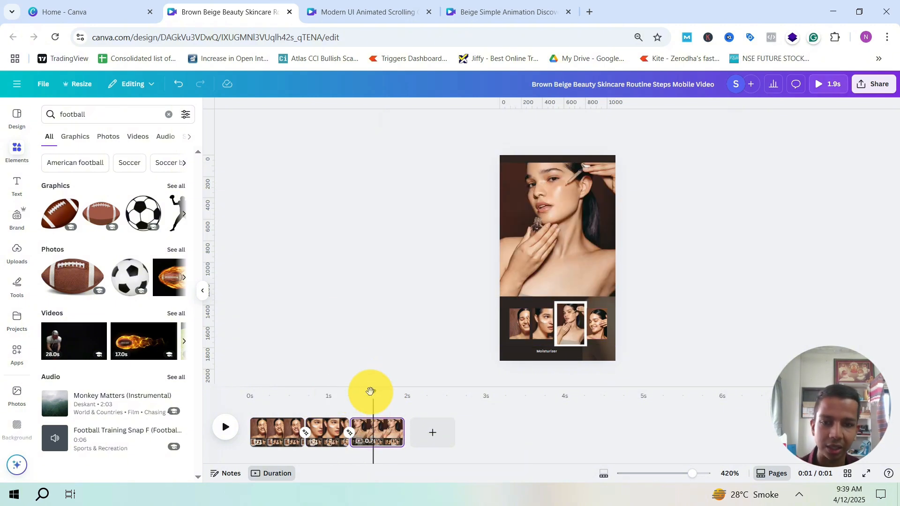
Delete the old main picture of the second photo from the layer beneath the new main picture on the third page.
mouse_move(370, 391)
left_mouse_down()
mouse_move(290, 392)
mouse_move(373, 392)
left_mouse_up()
left_click(590, 182)
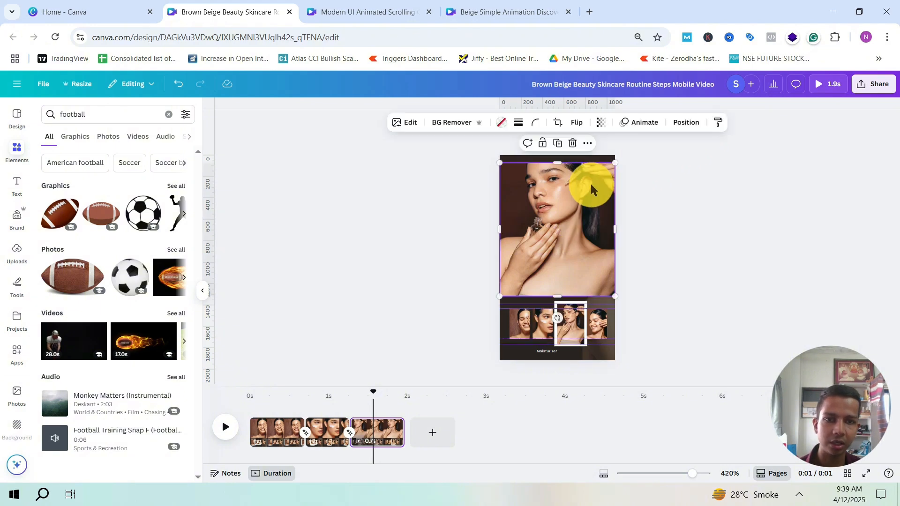
left_click(687, 123)
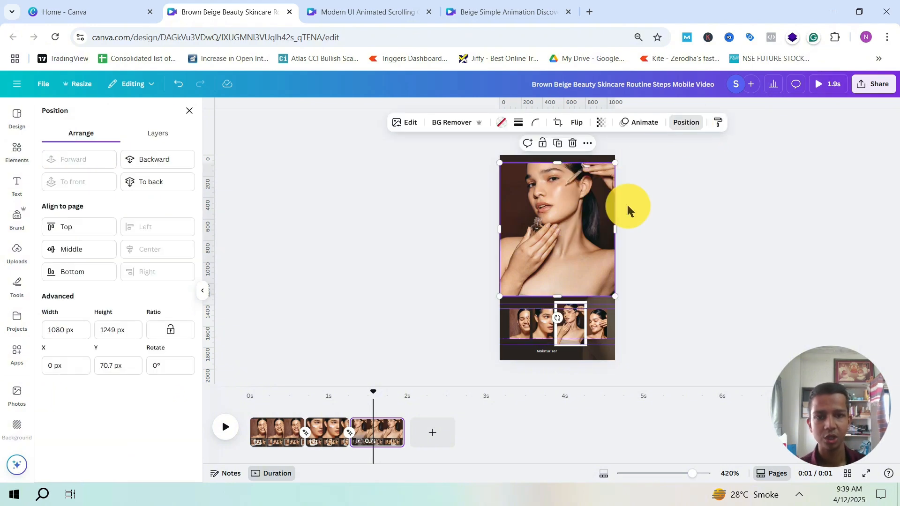
left_click(161, 135)
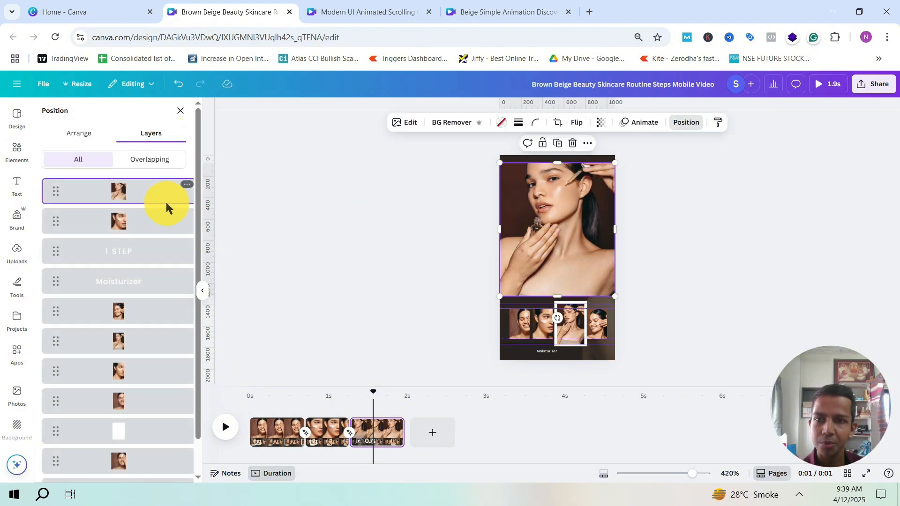
left_click(134, 224)
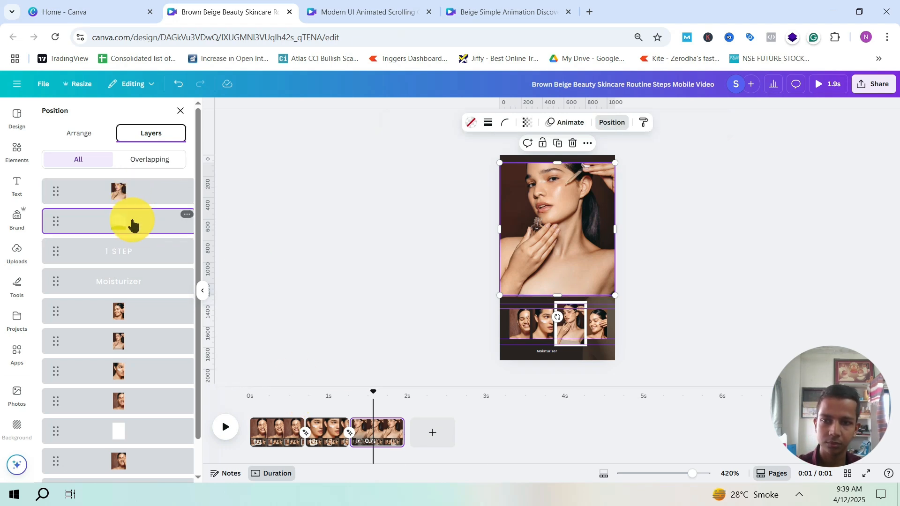
key("Delete")
mouse_move(373, 395)
left_mouse_down()
mouse_move(336, 396)
mouse_move(336, 386)
mouse_move(373, 391)
left_mouse_up()
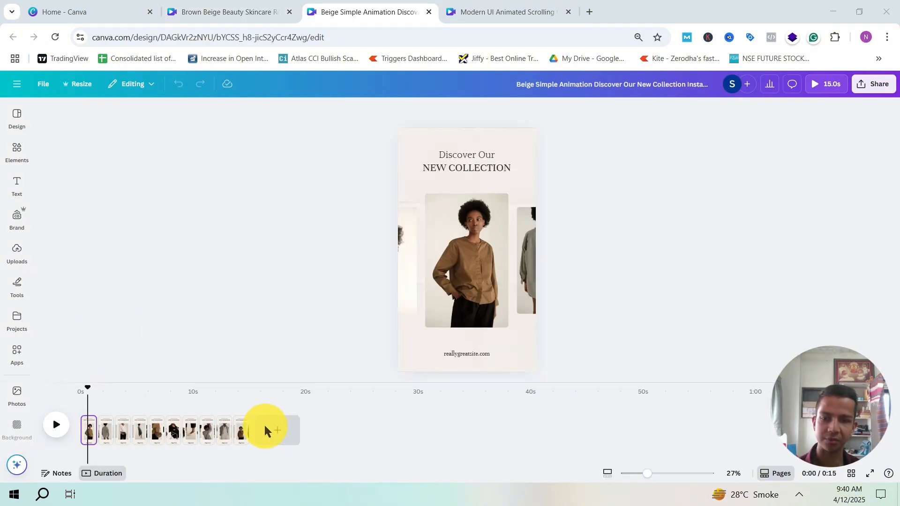
Scrub through the Discover Our New Collection template from the first page to the last to examine how the photos shift between pages.
scroll(220, 433, "up", 3, "ctrl")
scroll(236, 436, "up", 3, "ctrl")
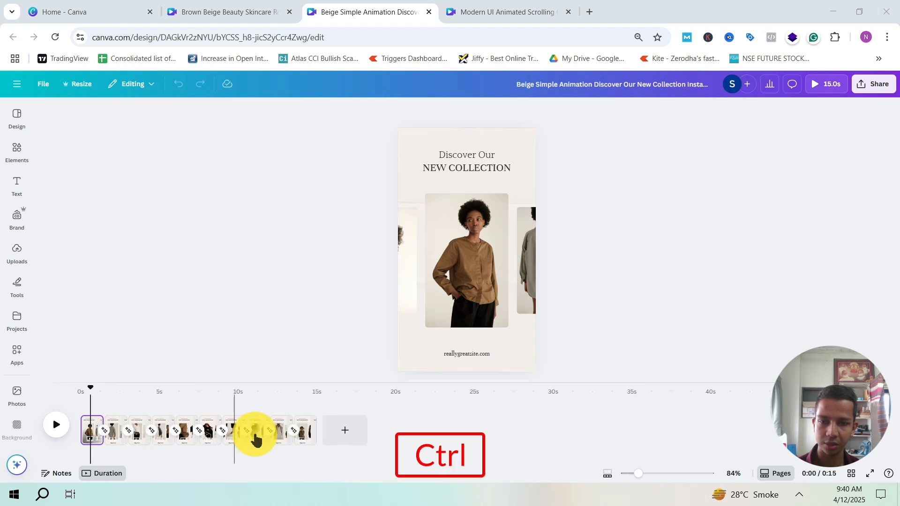
scroll(253, 436, "up", 5, "ctrl")
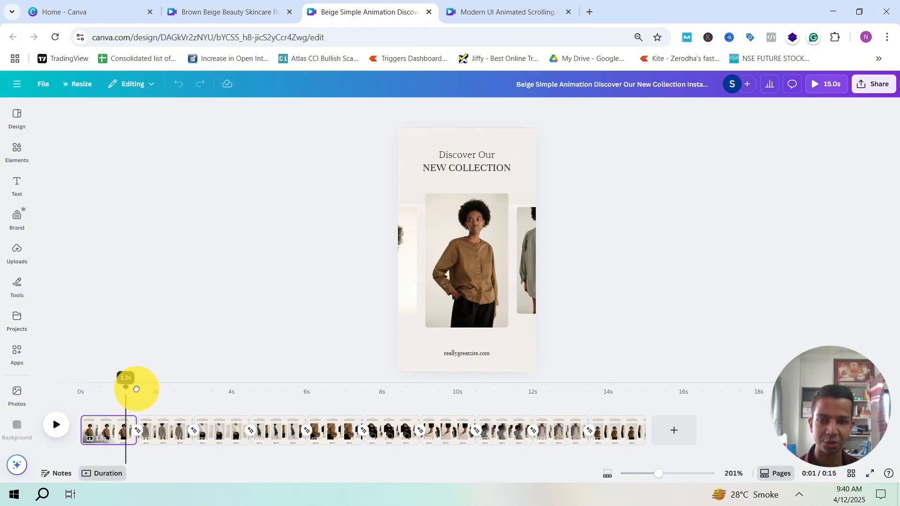
left_click_drag(137, 389, 59, 401)
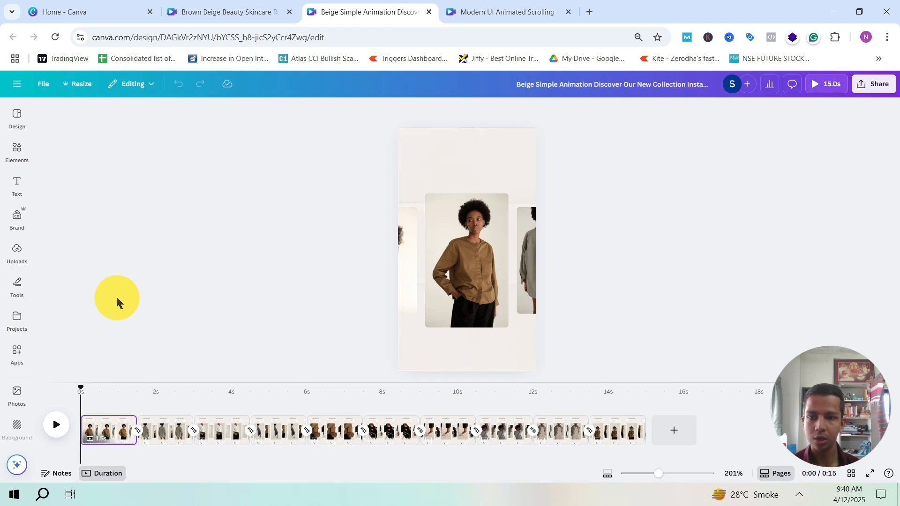
left_click_drag(78, 391, 215, 408)
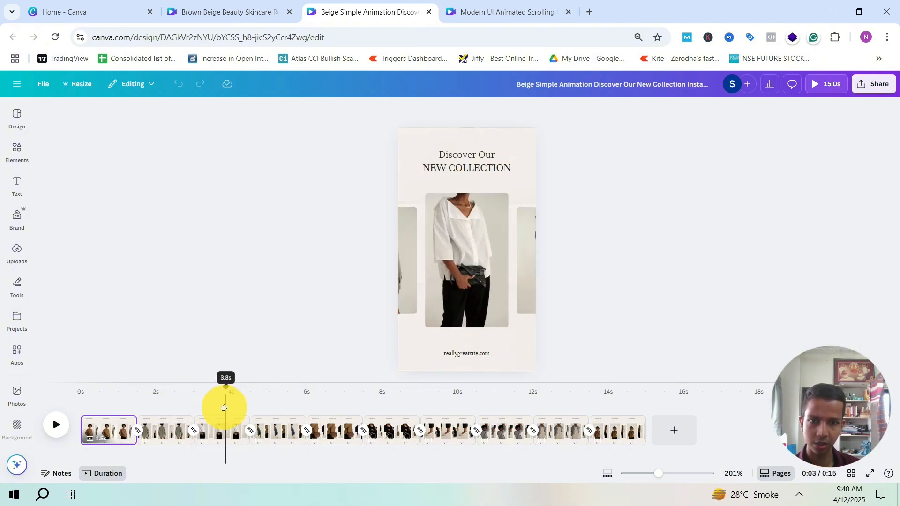
left_click_drag(243, 411, 339, 424)
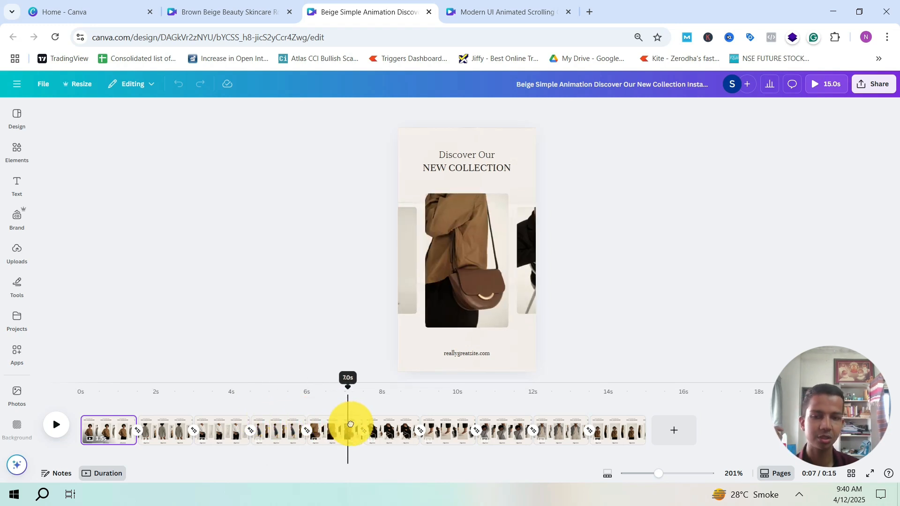
left_click_drag(351, 425, 622, 433)
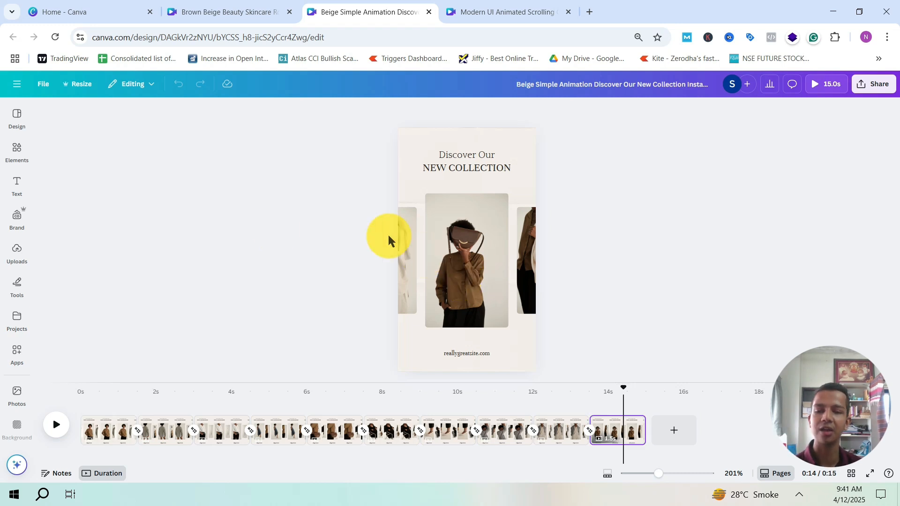
Delete every page after the first, duplicate the remaining page, and go to the copy.
left_click(156, 430)
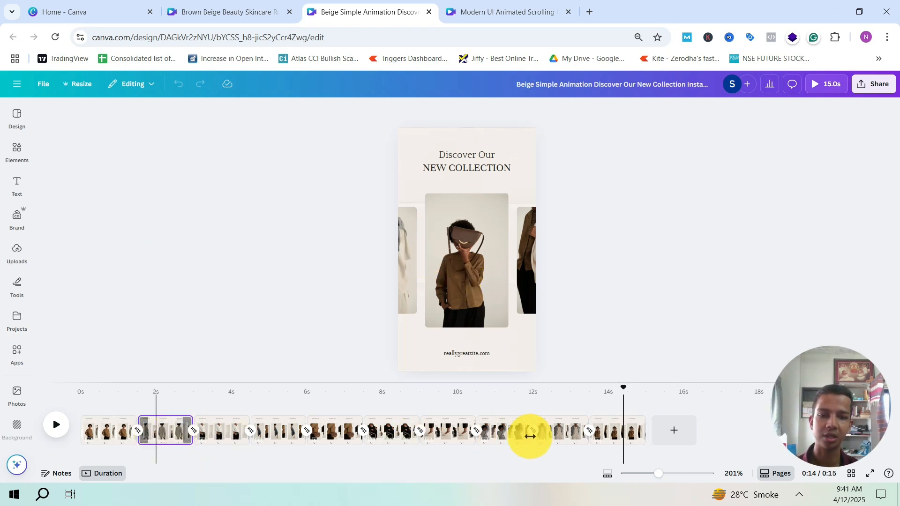
left_click(627, 430, "shift")
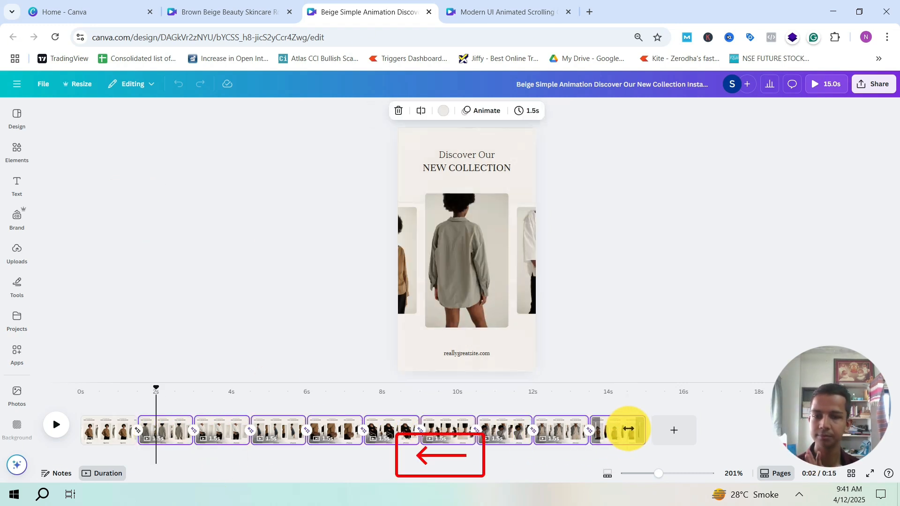
key("Delete")
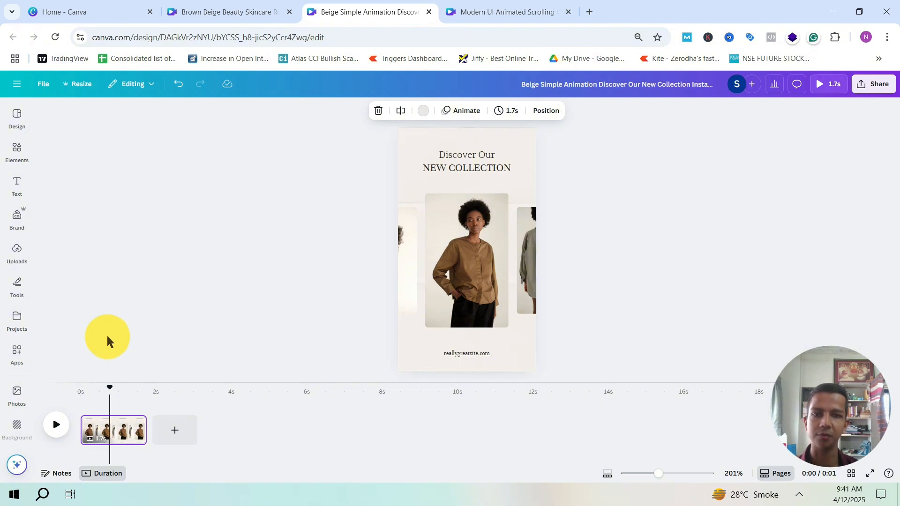
key("ctrl+d")
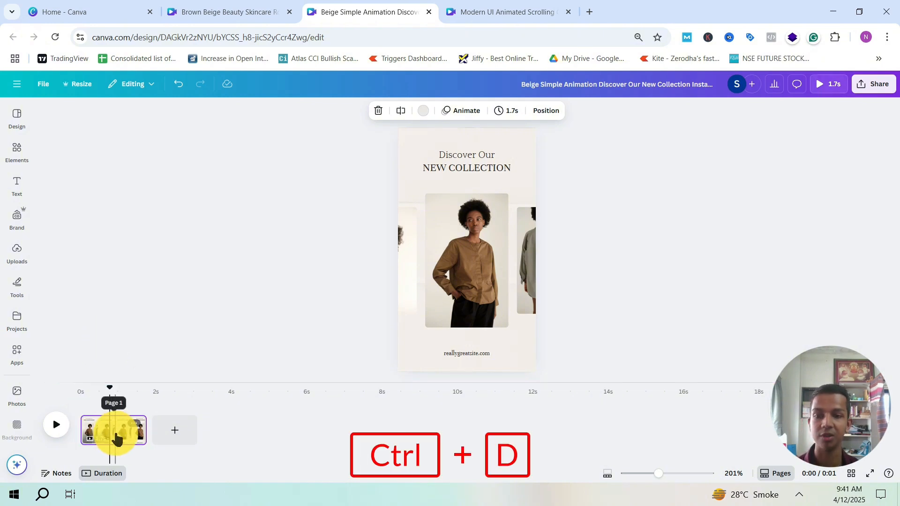
left_click(178, 389)
Examine the large centre photo and the partly visible side photos on the duplicated page.
left_click(27, 169)
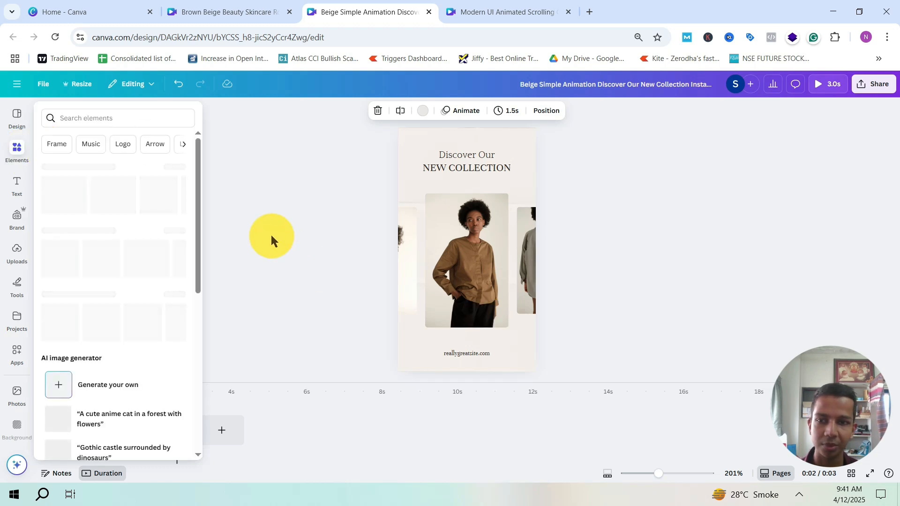
left_click(450, 247)
scroll(449, 243, "up", 3)
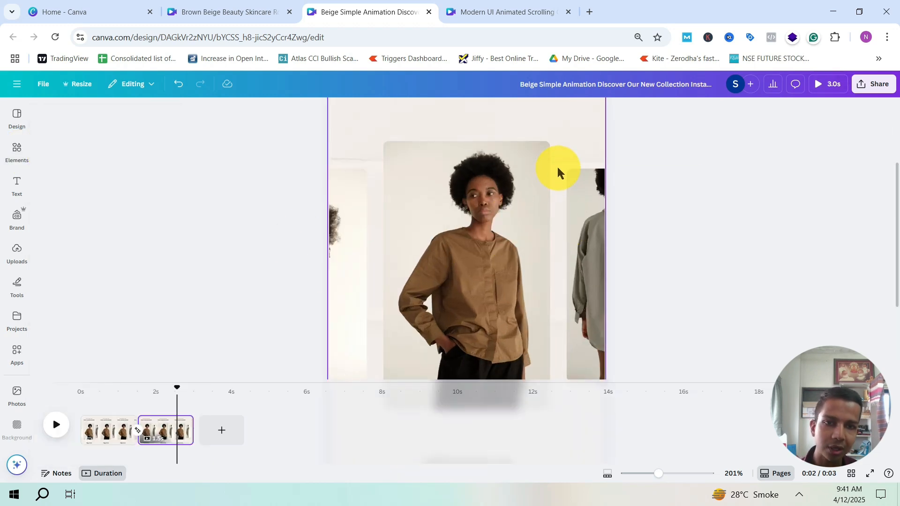
scroll(416, 211, "up", 3)
scroll(438, 266, "down", 5)
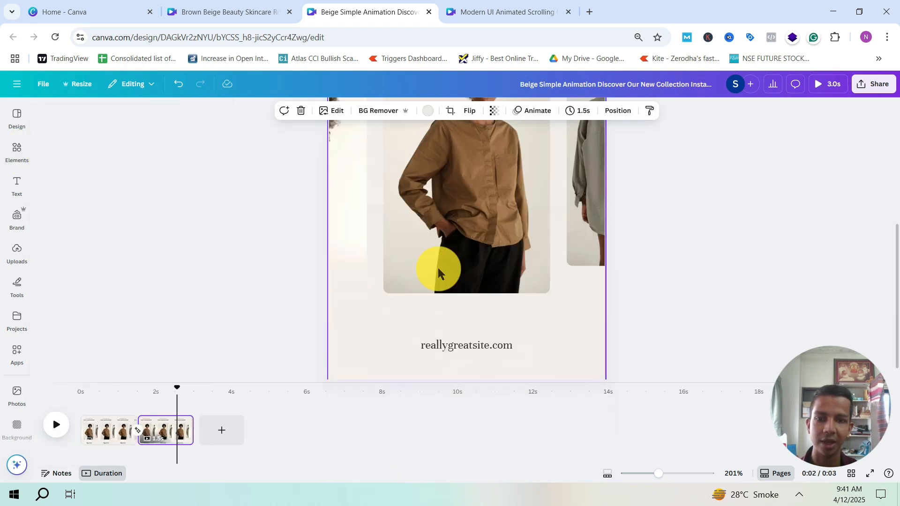
left_click(540, 248)
scroll(505, 252, "up", 1)
scroll(506, 250, "down", 2)
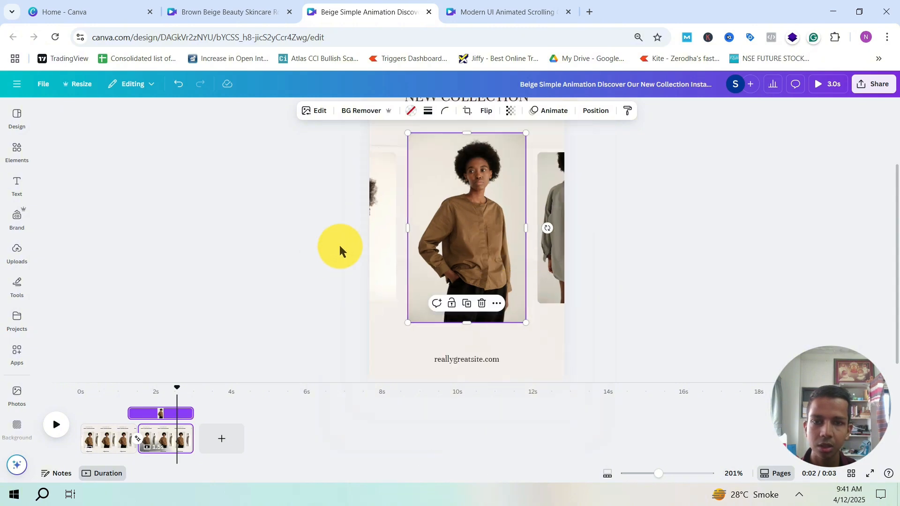
left_click(376, 229)
left_click(541, 259)
left_click(285, 260)
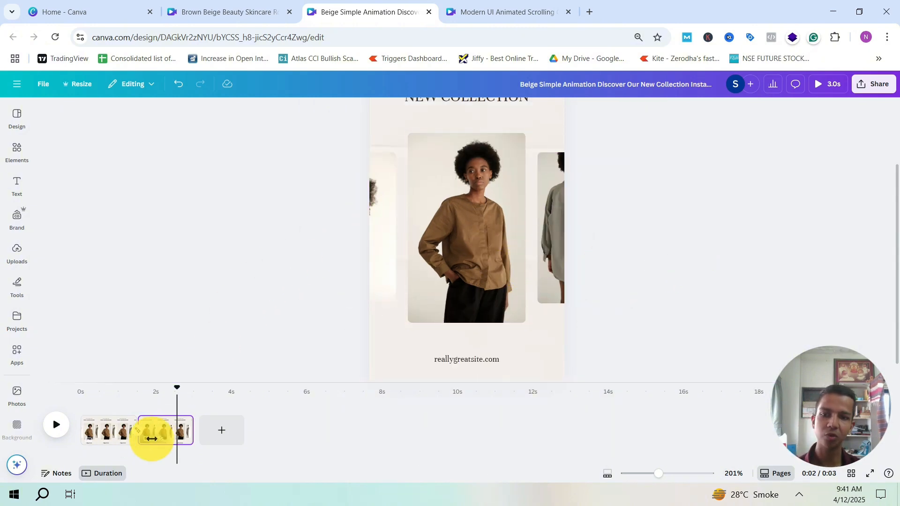
left_click(372, 212)
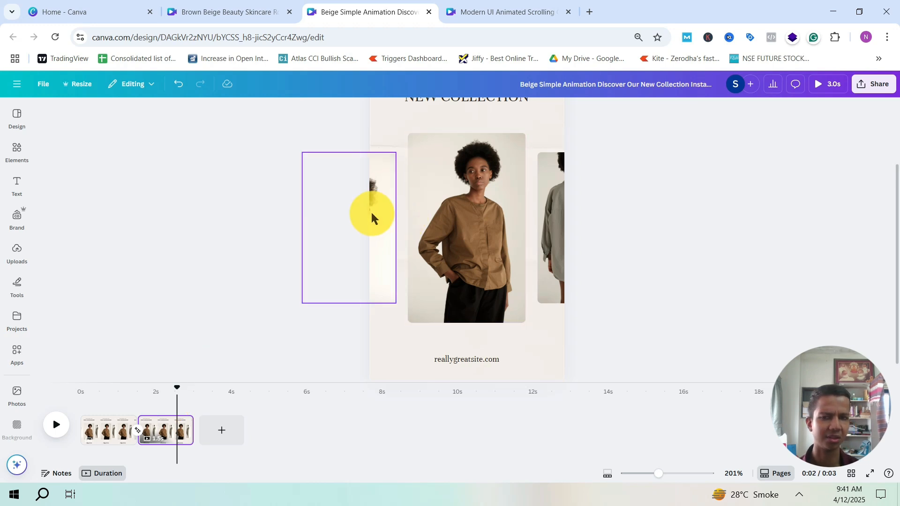
left_click_drag(397, 152, 371, 177)
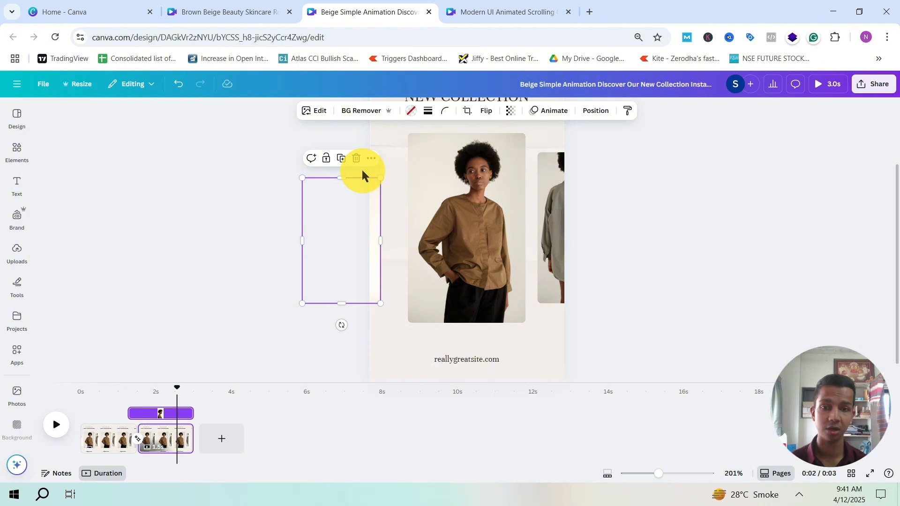
key("ctrl+z")
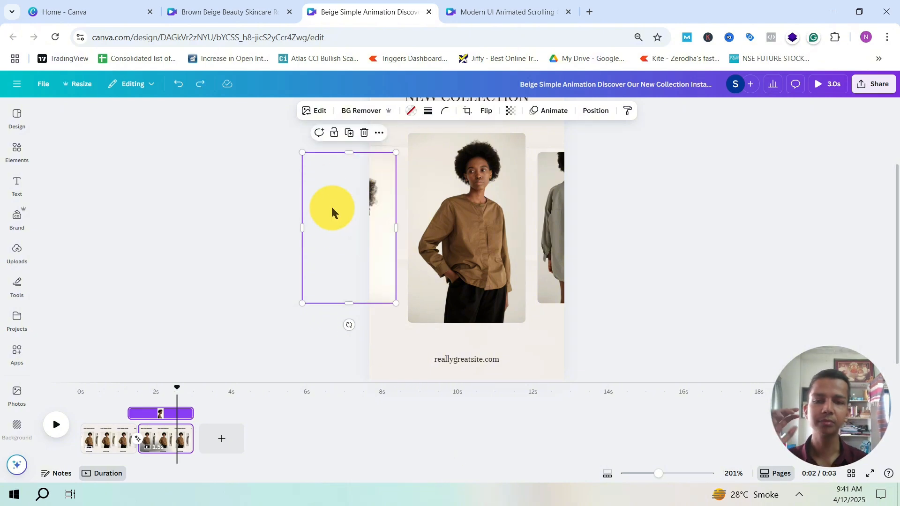
Hide the element timing of the faded left photo on the second page.
right_click(383, 246)
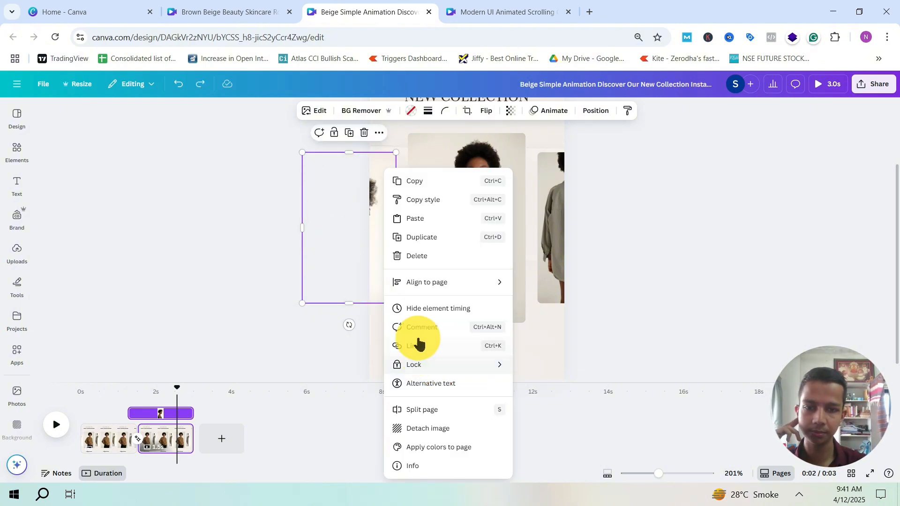
left_click(425, 308)
Move the faded left photo off the second page, shrink the brown-shirt photo into its place, and put the grey-shirt photo in the centre.
left_click_drag(386, 268, 319, 268)
left_click(470, 234)
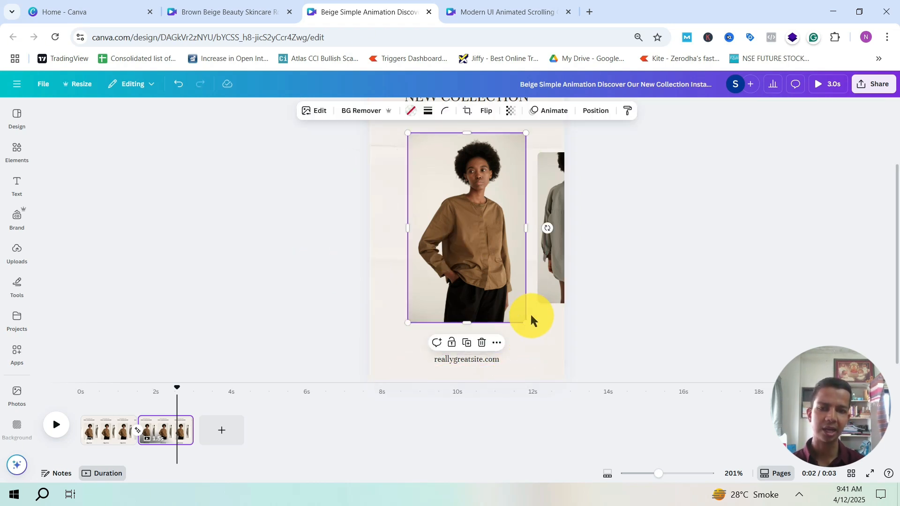
left_click_drag(524, 323, 487, 261)
left_click_drag(424, 188, 386, 195)
left_click_drag(544, 245, 439, 232)
left_click(195, 239)
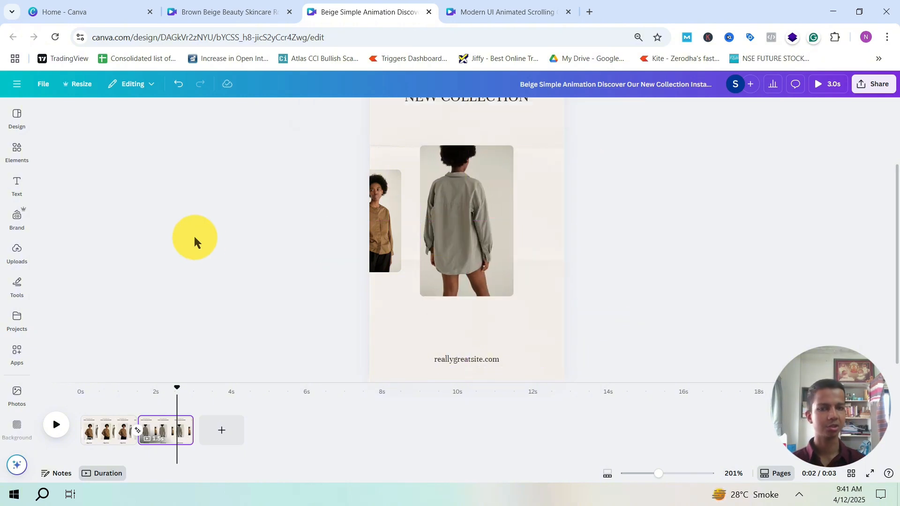
Play the transition from the first page to the second page repeatedly to check the photo movement.
left_click_drag(177, 390, 117, 387)
key("space")
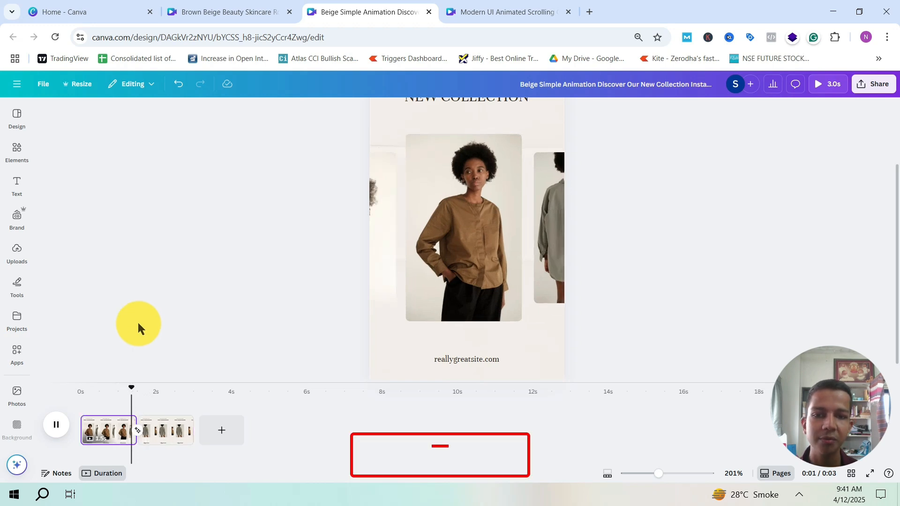
key("space")
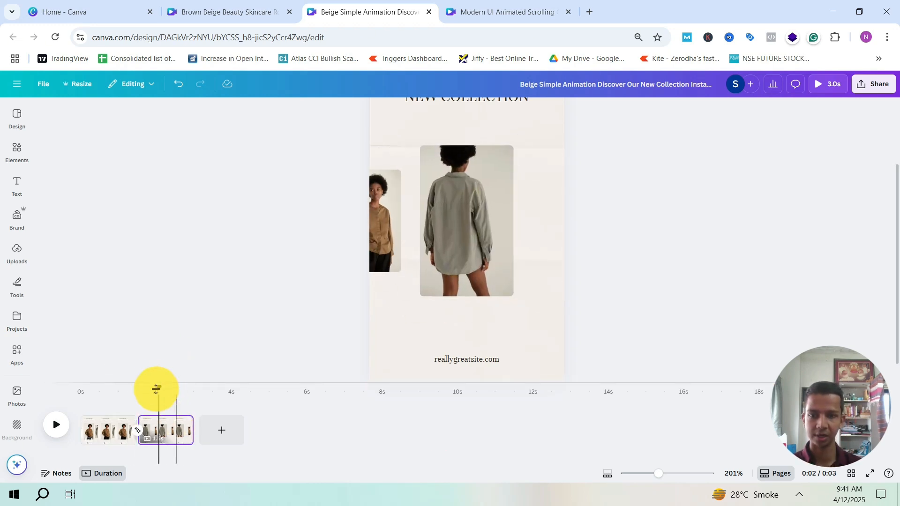
left_click_drag(159, 388, 132, 372)
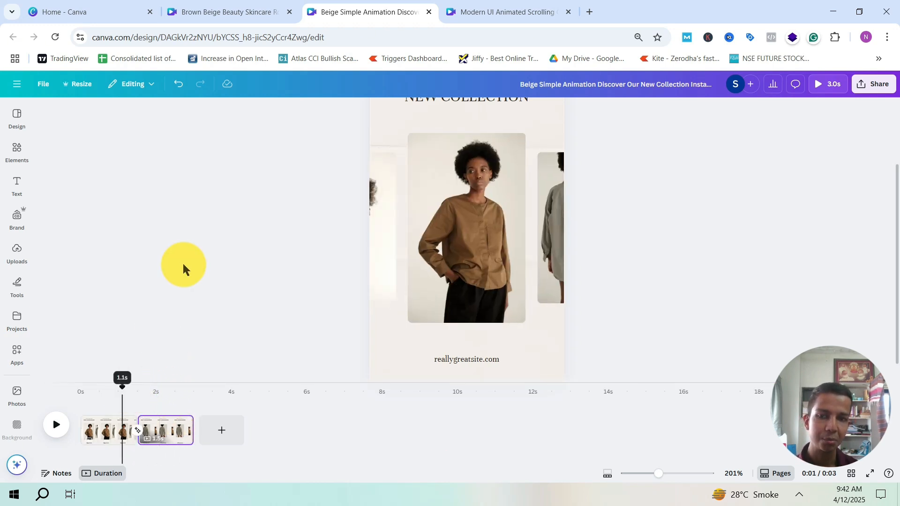
key("space")
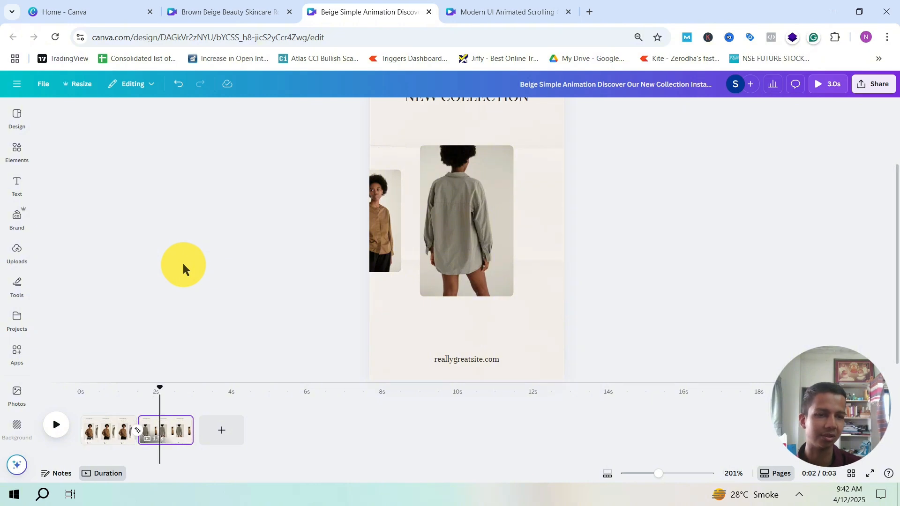
key("space")
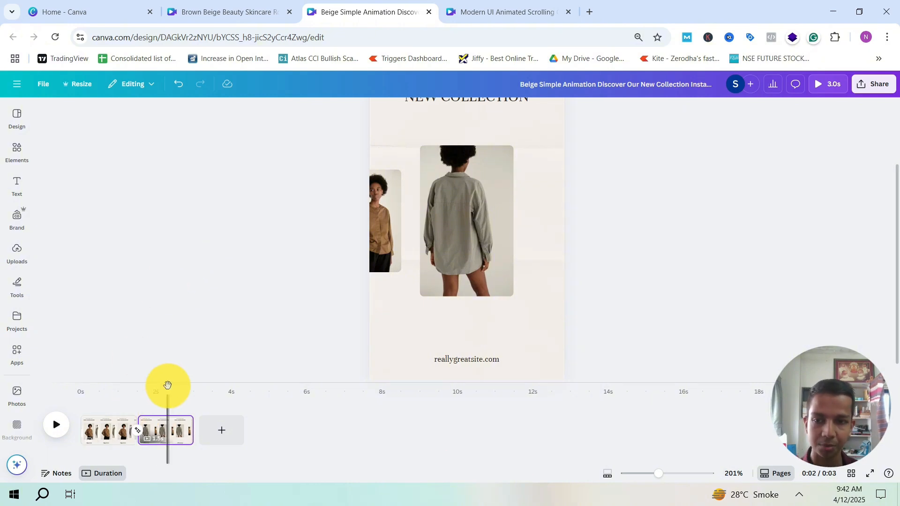
left_click_drag(167, 388, 112, 389)
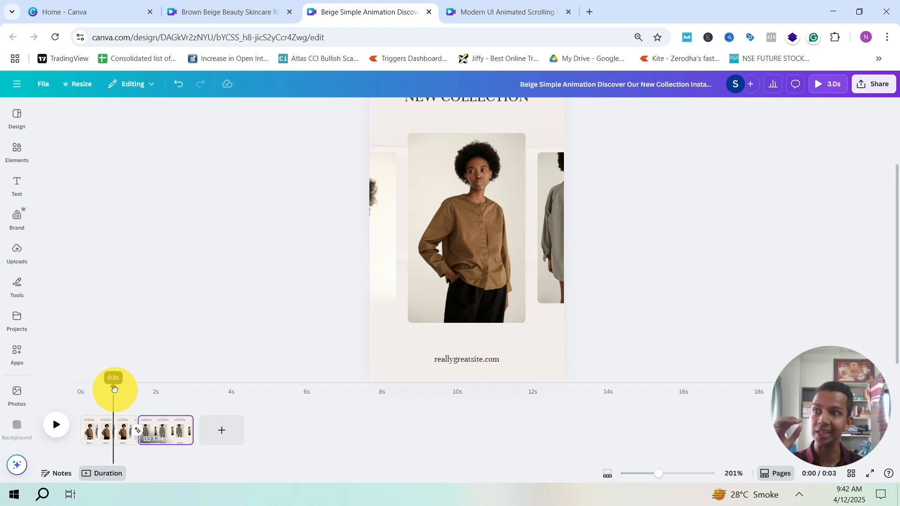
key("space")
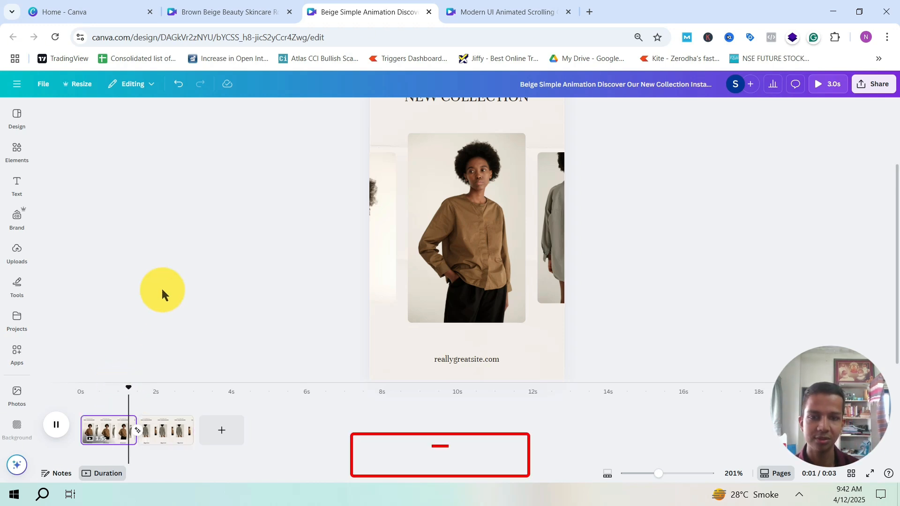
key("space")
Undo the moves and resizing of the photos on the second page.
key("ctrl+z")
key("ctrl+z")
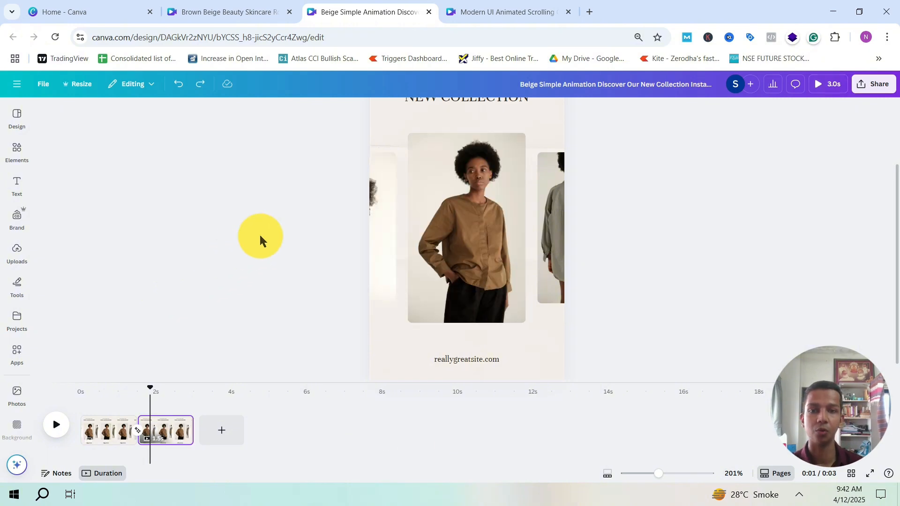
Show rulers and guides, and place horizontal guides along the top and bottom edges of the centre photo.
left_click(55, 102)
left_click(220, 198)
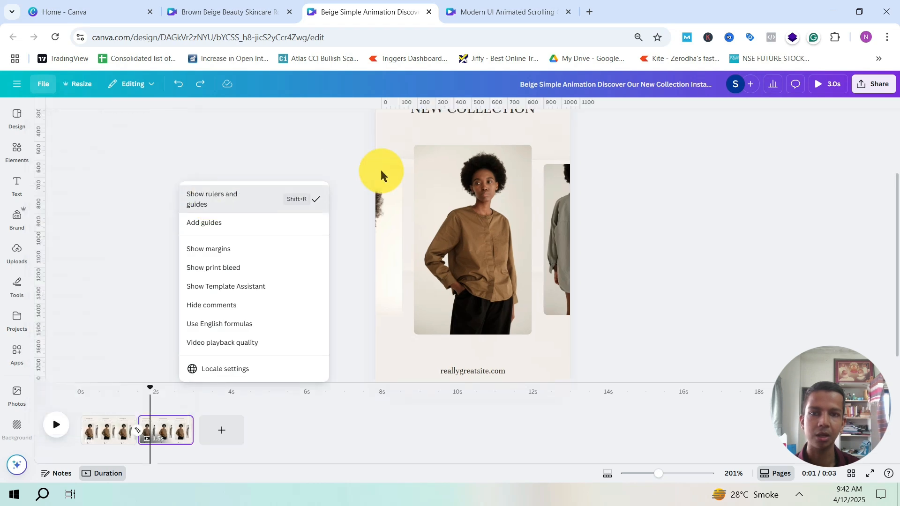
left_click_drag(474, 104, 458, 335)
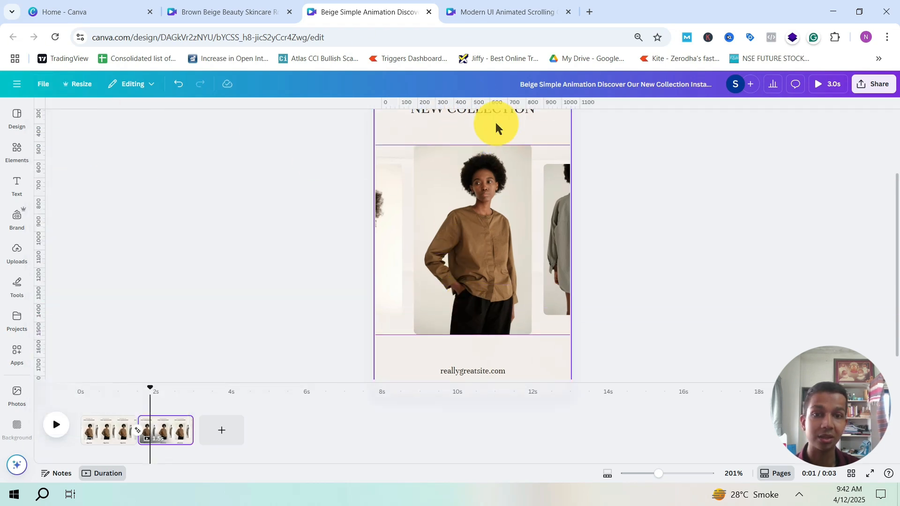
Add horizontal guides at the side photos' top and bottom edges and vertical guides at their inner edges.
left_click_drag(506, 101, 498, 165)
left_click_drag(472, 104, 454, 316)
mouse_move(40, 227)
left_mouse_down()
mouse_move(411, 298)
mouse_move(396, 297)
mouse_move(543, 290)
left_mouse_up()
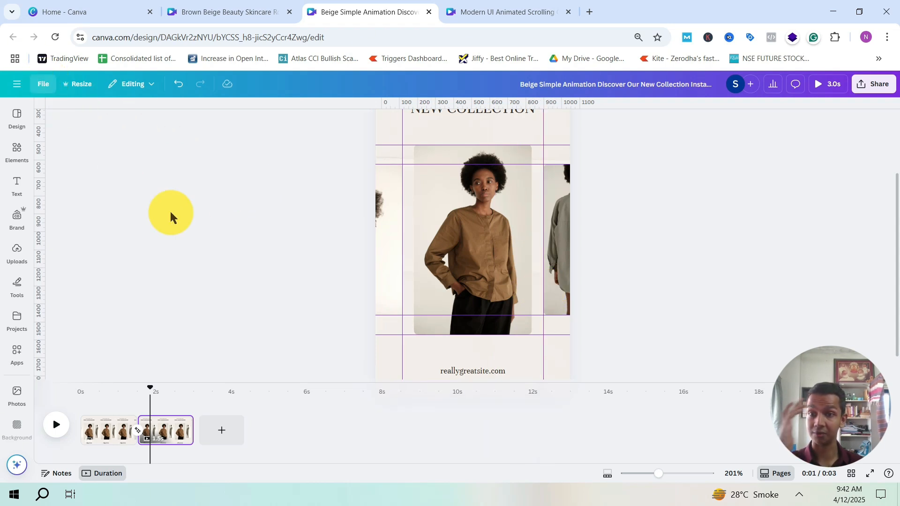
Lock all the guides and move the playhead further into the second page.
left_click(43, 84)
left_click(157, 193)
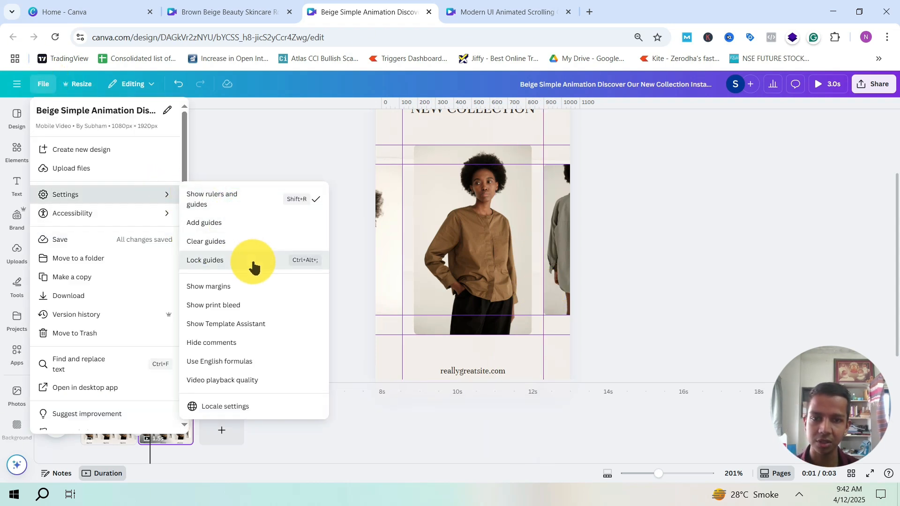
left_click(253, 262)
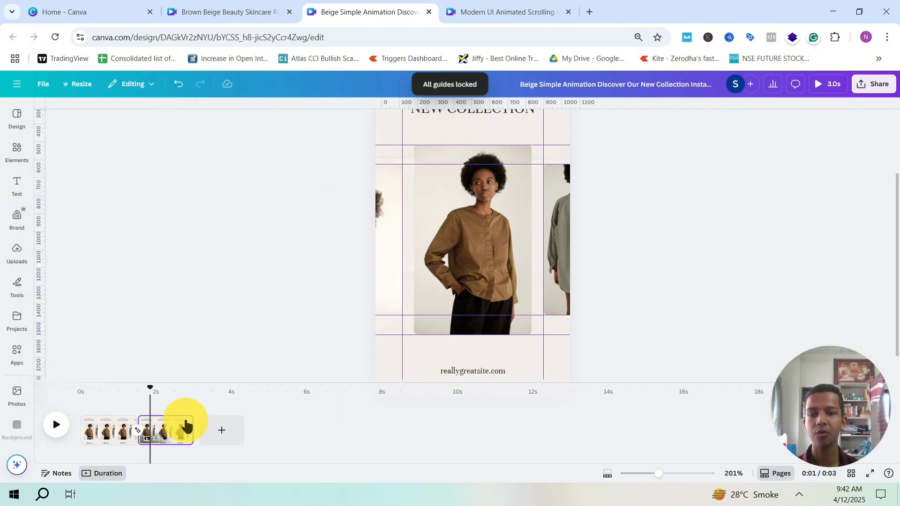
left_click_drag(148, 385, 160, 391)
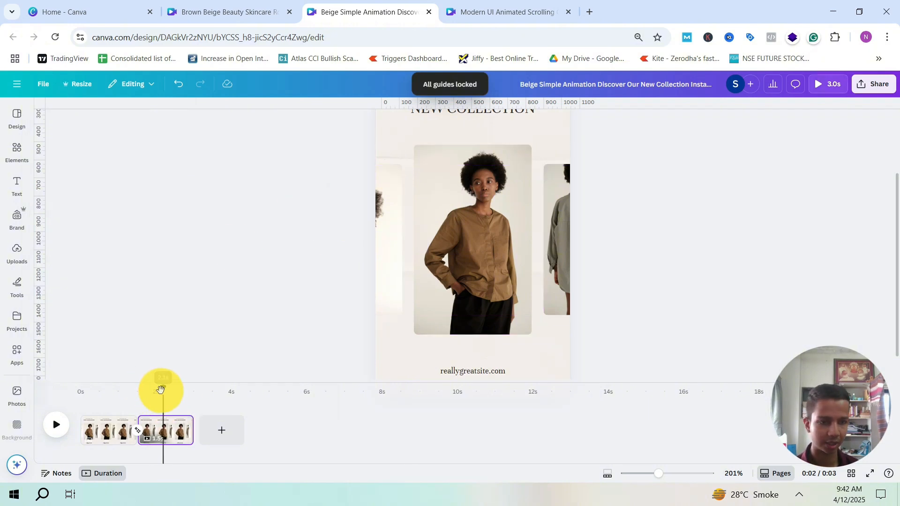
left_click(391, 220)
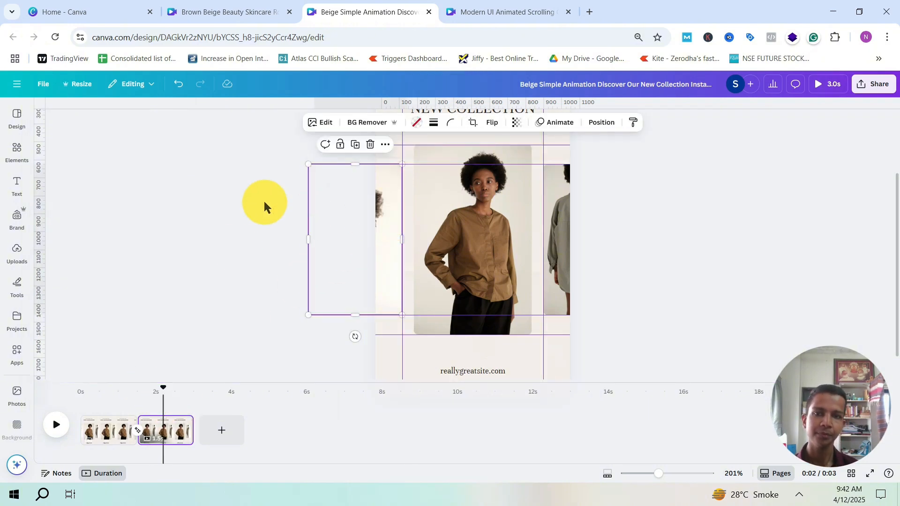
scroll(336, 214, "up", 3)
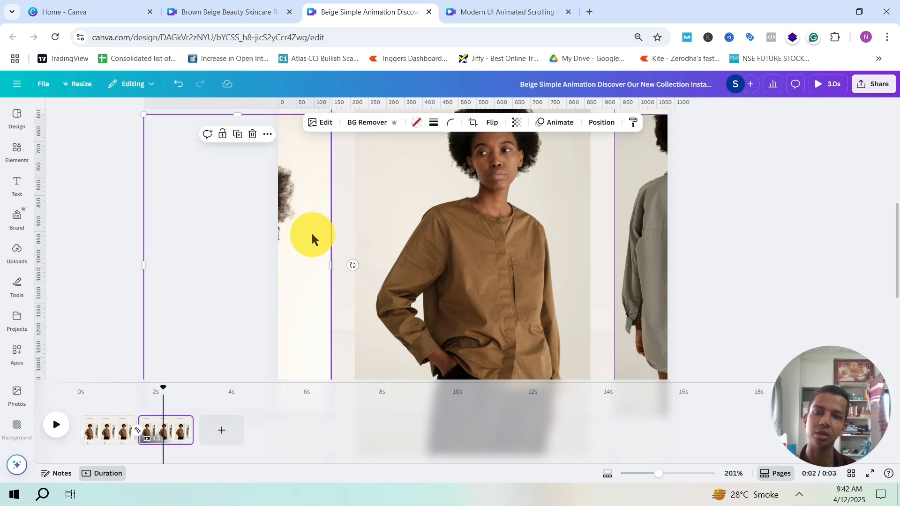
left_click_drag(312, 234, 216, 239)
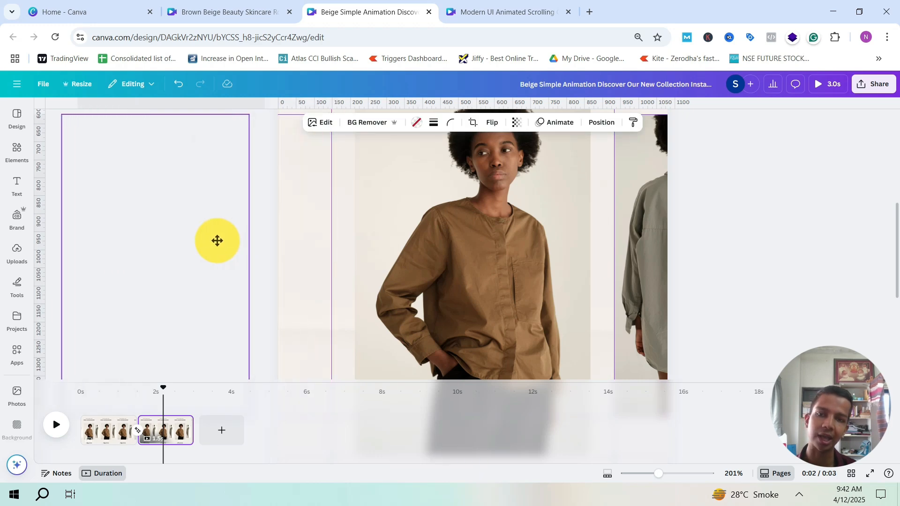
left_click(479, 187)
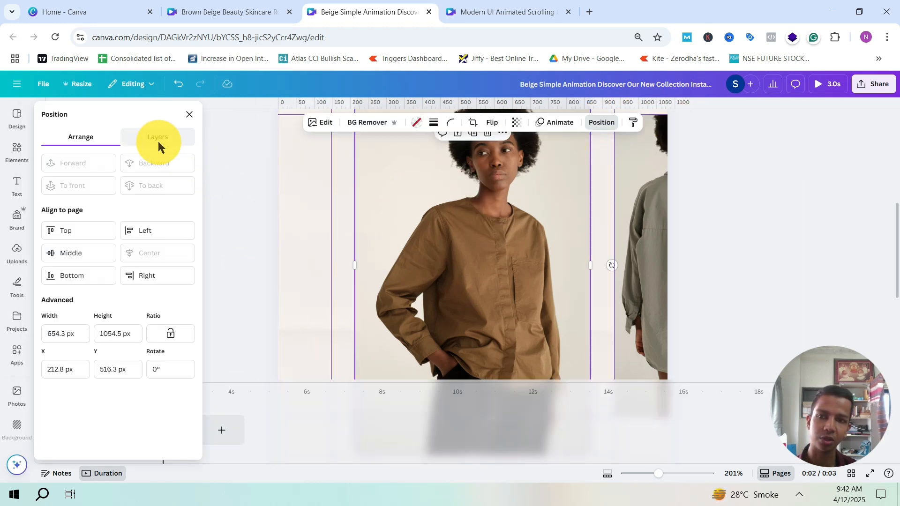
left_click(159, 141)
key("ctrl+z")
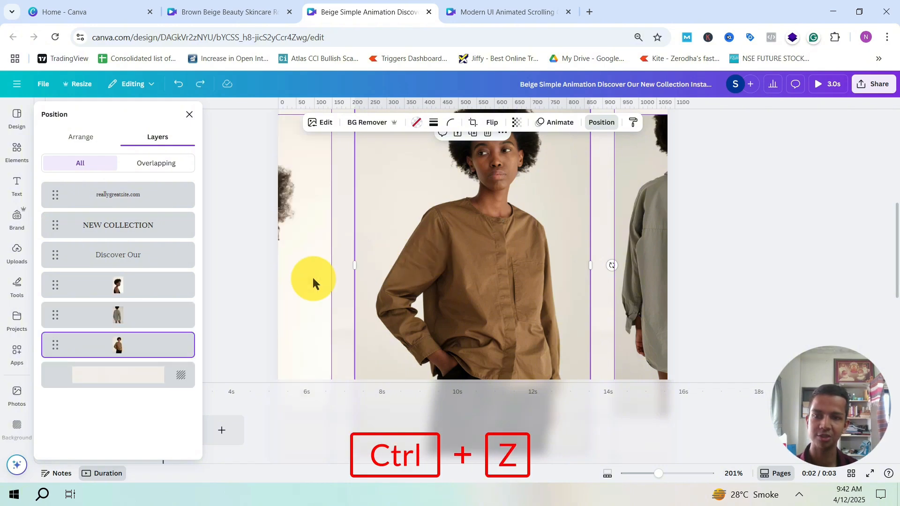
Select the left-hand photo from the layer list and shrink it to a tiny thumbnail near the page's left edge.
left_click(123, 286)
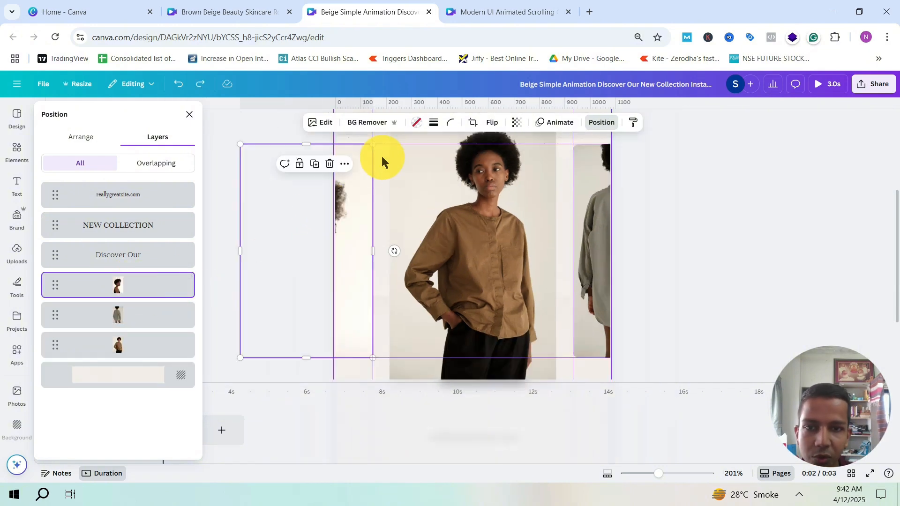
left_click_drag(372, 145, 375, 219)
scroll(297, 345, "up", 2, "ctrl")
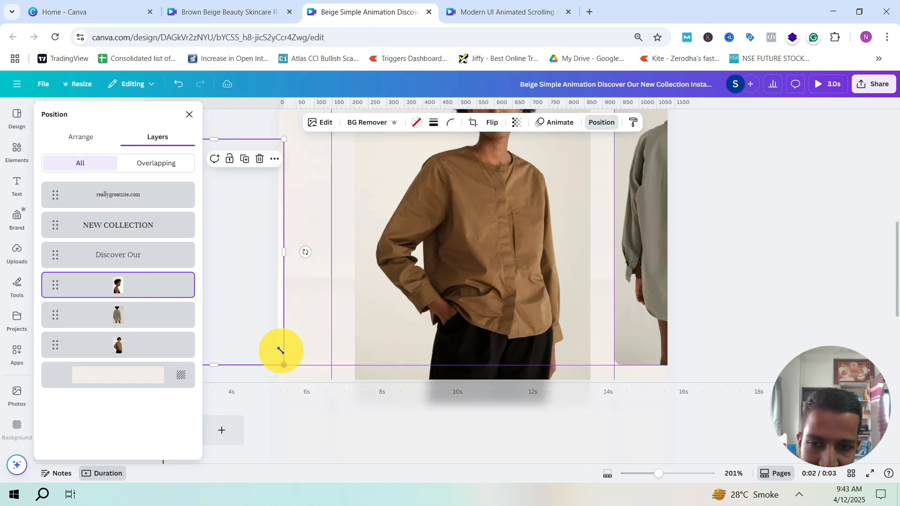
mouse_move(281, 351)
left_mouse_down()
mouse_move(295, 351)
mouse_move(280, 346)
left_mouse_up()
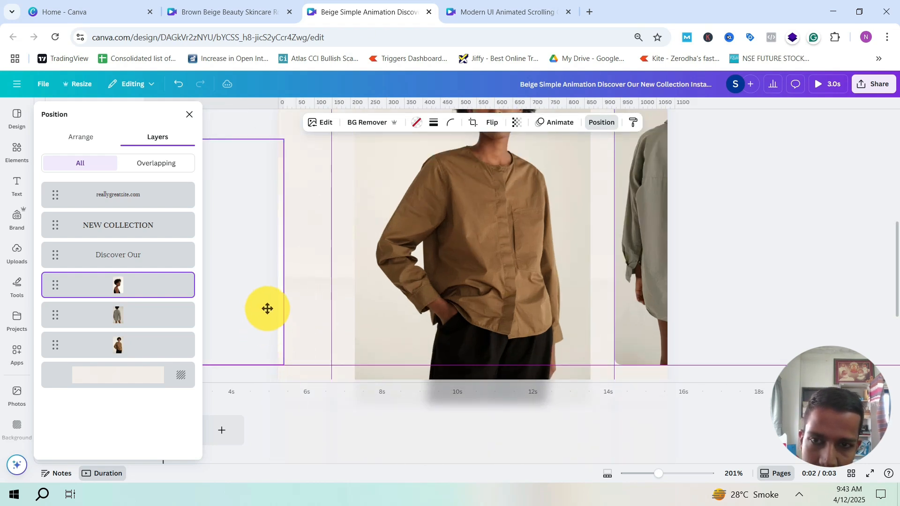
left_click_drag(267, 309, 282, 299)
left_click_drag(303, 339, 337, 168)
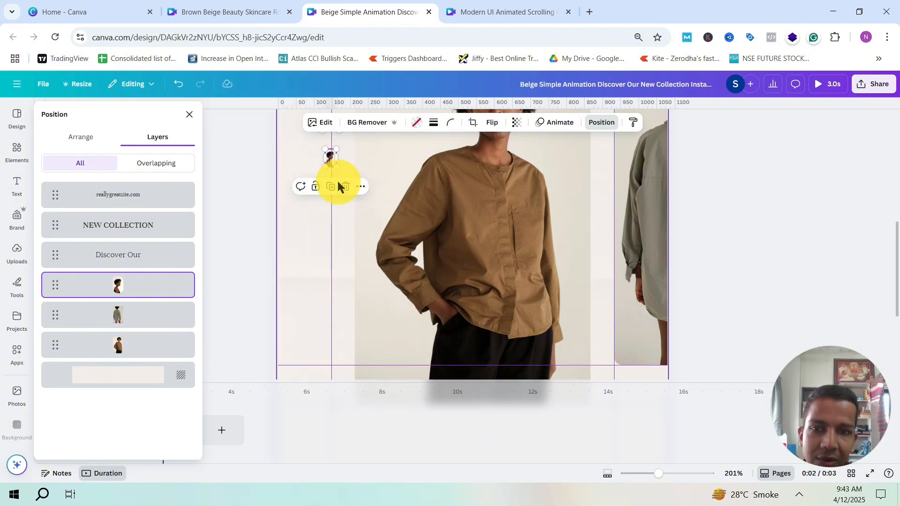
Move the tiny photo to the page's left edge so that most of it lies off the page.
scroll(341, 187, "up", 3)
scroll(269, 272, "up", 5)
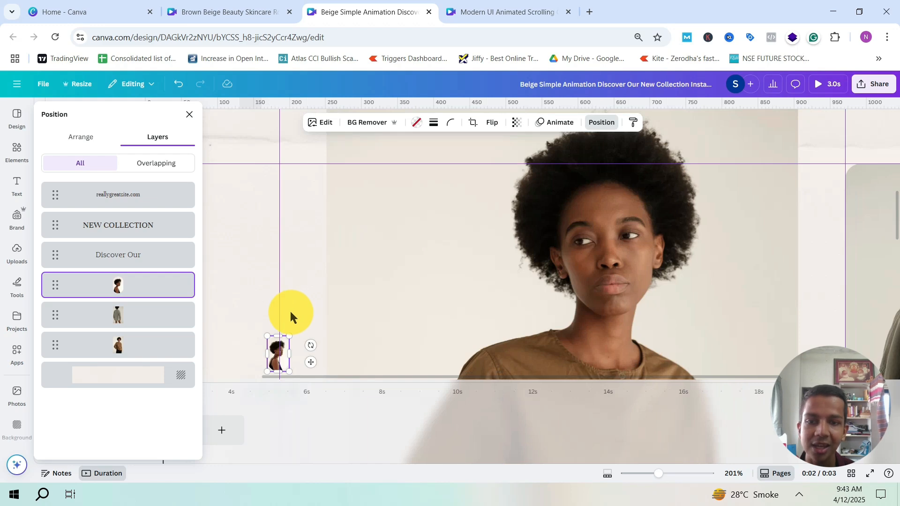
scroll(291, 313, "down", 1)
key("Escape")
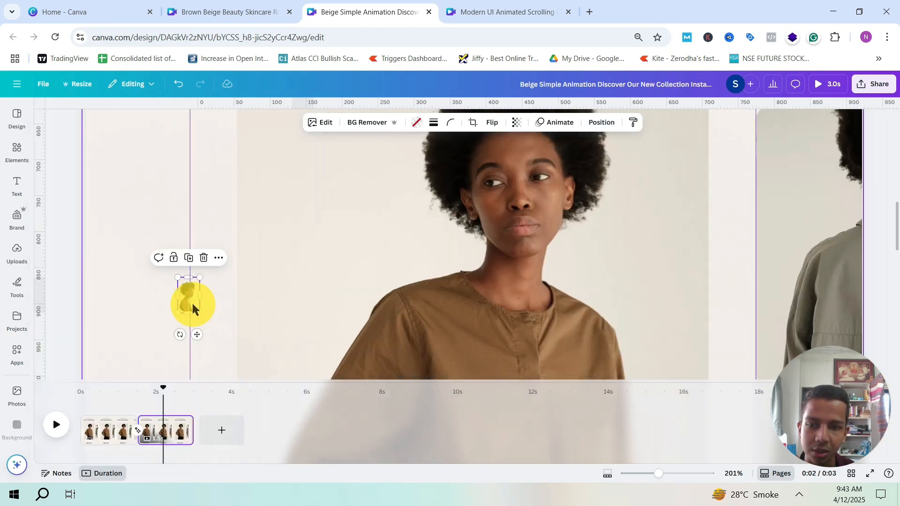
left_click_drag(191, 300, 89, 279)
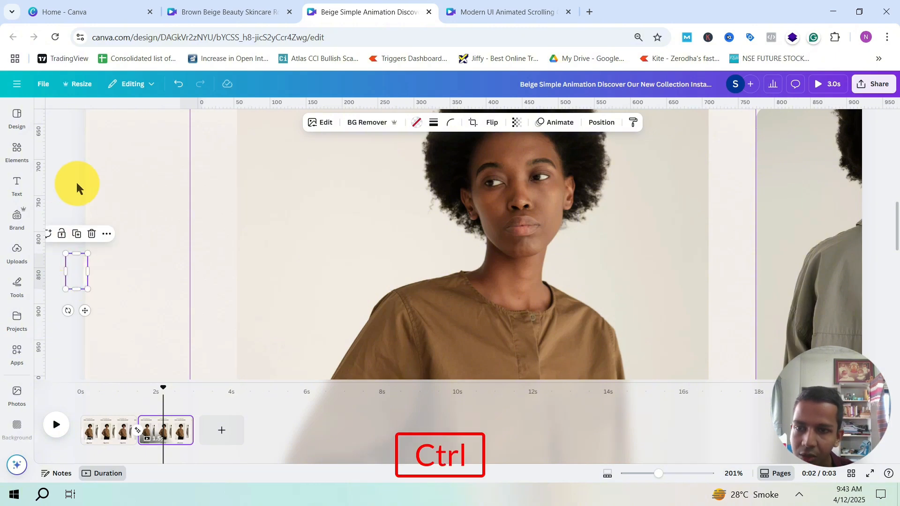
scroll(280, 268, "down", 5)
scroll(344, 265, "down", 3)
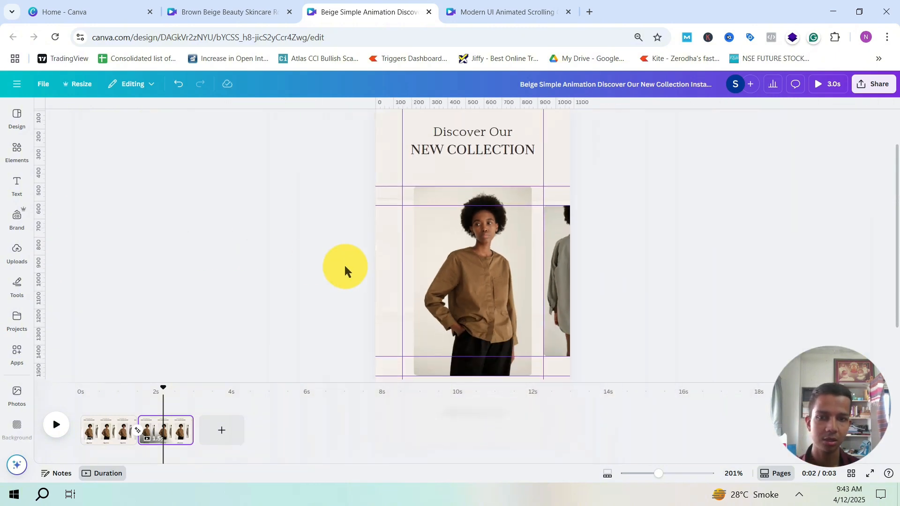
Nudge the tiny photo further left until only a thin sliver of it overlaps the page.
scroll(316, 207, "up", 4)
scroll(249, 181, "up", 3)
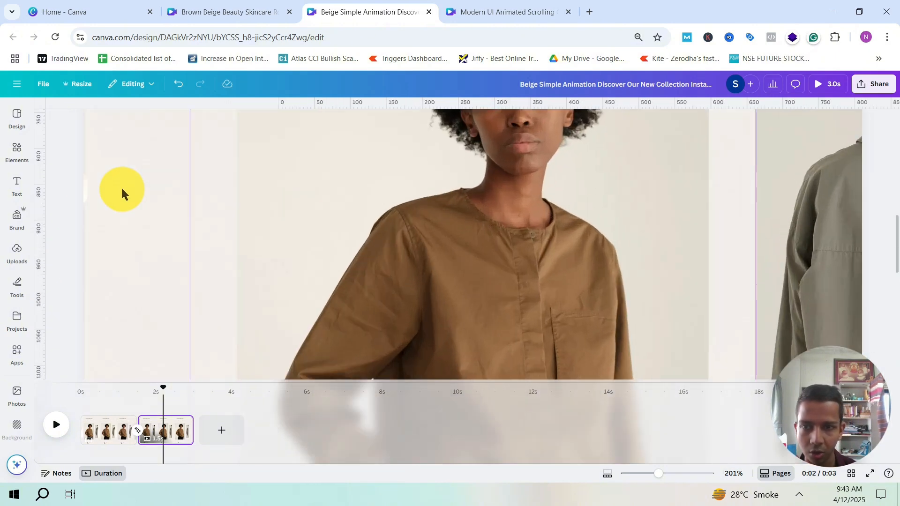
left_click(58, 301)
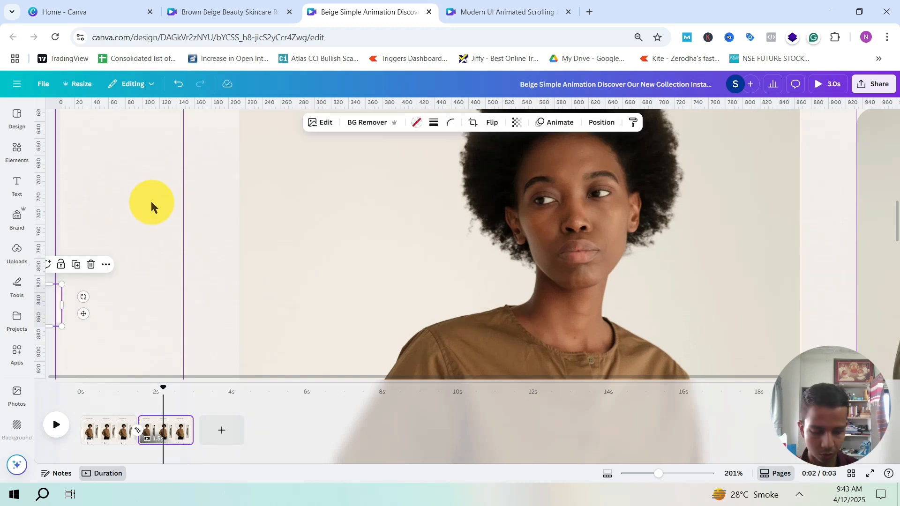
key("Left")
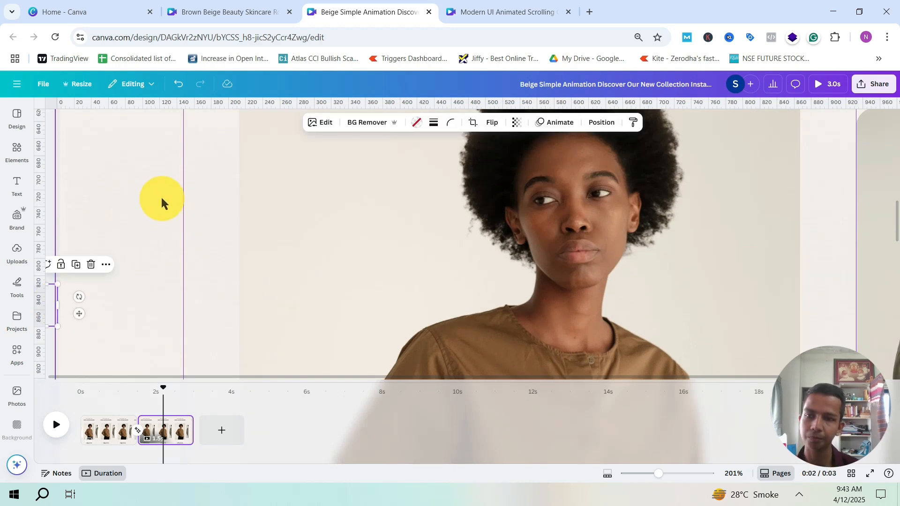
scroll(131, 188, "down", 5)
scroll(474, 241, "down", 3)
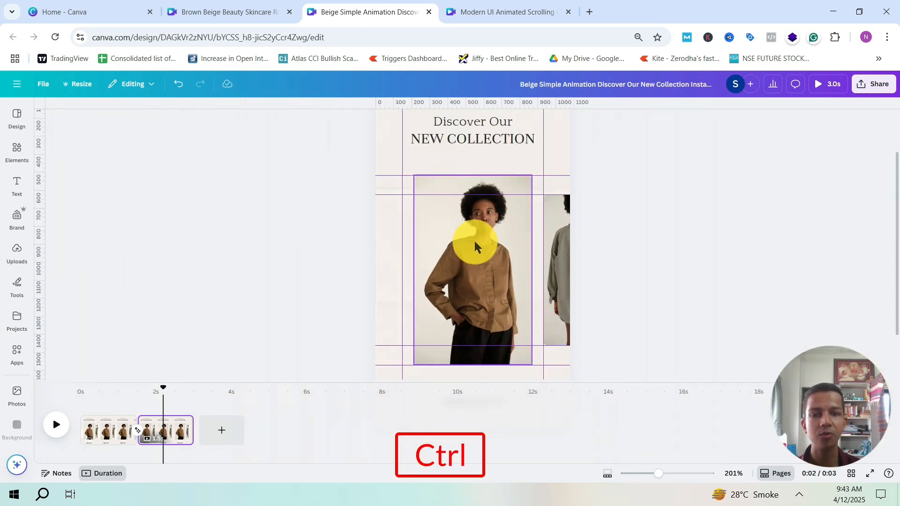
scroll(474, 215, "down", 3)
left_click(471, 199)
left_click_drag(471, 199, 432, 215)
scroll(454, 269, "up", 2)
left_click_drag(454, 269, 388, 279)
scroll(369, 301, "down", 3)
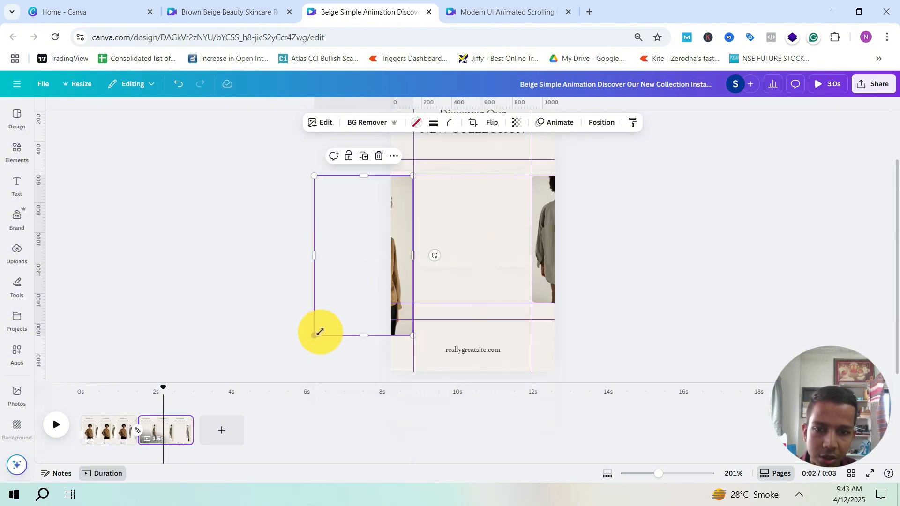
left_click_drag(320, 331, 350, 315)
left_click_drag(549, 223, 457, 211)
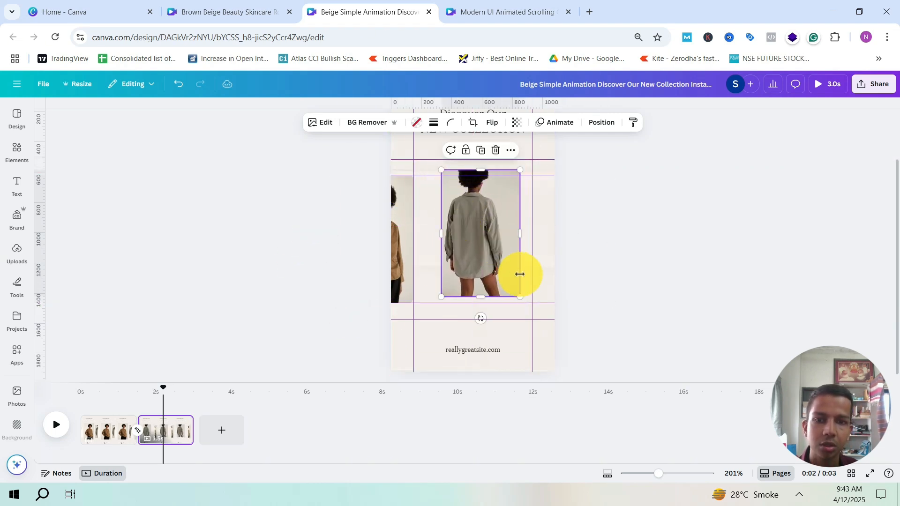
scroll(567, 279, "up", 2)
key("ctrl+z")
key("ctrl+z")
key("ctrl+z")
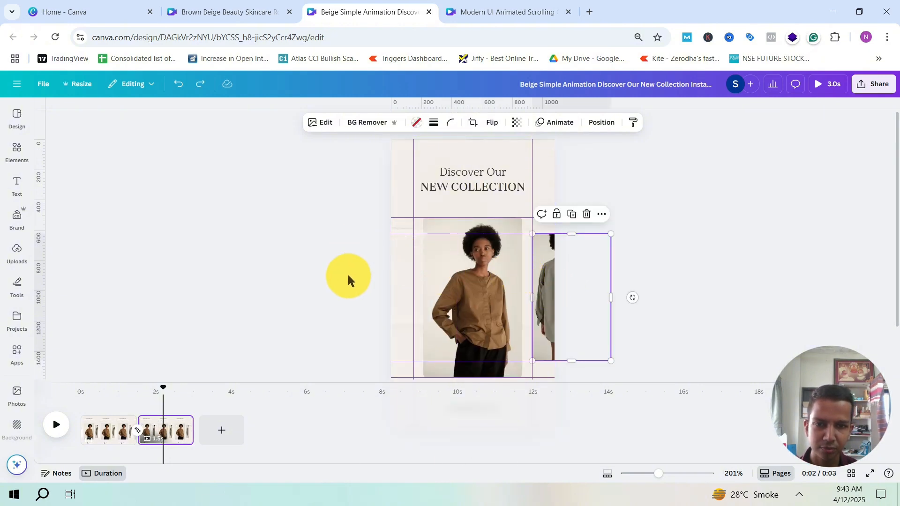
Add vertical guides at the centre photo's side edges, and move and shrink that photo to fit the side-photo guides on the page's left.
left_click_drag(42, 196, 422, 312)
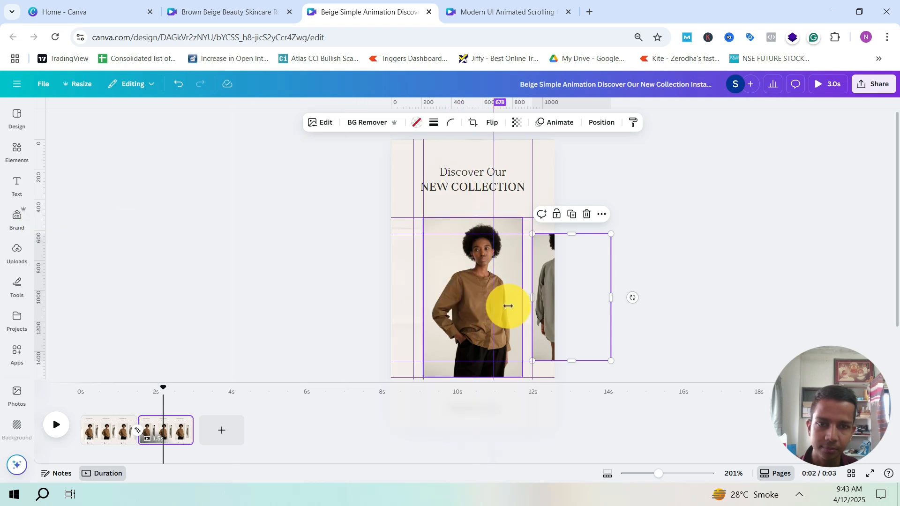
left_click(469, 301)
left_click_drag(503, 262, 396, 280)
scroll(337, 327, "down", 1)
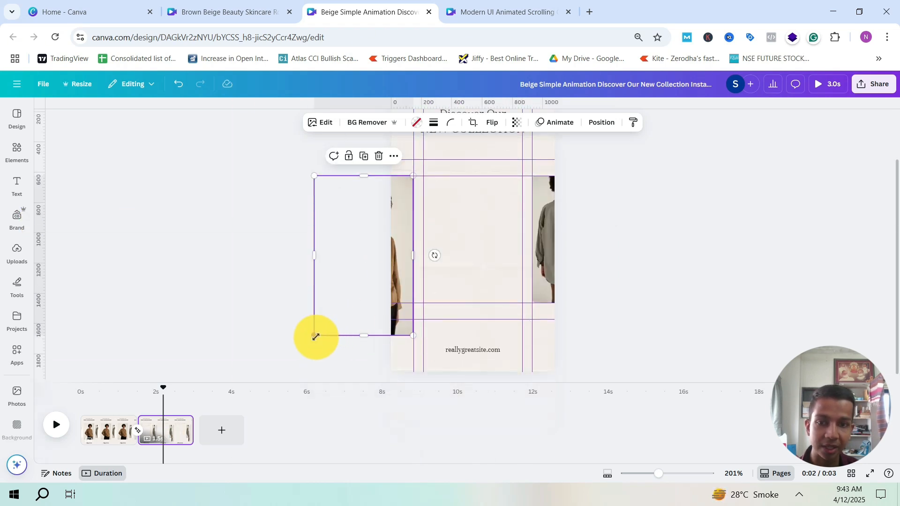
left_click_drag(315, 336, 333, 303)
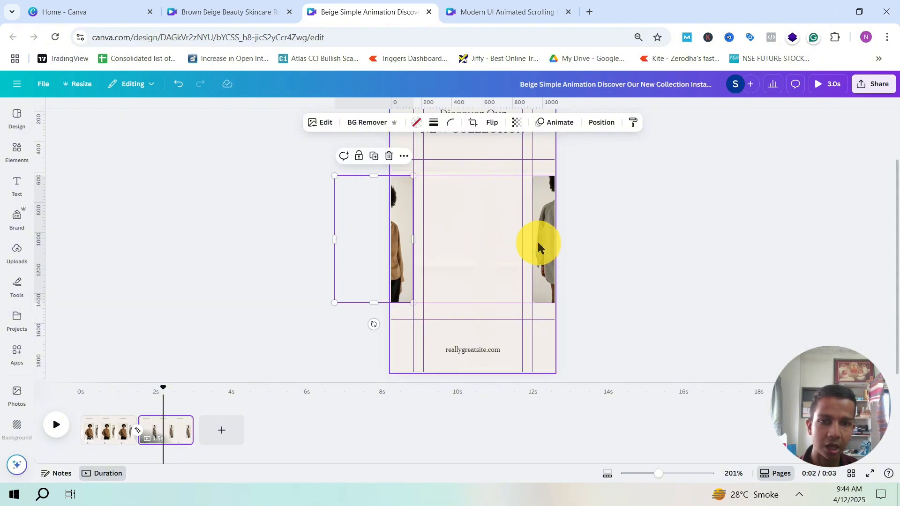
Move the right-hand grey-shirt photo to the centre of the page and enlarge it to fill the frame of centre guides.
left_click_drag(549, 234, 438, 215)
left_click_drag(511, 290, 547, 310)
left_click(665, 266)
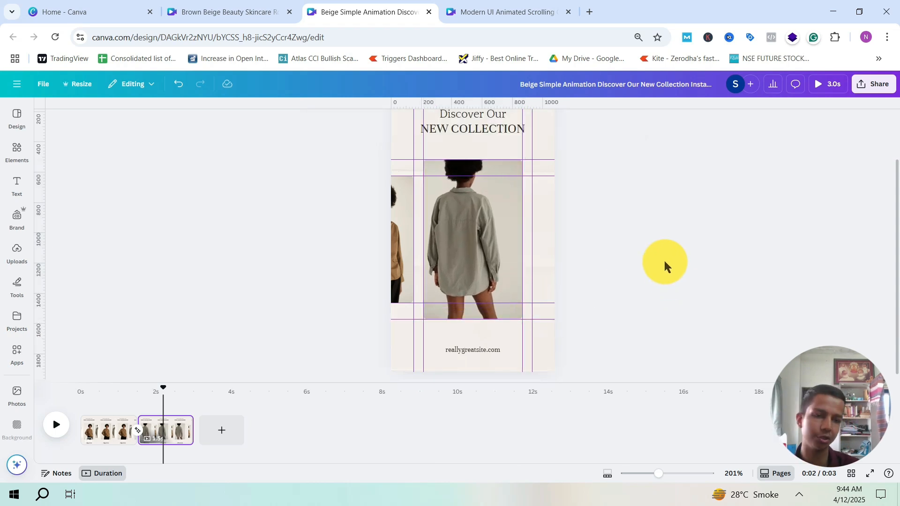
Duplicate the left-edge photo of the brown-jacket model on the second page and place the copy over the canvas's lower right edge.
left_click(406, 213)
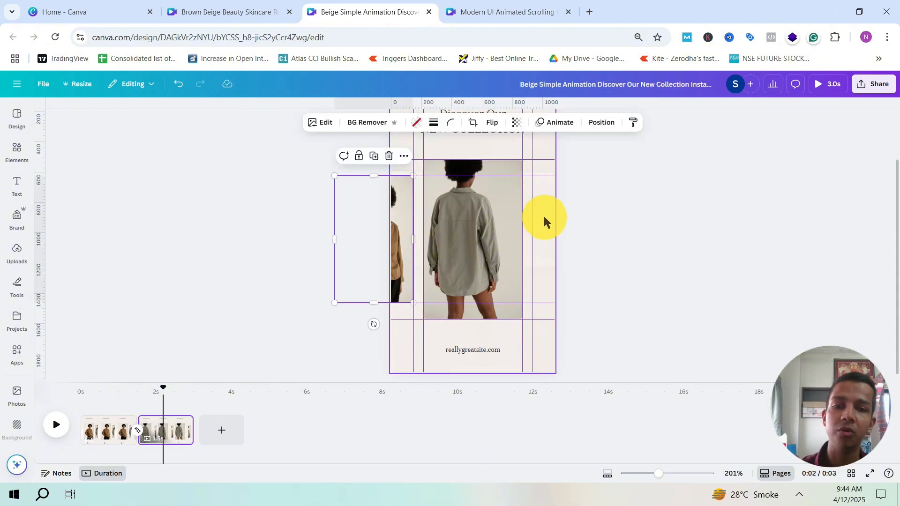
key("ctrl+d")
left_click_drag(401, 221, 530, 244)
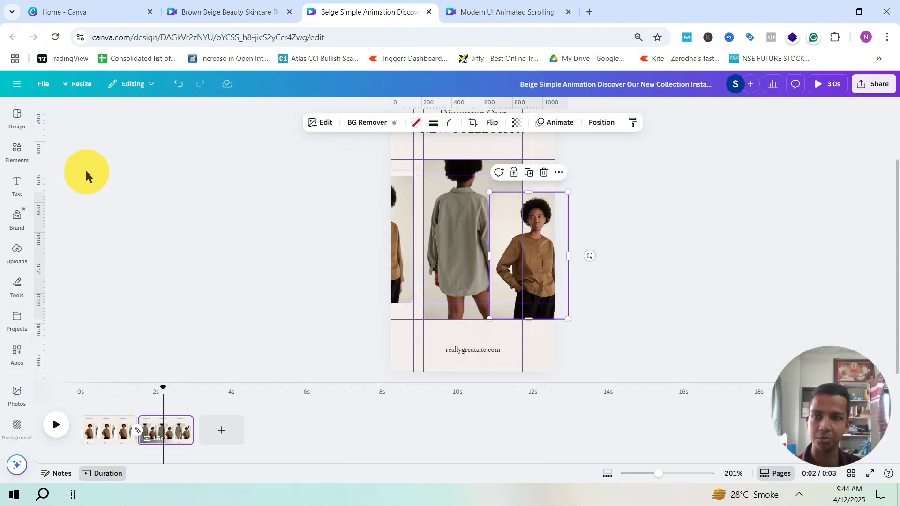
left_click(22, 157)
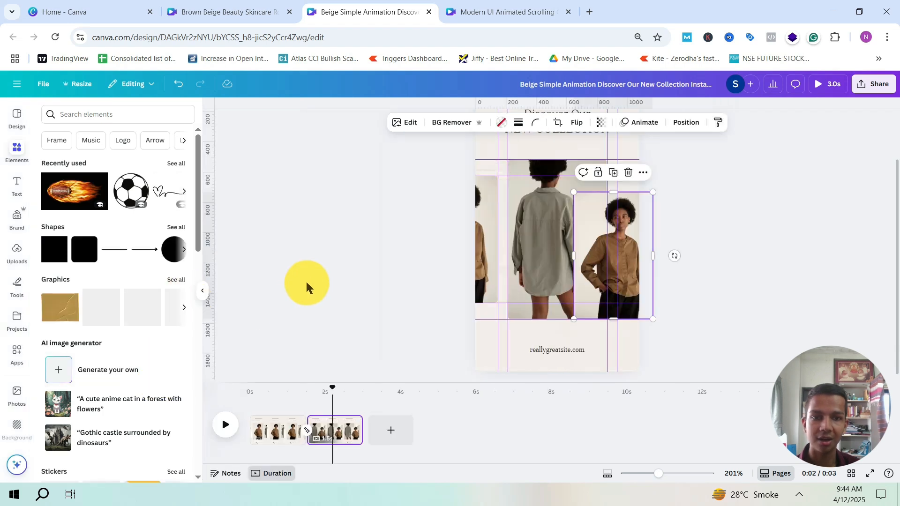
left_click(288, 321)
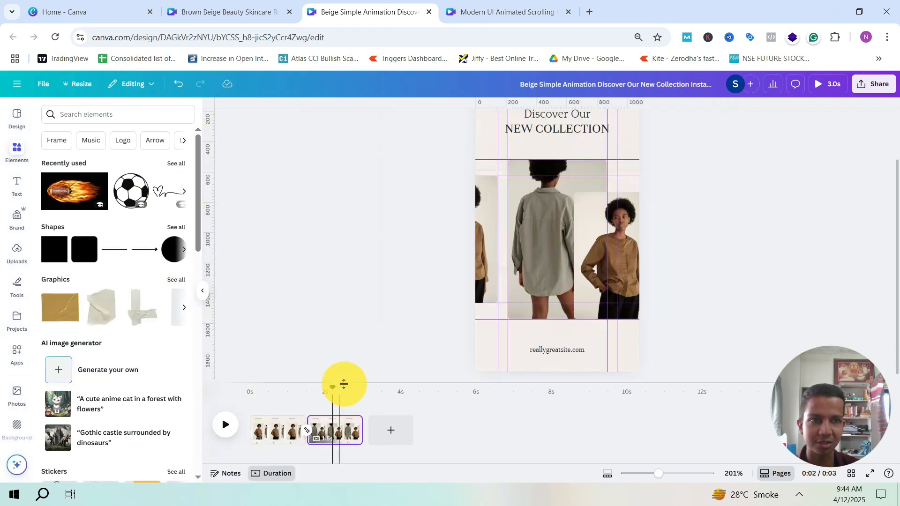
mouse_move(333, 391)
left_mouse_down()
mouse_move(283, 393)
mouse_move(336, 392)
left_mouse_up()
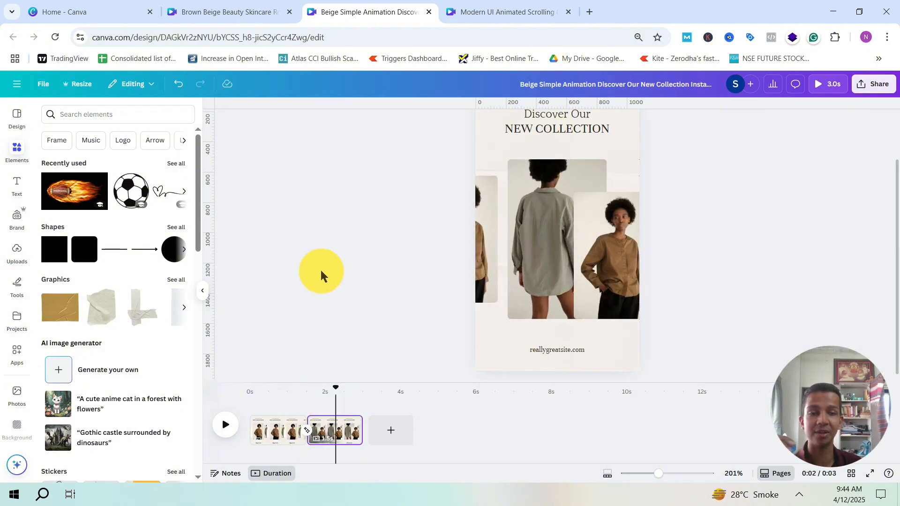
left_click(613, 246)
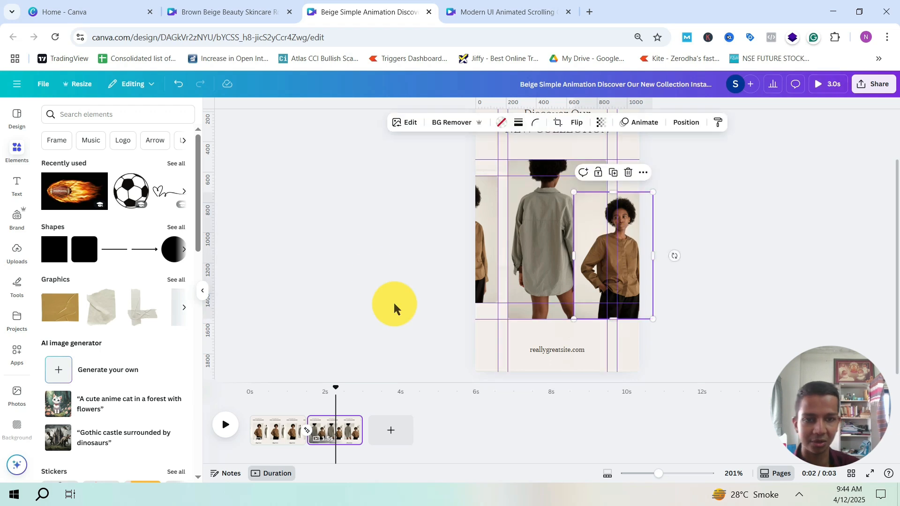
left_click(311, 342)
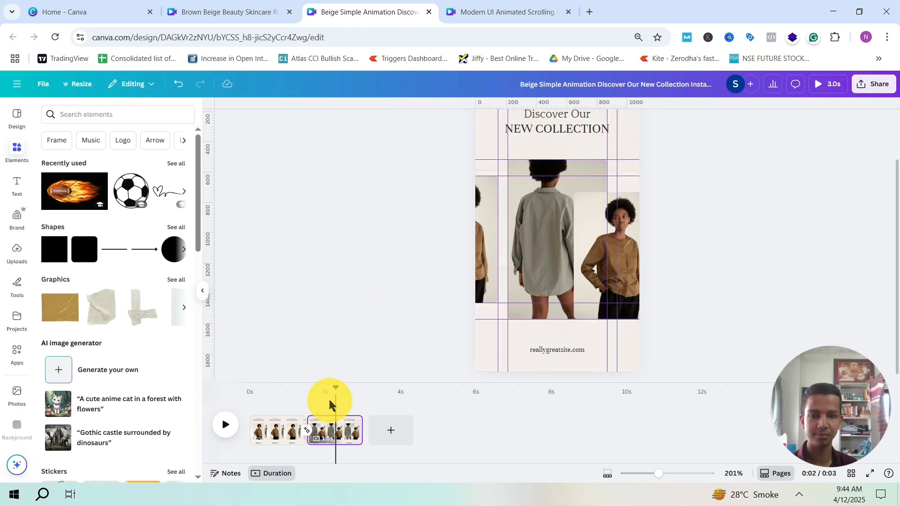
mouse_move(335, 388)
left_mouse_down()
mouse_move(297, 392)
mouse_move(329, 392)
left_mouse_up()
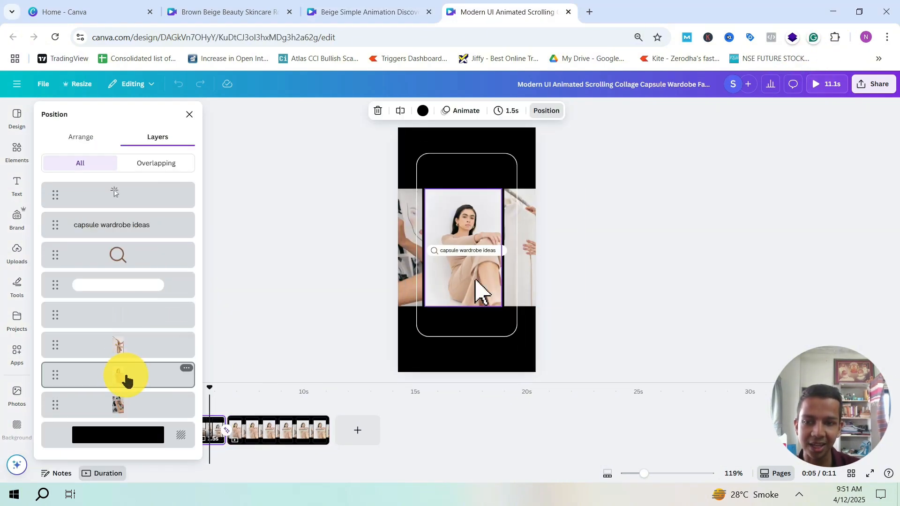
On the capsule wardrobe design's second page, move the seated woman's photo layer above the phone outline, directly beneath the white search bar.
left_click(126, 381)
left_click_drag(145, 312, 122, 295)
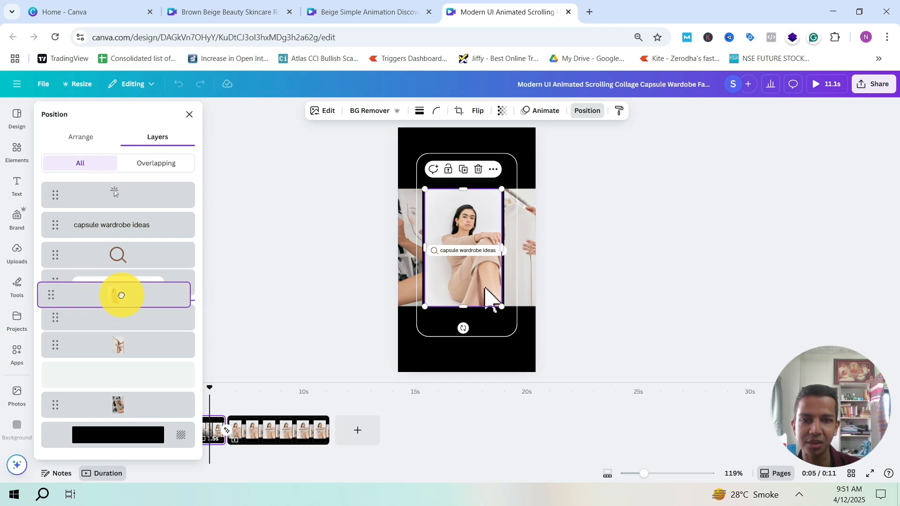
left_click_drag(216, 354, 213, 349)
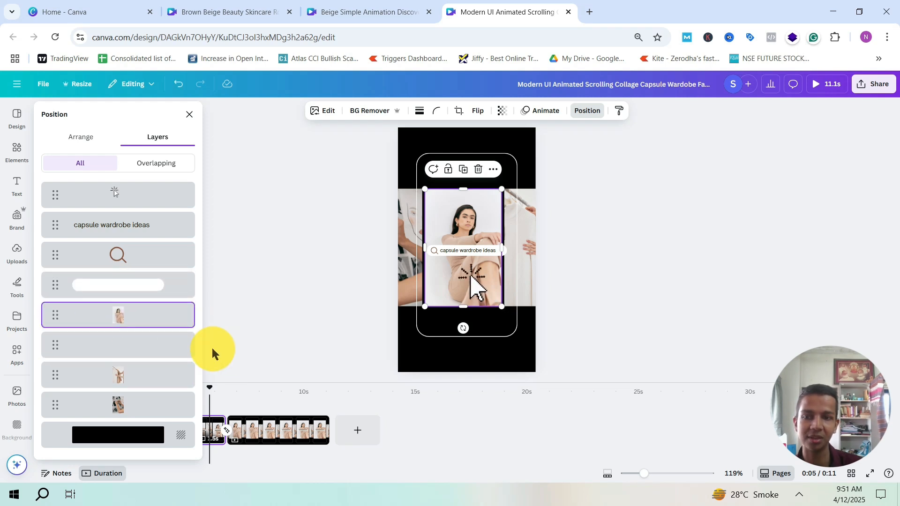
left_click(213, 388)
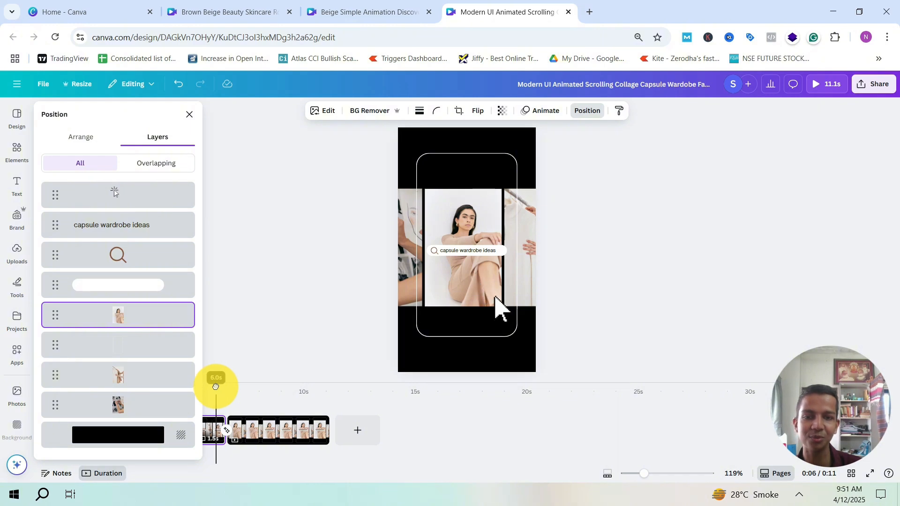
mouse_move(218, 387)
left_mouse_down()
mouse_move(253, 388)
mouse_move(214, 382)
left_mouse_up()
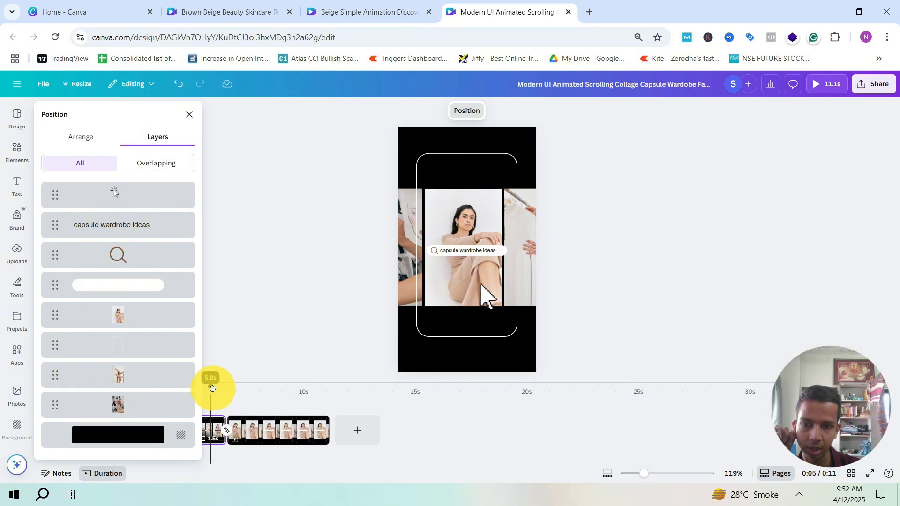
Compare the layer order of the second and third pages, previewing the transition and checking the photo and white text bar.
left_click_drag(219, 389, 249, 391)
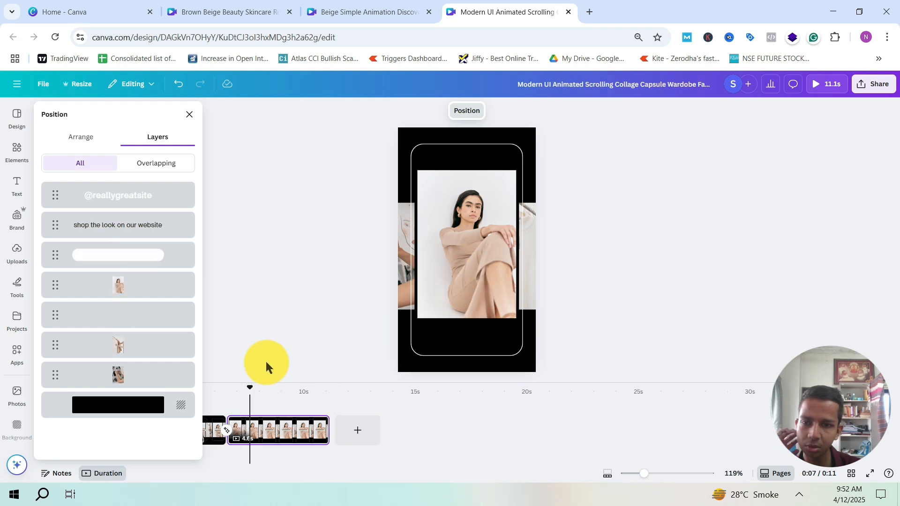
left_click(131, 259)
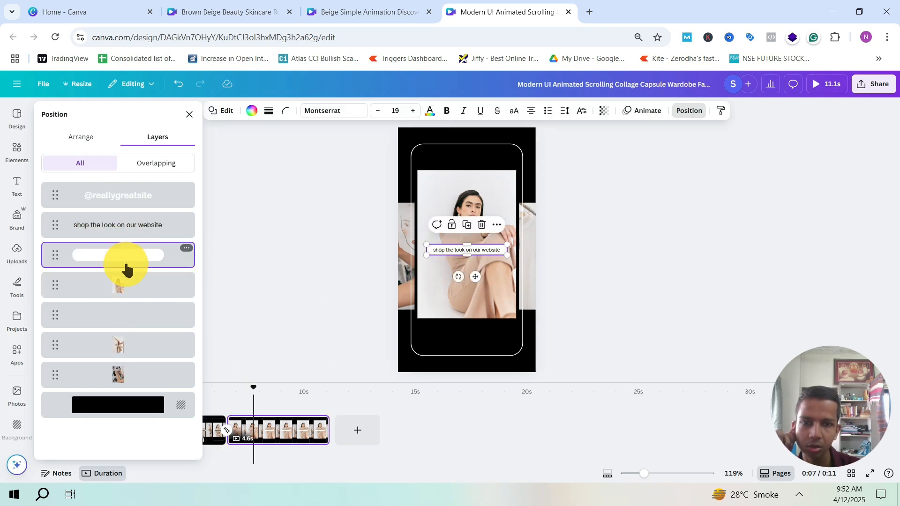
left_click_drag(249, 392, 207, 380)
key("space")
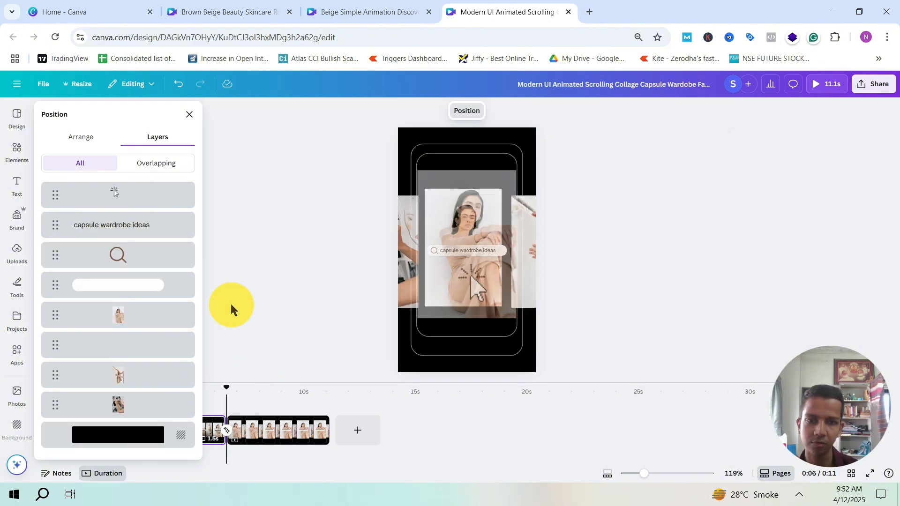
key("space")
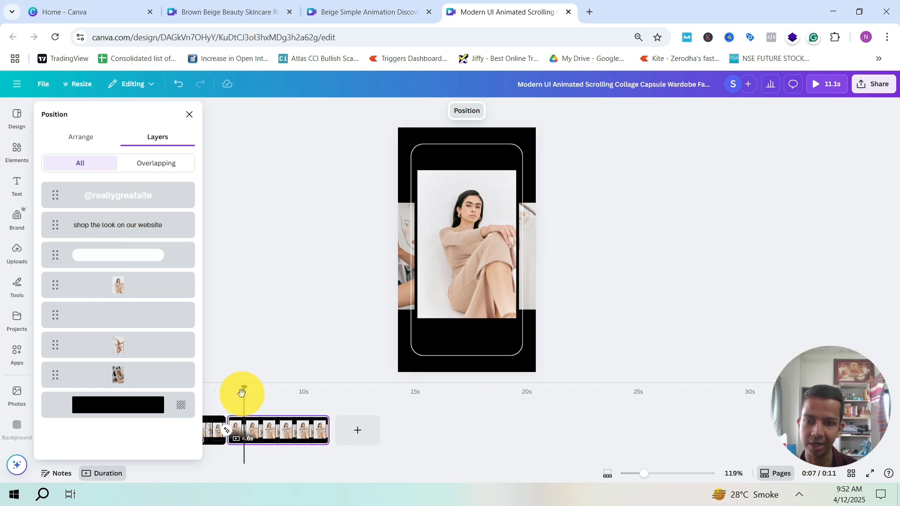
left_click_drag(241, 388, 209, 386)
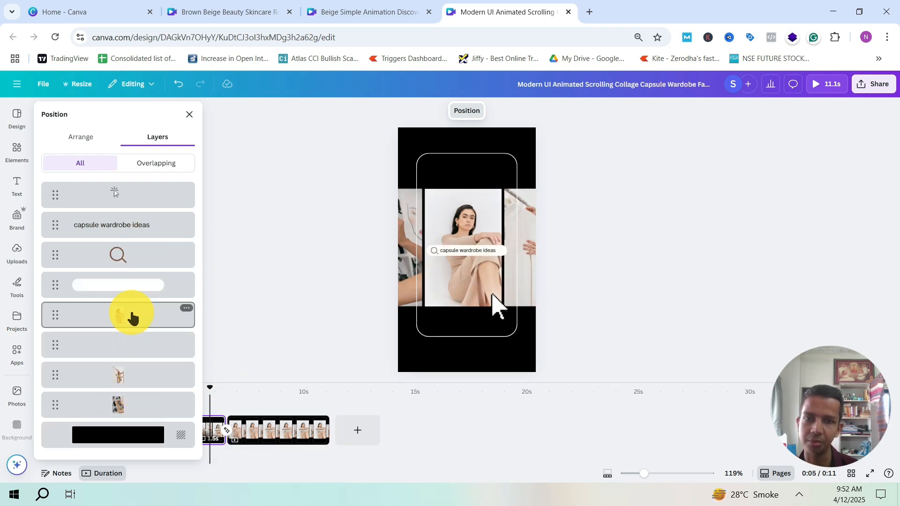
left_click(133, 318)
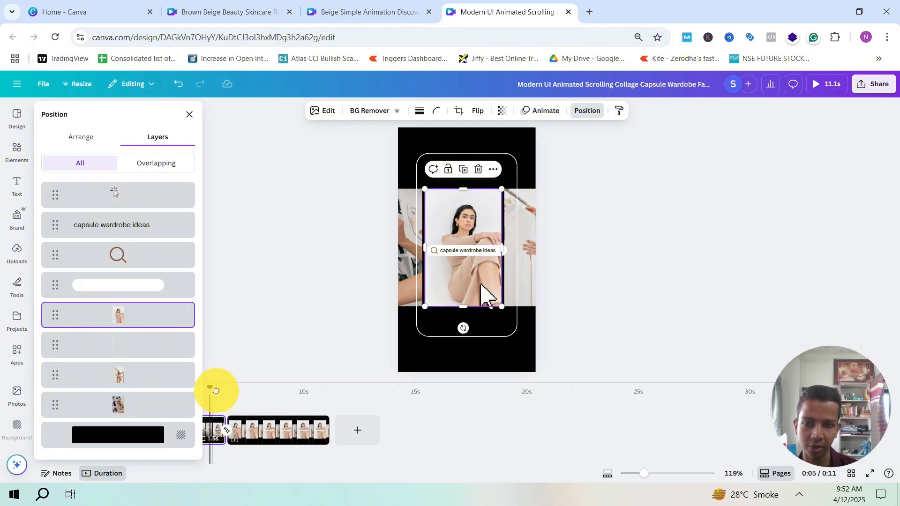
left_click_drag(216, 391, 252, 389)
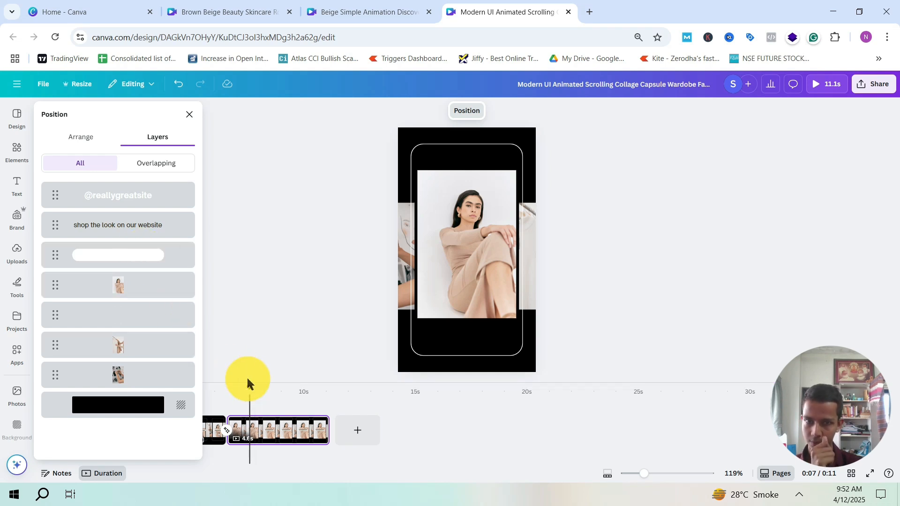
left_click(136, 265)
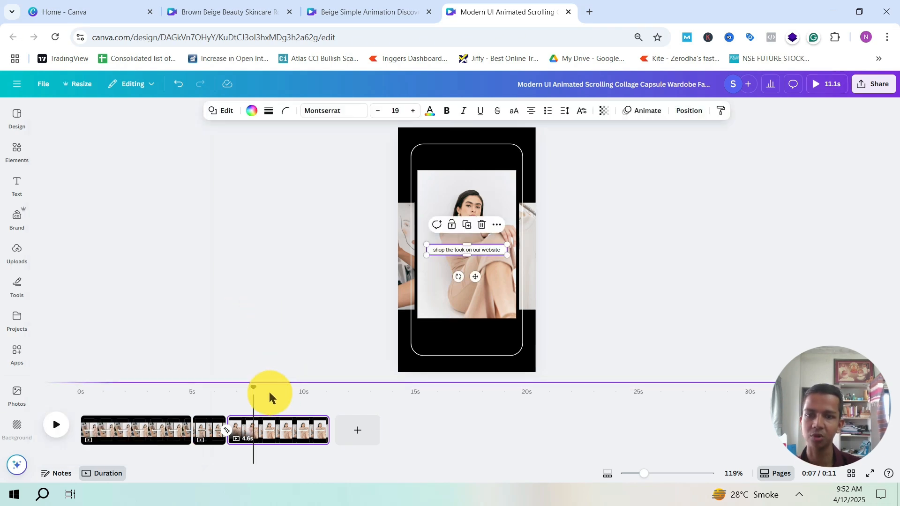
Play back the transition from the second page into the third page.
left_click(200, 391)
left_click(227, 261)
key("space")
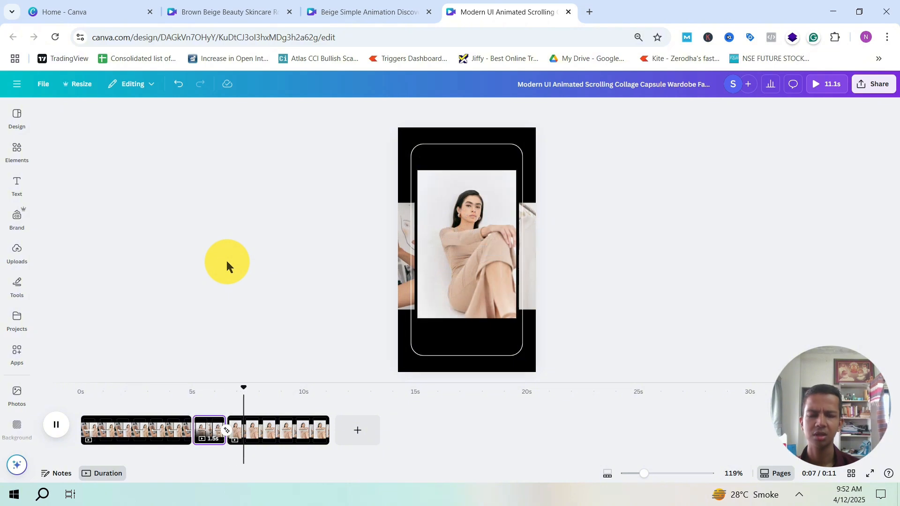
key("space")
Inspect the third page's layers, including the woman's photo, phone outline, white text bar and handle text, with both layer filters.
left_click(478, 229)
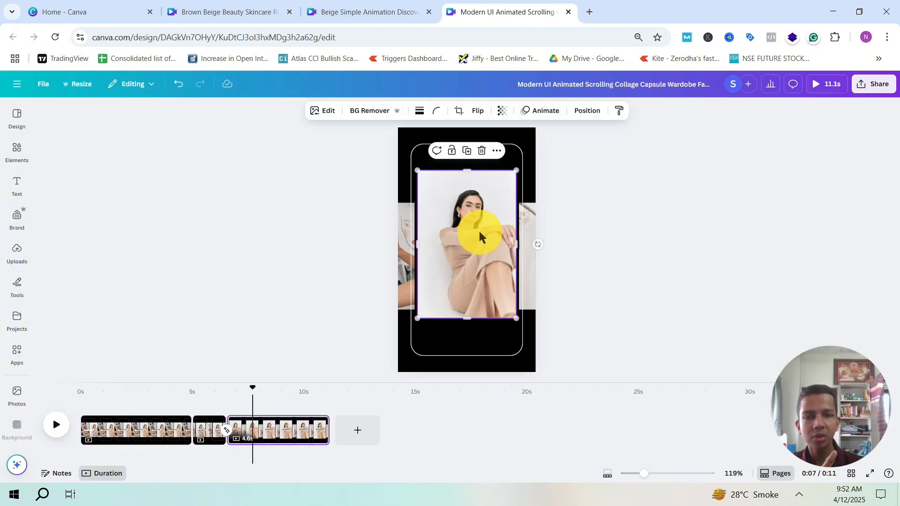
left_click(580, 121)
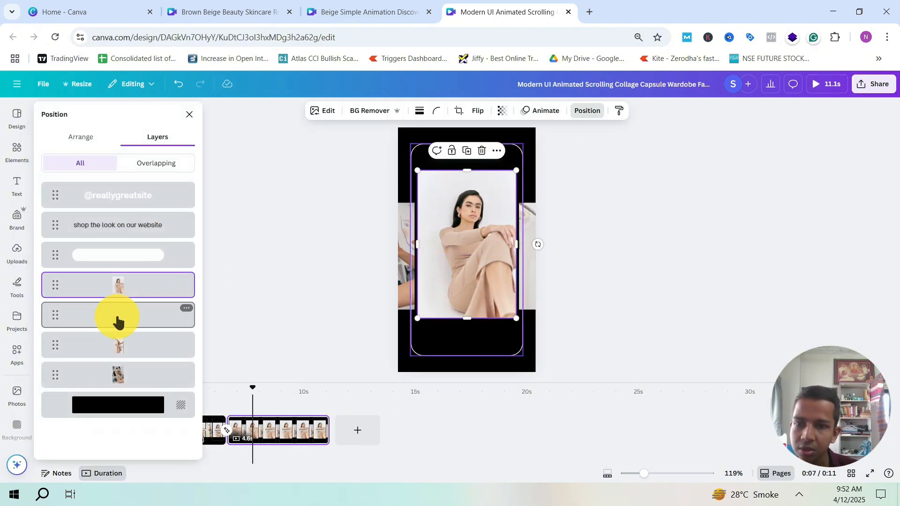
left_click(118, 322)
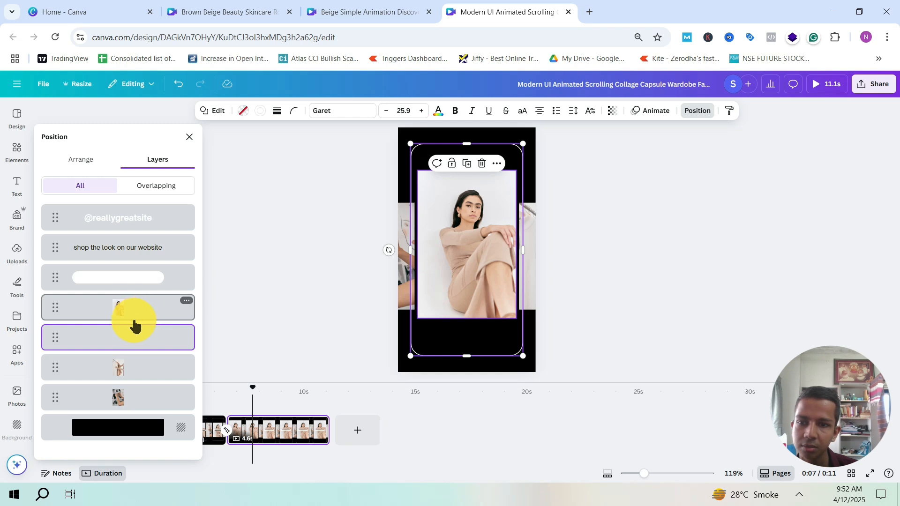
left_click(127, 314)
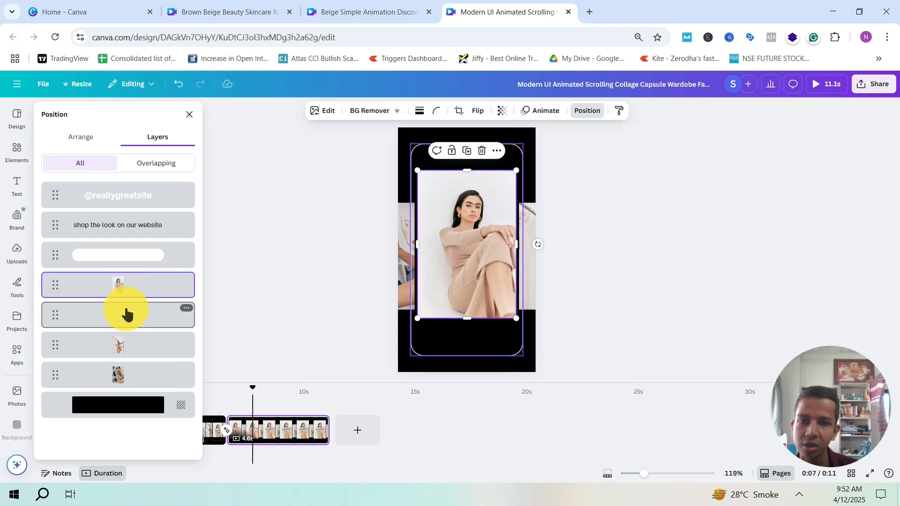
left_click(126, 264)
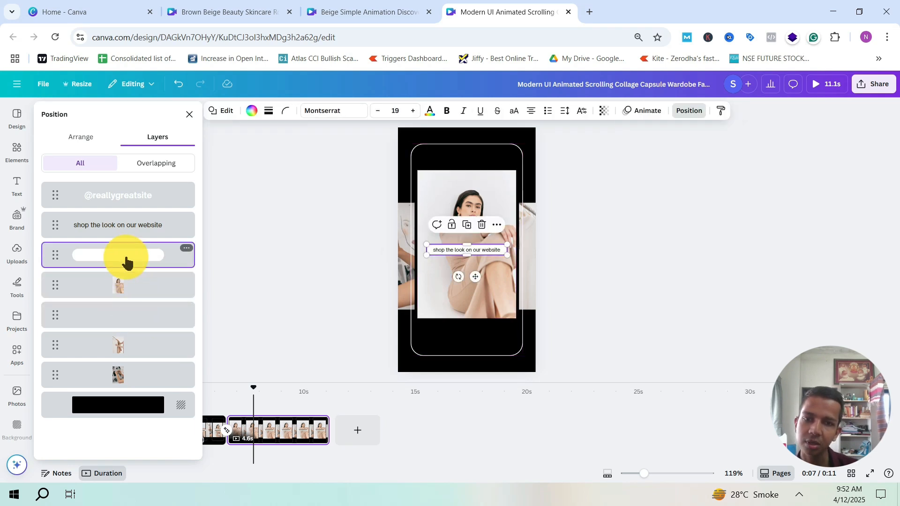
left_click(139, 291)
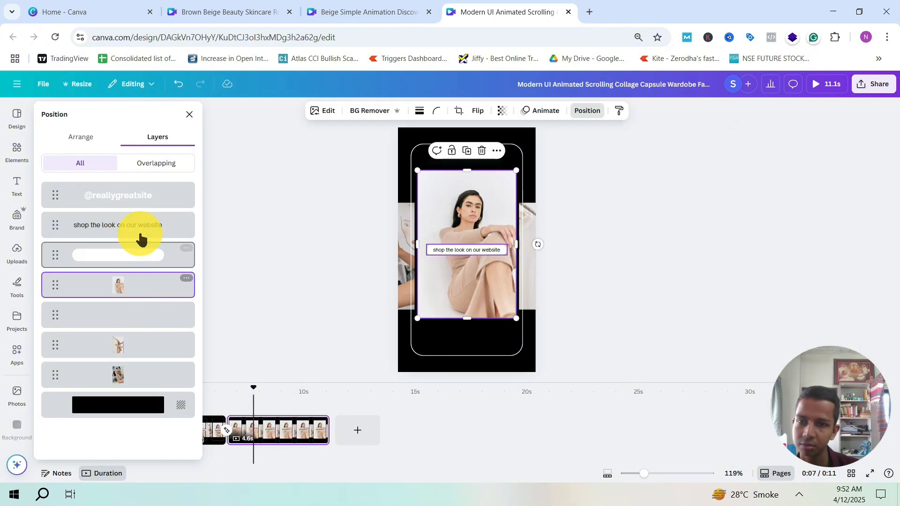
left_click(130, 199)
left_click(138, 165)
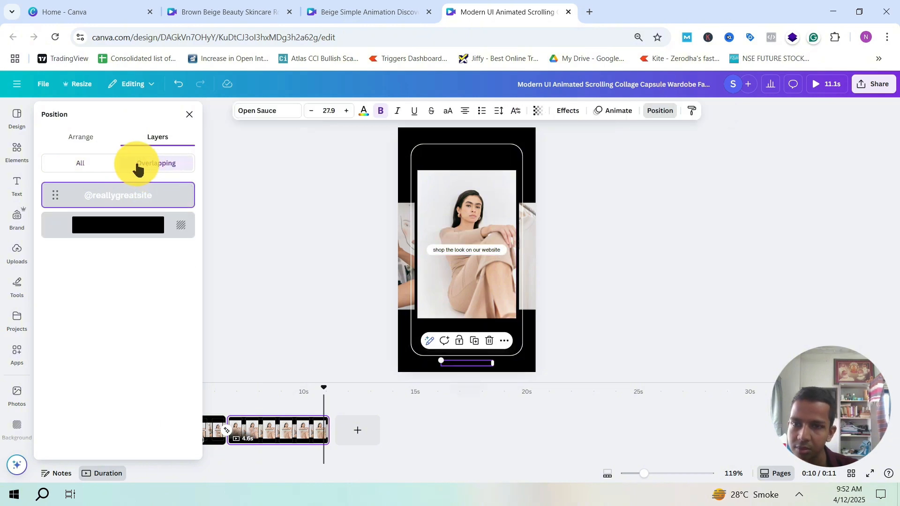
left_click(99, 164)
left_click(132, 291)
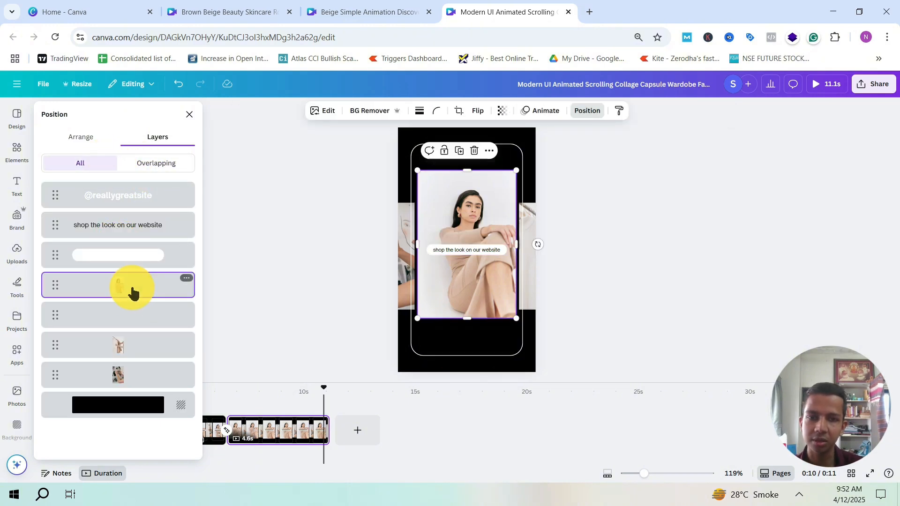
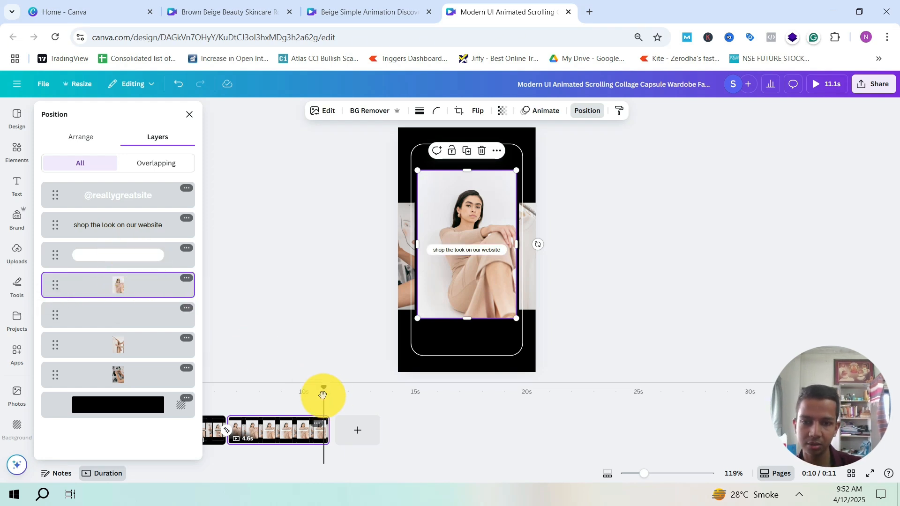
Replay the animation from late in the second page through most of the third page.
left_click_drag(325, 390, 217, 402)
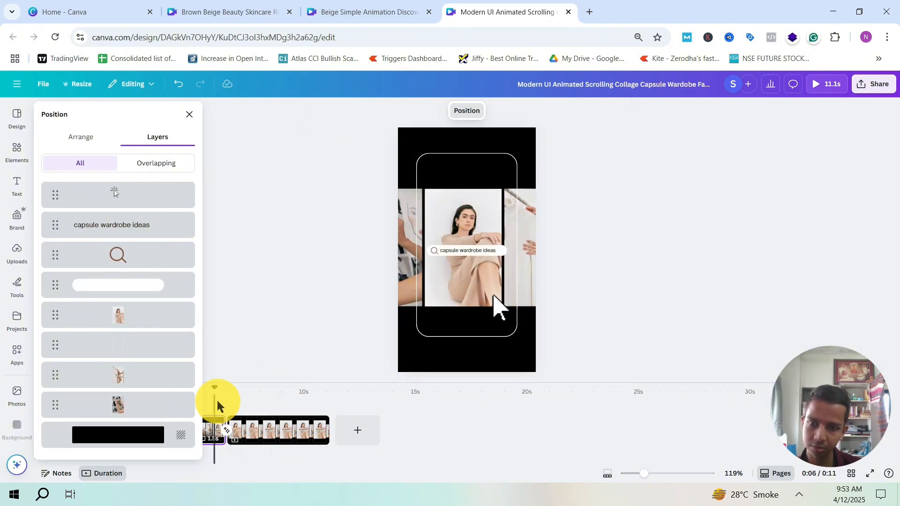
left_click(225, 363)
left_click(55, 428)
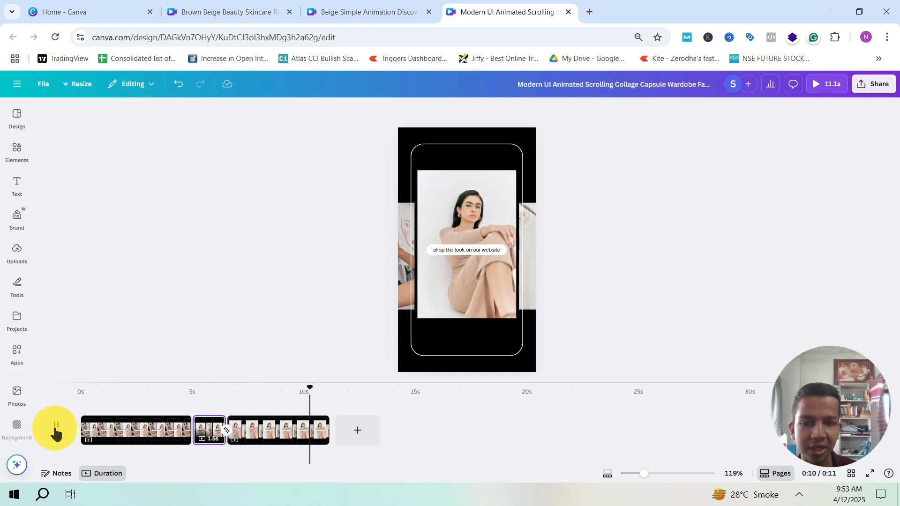
left_click(55, 429)
Go back to about 1.6 s on the first page and select the grouped collage photos.
left_click(311, 388)
left_click(245, 398)
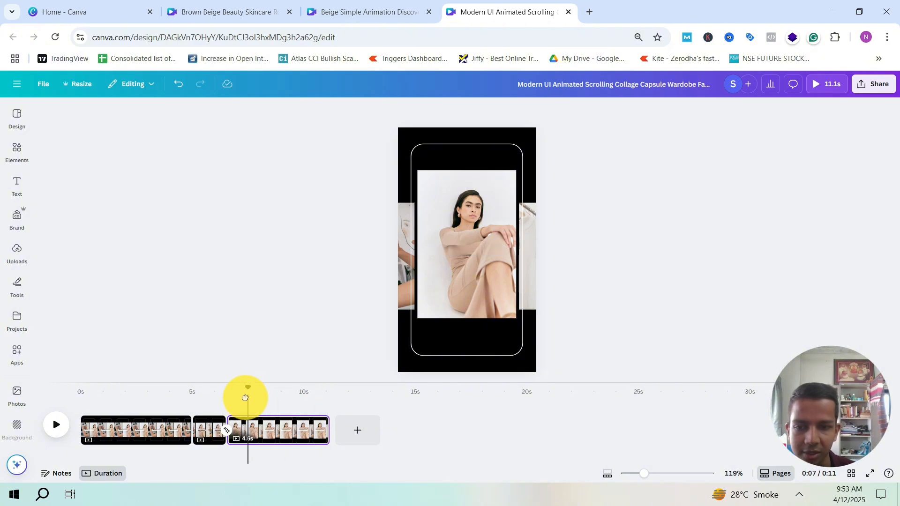
left_click_drag(245, 398, 118, 390)
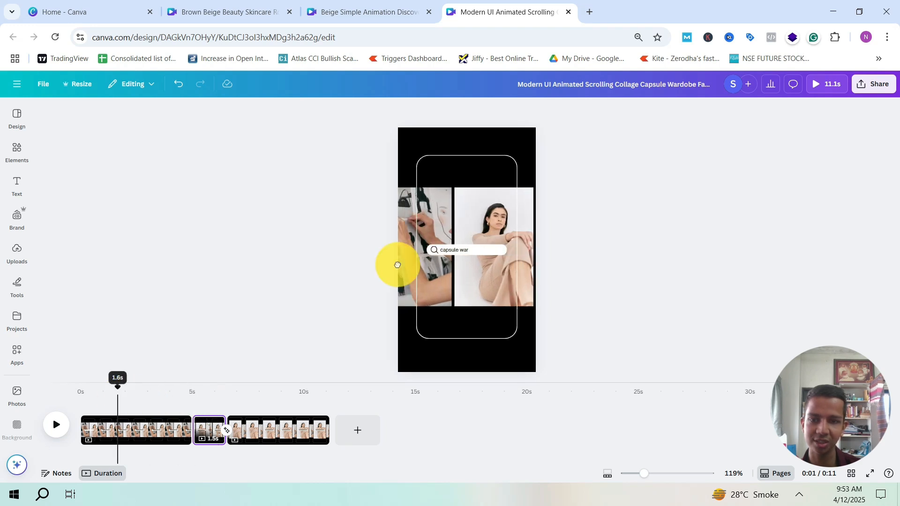
left_click(402, 204)
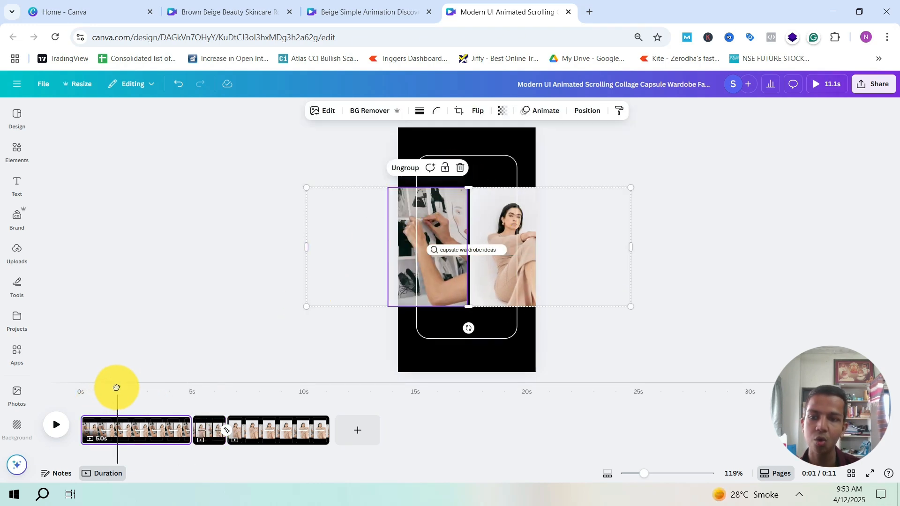
Compare the left and right collage photos on the second page with the first page at about 2.0 s.
left_click_drag(117, 388, 212, 391)
left_click(406, 217)
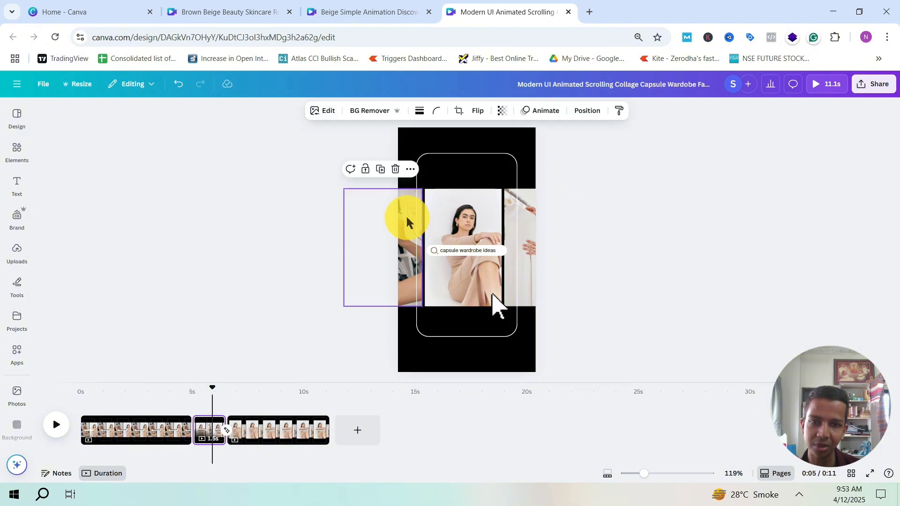
left_click(521, 196)
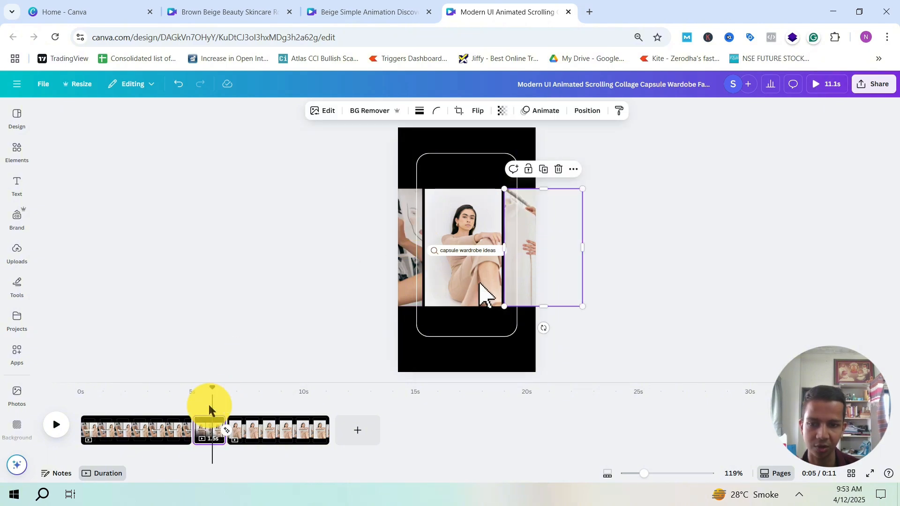
left_click_drag(213, 387, 128, 387)
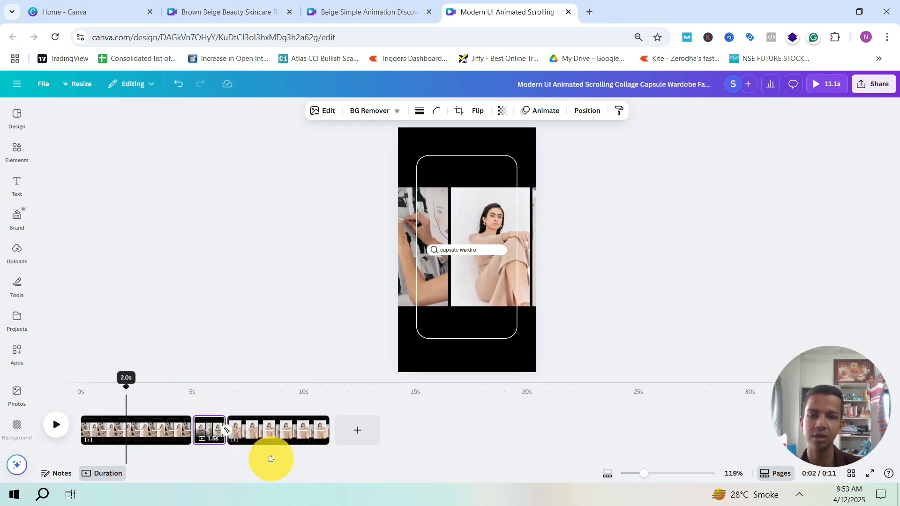
Delete the second and third pages and return to the start of the remaining first page.
left_click_drag(268, 436, 218, 436)
left_click(218, 435)
key("BackSpace")
left_click(138, 434)
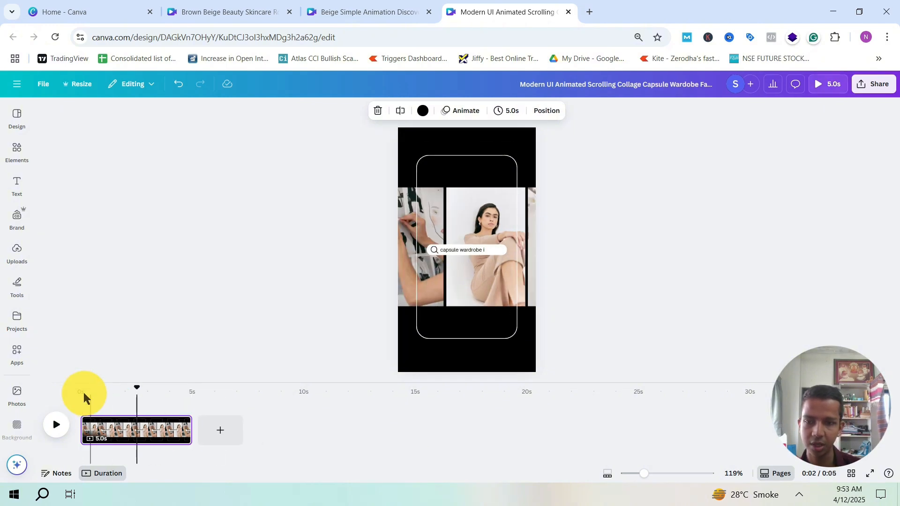
left_click_drag(137, 389, 77, 381)
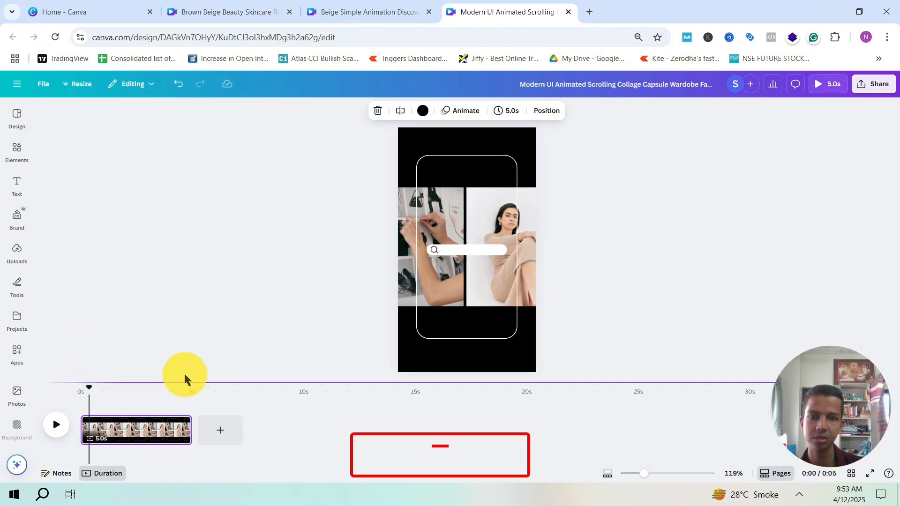
Undo the ungrouping of the collage photos and scale the group down so all four photos show on the page.
left_click(402, 209)
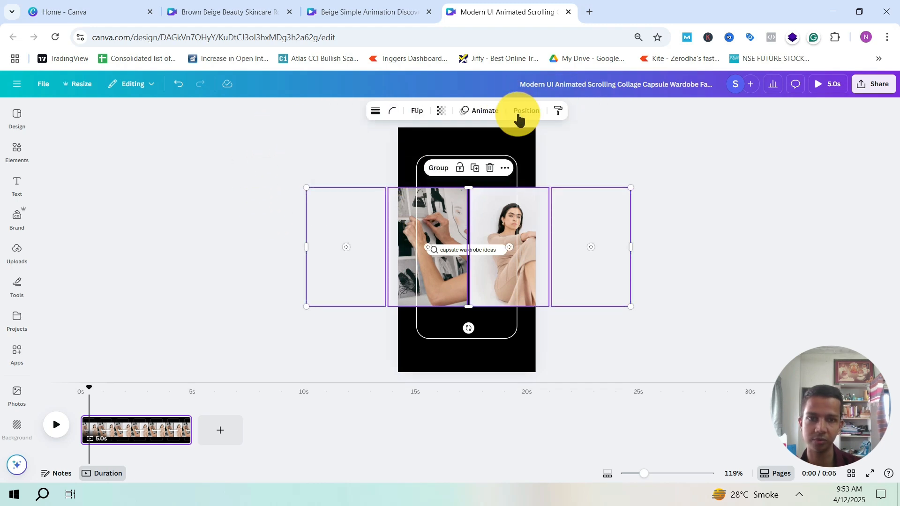
key("ctrl+z")
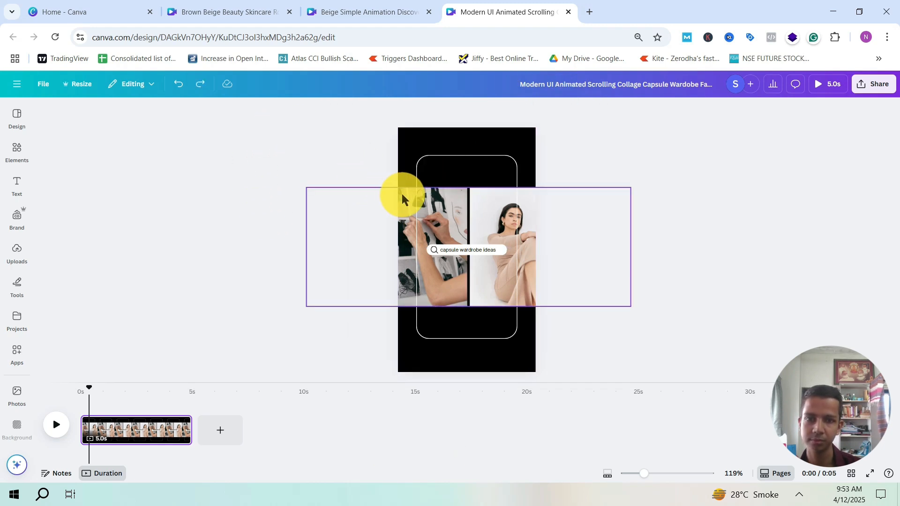
left_click(401, 193)
left_click_drag(312, 187, 446, 258)
left_click(503, 192)
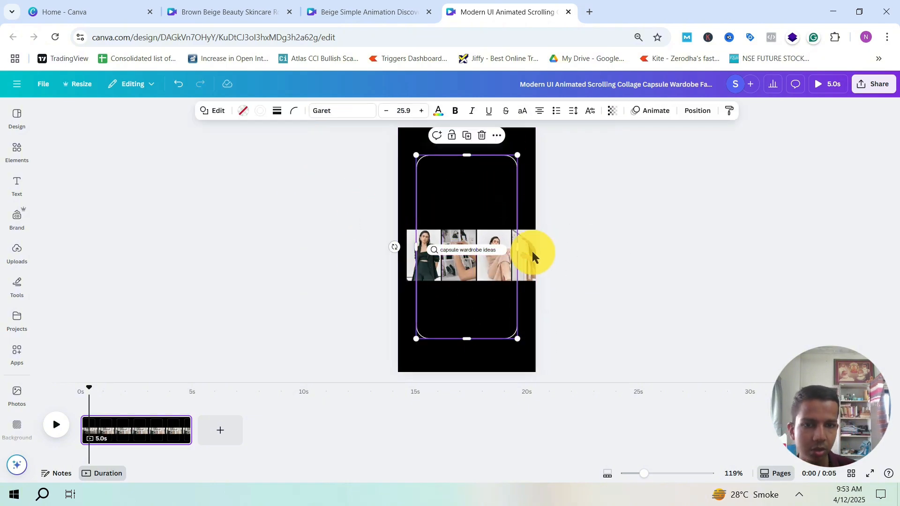
left_click(588, 216)
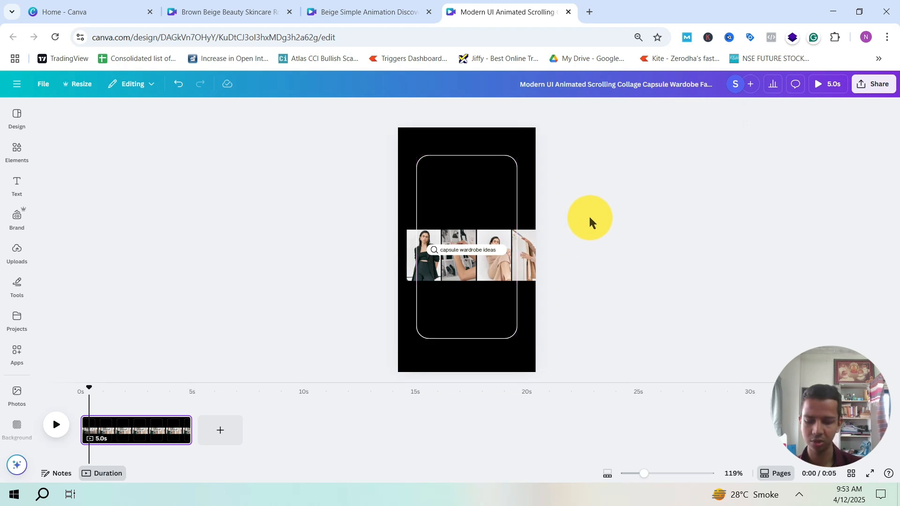
Add a square above the collage photos and fill it with white.
key("r")
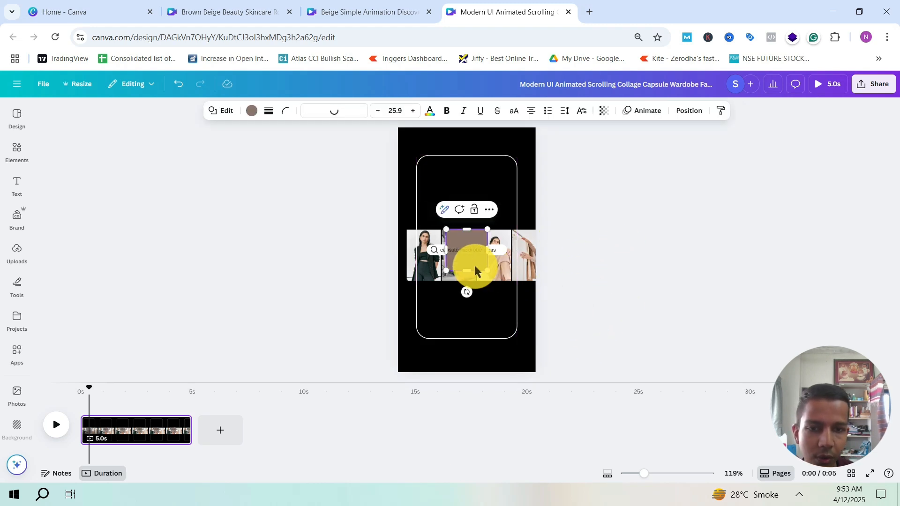
left_click_drag(469, 258, 469, 195)
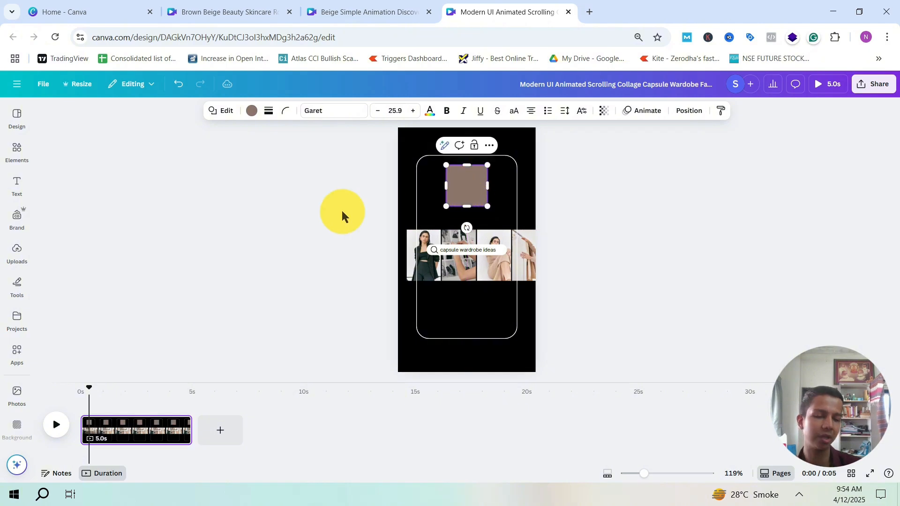
left_click(252, 111)
left_click(176, 185)
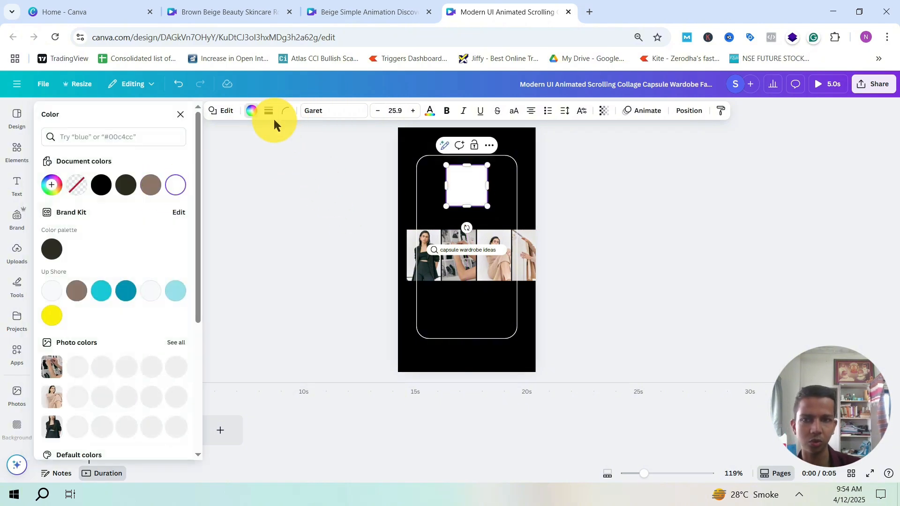
Give the square a solid border and colour the border white.
left_click(268, 117)
left_click_drag(209, 173, 222, 171)
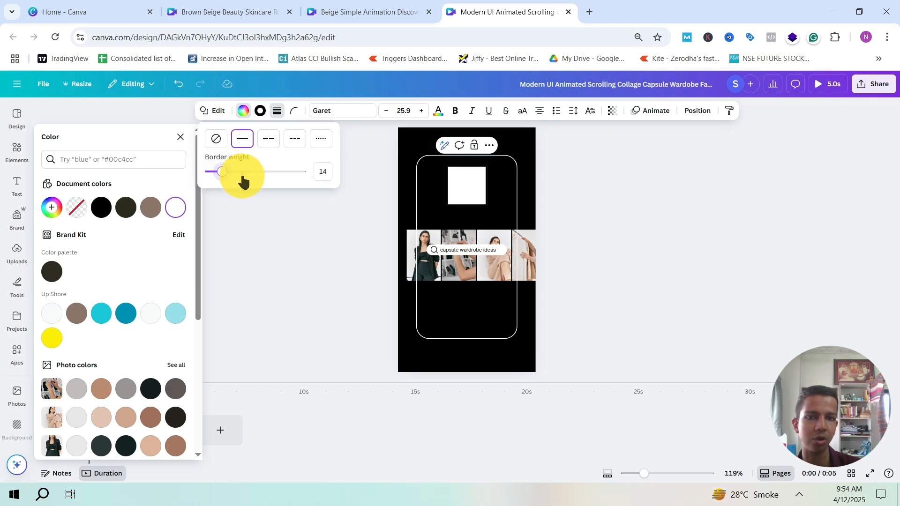
left_click(260, 111)
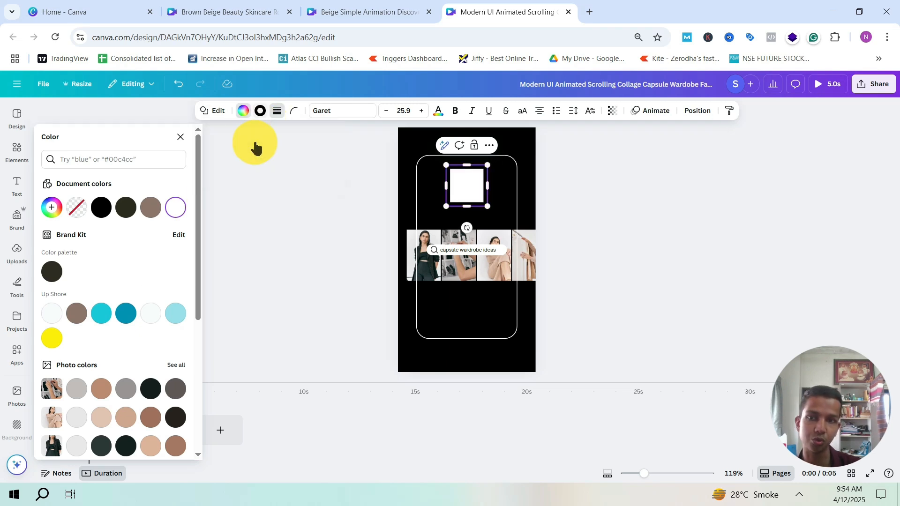
left_click(129, 211)
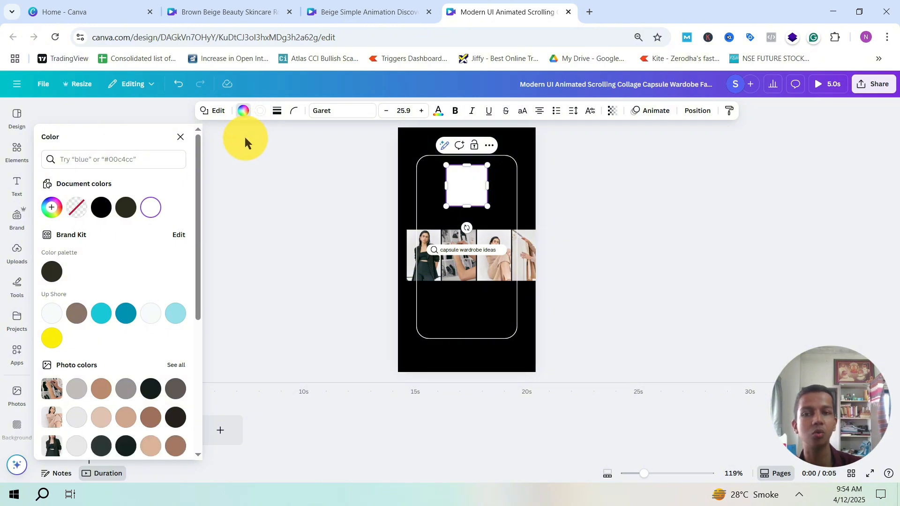
Turn the square into a larger unfilled outline with rounded corners and a border weight of 8.
left_click(77, 208)
left_click_drag(488, 206, 529, 253)
left_click(294, 110)
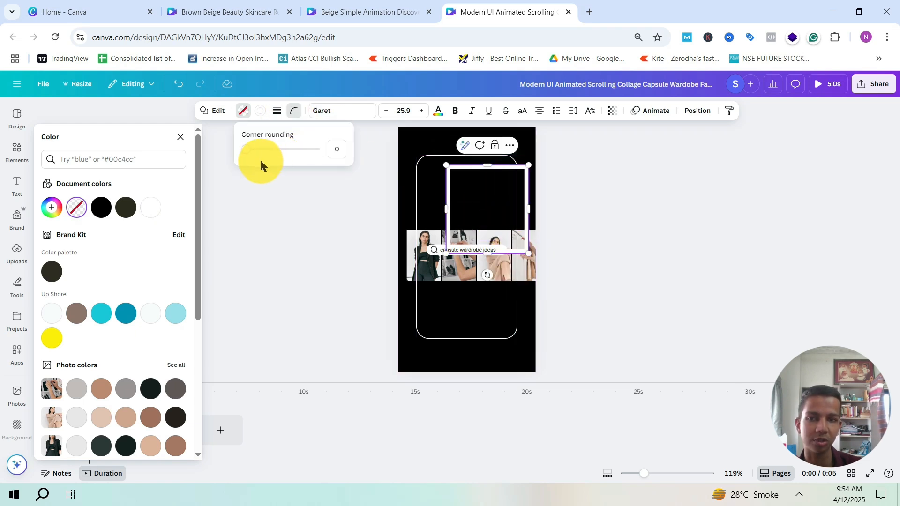
left_click_drag(246, 149, 229, 180)
left_click(277, 111)
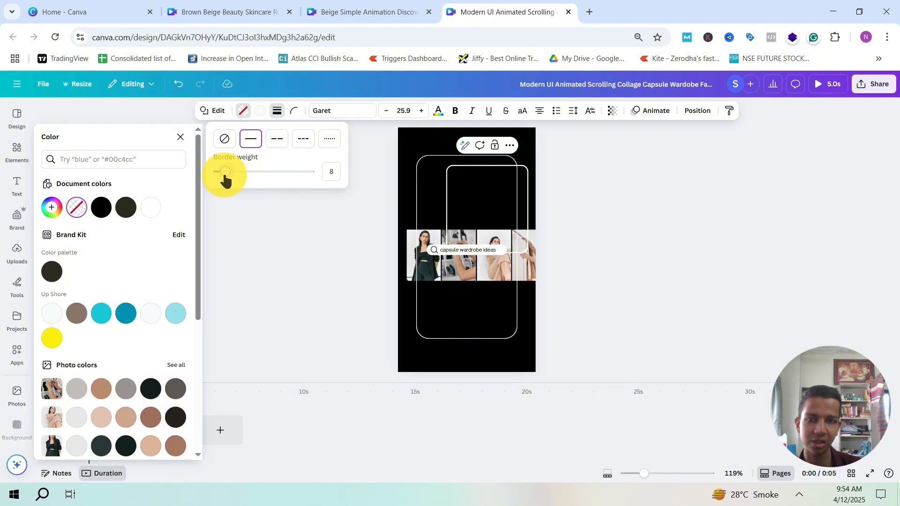
Stretch the rounded outline into a tall frame inside the existing phone outline and remove it from the page.
left_click_drag(502, 186, 473, 177)
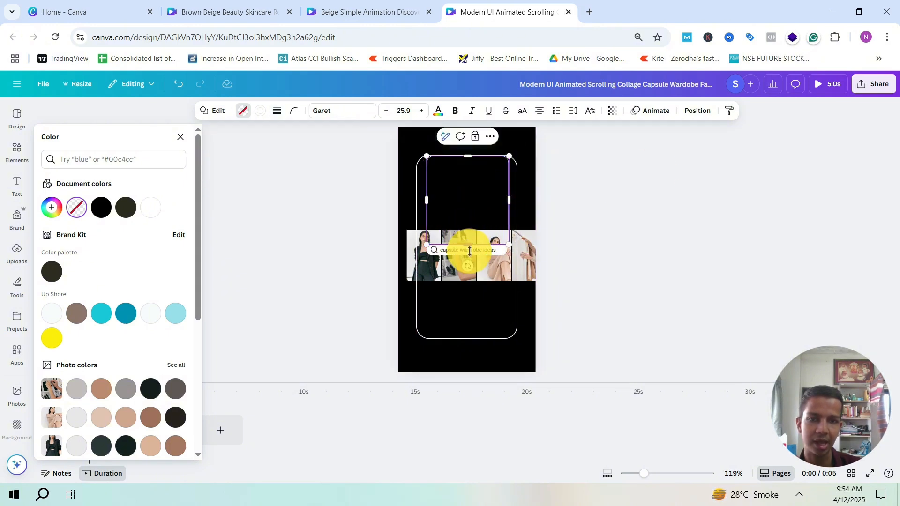
left_click_drag(466, 245, 472, 348)
left_click_drag(479, 310, 655, 293)
key("Escape")
Enlarge the grouped collage photos and shift them right, vertically centred, so only the first photo overlaps the page.
left_click(528, 258)
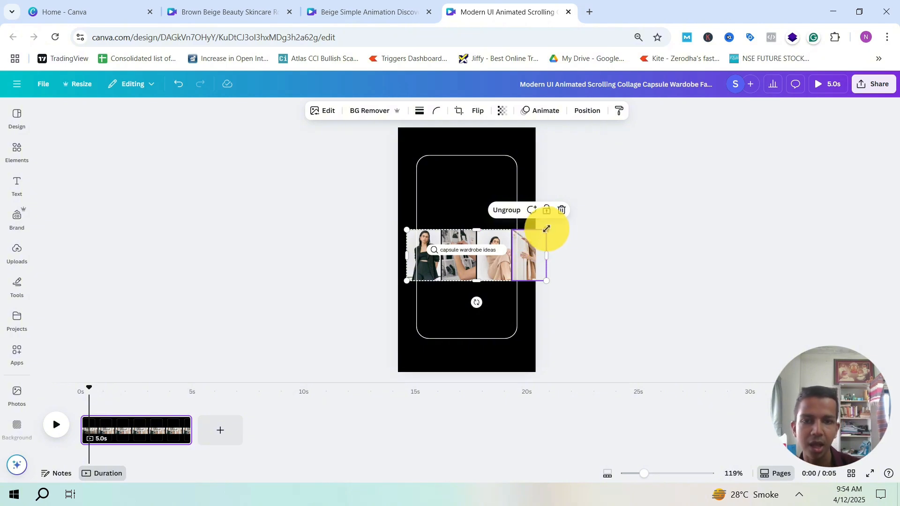
left_click_drag(546, 229, 774, 174)
left_click_drag(609, 245, 662, 251)
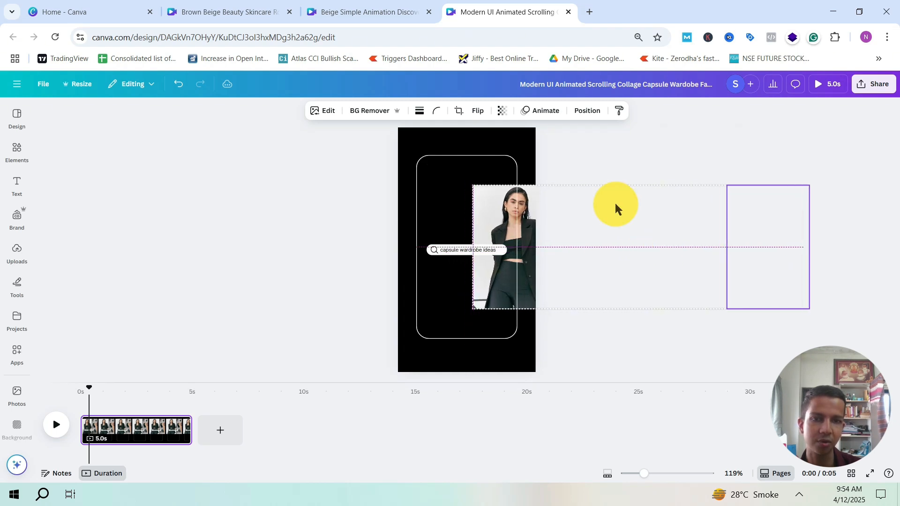
Examine the animation options for the collage photos, including element animations, custom movement settings and the group animation list.
left_click(547, 111)
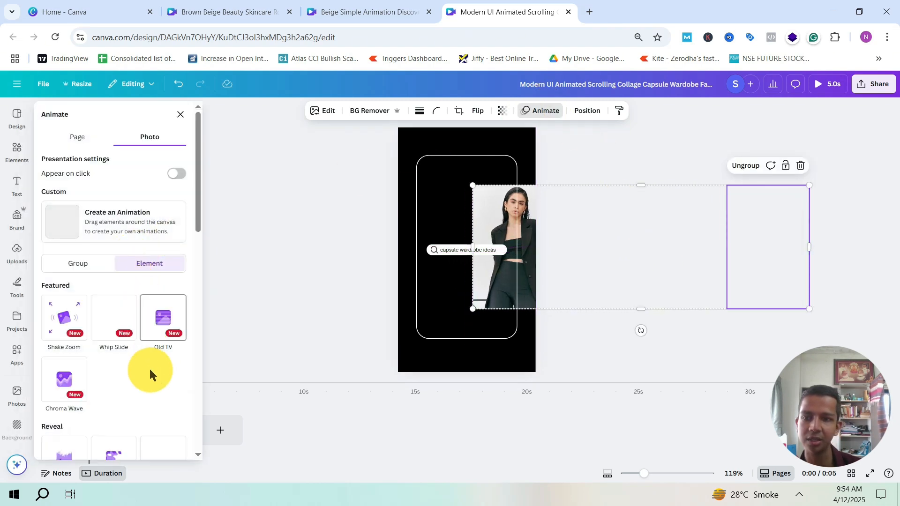
left_click(107, 322)
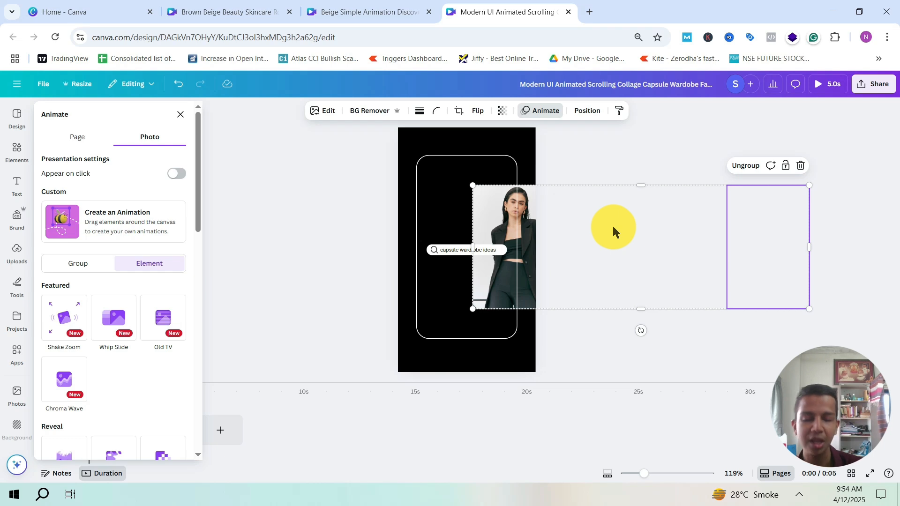
left_click(521, 204)
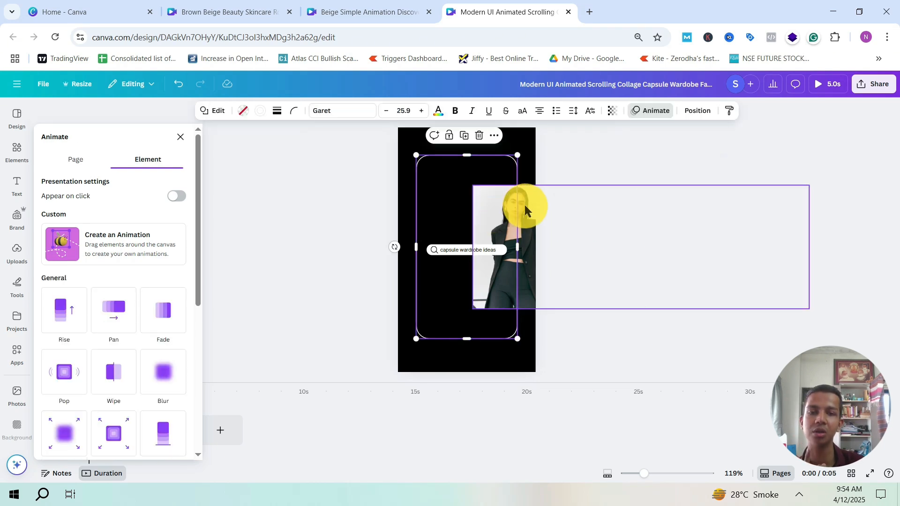
left_click(524, 205)
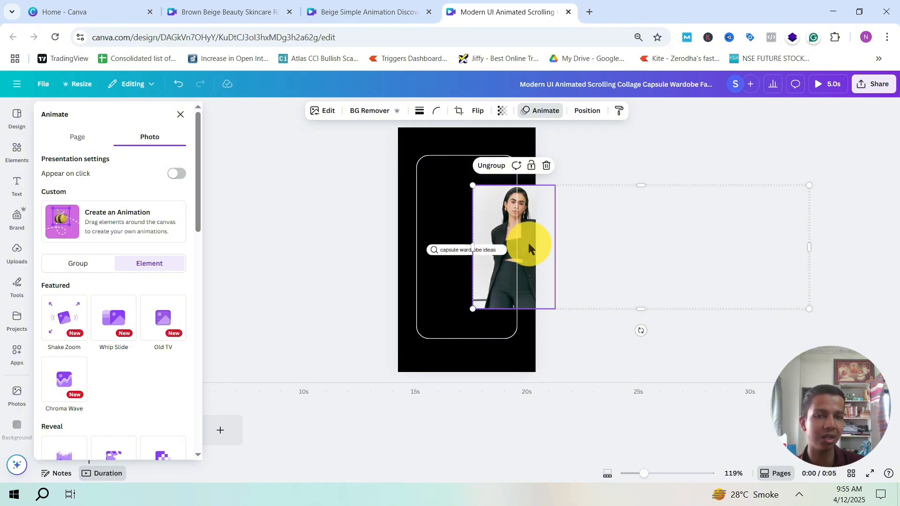
left_click(472, 309)
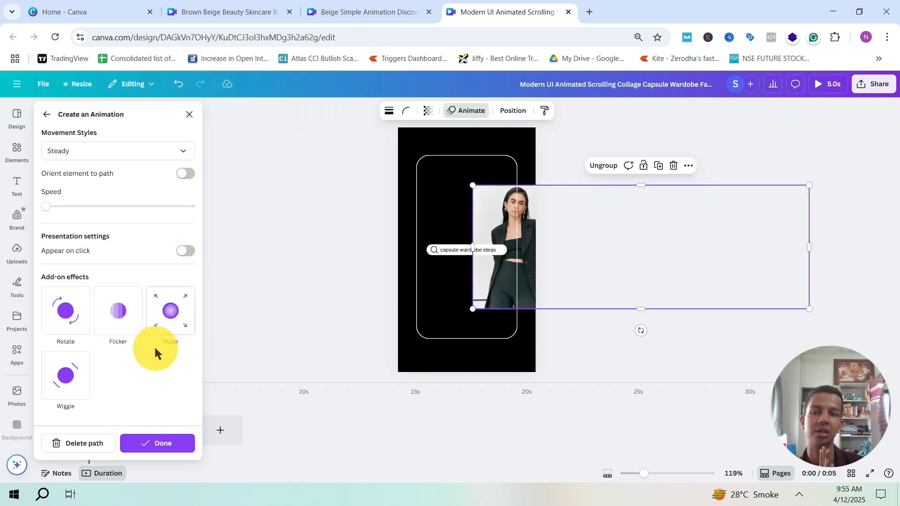
left_click(47, 115)
scroll(139, 263, "down", 4)
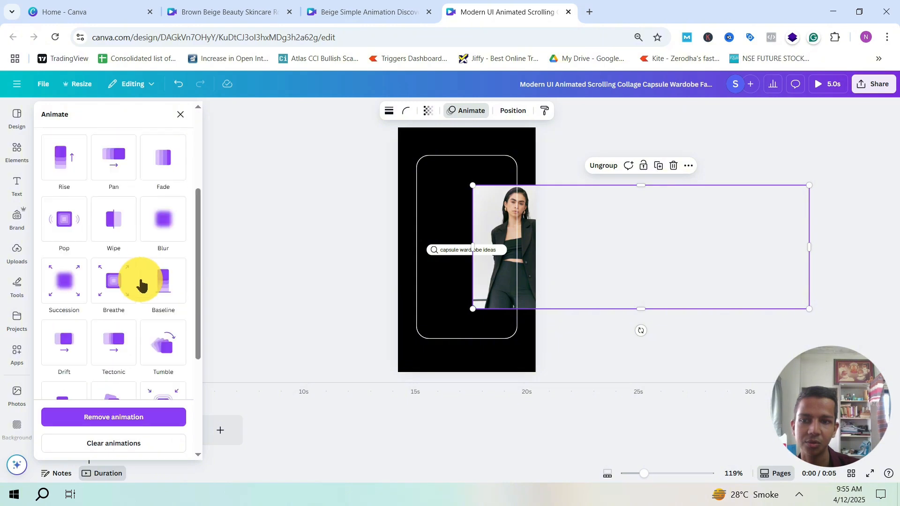
scroll(119, 281, "up", 2)
scroll(131, 221, "down", 5)
scroll(125, 261, "up", 7)
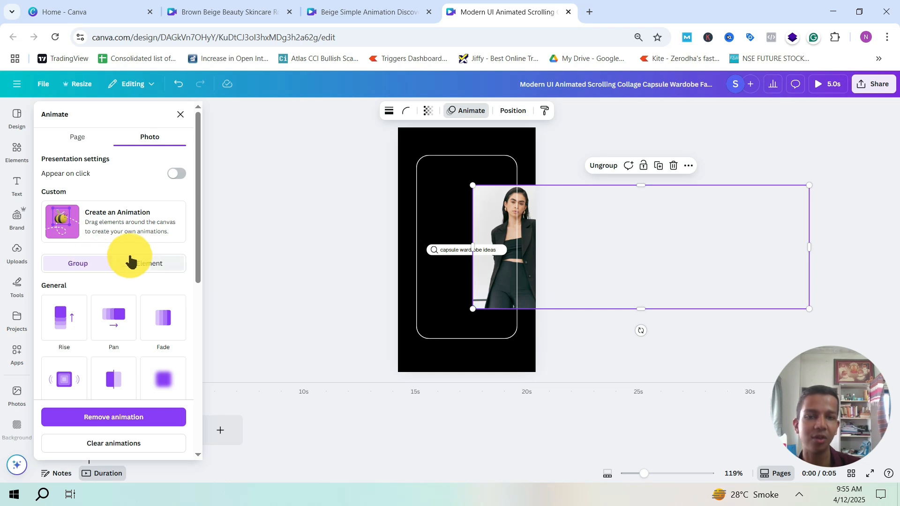
Compare the element and group animation options for the photo of the woman in black and preview Drift on the group.
left_click(149, 266)
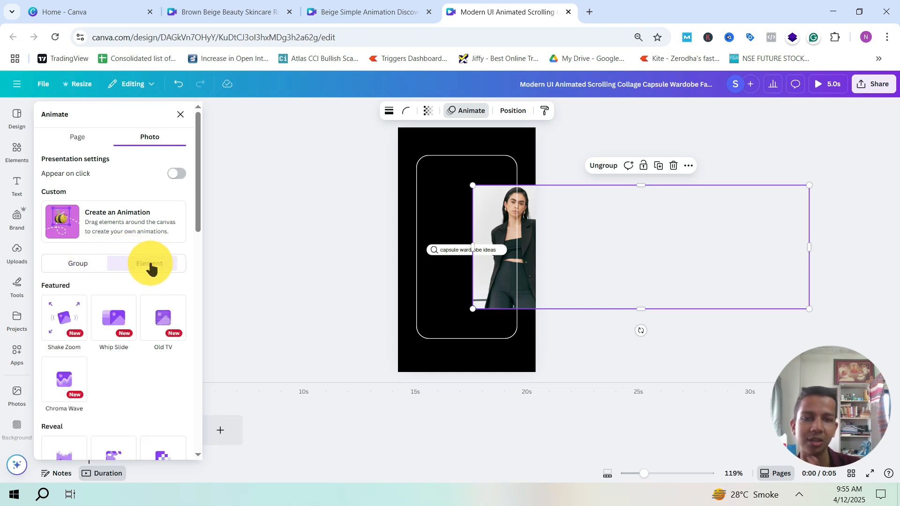
left_click(527, 198)
left_click(85, 268)
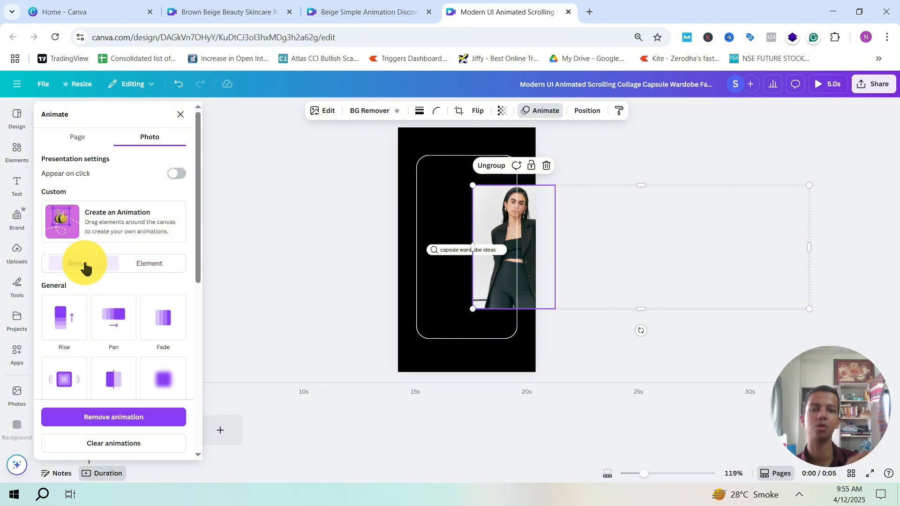
scroll(130, 305, "down", 1)
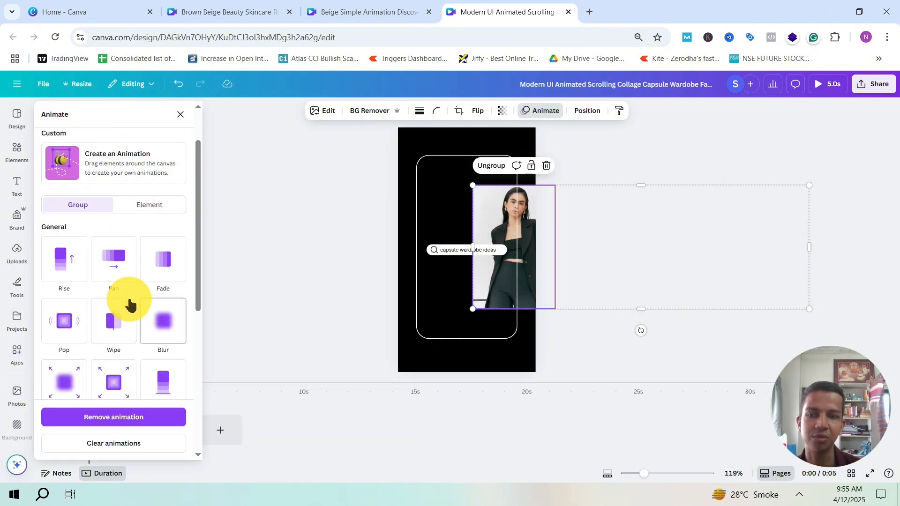
scroll(100, 338, "down", 2)
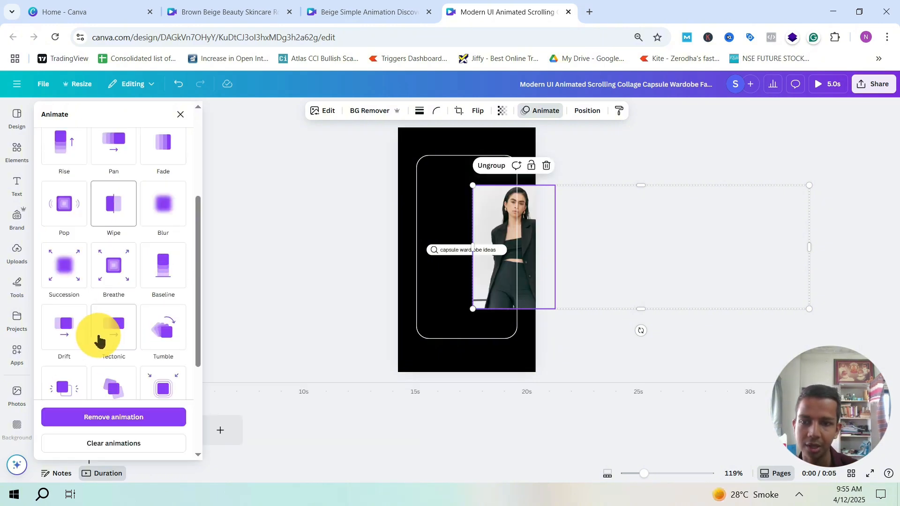
scroll(96, 338, "down", 1)
left_click(67, 270)
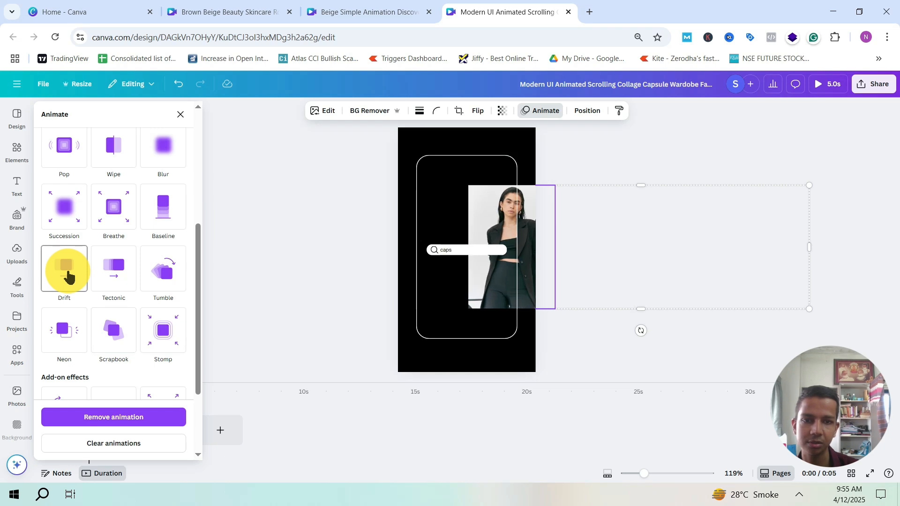
Check the photo group's custom movement settings and return to the group animations to try Drift again.
left_click(472, 311)
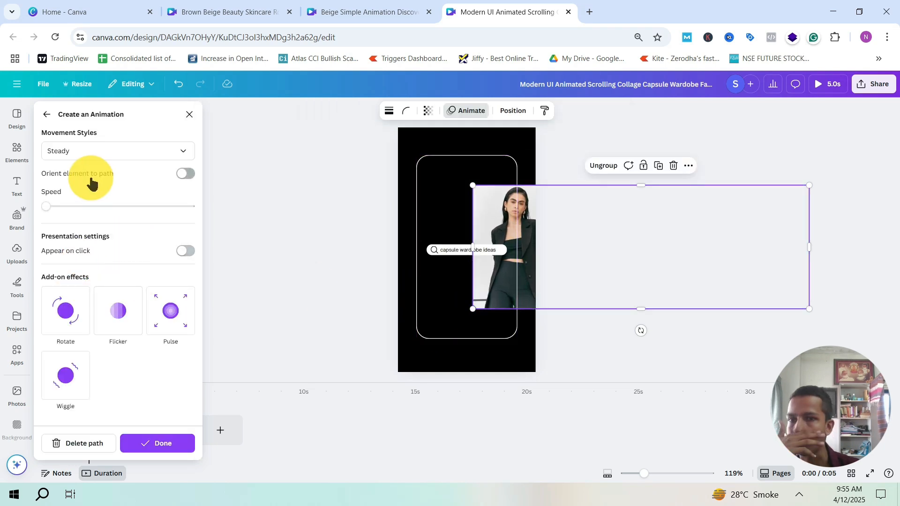
left_click(48, 117)
scroll(120, 261, "down", 5)
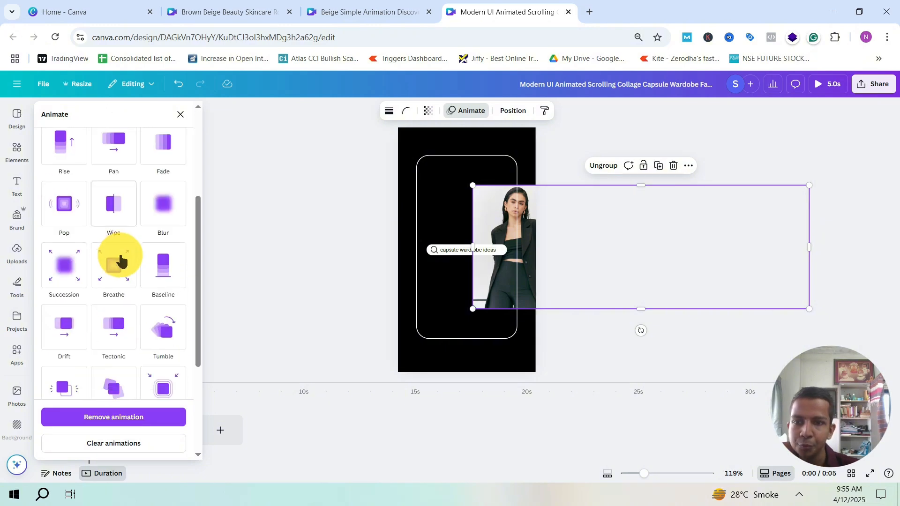
left_click(71, 334)
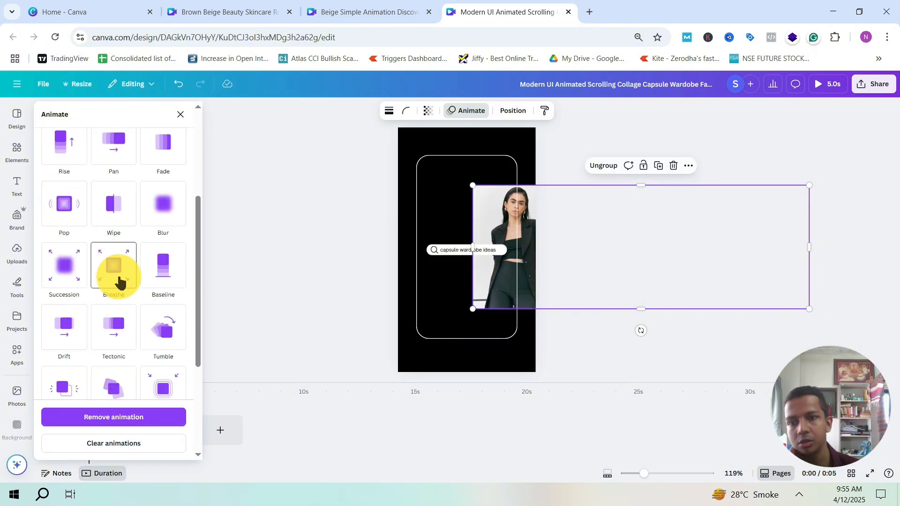
Replace the photo group's custom movement path with a straight horizontal leftward path that brings the seated woman's photo inside the phone outline.
scroll(108, 263, "up", 5)
left_click(110, 227)
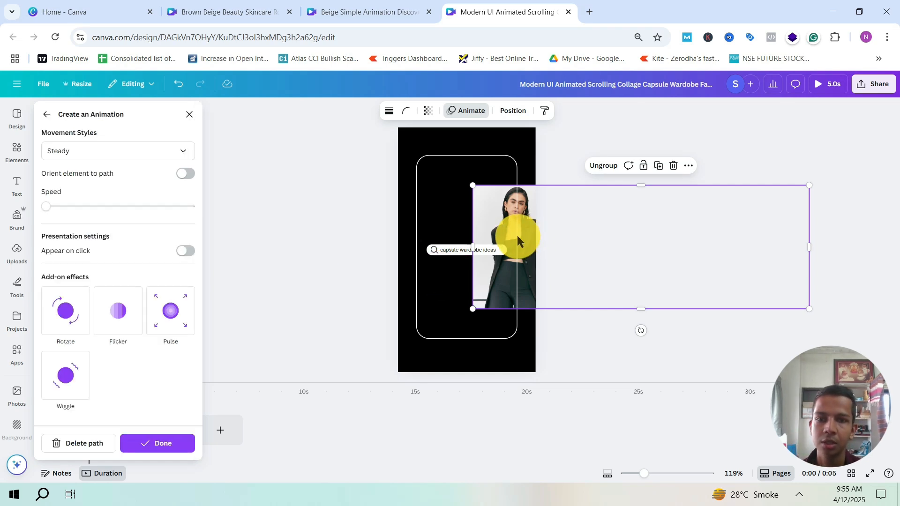
left_click(75, 443)
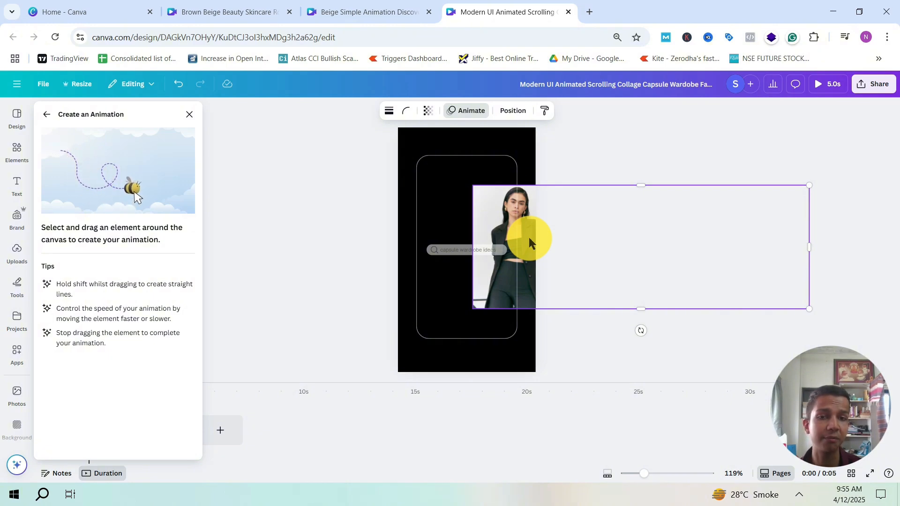
left_click_drag(529, 237, 301, 236)
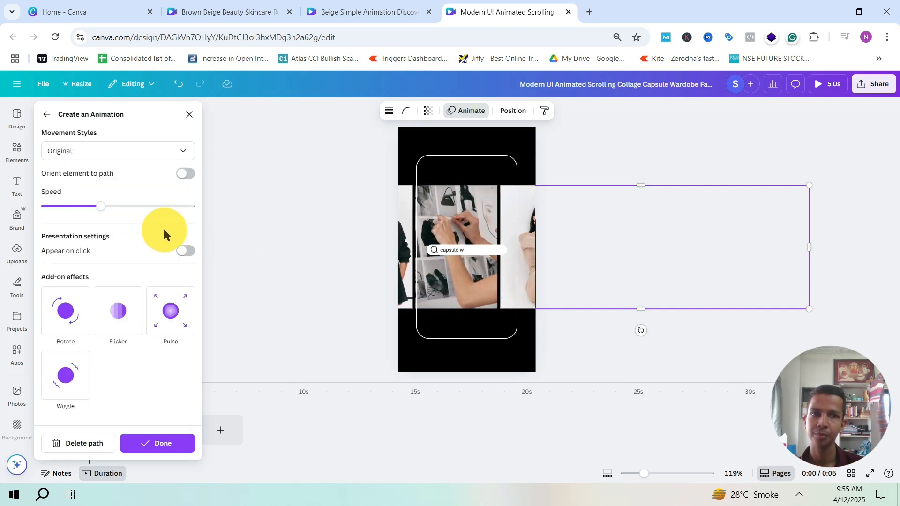
left_click(78, 444)
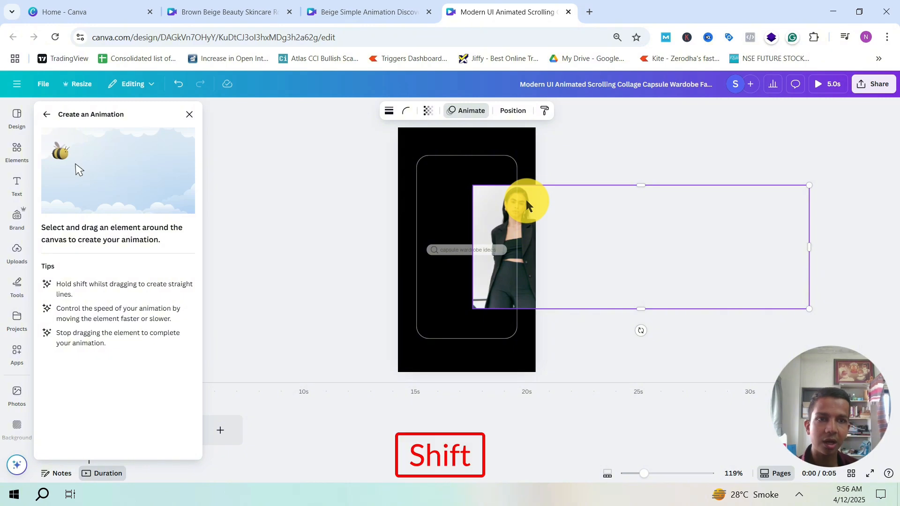
left_click_drag(525, 198, 319, 196)
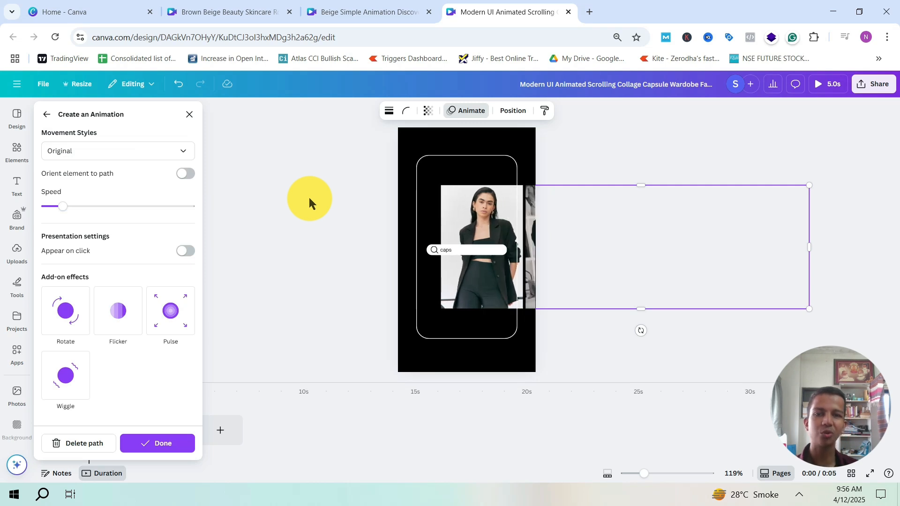
Set the movement style of the photo group's custom path to Smooth.
left_click(136, 157)
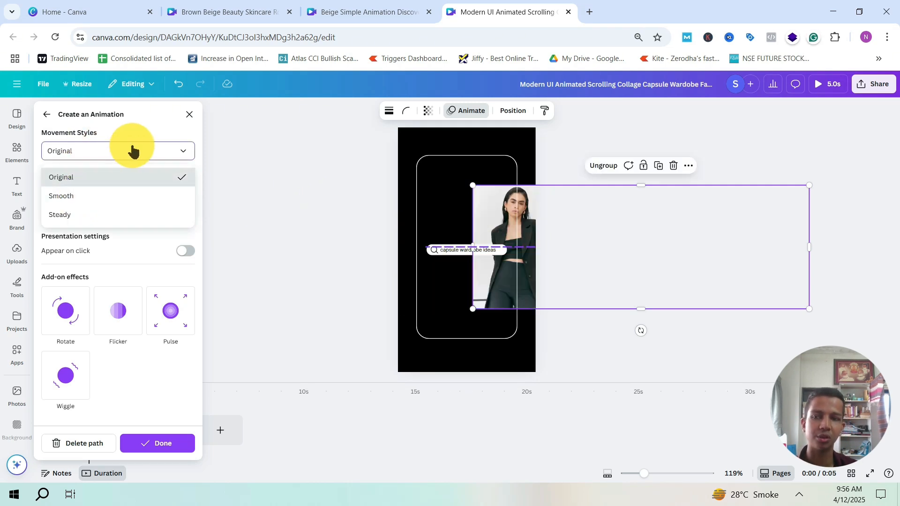
left_click(112, 141)
left_click(114, 149)
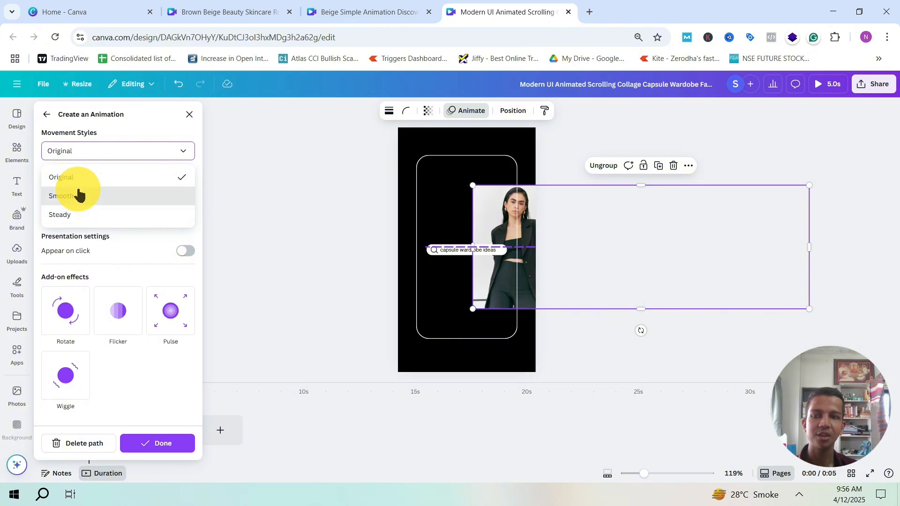
left_click(78, 195)
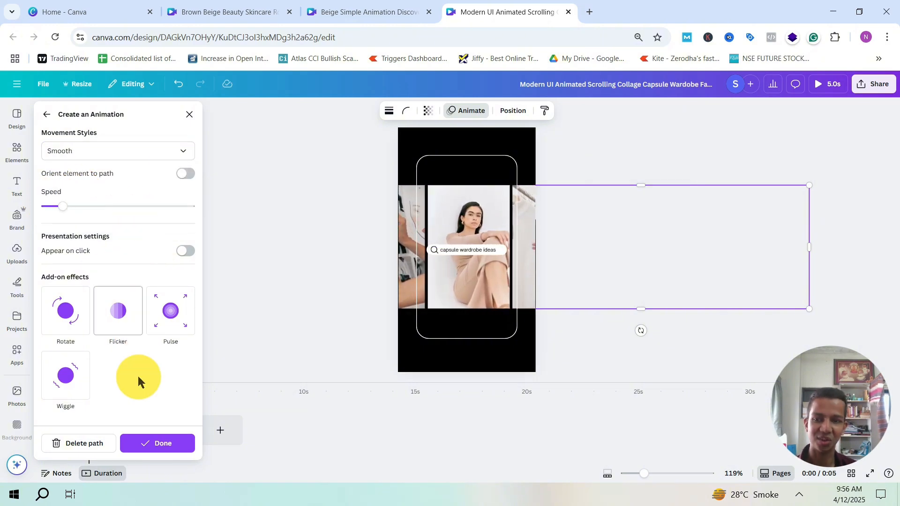
Try the Rotate, Flicker, Pulse and Wiggle add-on effects on the photo group and finish its custom animation.
left_click(67, 322)
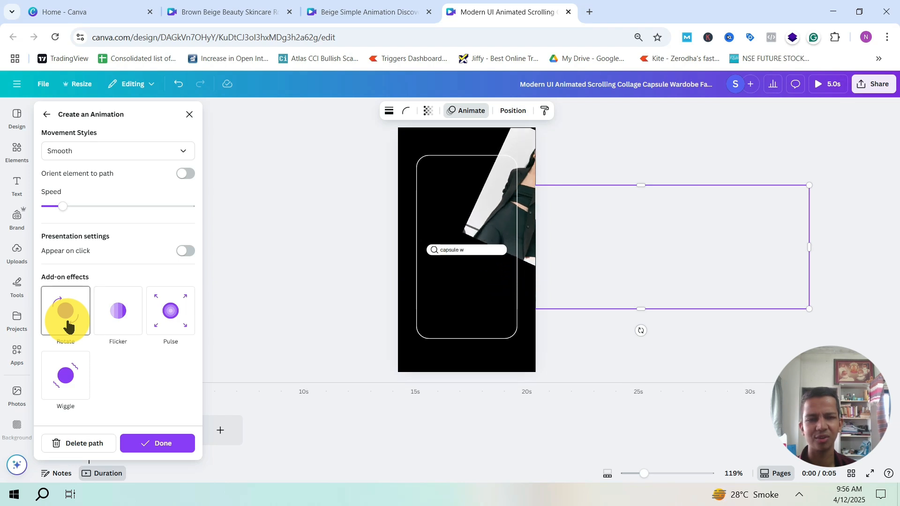
left_click(123, 330)
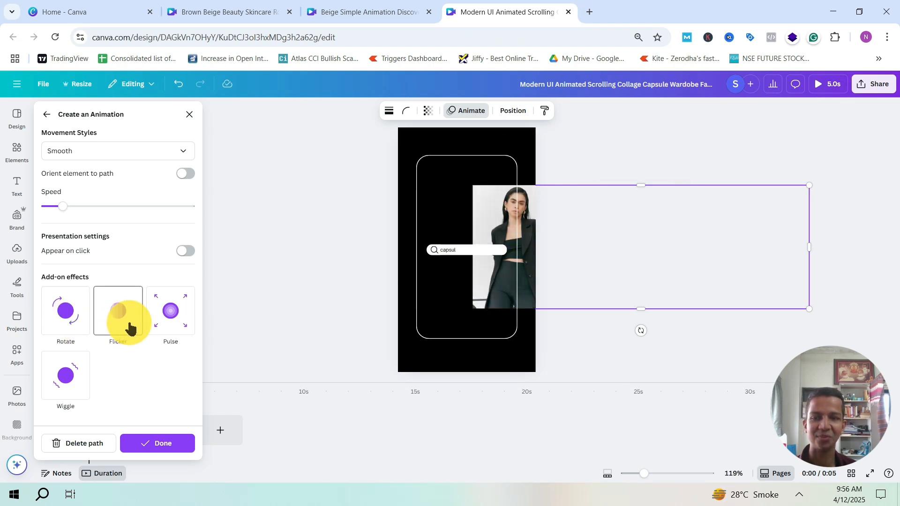
left_click(188, 321)
left_click(70, 378)
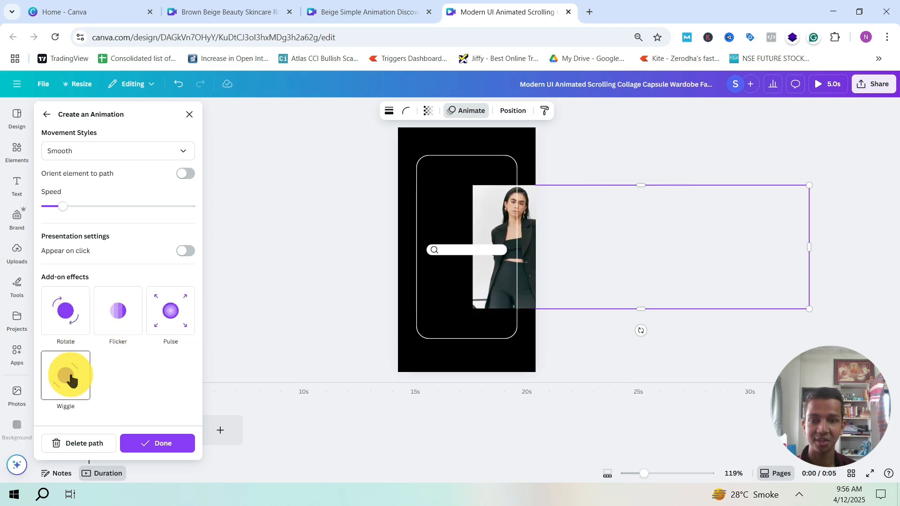
left_click(147, 444)
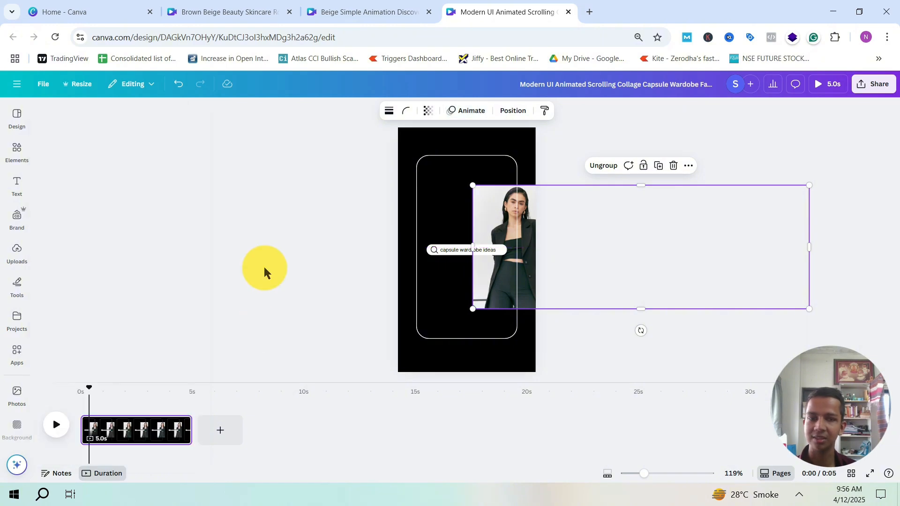
Play the page from near its start to check the photo group's scrolling movement.
left_click(87, 422)
key("space")
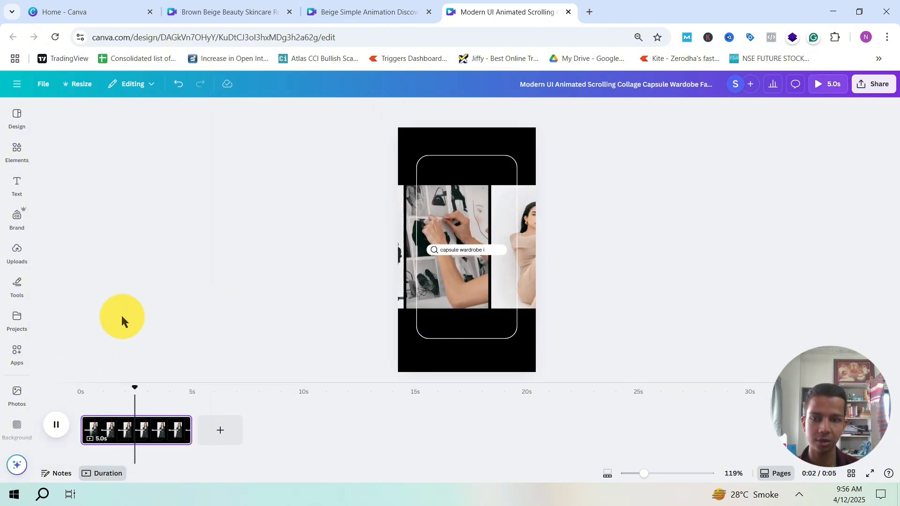
key("space")
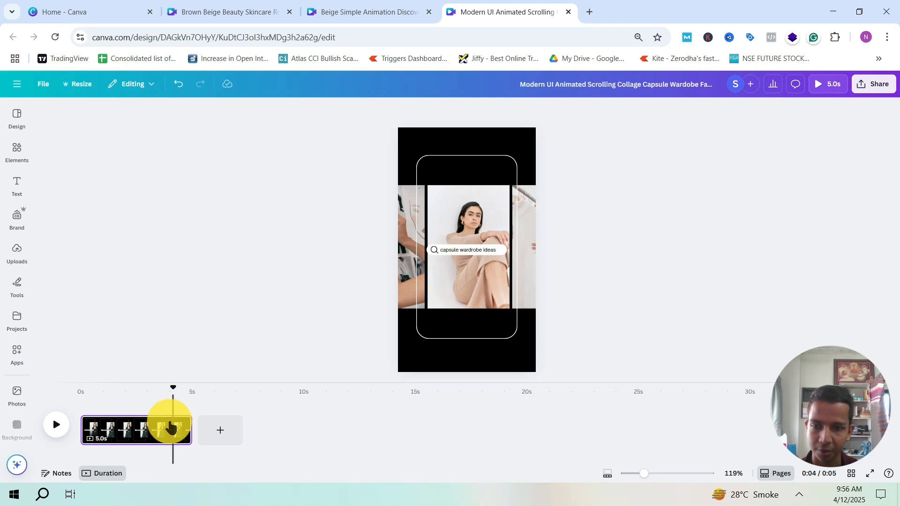
Duplicate the collage page as a second page in the timeline.
key("ctrl+d")
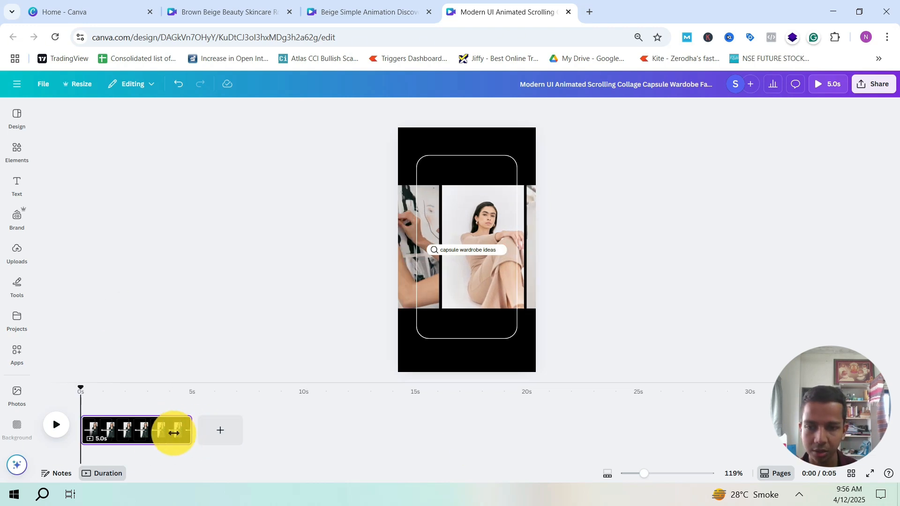
left_click(150, 440)
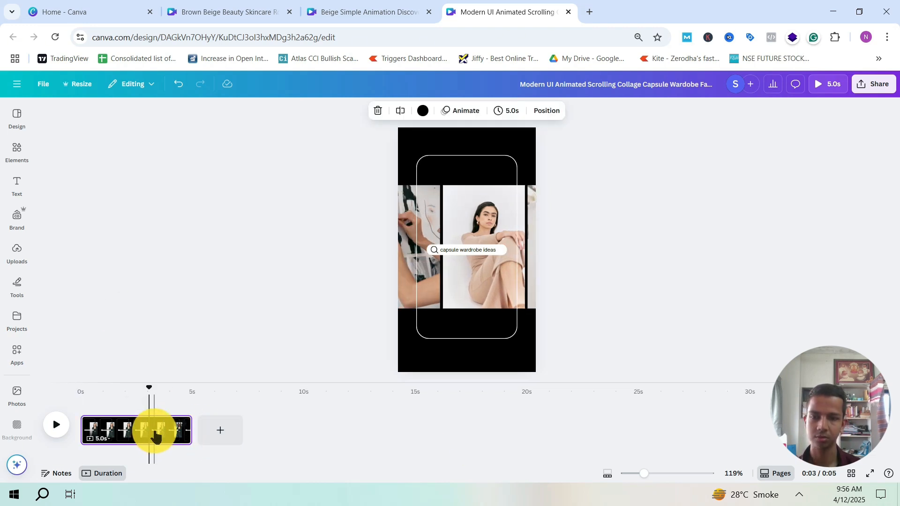
key("ctrl+d")
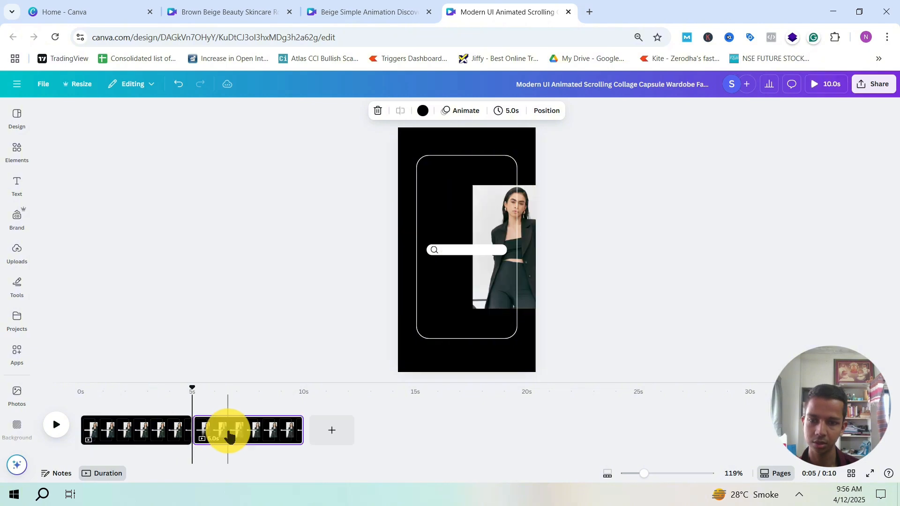
On the second page, shift the photo group left to centre the seated woman's photo in the phone outline, and delete the group's movement path.
left_click(228, 430)
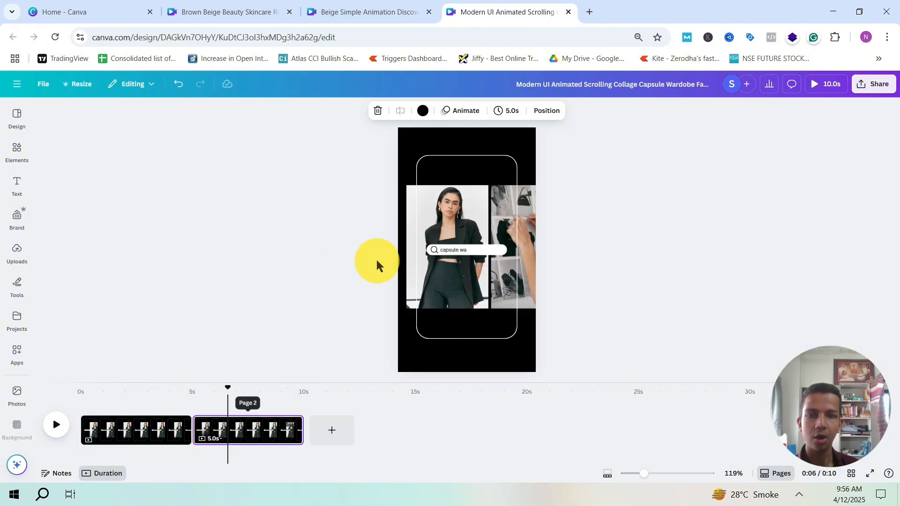
left_click(412, 193)
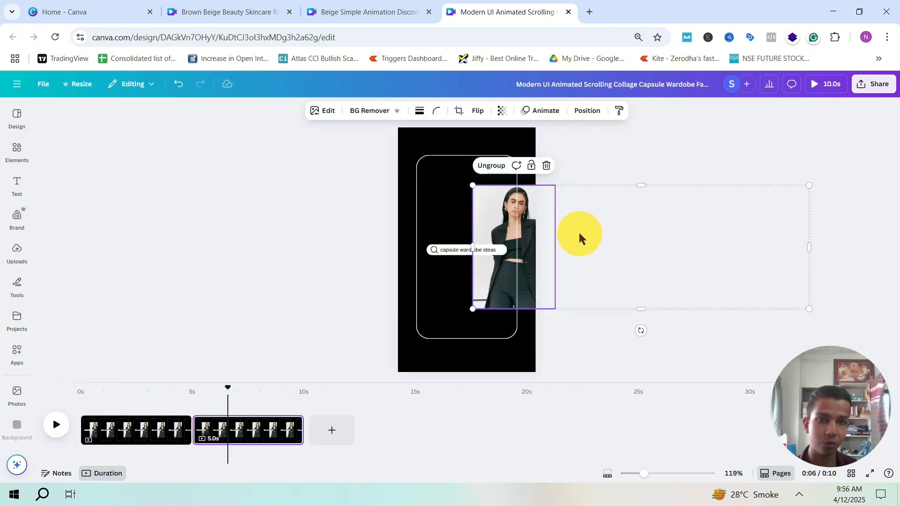
left_click_drag(516, 237, 334, 249)
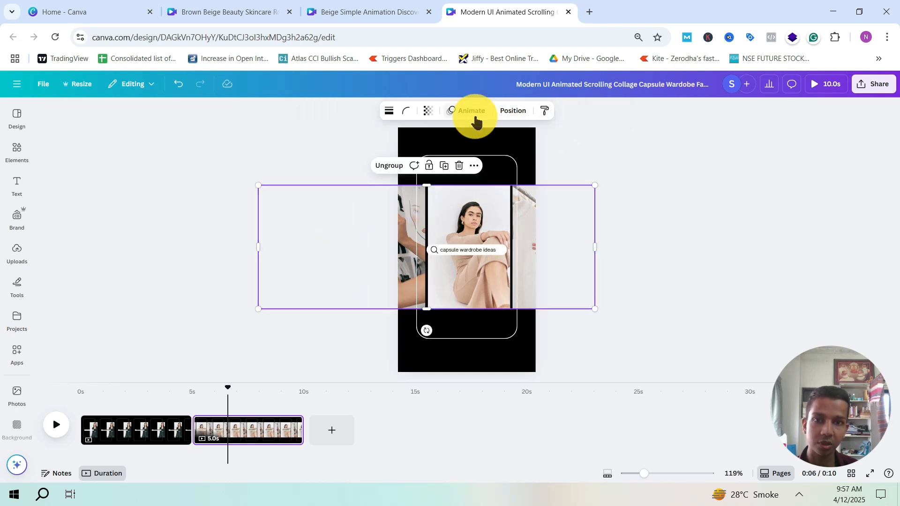
left_click(472, 111)
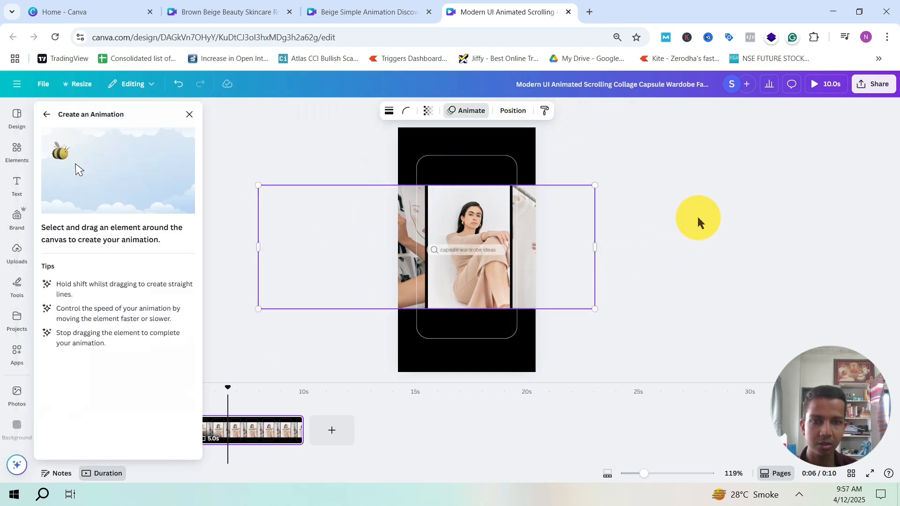
left_click(697, 221)
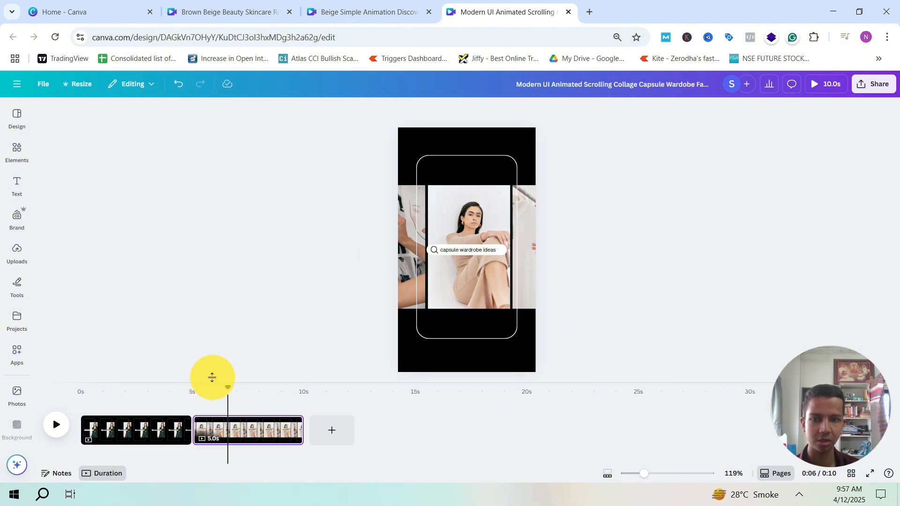
Remove the Typewriter animation from the "capsule wardrobe ideas" search text on the second page and check that page in the timeline.
left_click(233, 392)
left_click(415, 228)
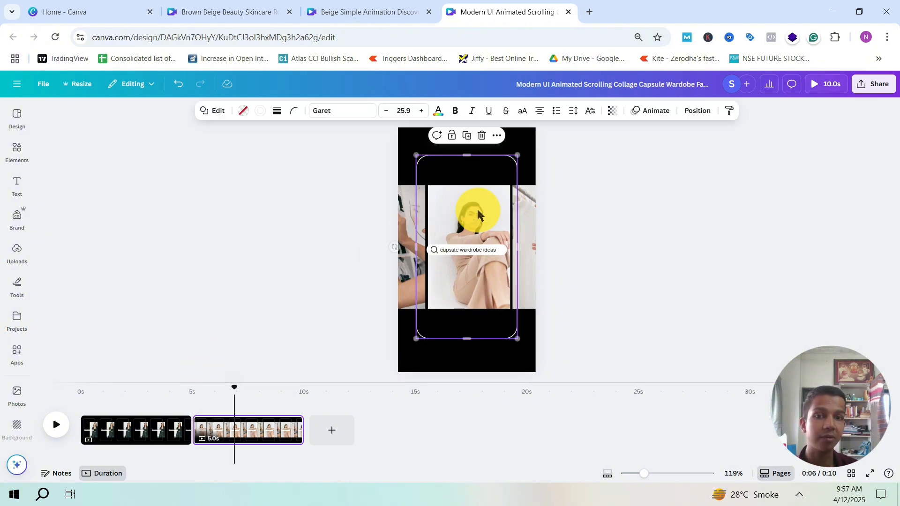
left_click(538, 195)
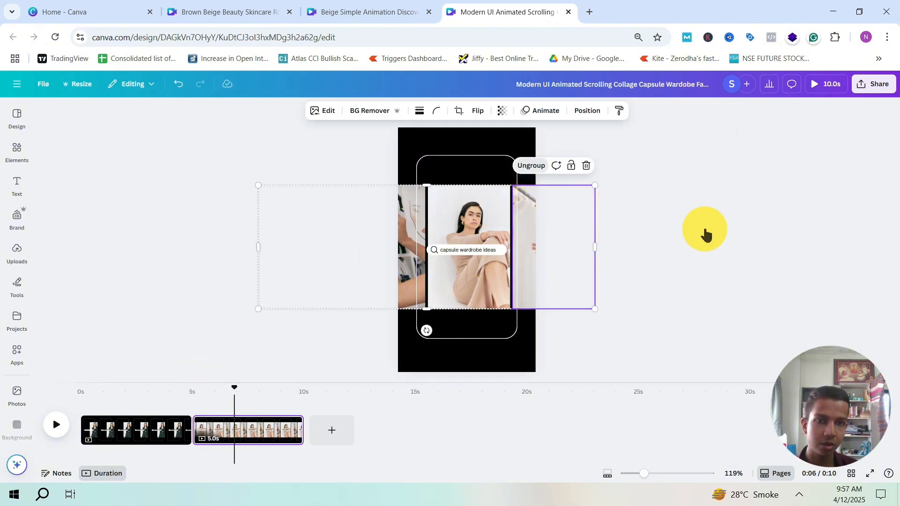
left_click(690, 225)
left_click(462, 253)
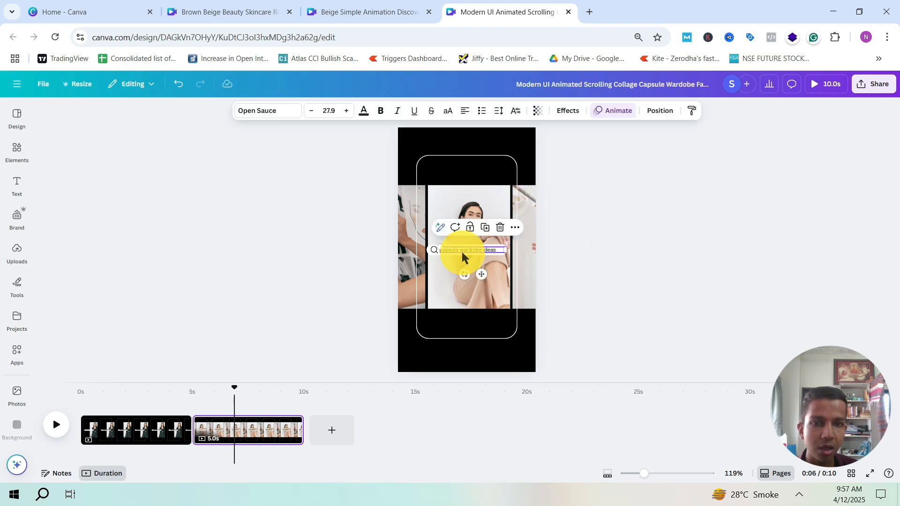
left_click_drag(239, 391, 260, 396)
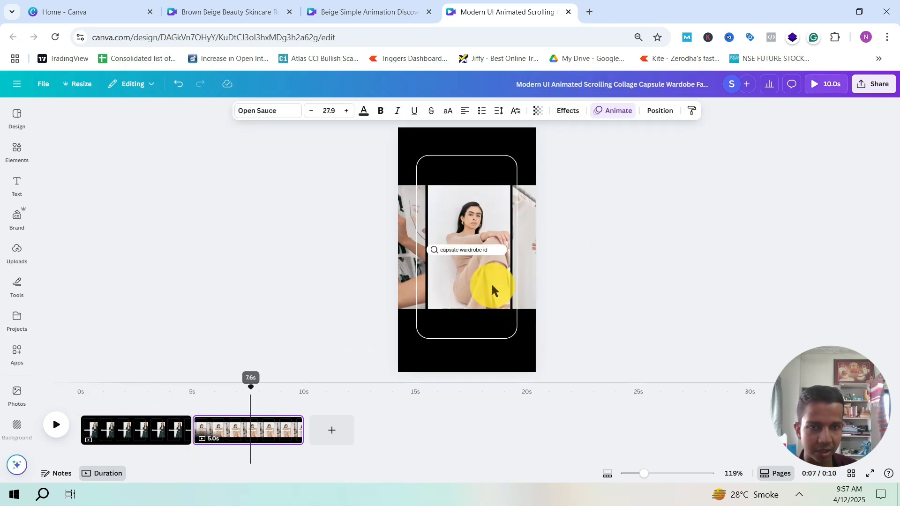
left_click(609, 112)
scroll(90, 302, "up", 1)
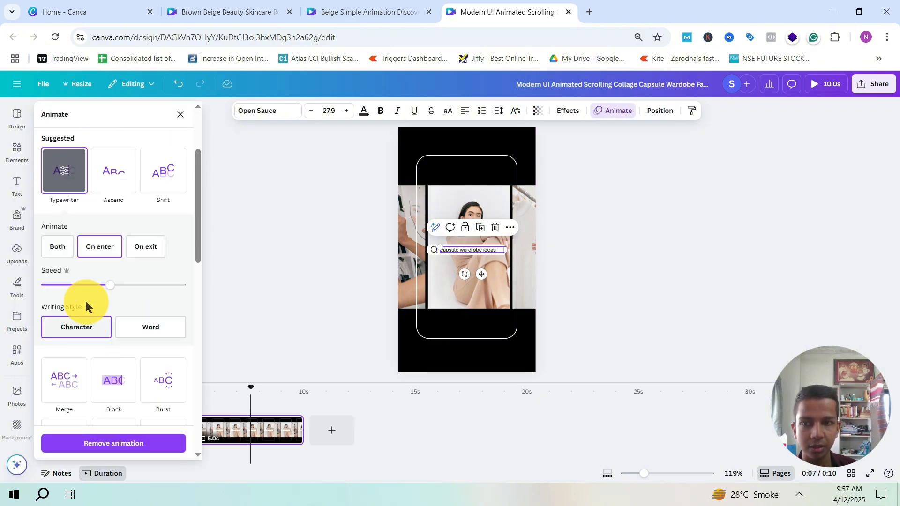
scroll(127, 281, "down", 10)
left_click(130, 451)
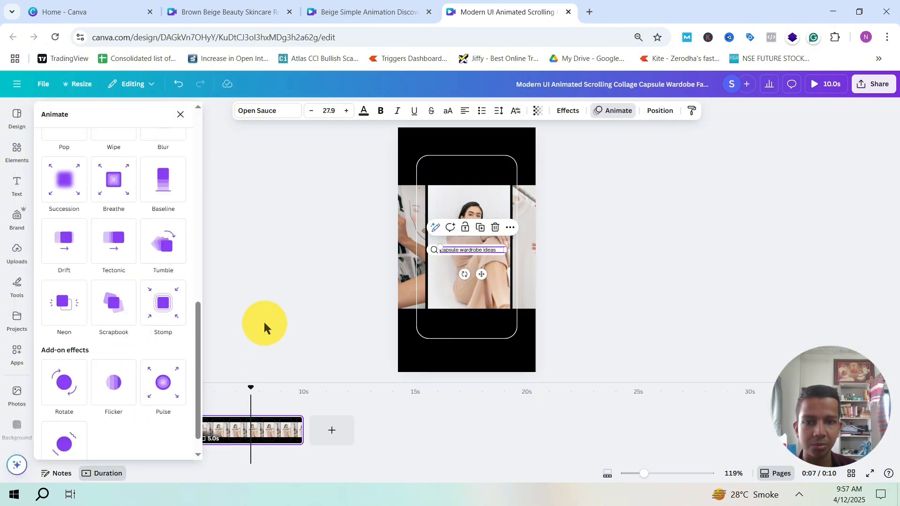
left_click(261, 320)
left_click_drag(249, 392, 214, 389)
Search the elements library for "mouse click".
left_click(18, 153)
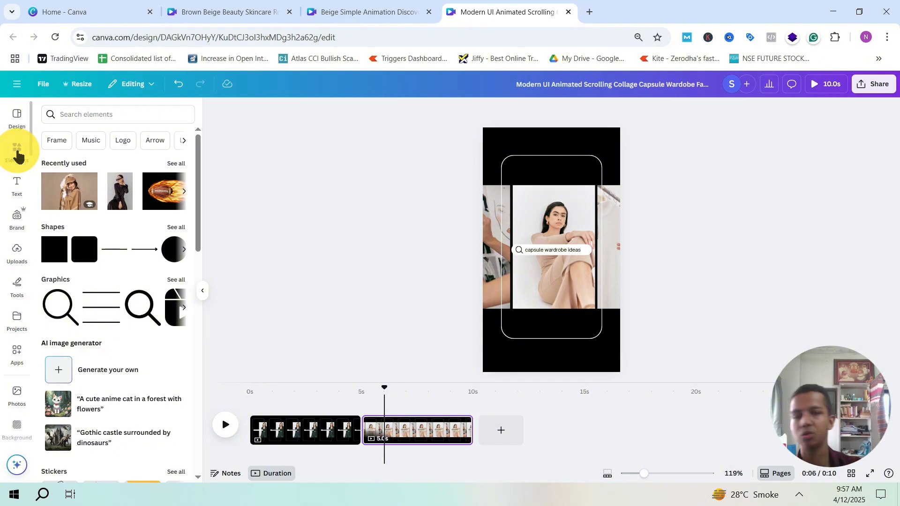
left_click(84, 113)
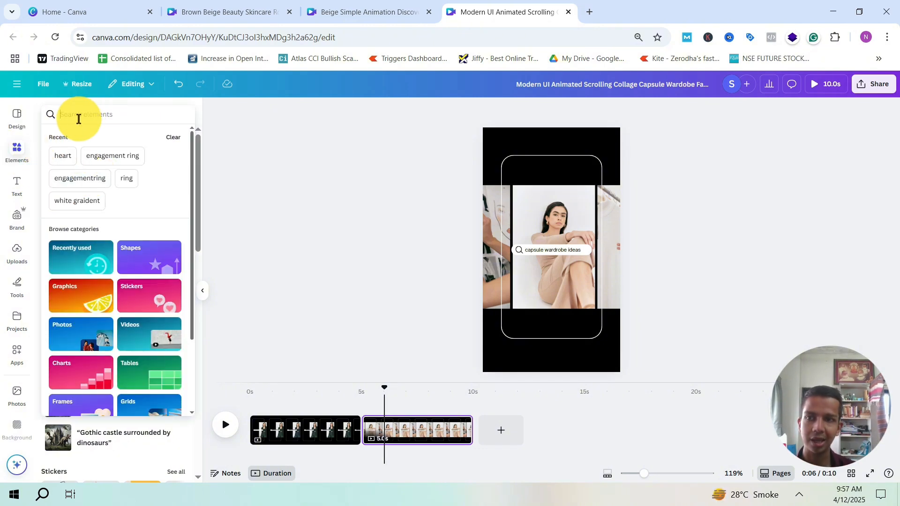
left_click(76, 118)
type("mouse click")
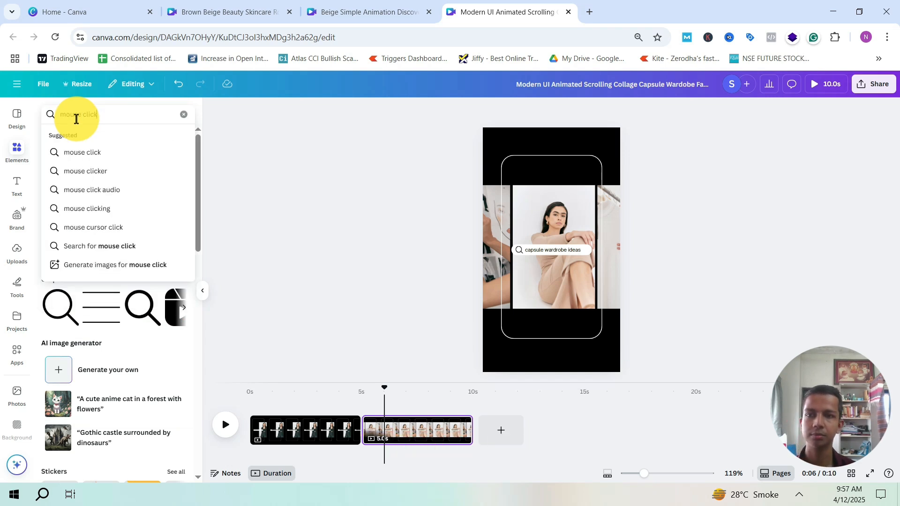
key("Return")
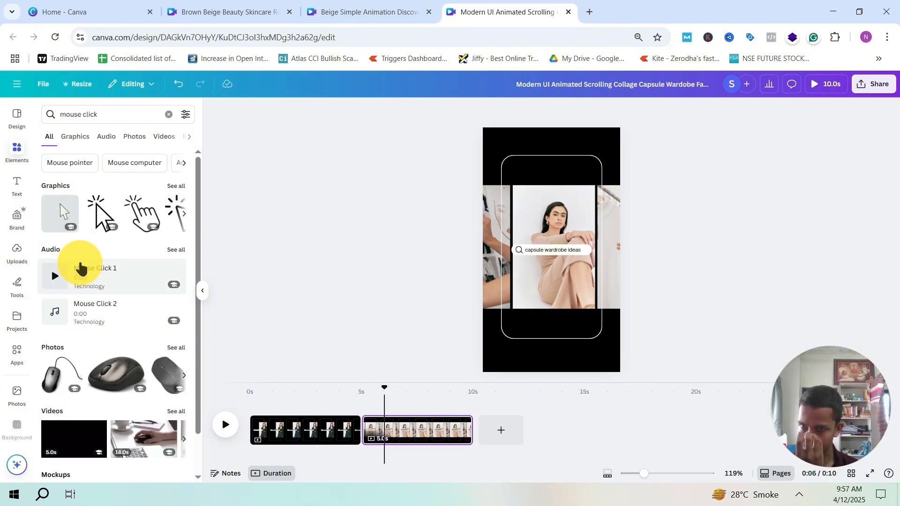
Place the pointing-hand click graphic small inside the phone outline's lower-right corner on the second page, and limit the search results to graphics.
left_click(139, 215)
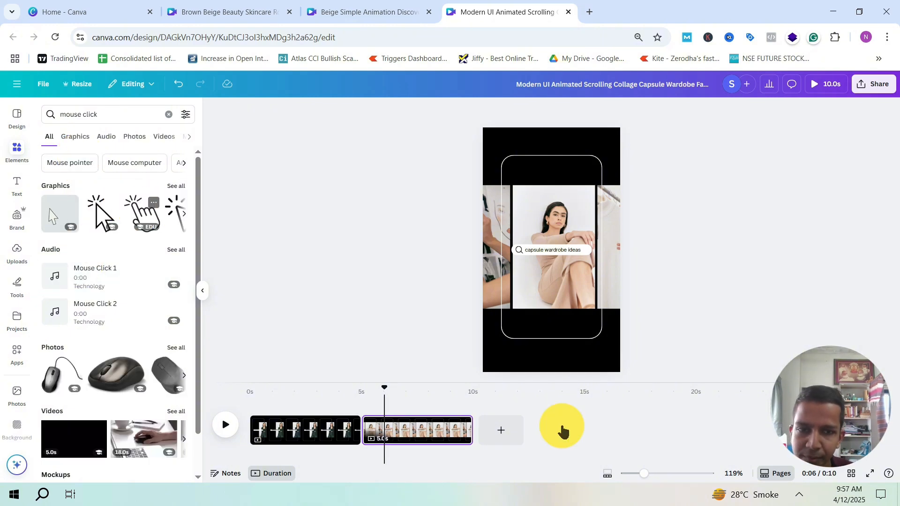
left_click_drag(523, 222, 582, 320)
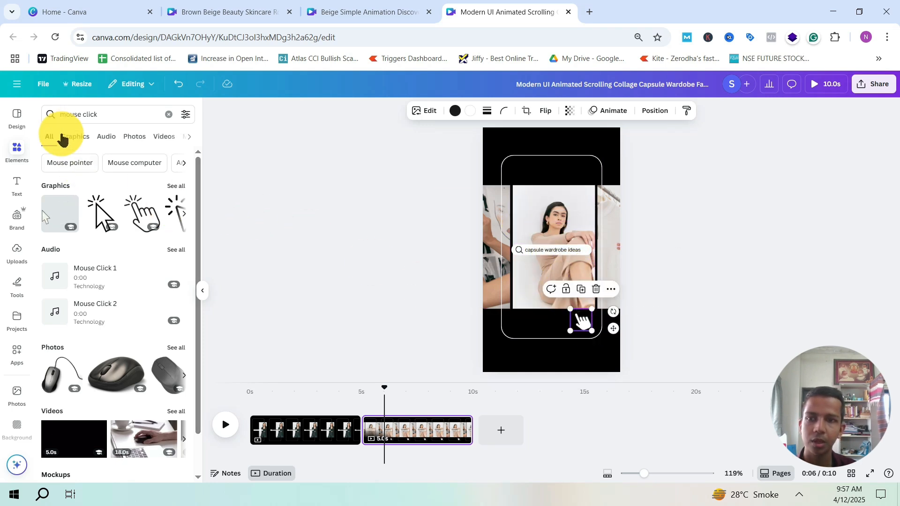
left_click(73, 137)
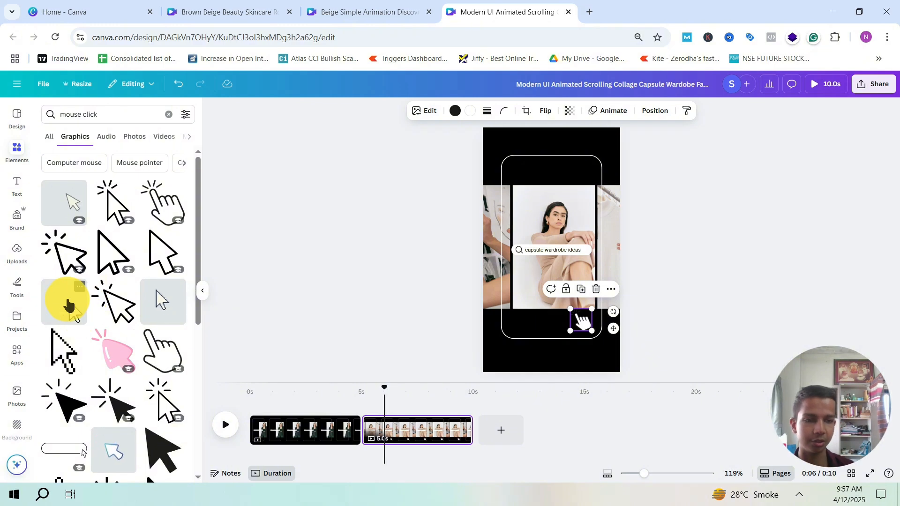
Filter the "mouse click" graphics results to show only animated ones.
scroll(91, 301, "down", 4)
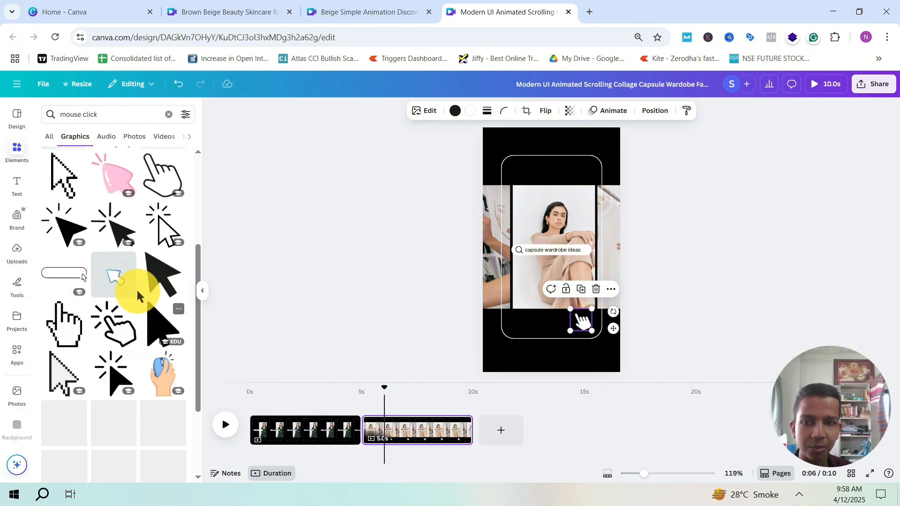
scroll(117, 300, "up", 4)
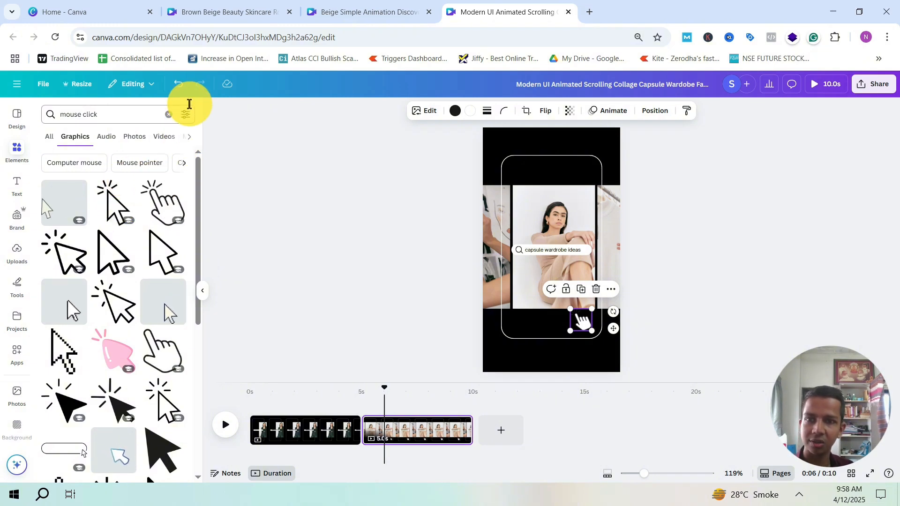
left_click(186, 115)
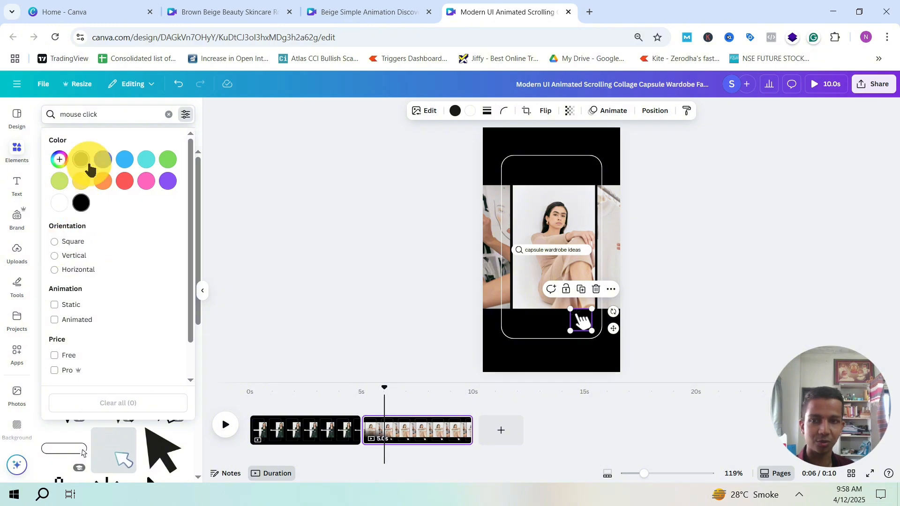
left_click(59, 324)
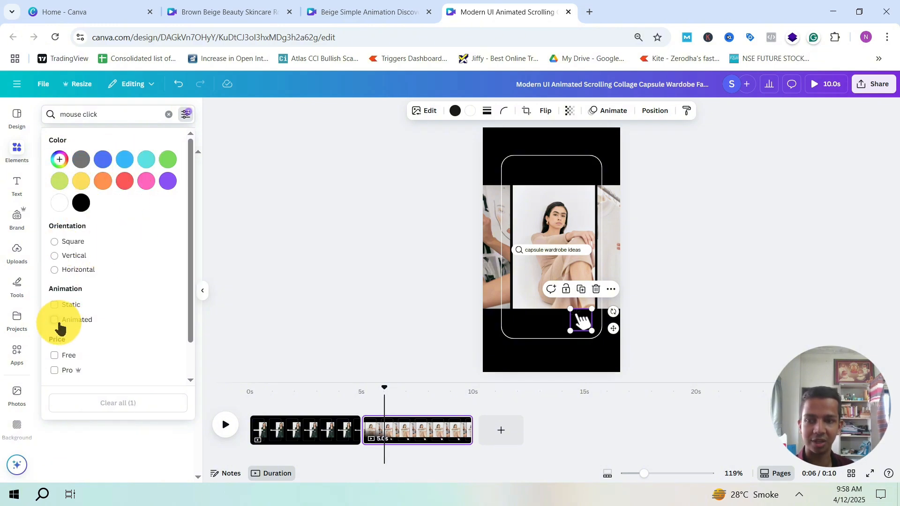
left_click(108, 431)
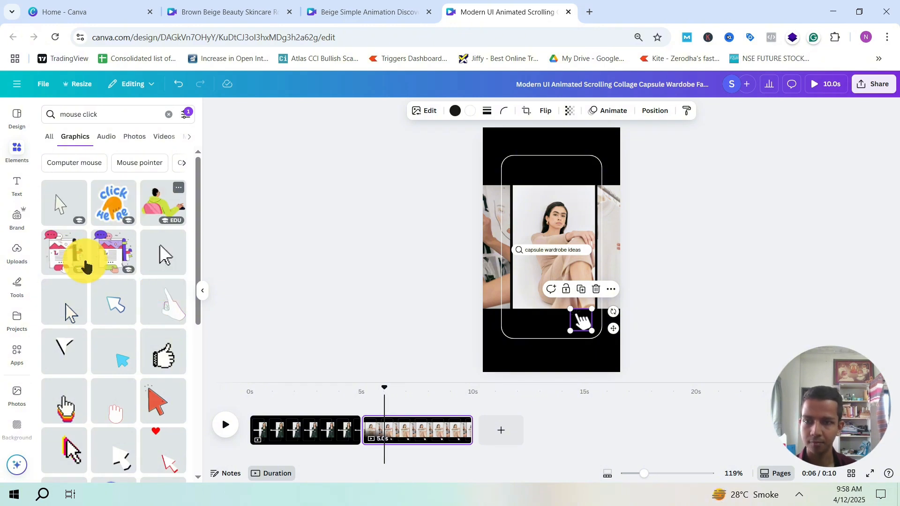
left_click(848, 10)
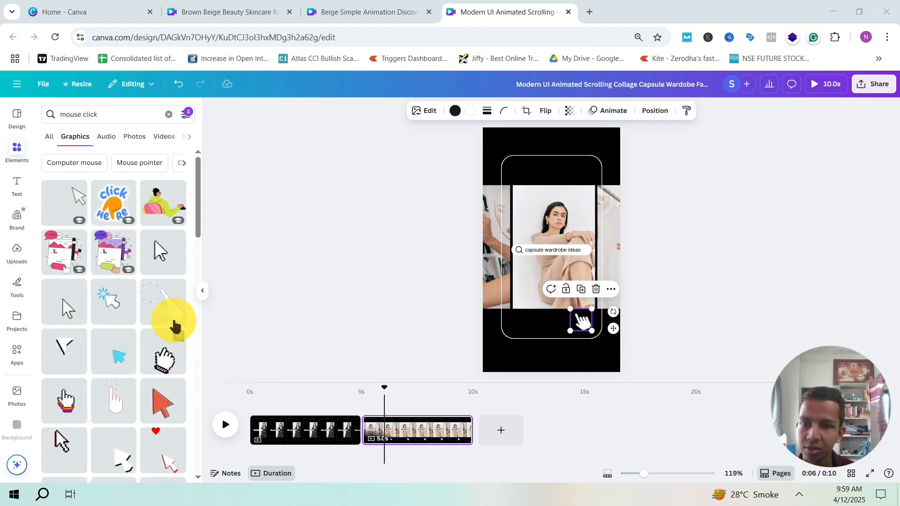
Replace the pointing hand on the second page with the animated white arrow cursor, scaled small inside the phone outline's lower-right corner.
left_click(164, 254)
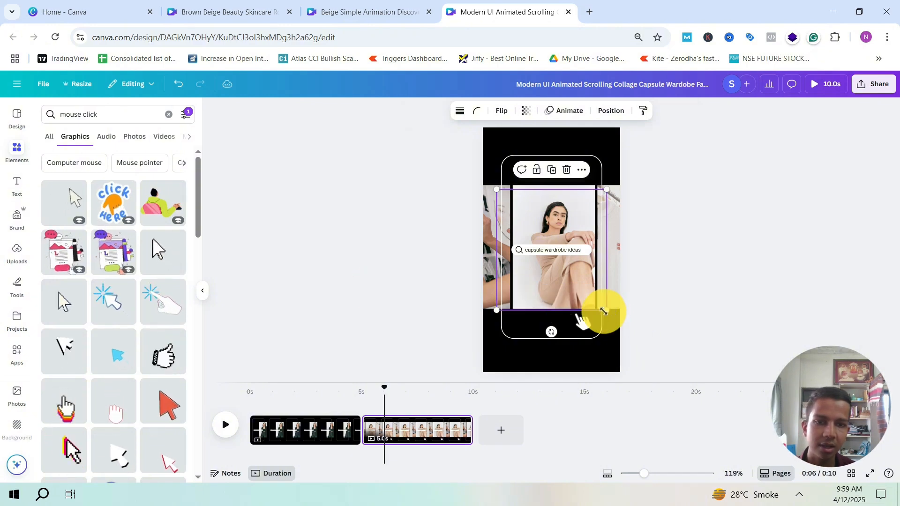
left_click(580, 322)
left_click_drag(581, 322, 703, 305)
left_click(552, 204)
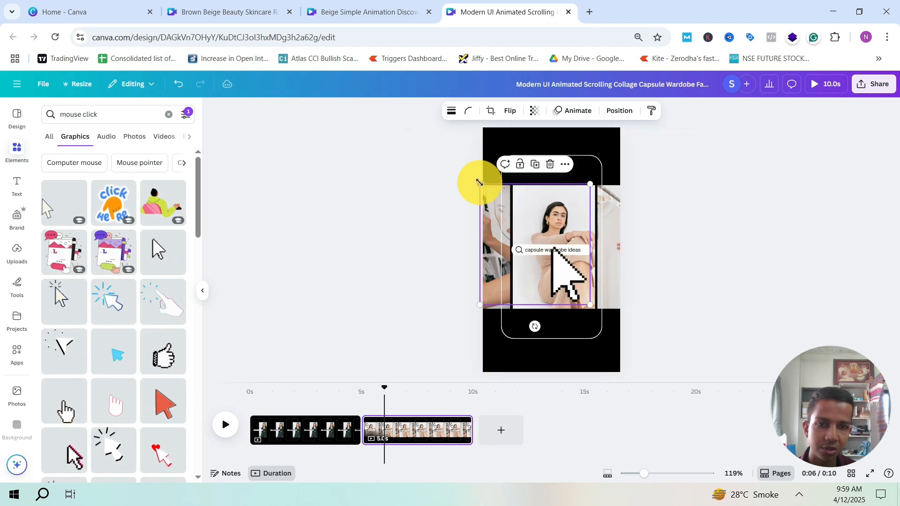
left_click_drag(480, 183, 581, 320)
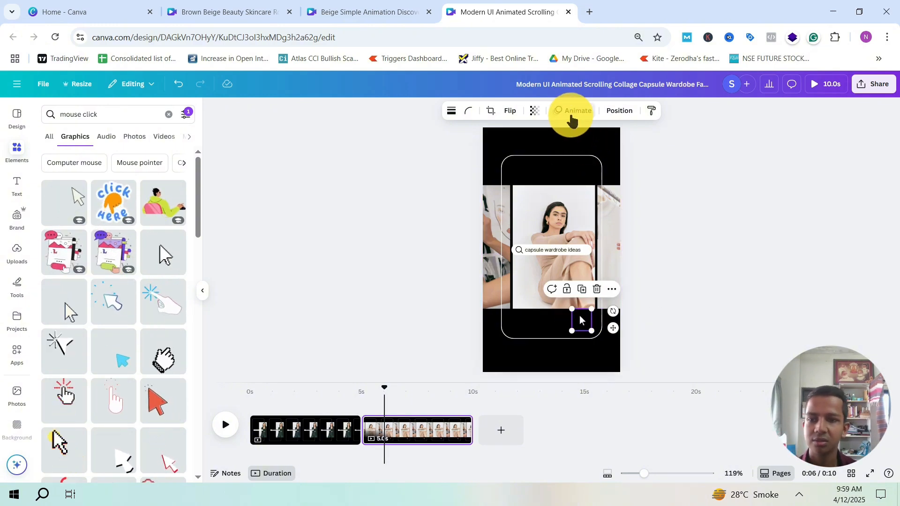
Create a movement path taking the arrow cursor up to the search text, with a faster speed and the Smooth movement style.
left_click(573, 121)
left_click(131, 227)
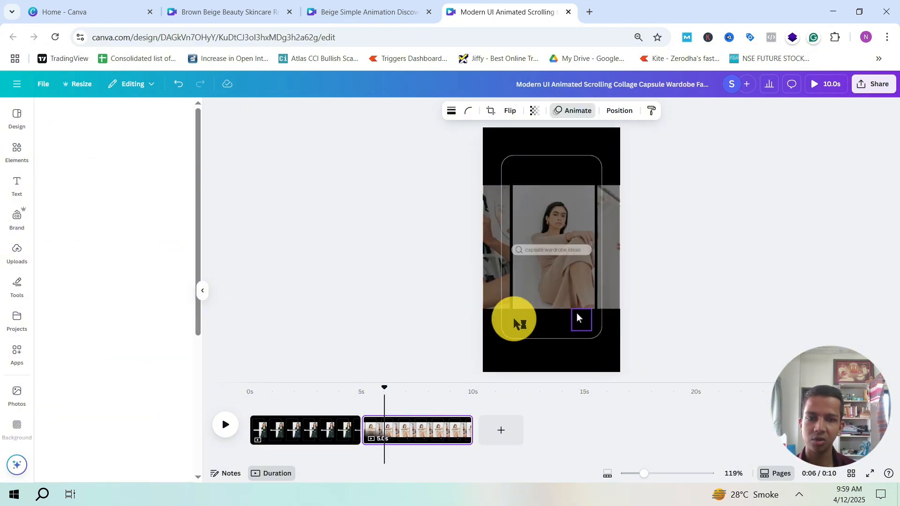
left_click_drag(581, 322, 547, 255)
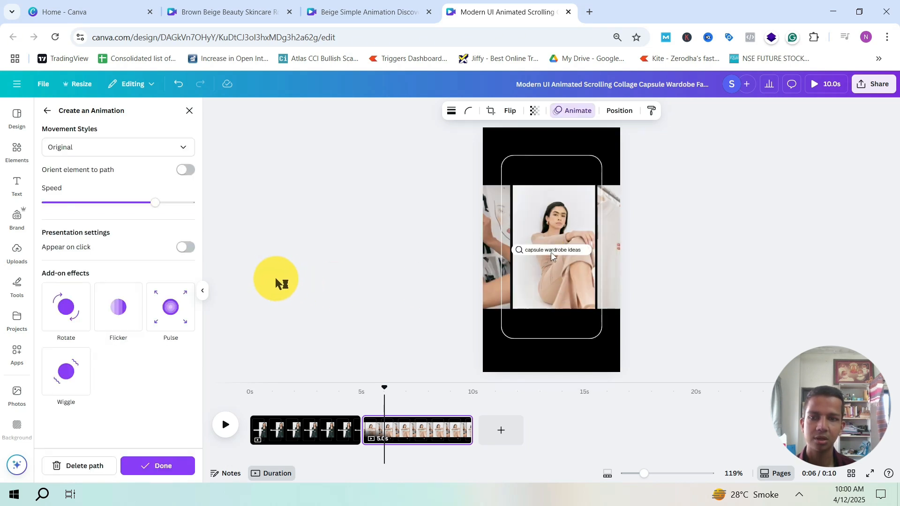
left_click(173, 203)
left_click(177, 148)
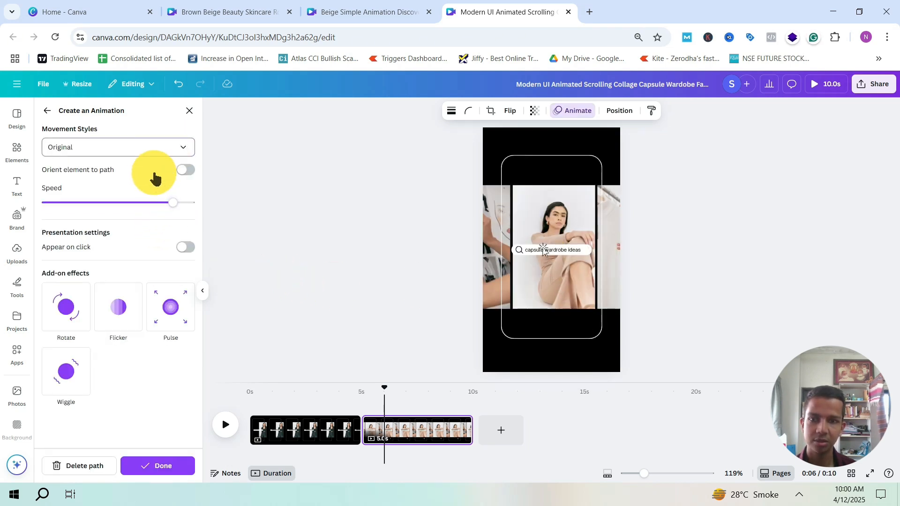
left_click(105, 191)
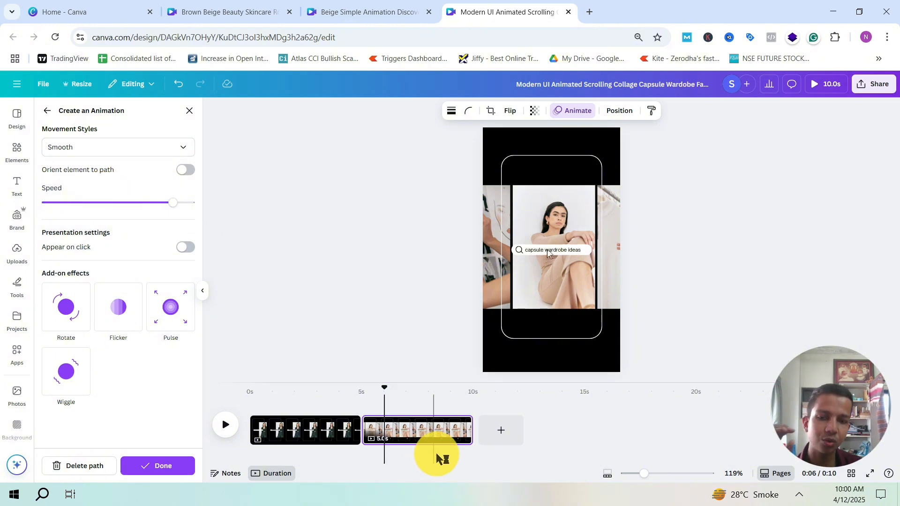
Shorten the second page to 2.5 seconds and play it from its start to check the cursor's movement.
left_click_drag(425, 435, 416, 432)
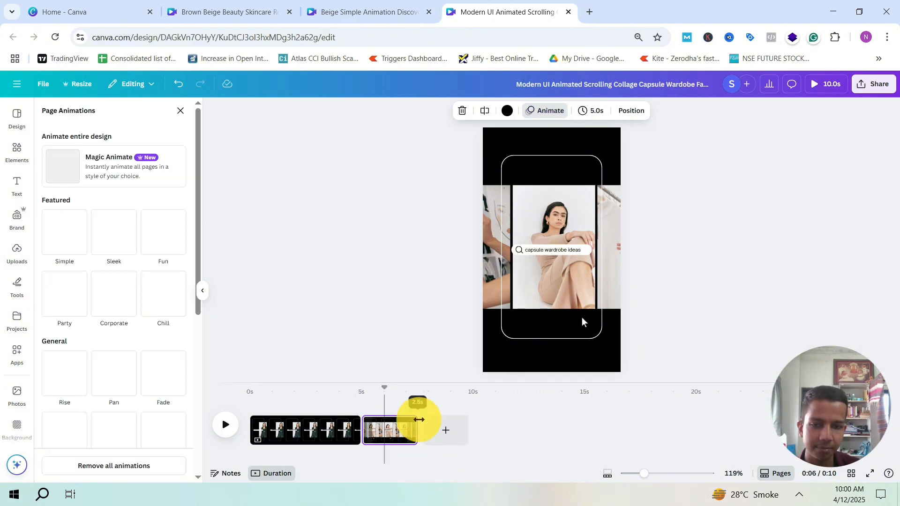
left_click(363, 392)
key("space")
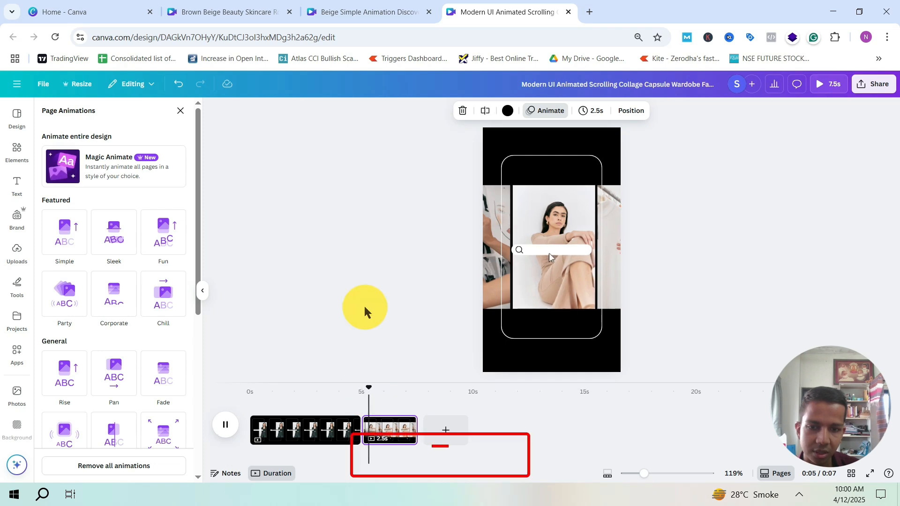
key("space")
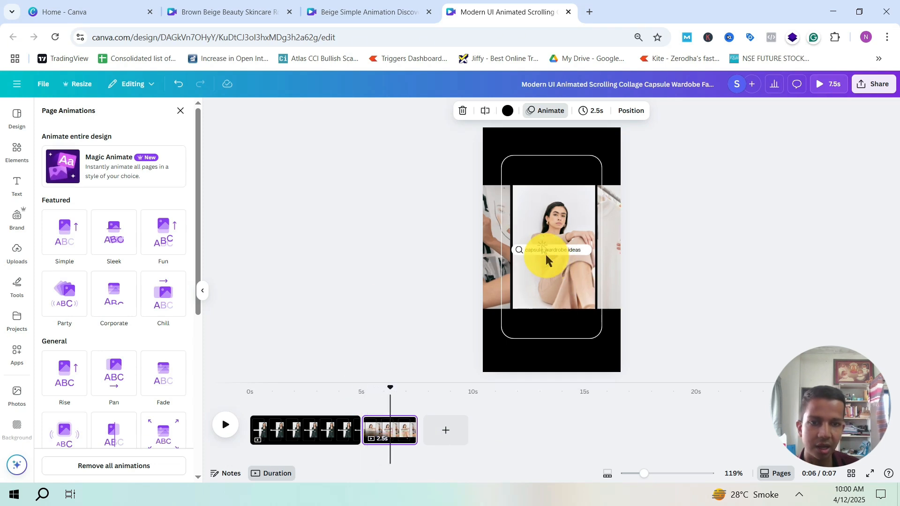
Show the arrow cursor's element timing, trim its end on the second page, and play the result.
mouse_move(544, 252)
left_mouse_down()
mouse_move(564, 316)
mouse_move(584, 320)
left_mouse_up()
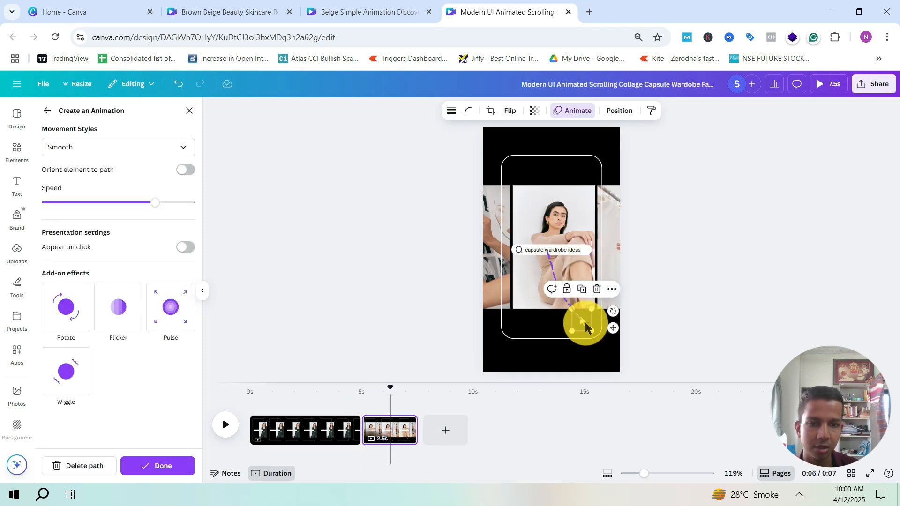
right_click(584, 319)
left_click(630, 381)
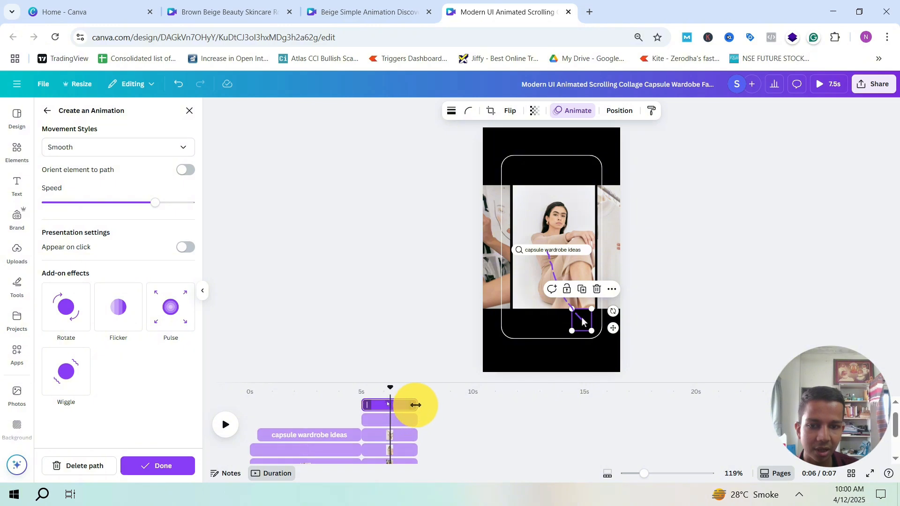
left_click_drag(415, 405, 362, 382)
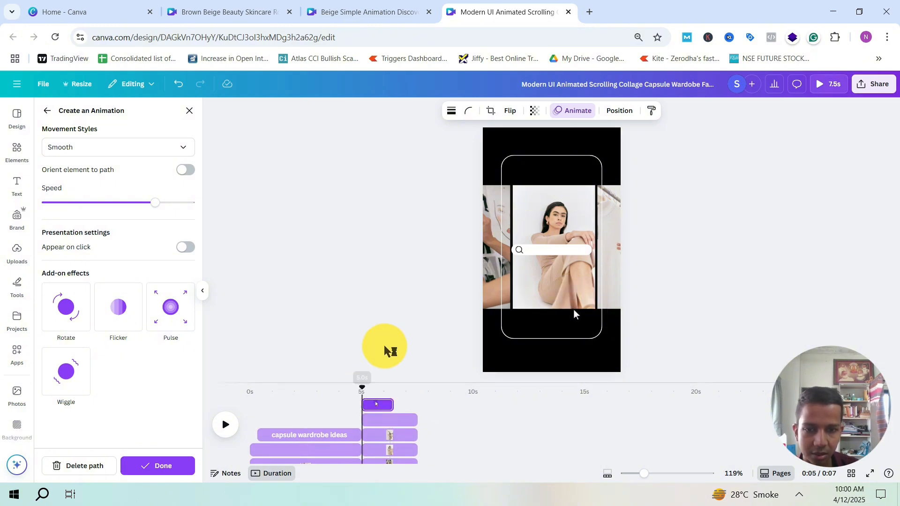
key("space")
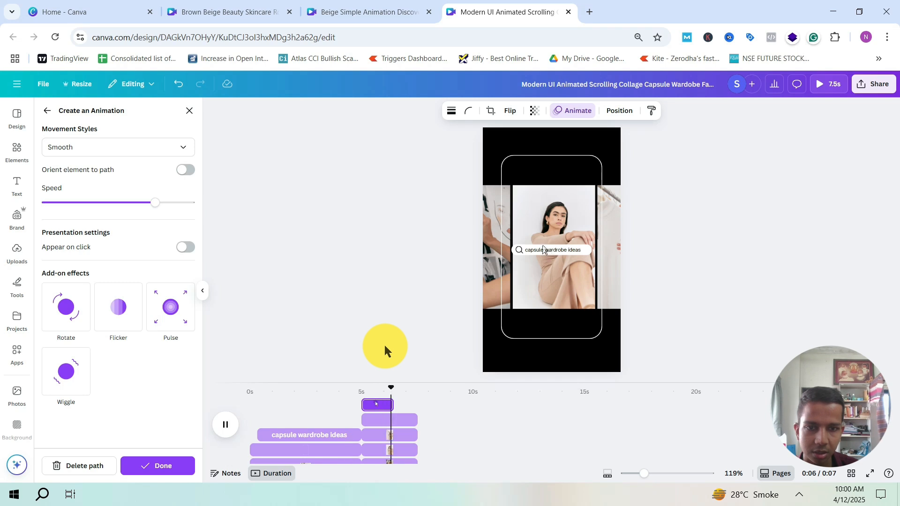
left_click_drag(406, 395, 362, 389)
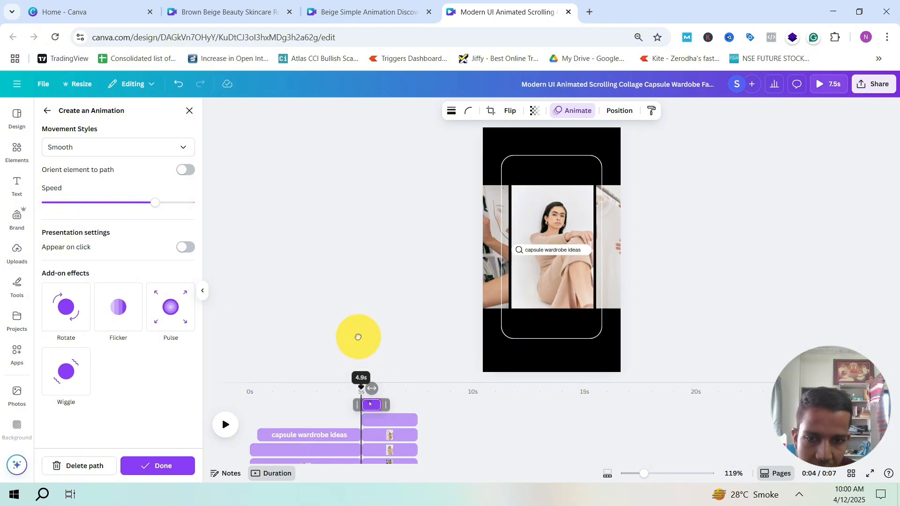
left_click(358, 334)
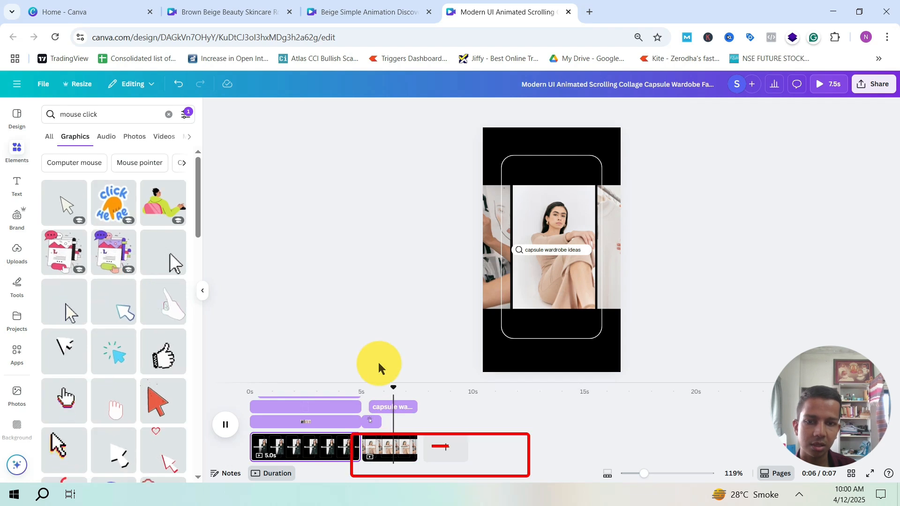
Replay the change to the second page and extend the arrow cursor's timing to 1.7 seconds.
left_click_drag(396, 390, 359, 391)
key("space")
left_click(382, 446)
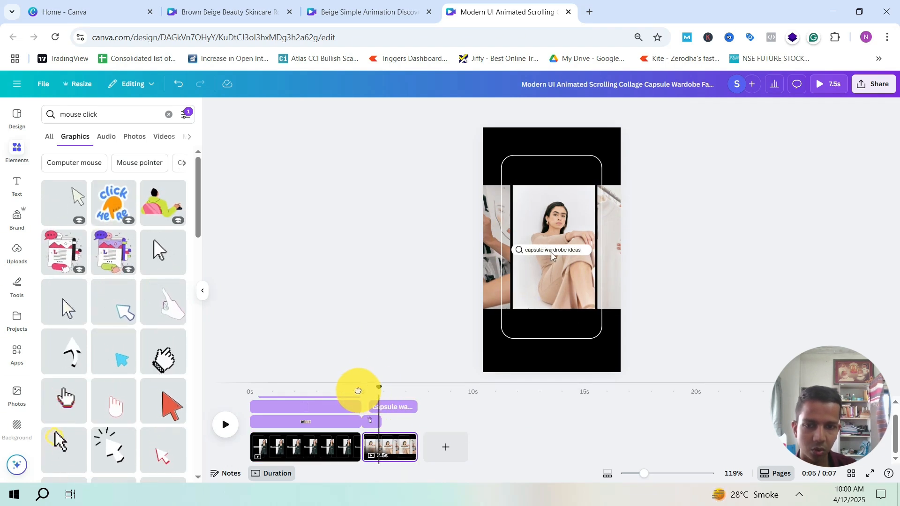
key("space")
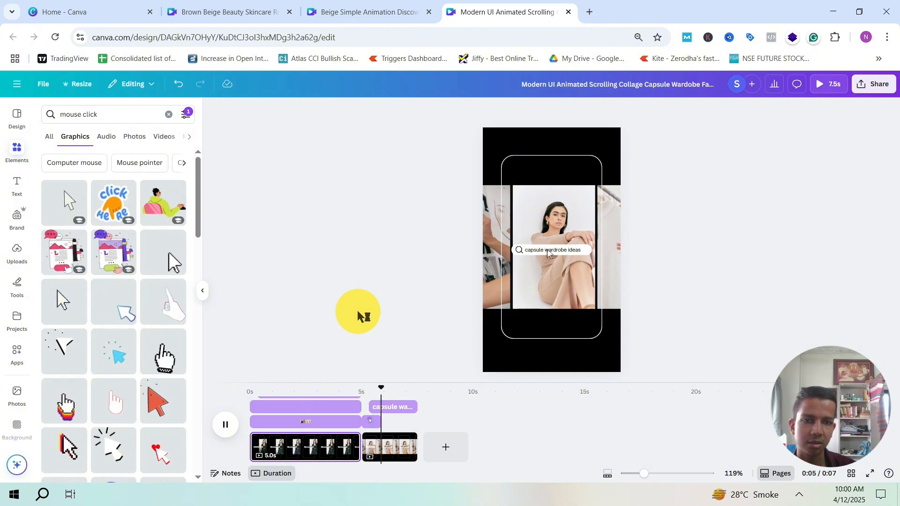
left_click(384, 443)
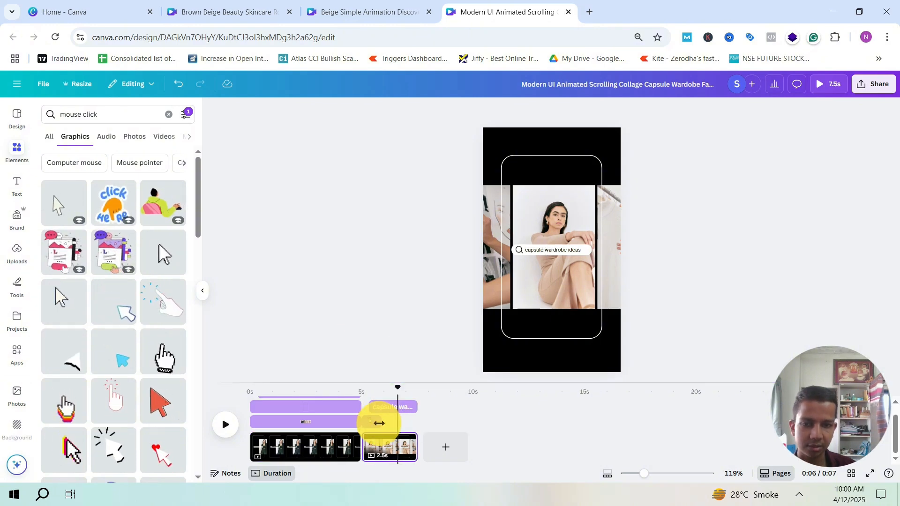
left_click(394, 423)
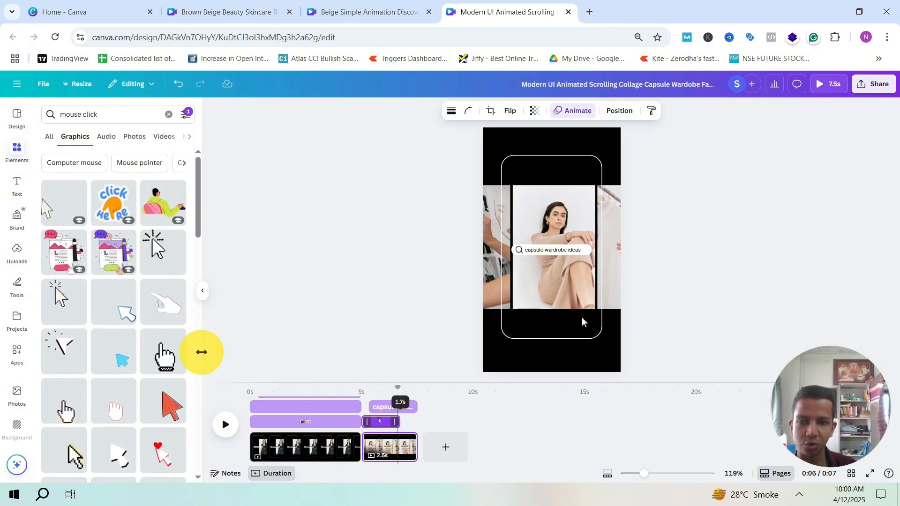
Clear the "mouse click" search and play from the end of the first page to review the cursor's timing.
scroll(124, 321, "down", 5)
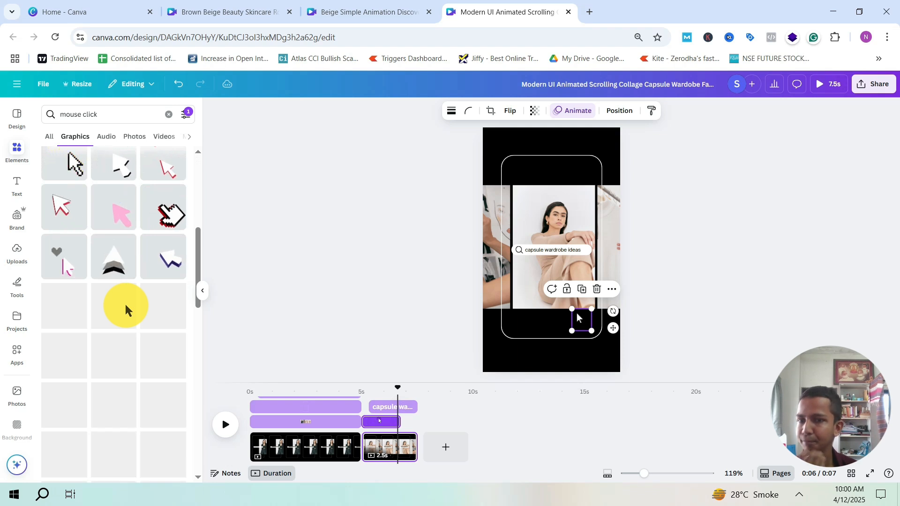
scroll(126, 309, "up", 5)
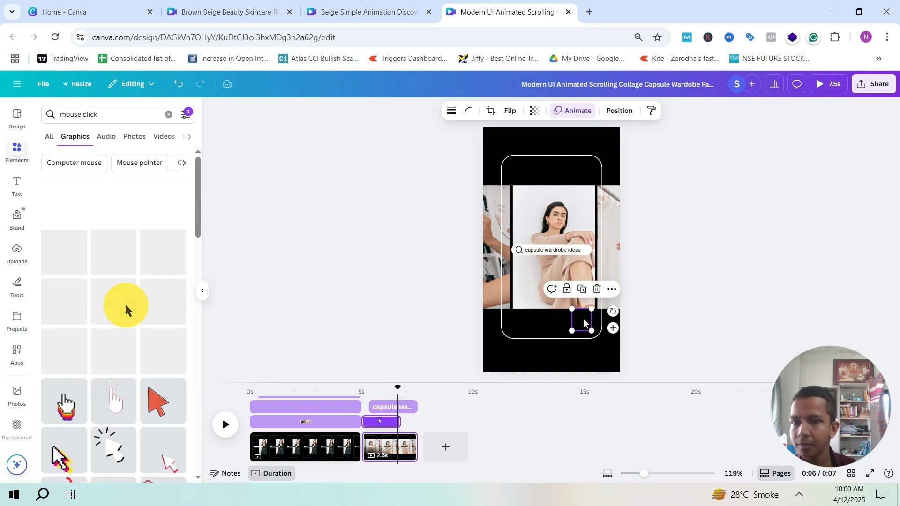
left_click(168, 114)
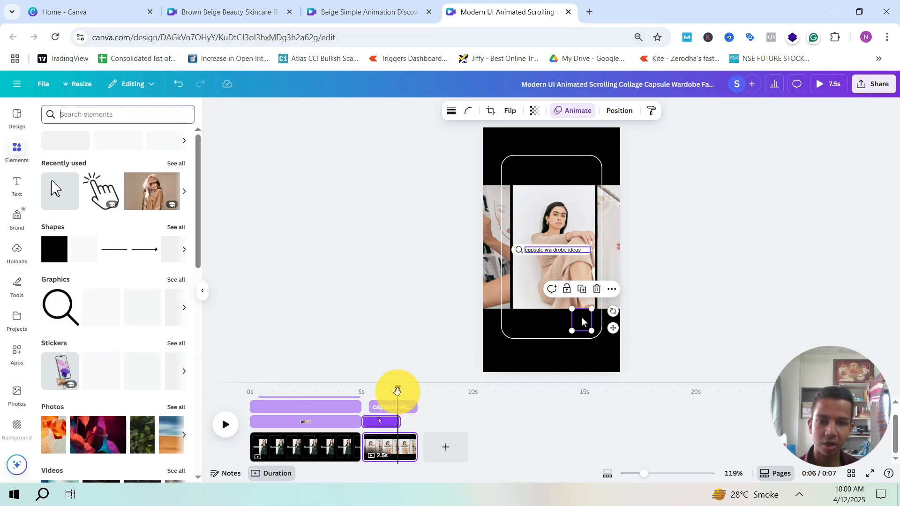
left_click_drag(397, 387, 339, 387)
key("space")
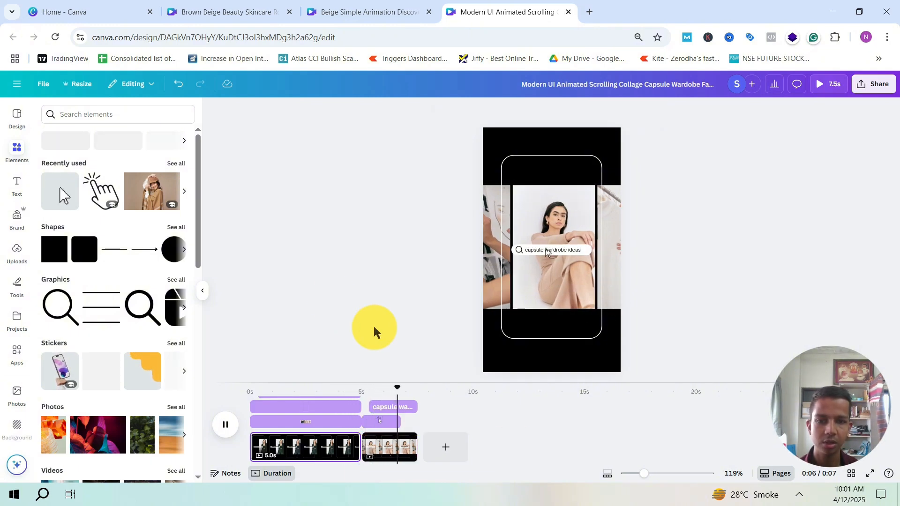
Duplicate the second page and open the copy's layer list.
left_click(396, 453)
key("ctrl+d")
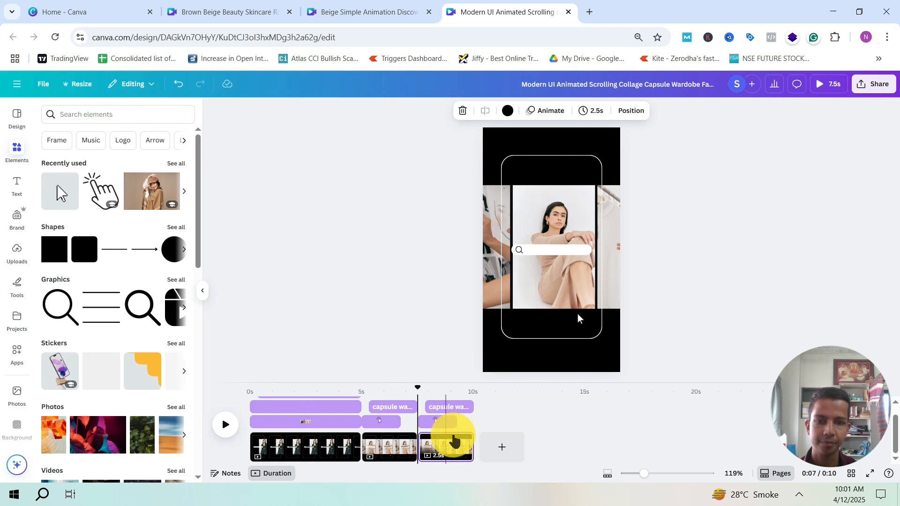
left_click(556, 199)
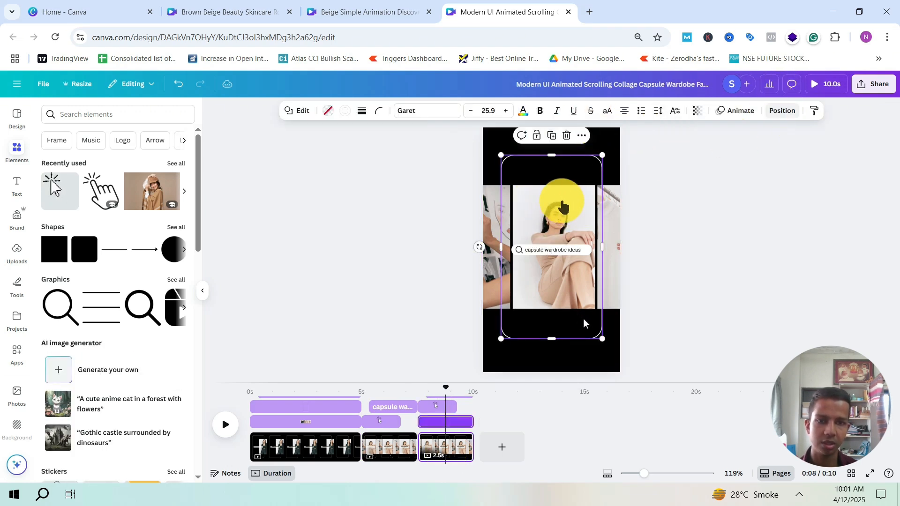
key("alt+1")
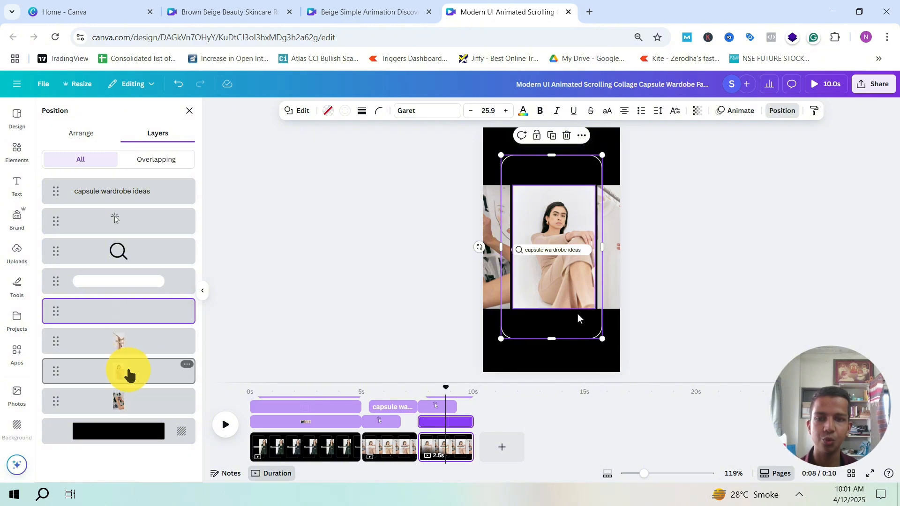
Enlarge the seated woman's photo on the third page to about 794 × 1,192, spanning the phone outline's width.
left_click(512, 192)
left_click_drag(512, 187, 501, 168)
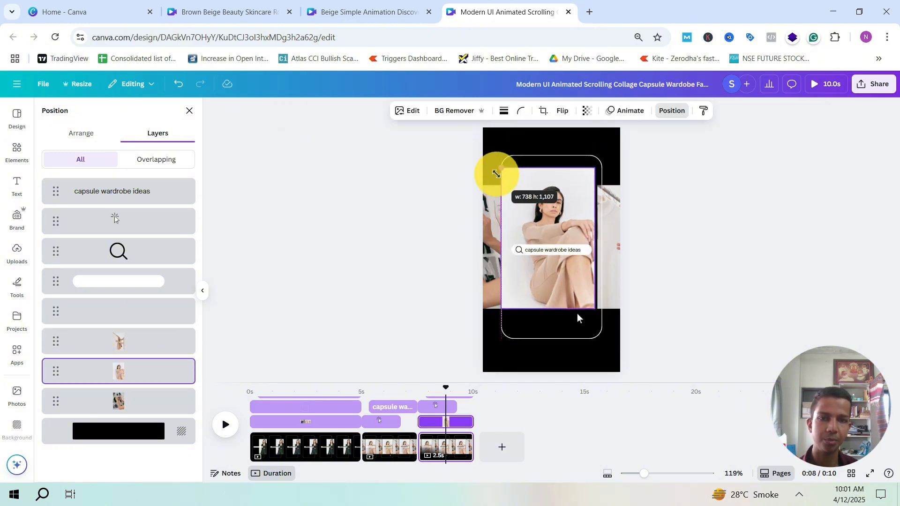
left_click_drag(593, 308, 607, 315)
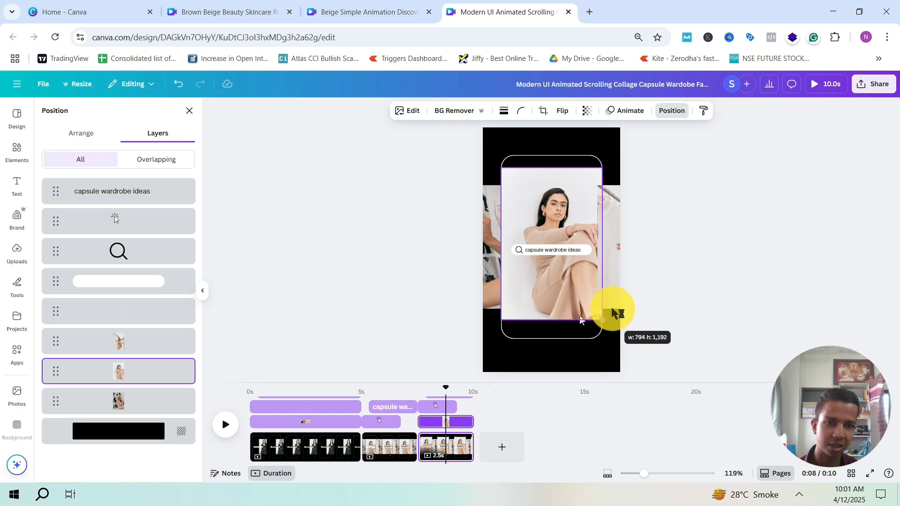
Move the clothing photo's layer below the seated woman's photo on the third and second pages and preview the page change.
left_click(616, 223)
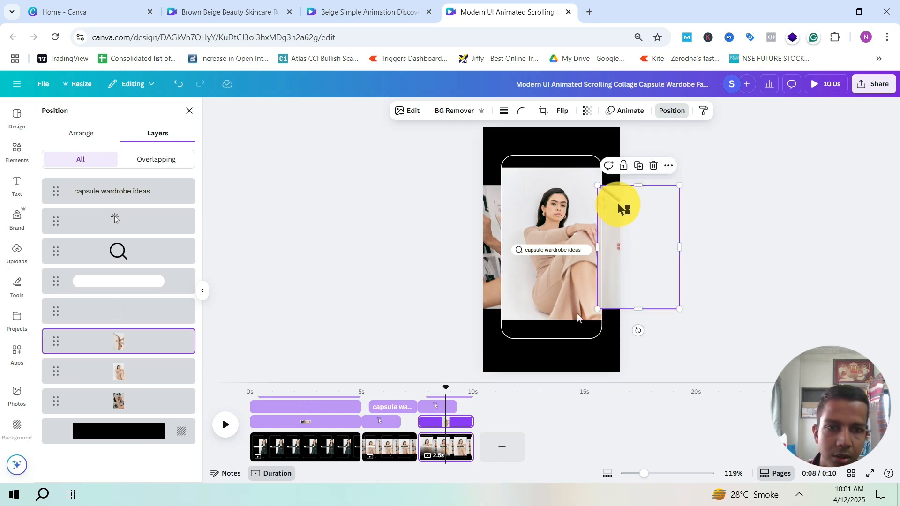
left_click_drag(137, 349, 137, 378)
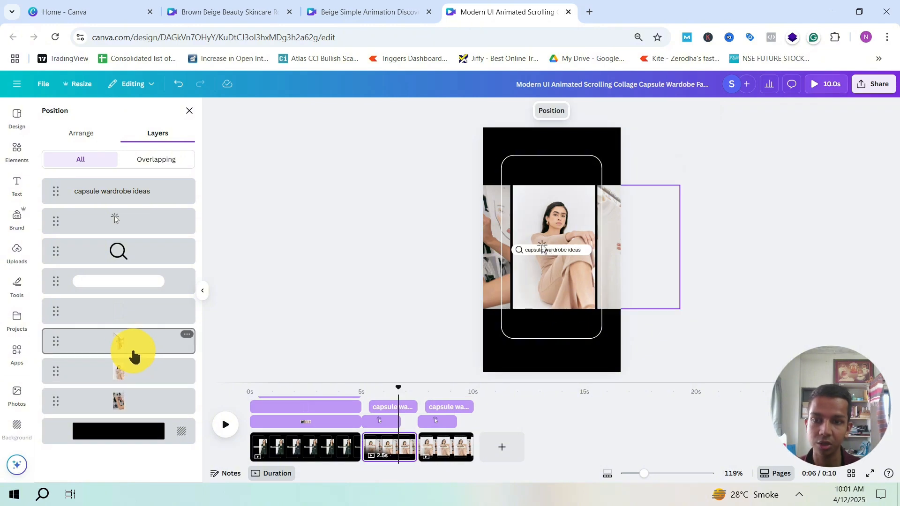
left_click_drag(130, 354, 128, 385)
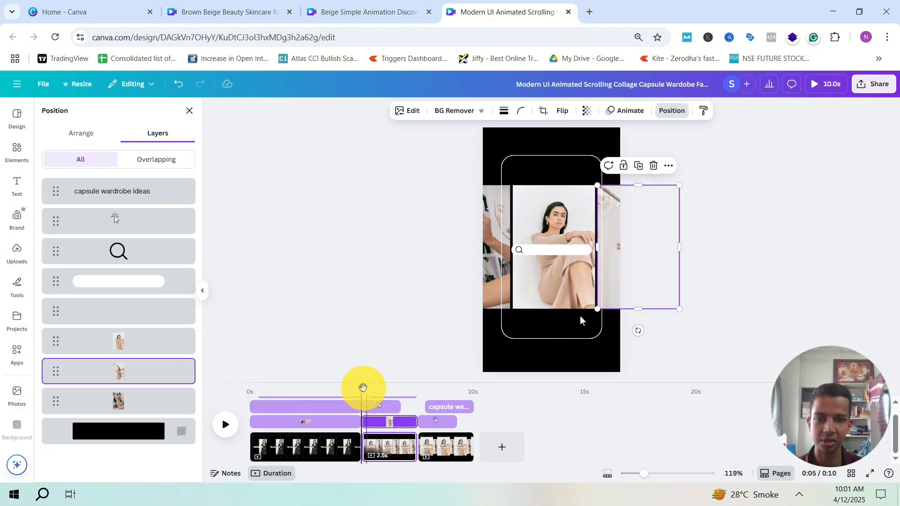
left_click_drag(363, 388, 396, 387)
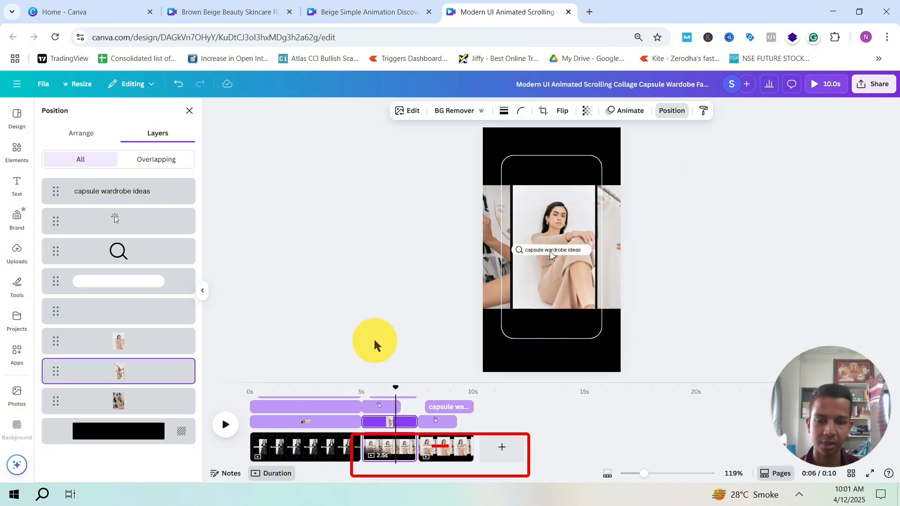
key("space")
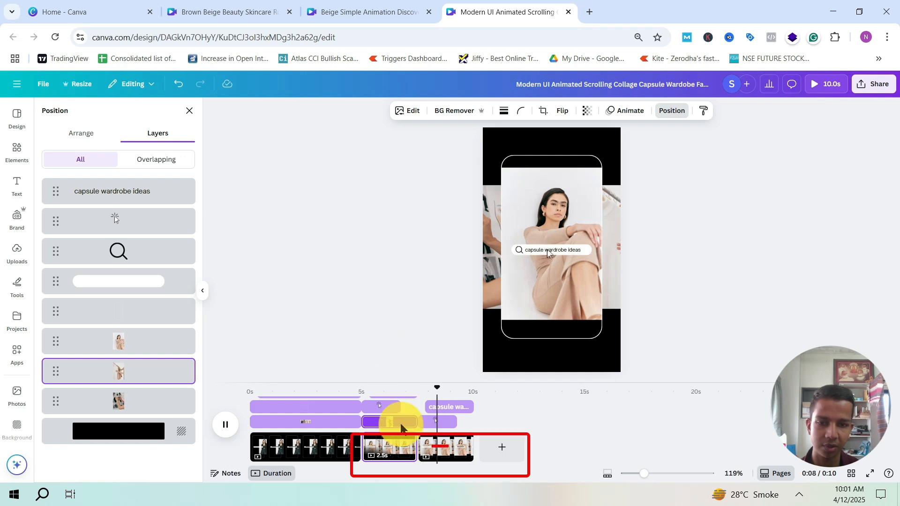
Apply a Match & Move transition between the second and third pages and preview it from the end of the second page.
left_click(418, 454)
left_click(418, 451)
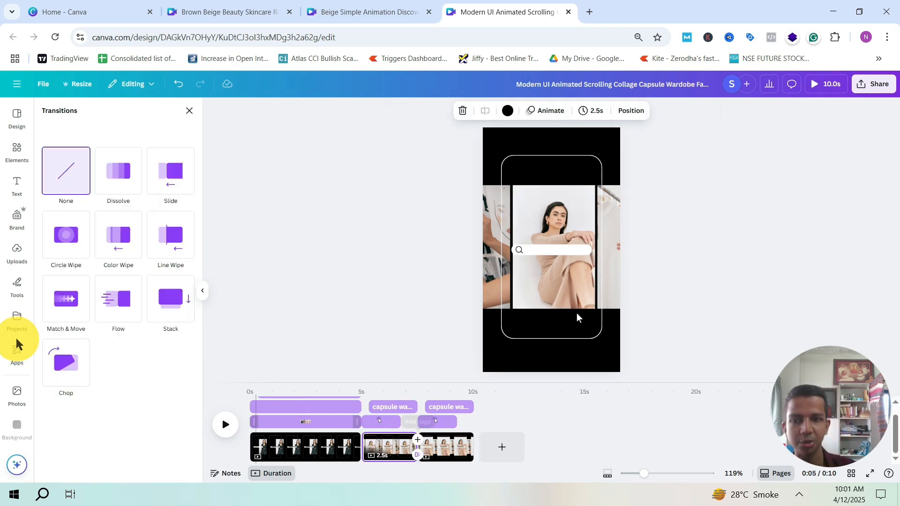
left_click(68, 305)
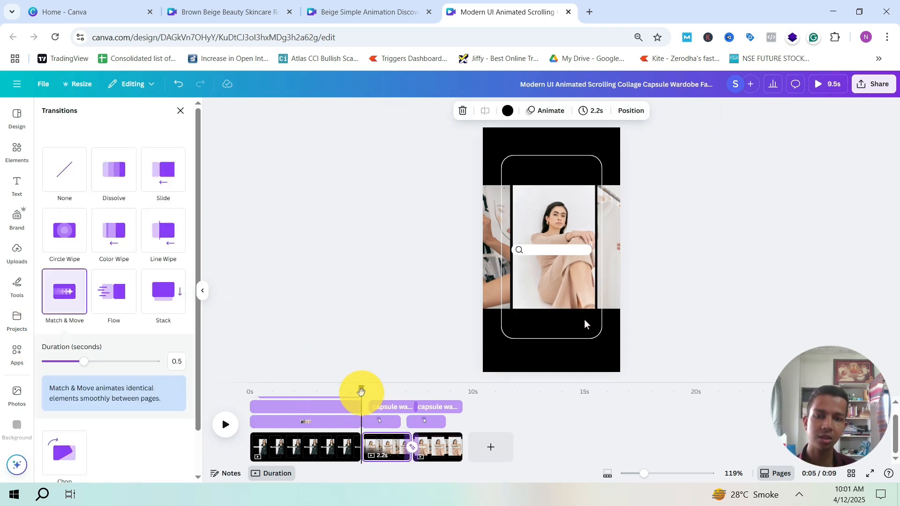
left_click_drag(370, 390, 402, 390)
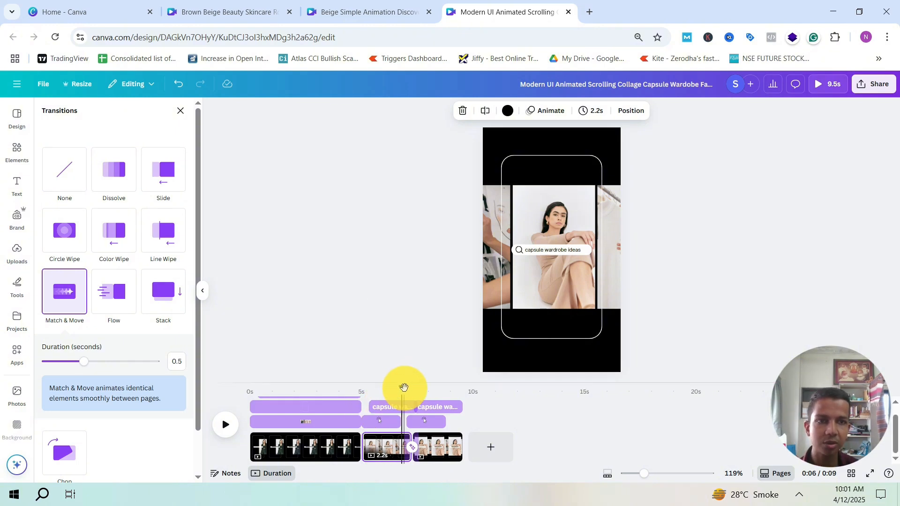
key("space")
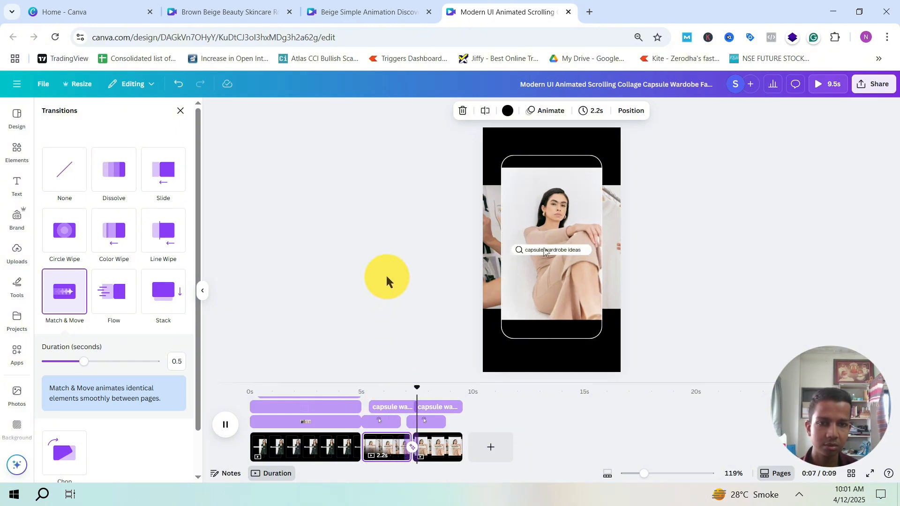
key("space")
Delete the arrow cursor from the third page and replay from the start of the second page.
left_click(418, 328)
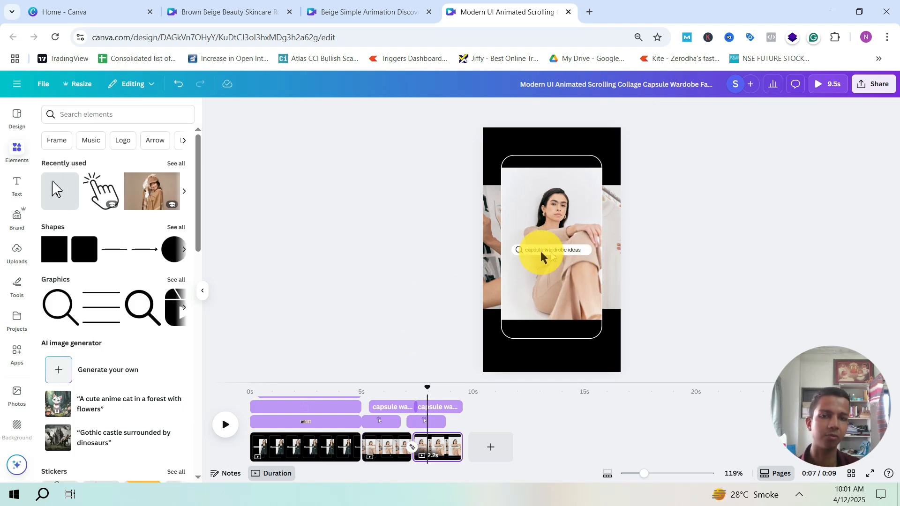
left_click(571, 311)
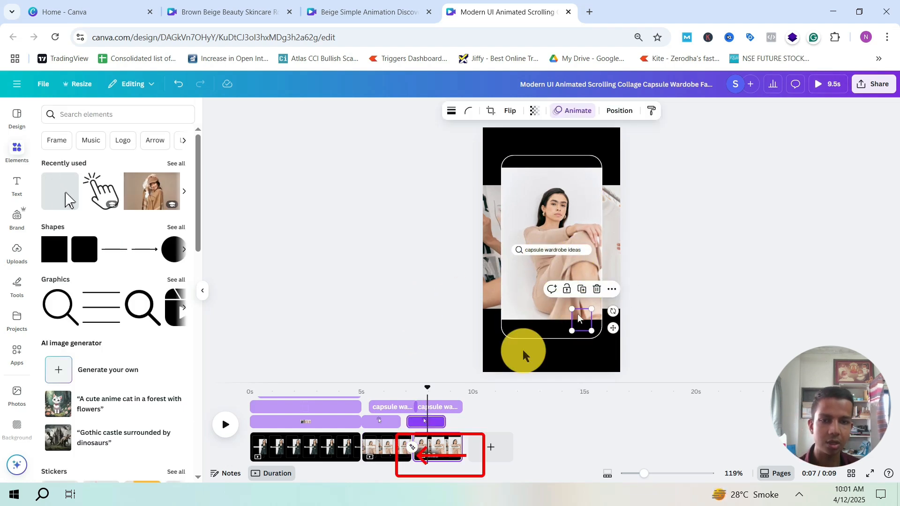
key("Delete")
left_click_drag(380, 388, 374, 389)
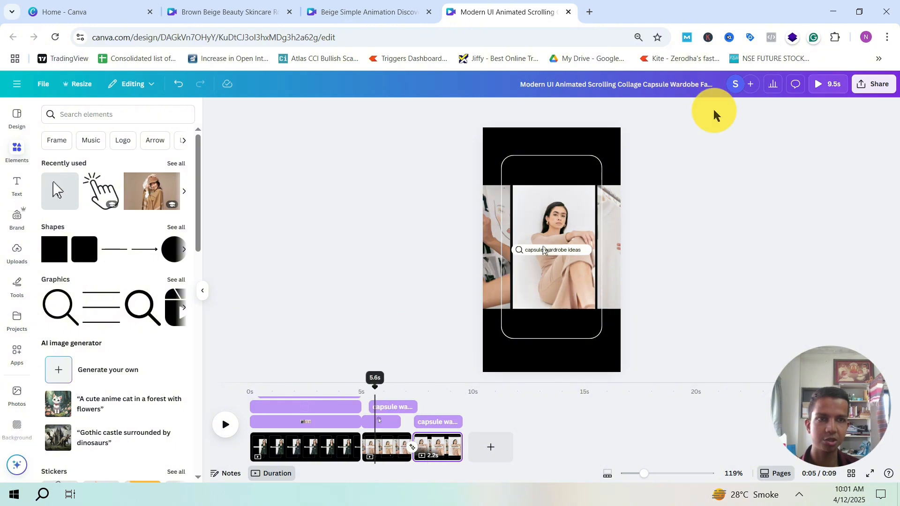
left_click_drag(429, 388, 365, 387)
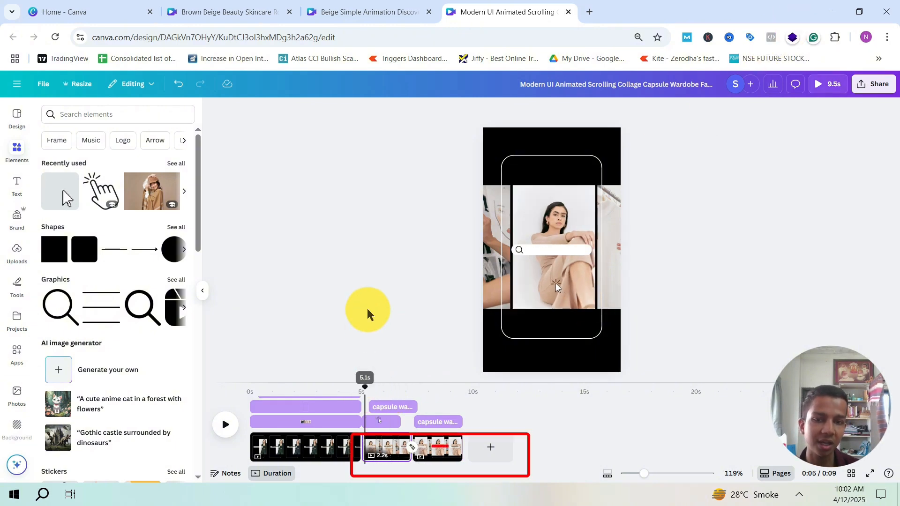
key("space")
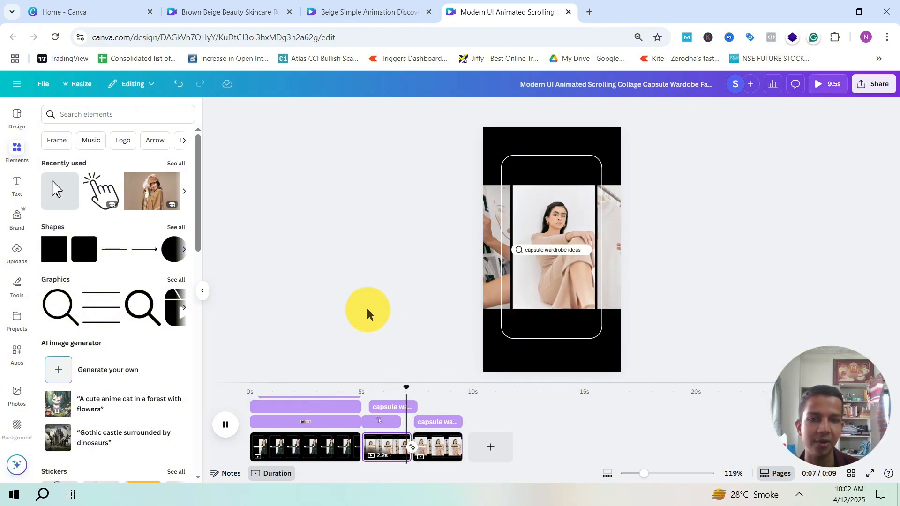
key("space")
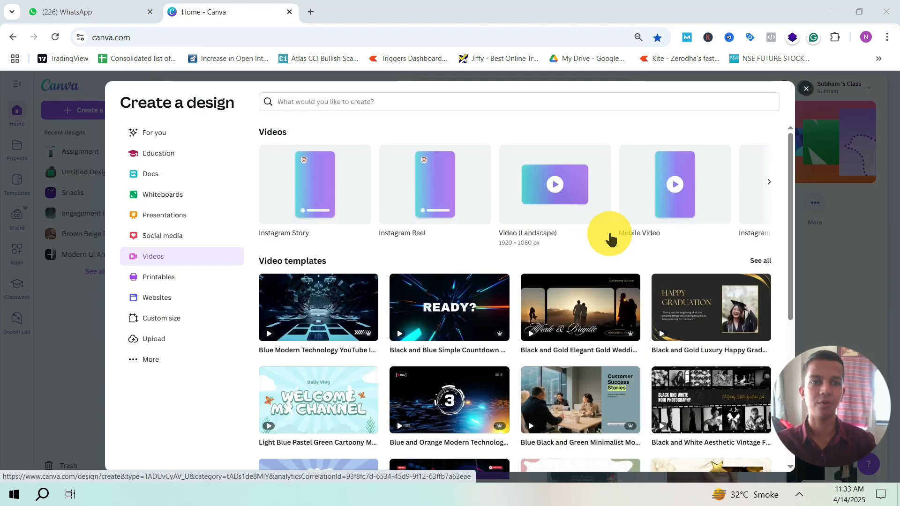
Create a new 1920 × 1080 px landscape video design and open the uploaded videos.
left_click(557, 192)
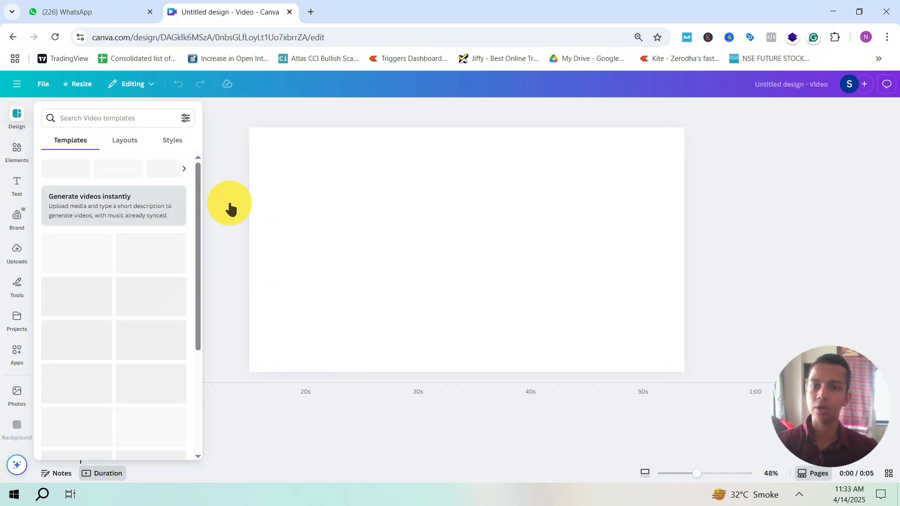
left_click(19, 257)
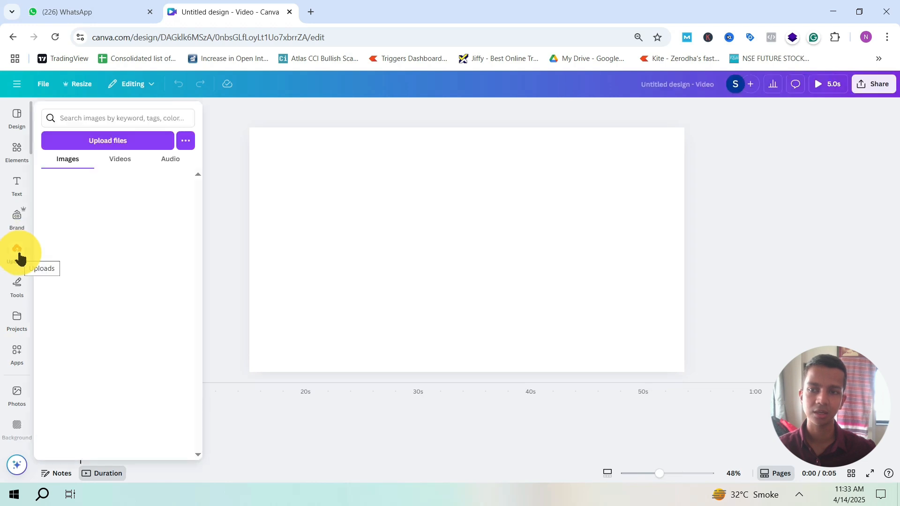
left_click(121, 159)
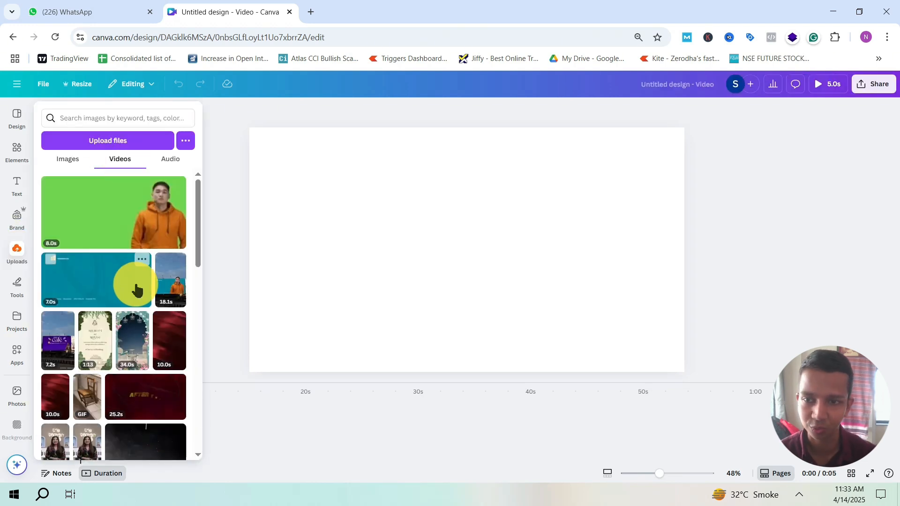
Add the 24.4-second dark blue uploaded video to the page and play it with the system volume raised.
scroll(135, 286, "down", 2)
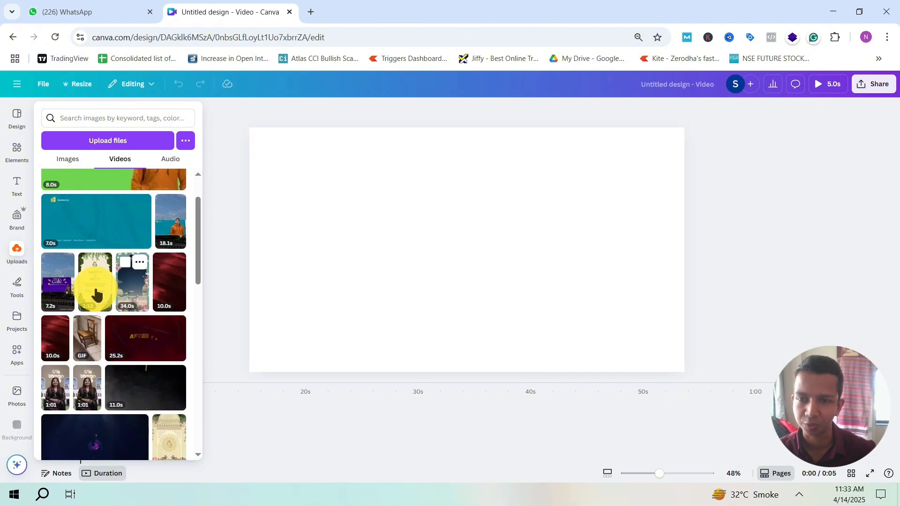
scroll(157, 291, "down", 4)
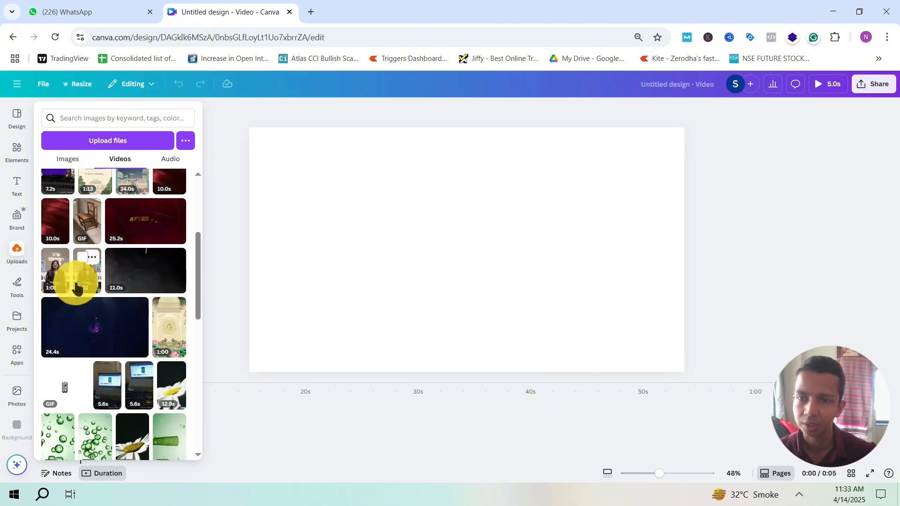
scroll(141, 293, "down", 2)
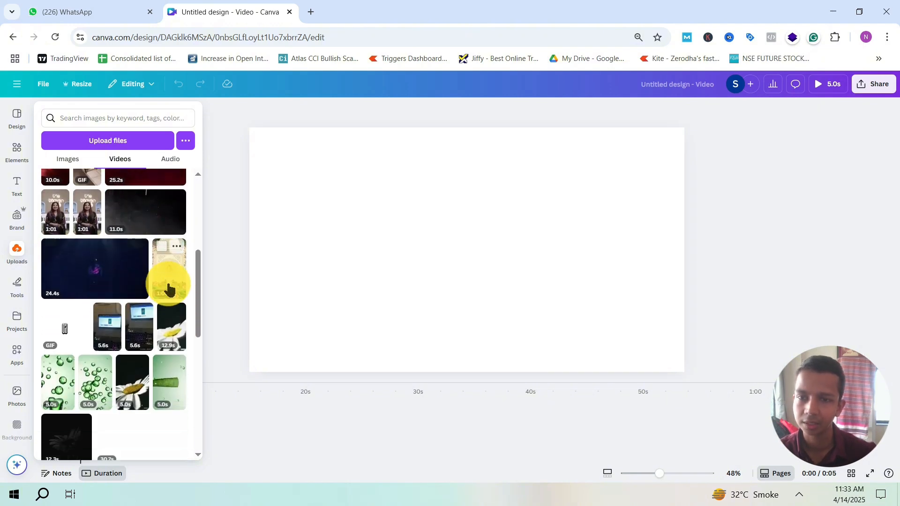
left_click(101, 275)
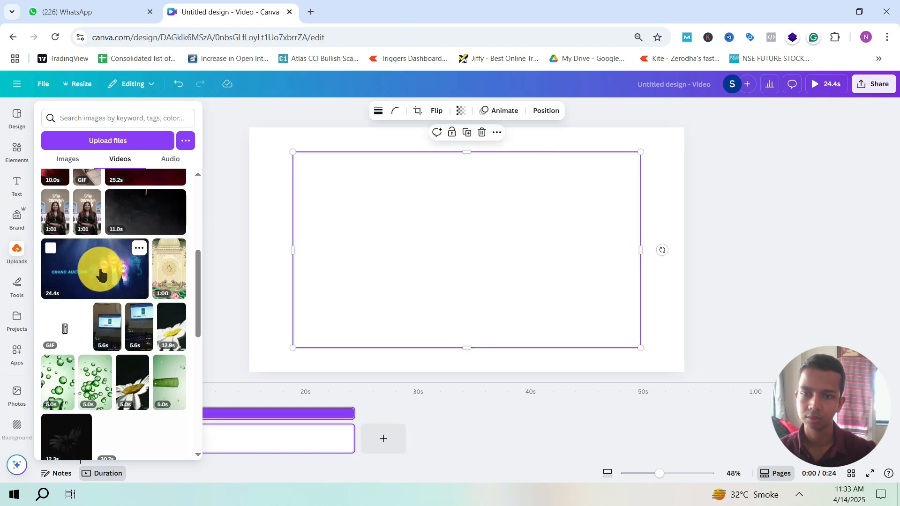
left_click(170, 309)
left_click(52, 425)
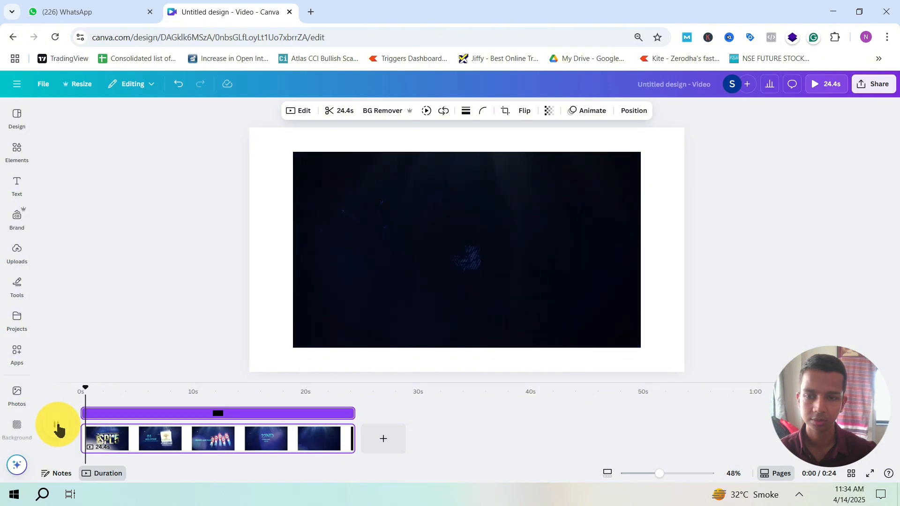
key("XF86AudioRaiseVolume")
key("XF86AudioRaiseVolume")
key("XF86AudioRaiseVolume")
key("XF86AudioRaiseVolume")
key("XF86AudioRaiseVolume")
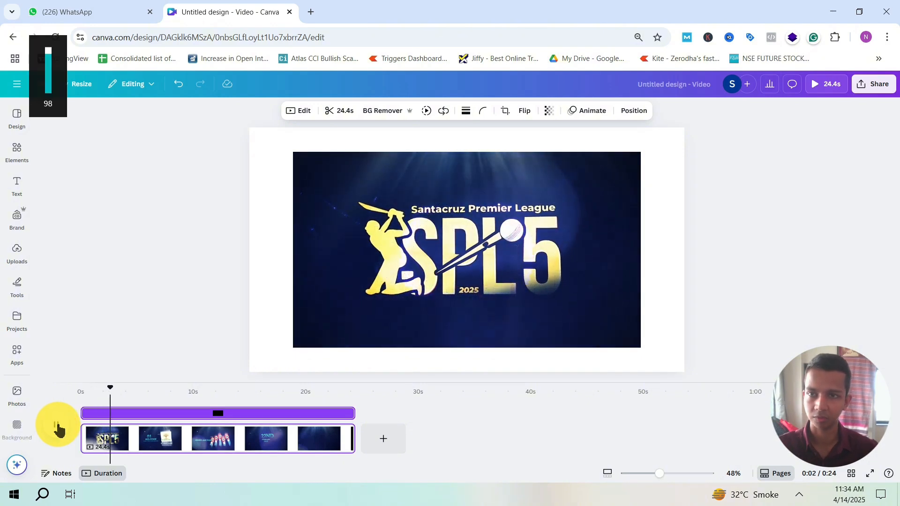
Stop playback and delete the 24.4-second video from the page.
left_click(56, 425)
left_click(169, 438)
key("BackSpace")
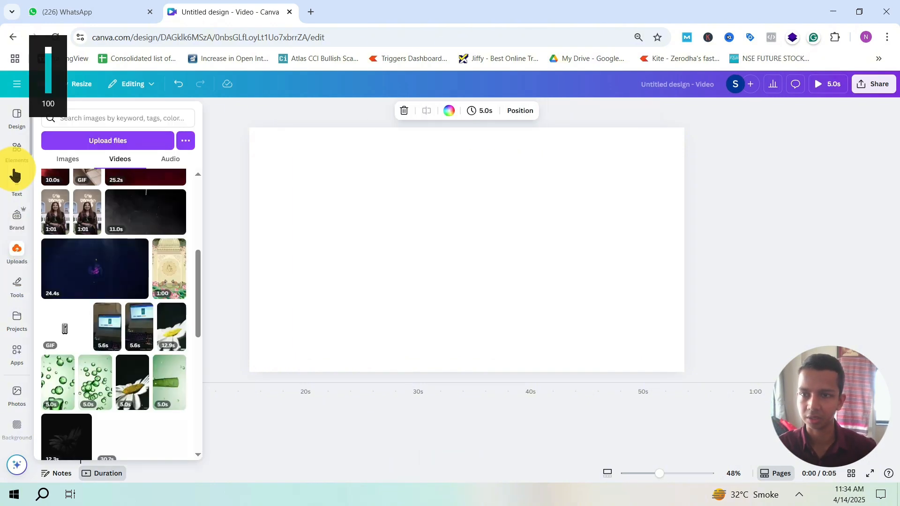
Try the 13.8-second skyscraper video from the uploads on the page and remove it after checking it.
left_click(17, 155)
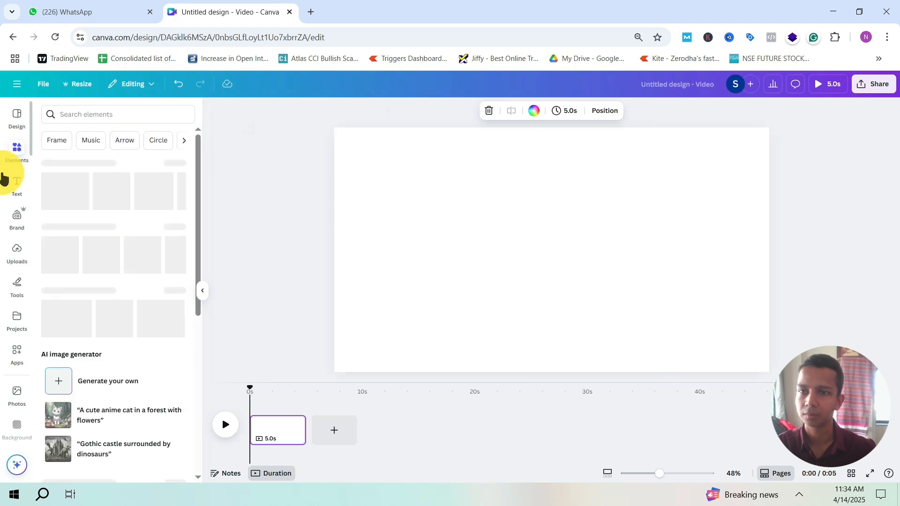
left_click(16, 251)
left_click(119, 156)
scroll(114, 281, "down", 5)
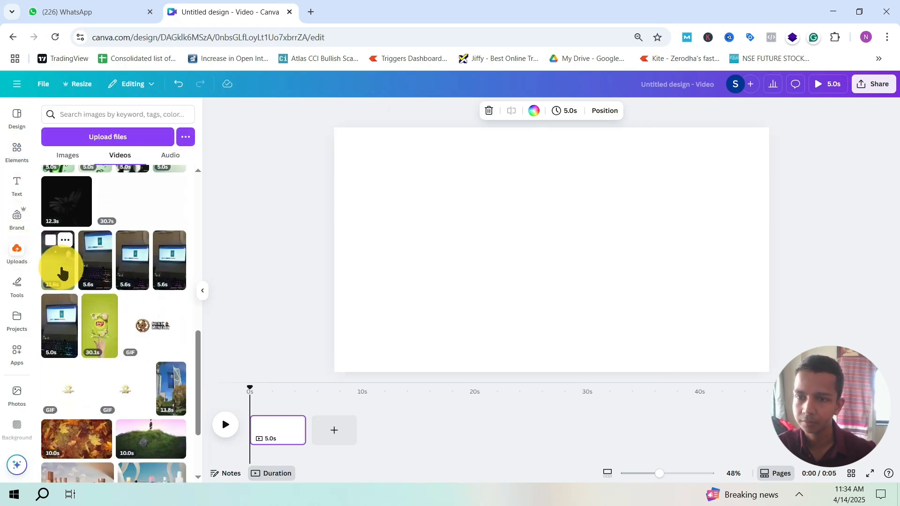
scroll(141, 356, "down", 2)
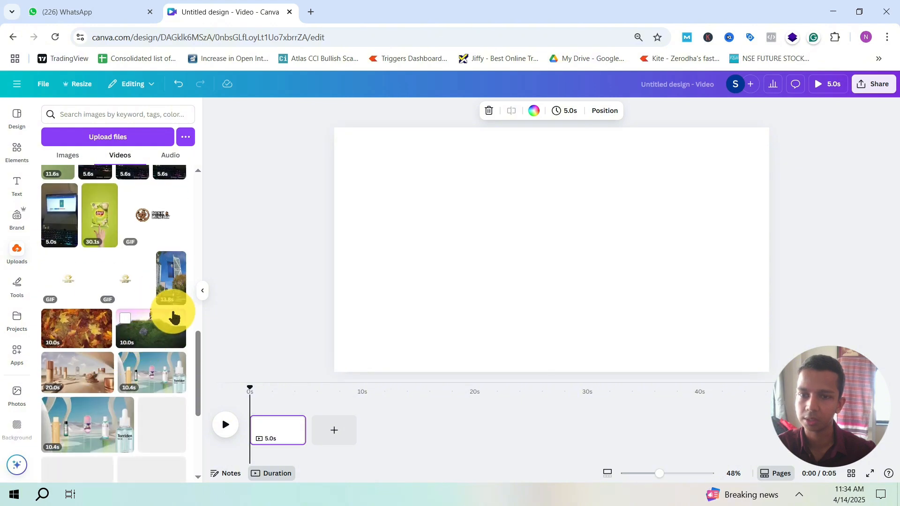
scroll(141, 308, "up", 6)
scroll(134, 305, "down", 5)
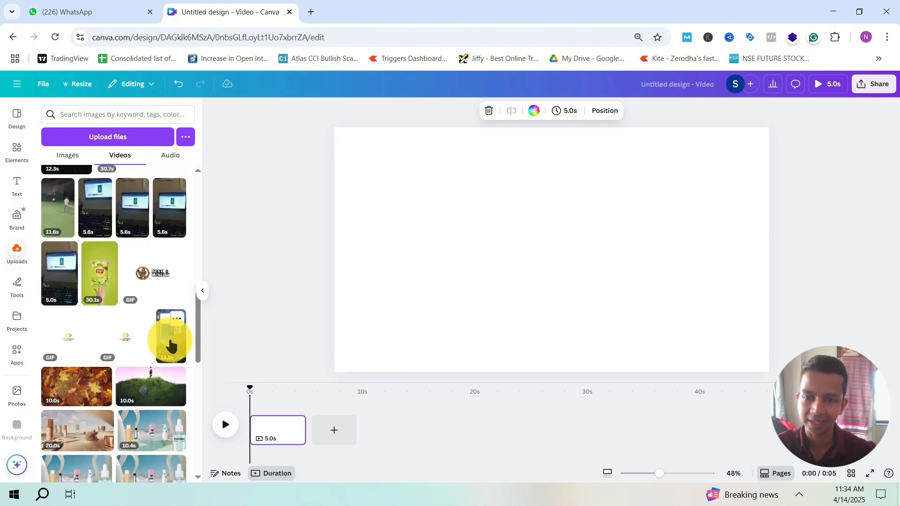
left_click(171, 346)
left_click_drag(249, 392, 333, 387)
left_click(574, 244)
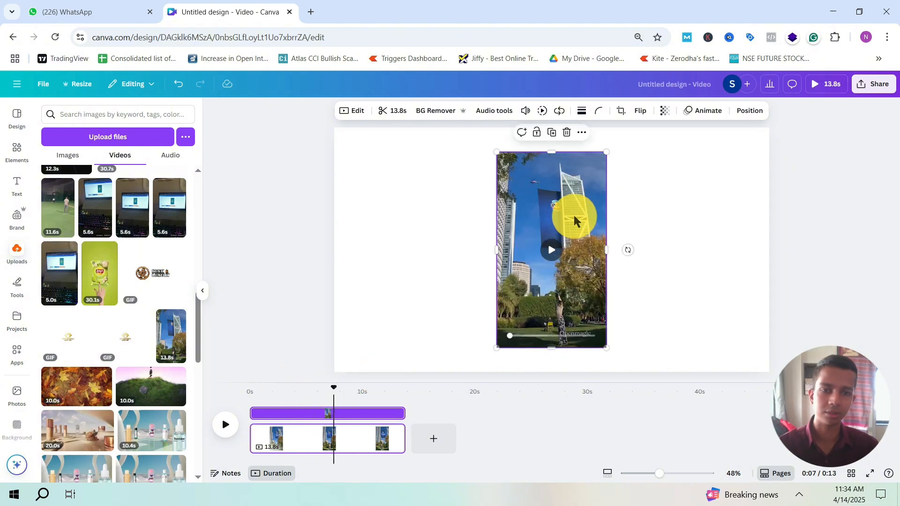
left_click_drag(574, 218, 133, 311)
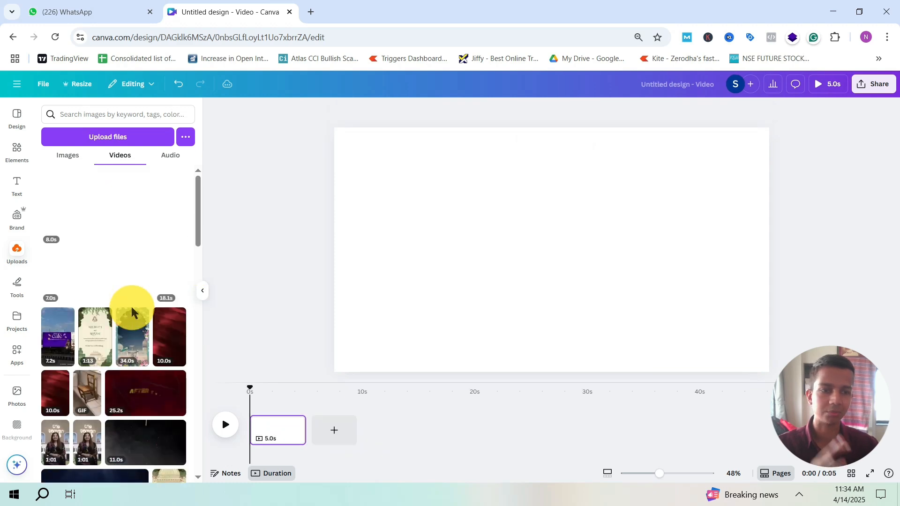
Add the 1:13 wedding invitation video from the uploads and play it with the system volume raised.
scroll(132, 309, "down", 3)
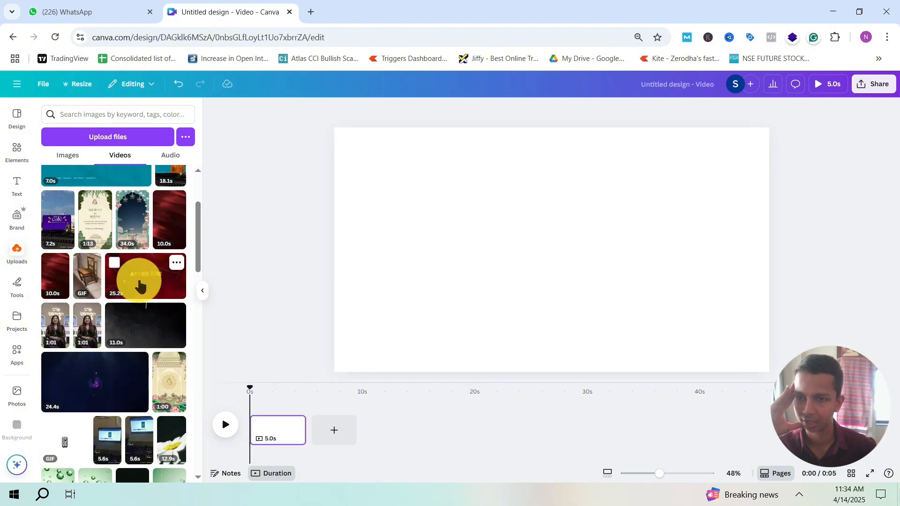
scroll(140, 285, "up", 1)
left_click(92, 286)
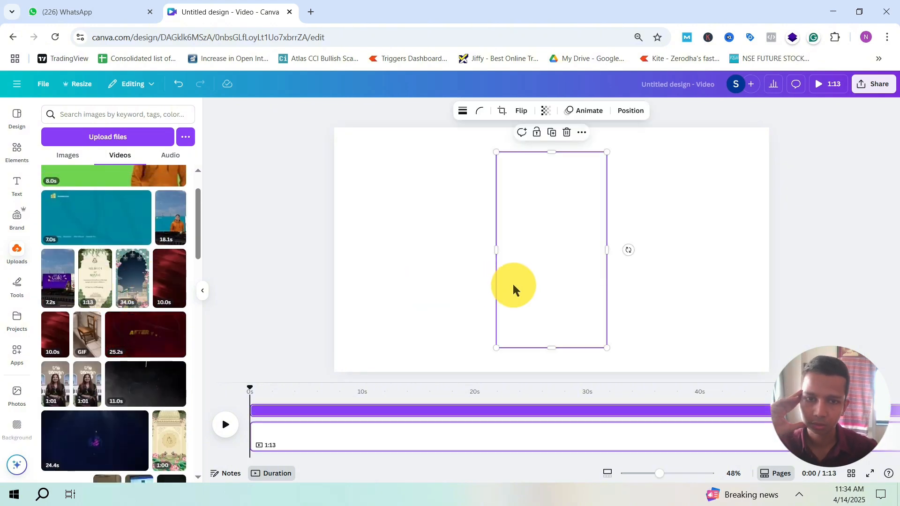
left_click(226, 425)
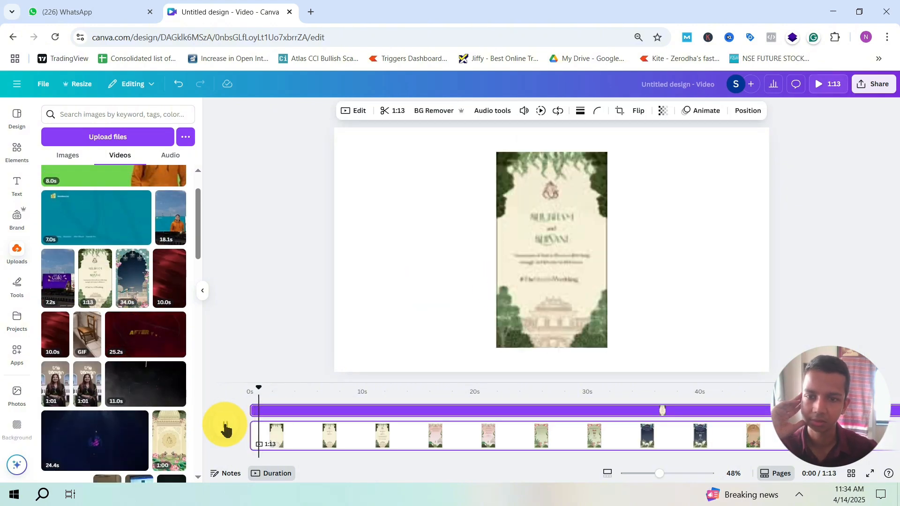
key("XF86AudioRaiseVolume")
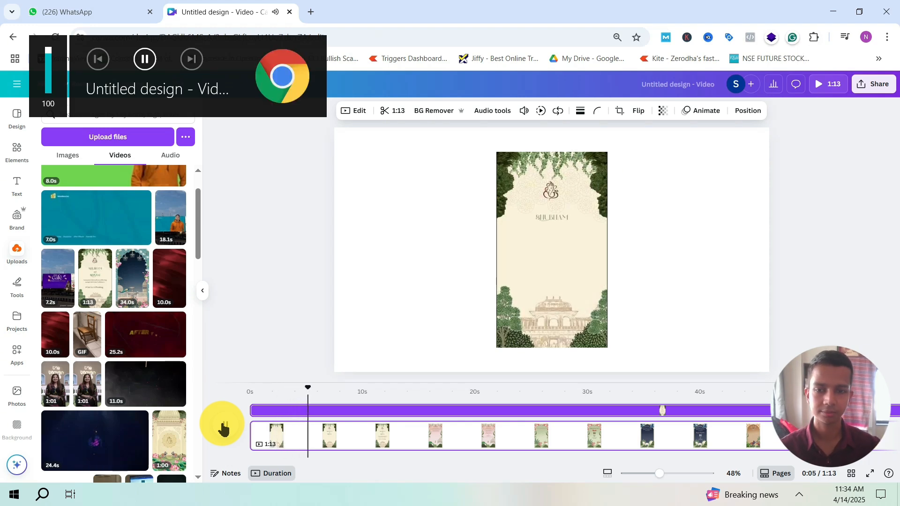
Stop playback and hide the element timing of the wedding invitation video.
left_click(224, 428)
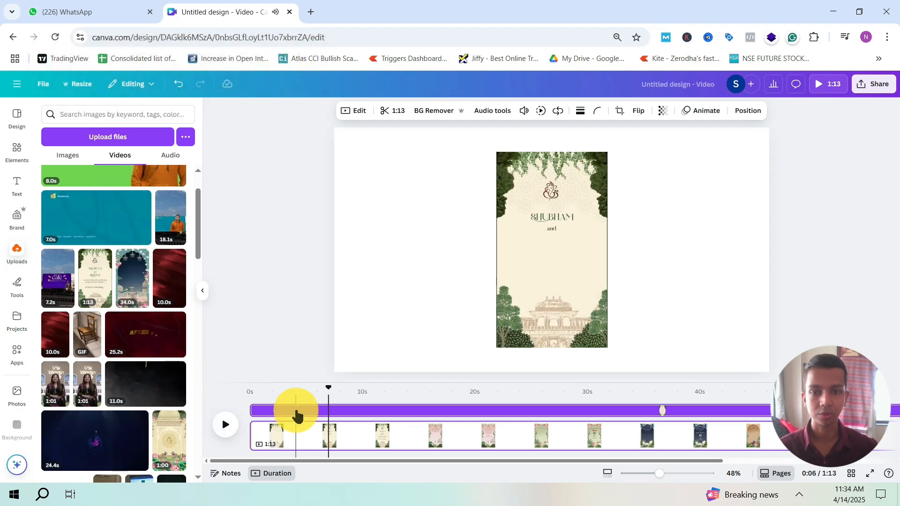
right_click(305, 412)
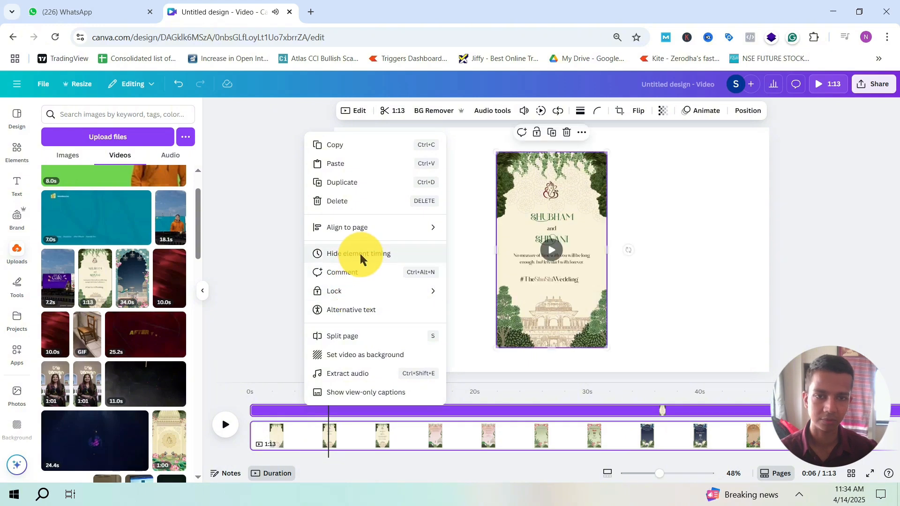
left_click(361, 255)
Move the invitation video to the left half of the page and enlarge it to nearly the full page height.
left_click_drag(560, 202, 448, 183)
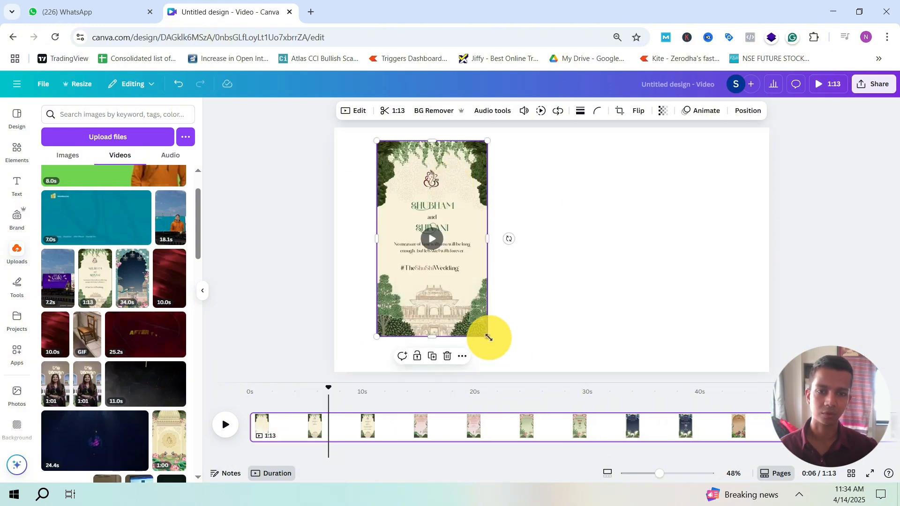
left_click_drag(488, 337, 548, 355)
left_click_drag(511, 141, 531, 137)
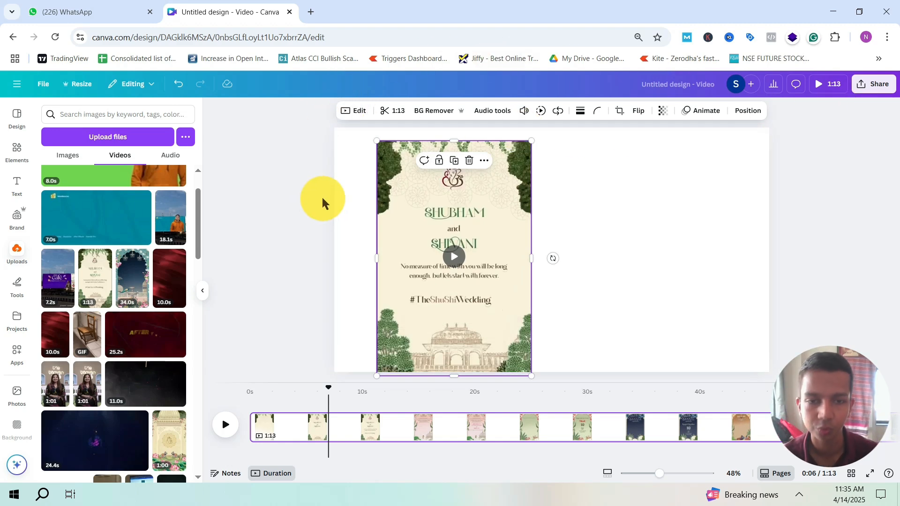
left_click_drag(489, 201, 498, 193)
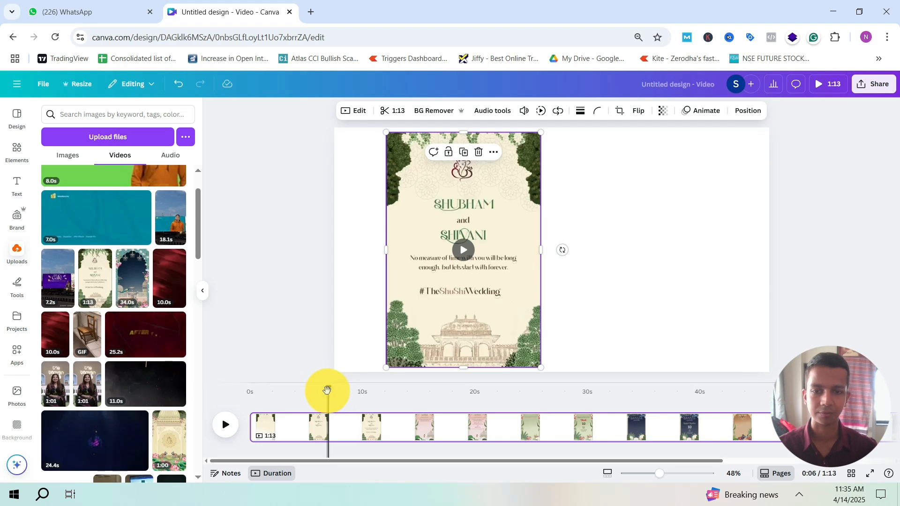
Split the video page at the 10-second mark.
left_click_drag(328, 388, 363, 388)
right_click(368, 427)
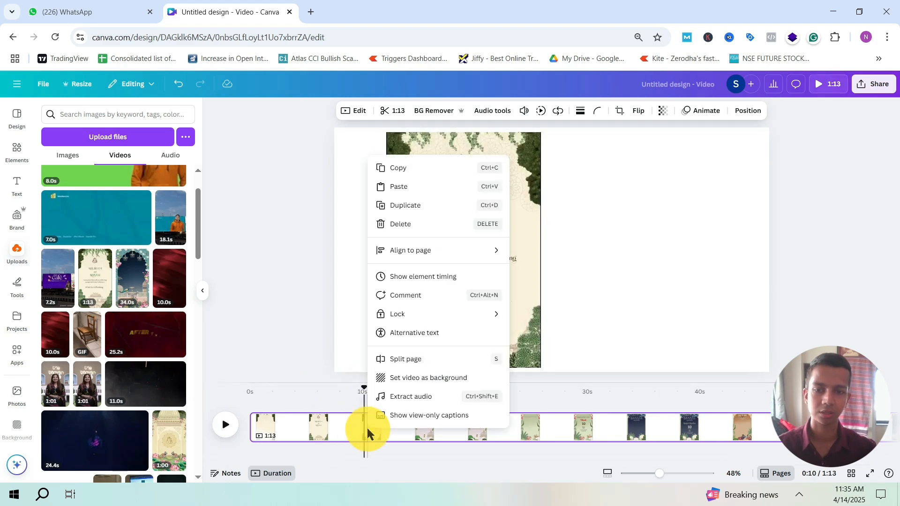
right_click(382, 376)
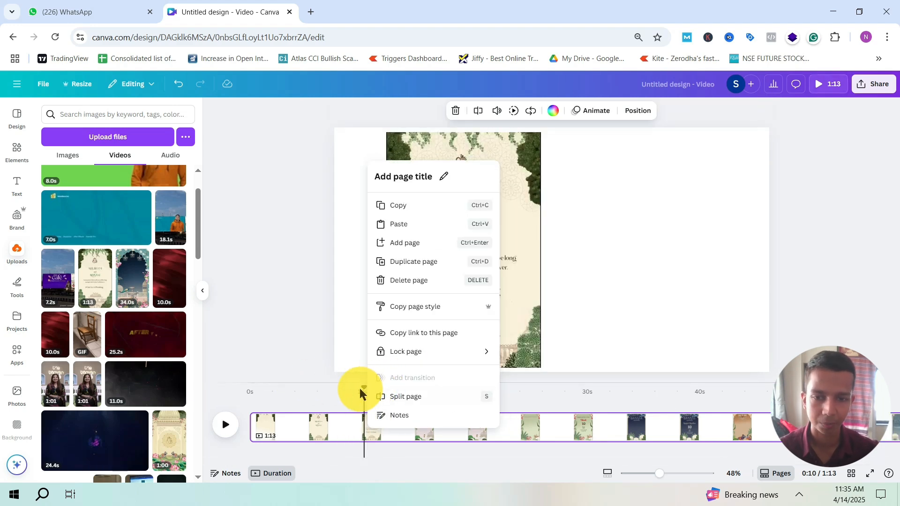
left_click(412, 397)
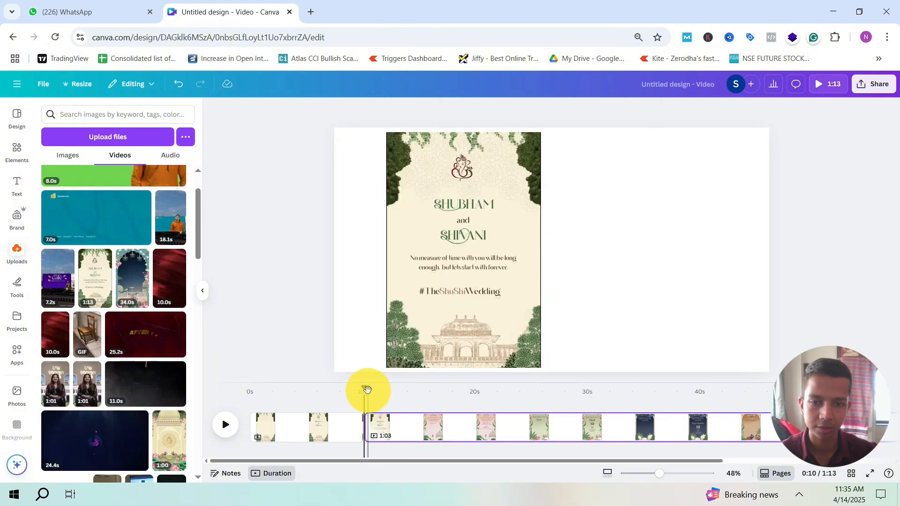
Examine the AI-generated Highlights for the second page's video at the 13-second mark, then leave them without adding a selection.
left_click_drag(363, 388, 402, 387)
left_click(451, 219)
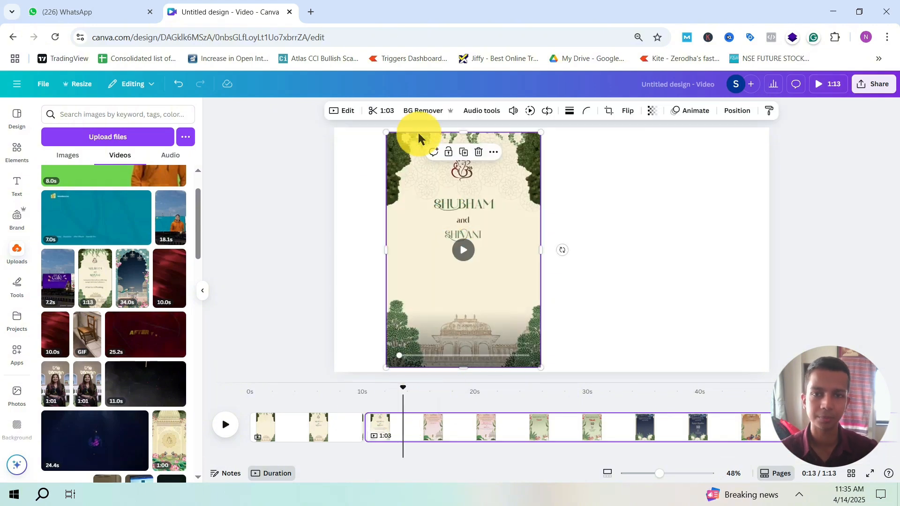
left_click(249, 216)
left_click(426, 203)
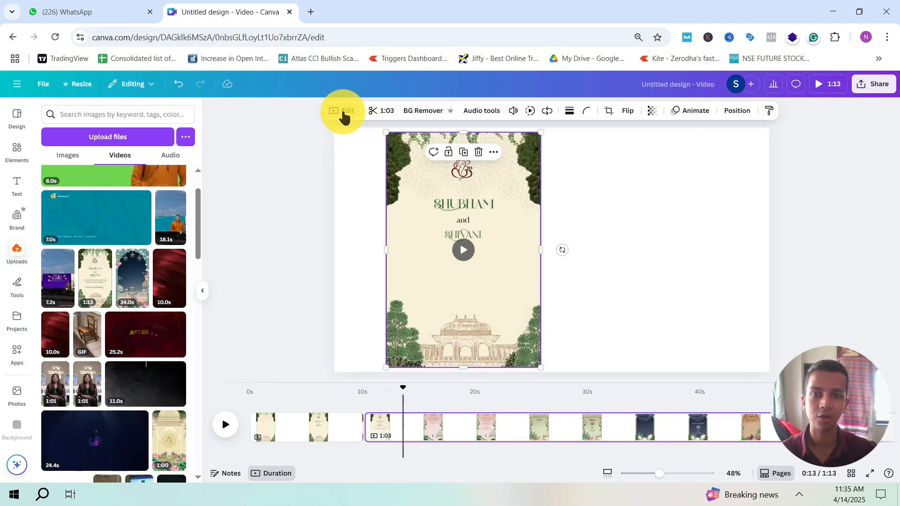
left_click(345, 112)
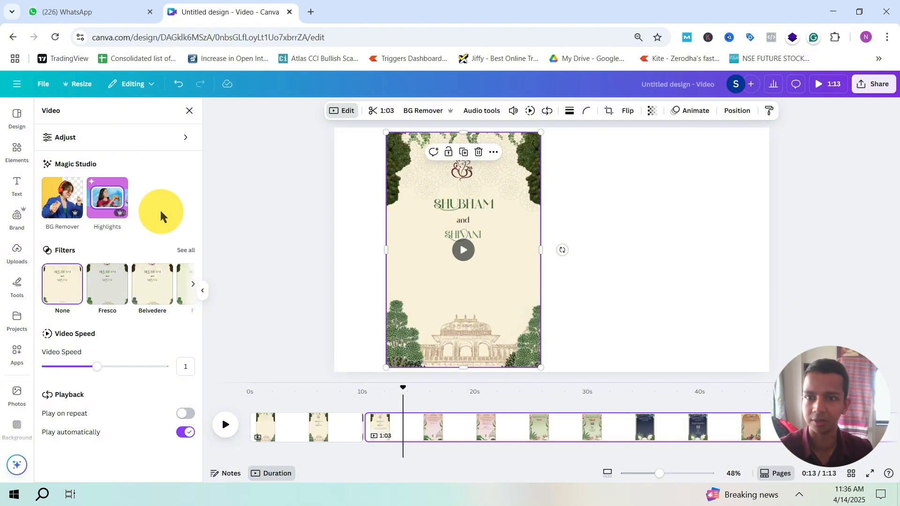
left_click(106, 201)
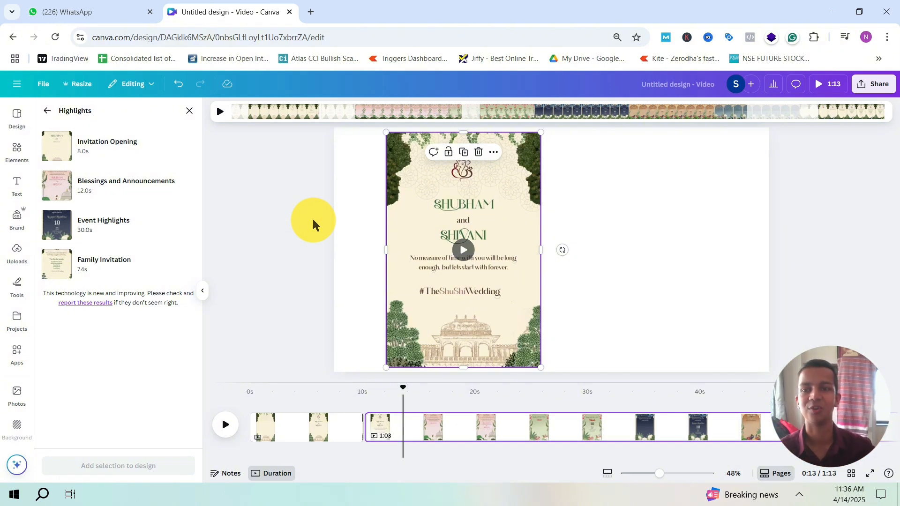
left_click(46, 109)
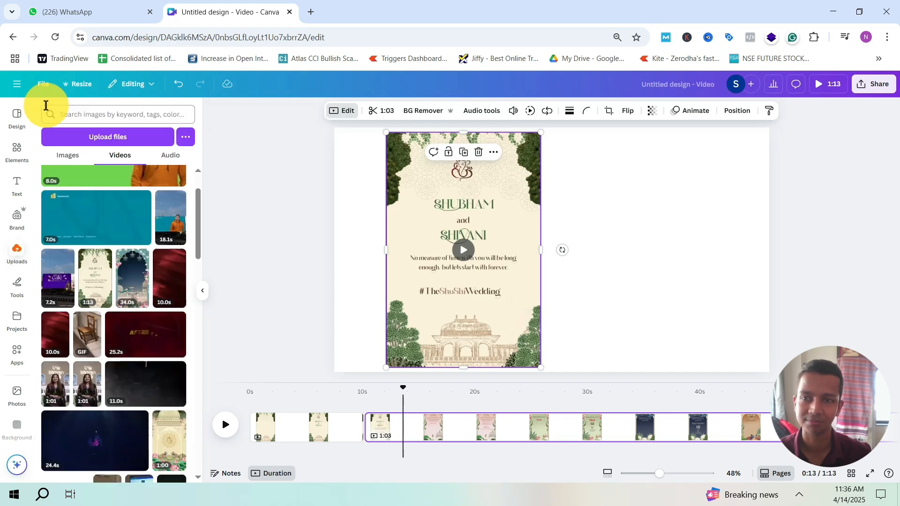
Set the contrast of the second page's video to 26 in its adjustments.
left_click(344, 110)
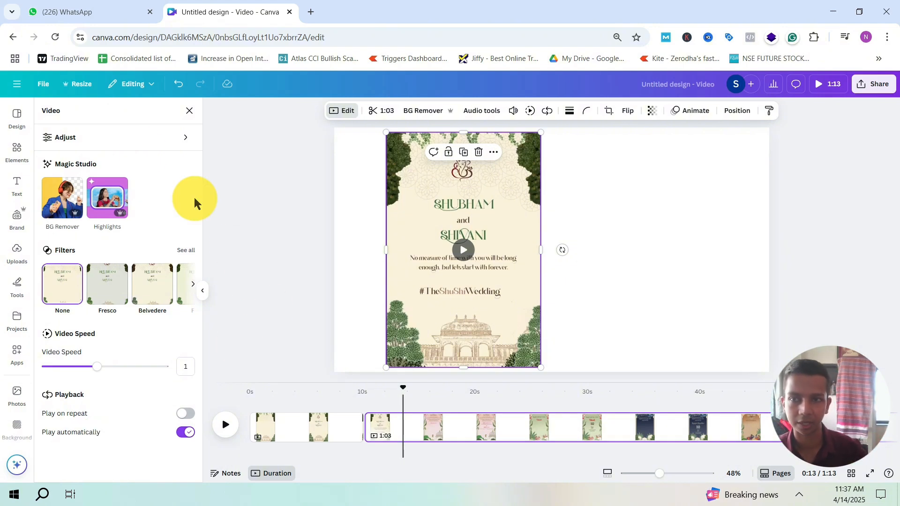
left_click(148, 141)
scroll(117, 222, "down", 2)
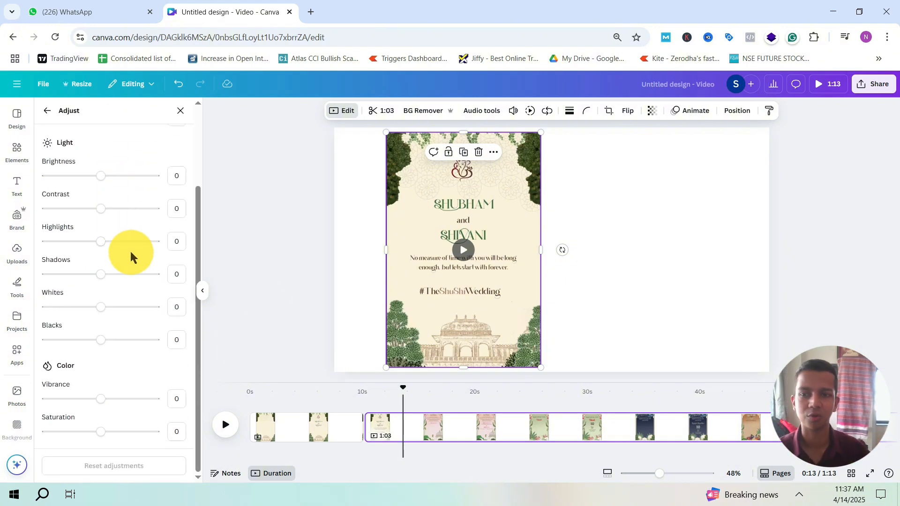
left_click_drag(103, 209, 115, 208)
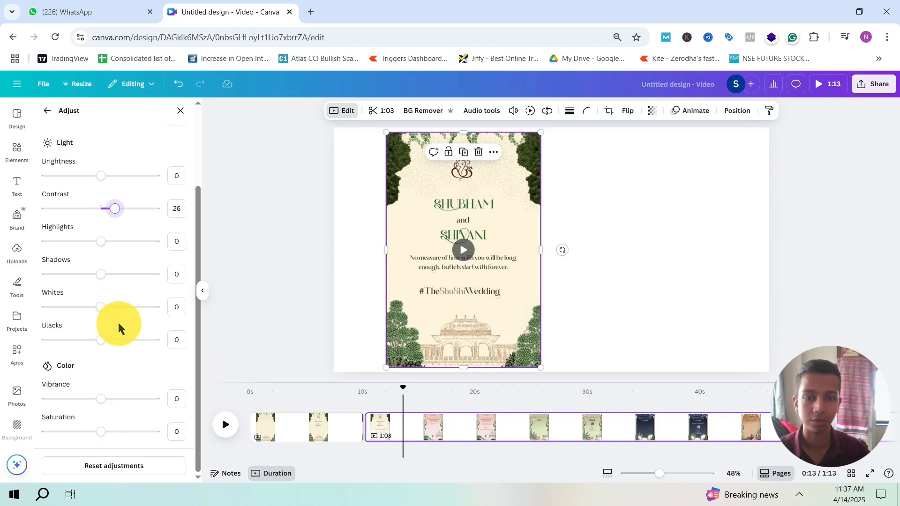
scroll(117, 318, "up", 2)
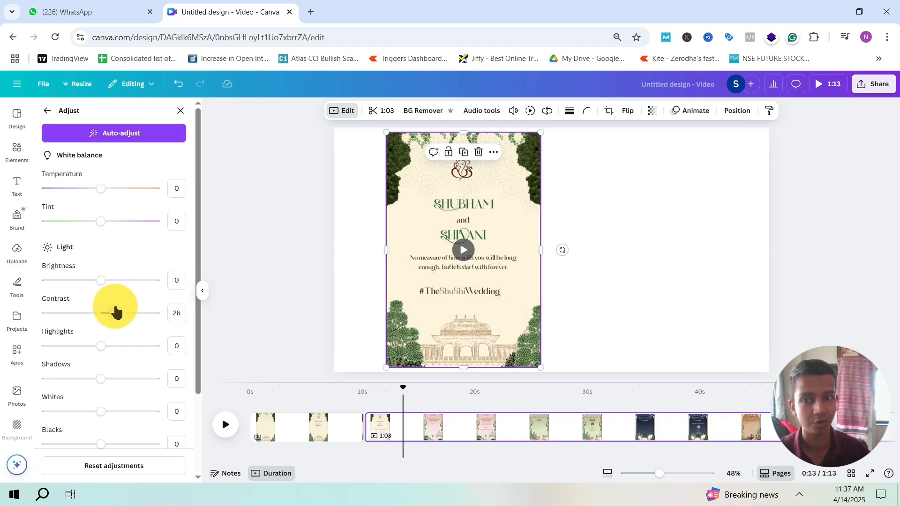
Pause the trim preview and auto-trim the second page's video to 15.2 seconds.
left_click(377, 112)
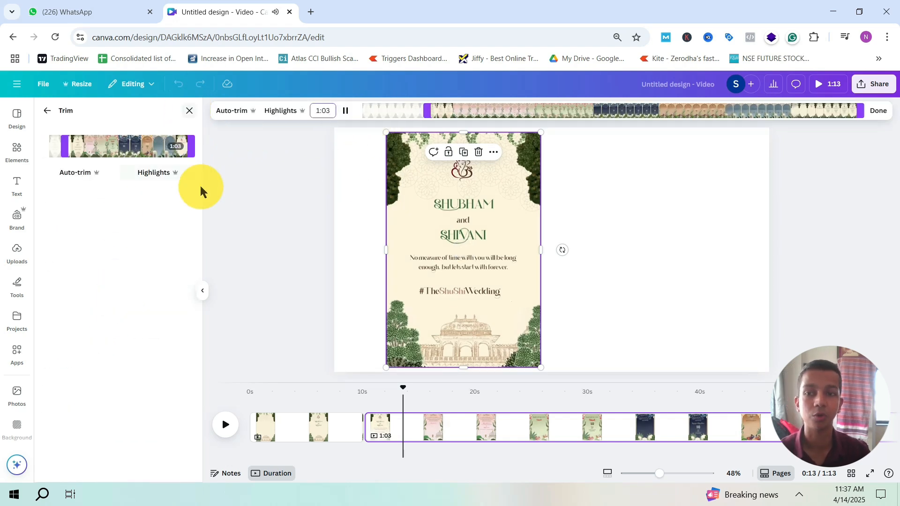
left_click(346, 111)
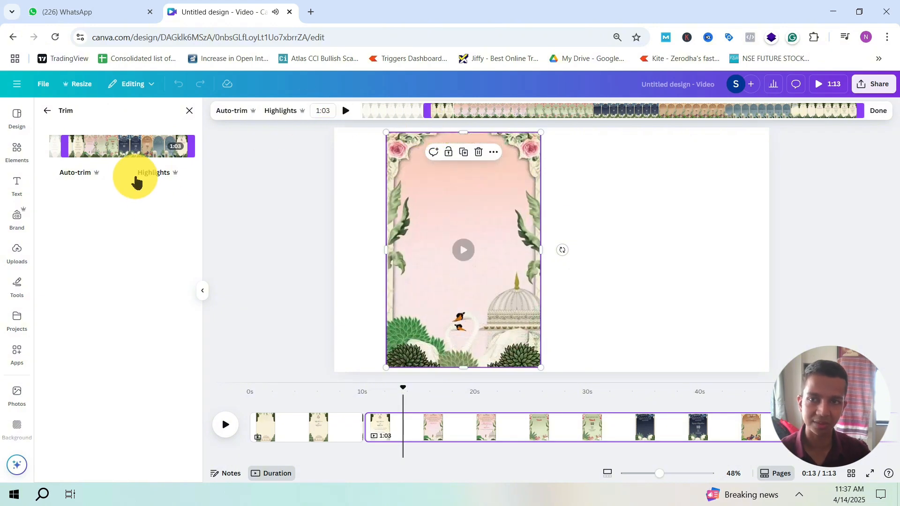
left_click(77, 177)
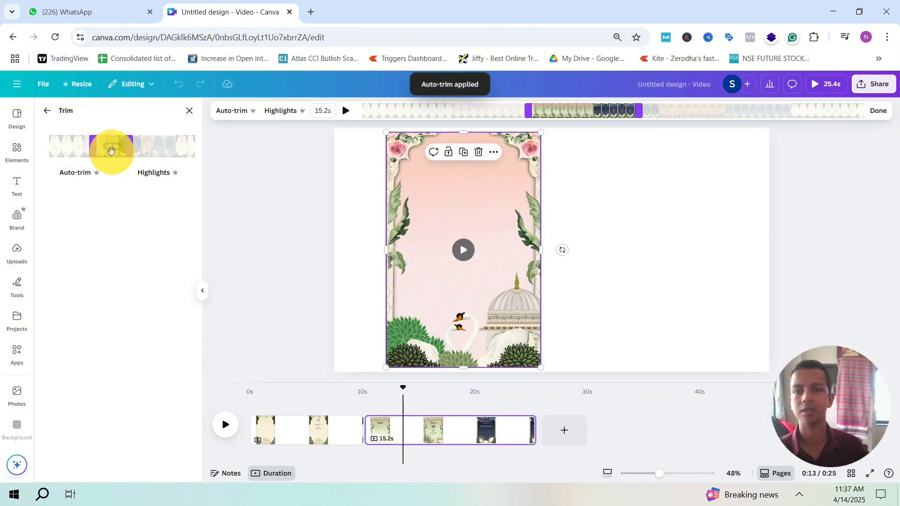
left_click(47, 111)
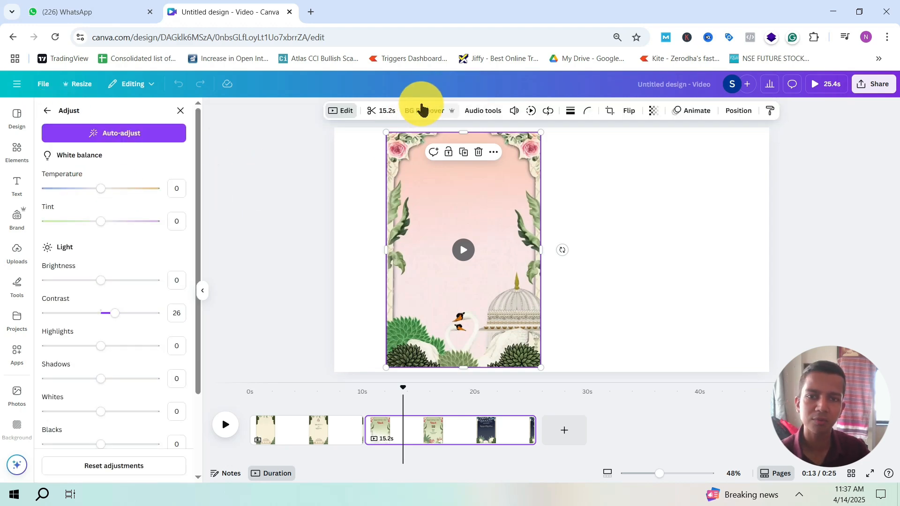
Enhance the voice of the second page's video, extract its audio and move the audio track to the start of the timeline.
left_click(485, 116)
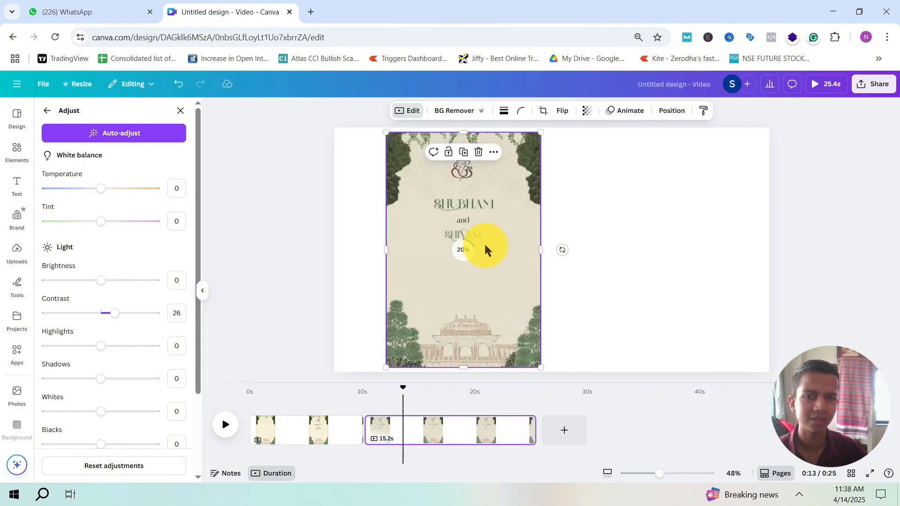
left_click(481, 112)
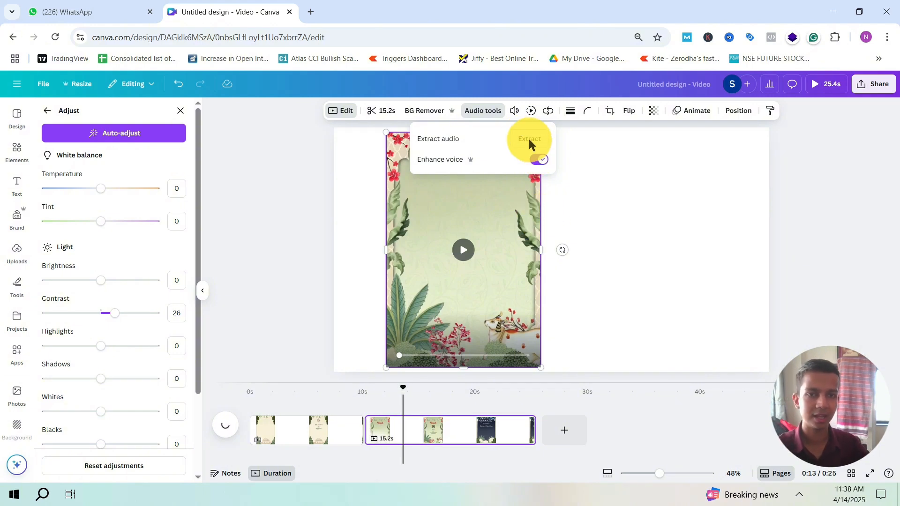
left_click(530, 139)
left_click_drag(435, 453, 265, 424)
left_click_drag(261, 335, 261, 336)
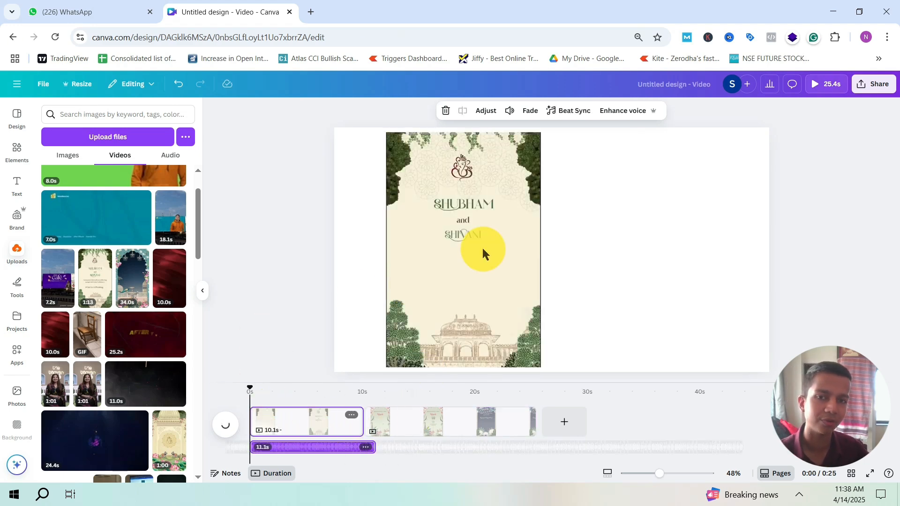
left_click(309, 451)
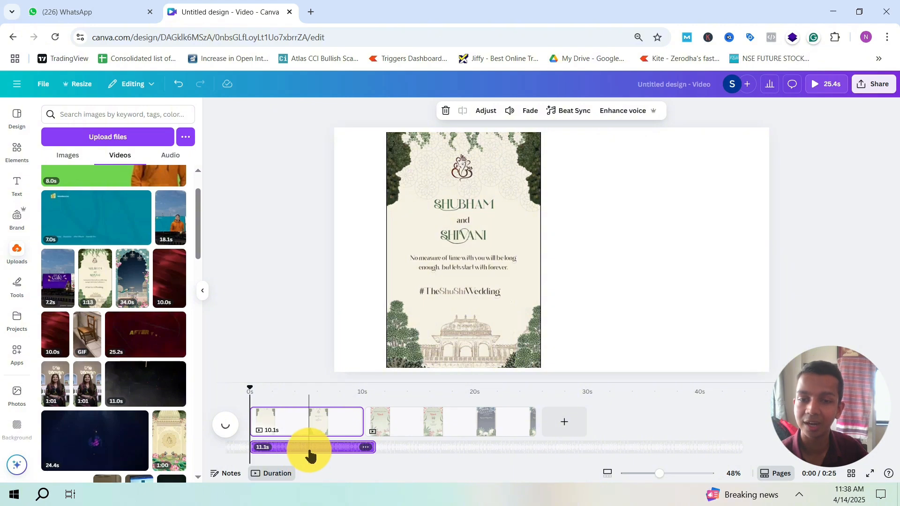
Look through the speed, playback, border and corner options of the first page's video without changing them.
left_click(484, 203)
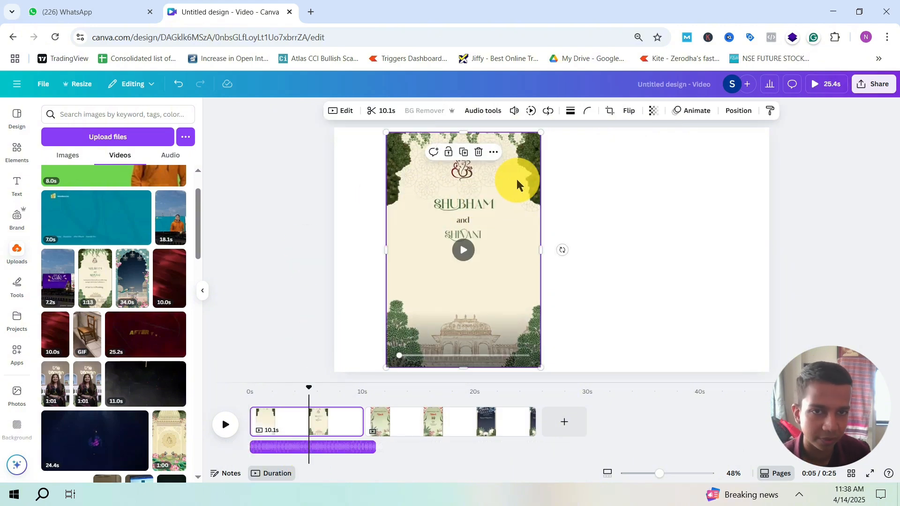
left_click(531, 115)
left_click(549, 113)
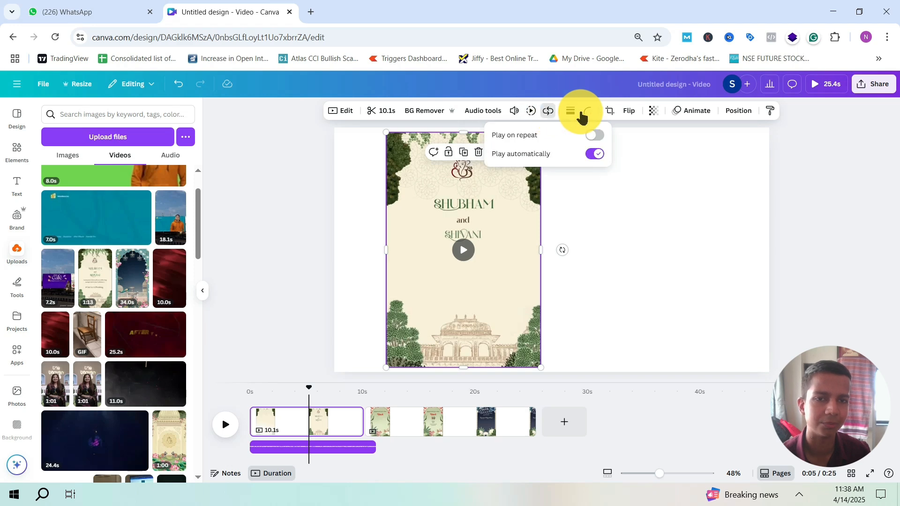
left_click(570, 113)
left_click(588, 111)
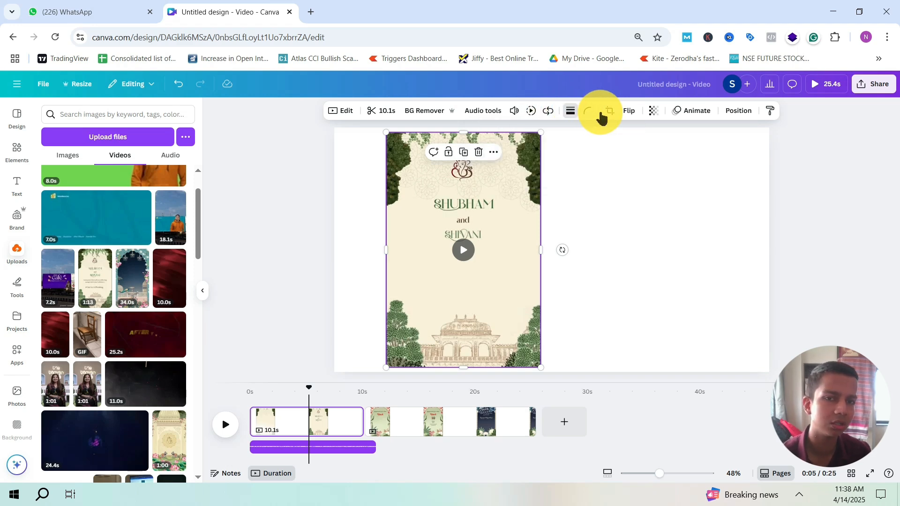
left_click(682, 232)
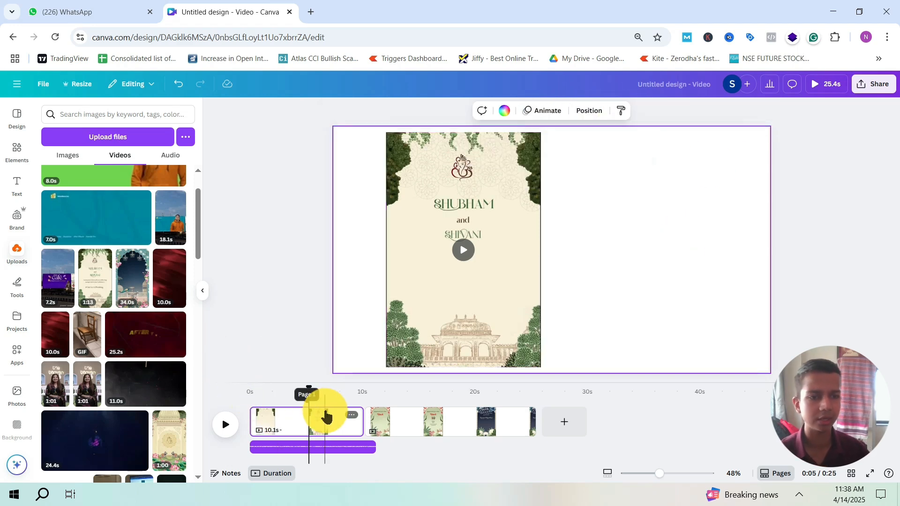
Select the extracted audio track and play the timeline from the beginning for about seven seconds.
key("space")
left_click(316, 454)
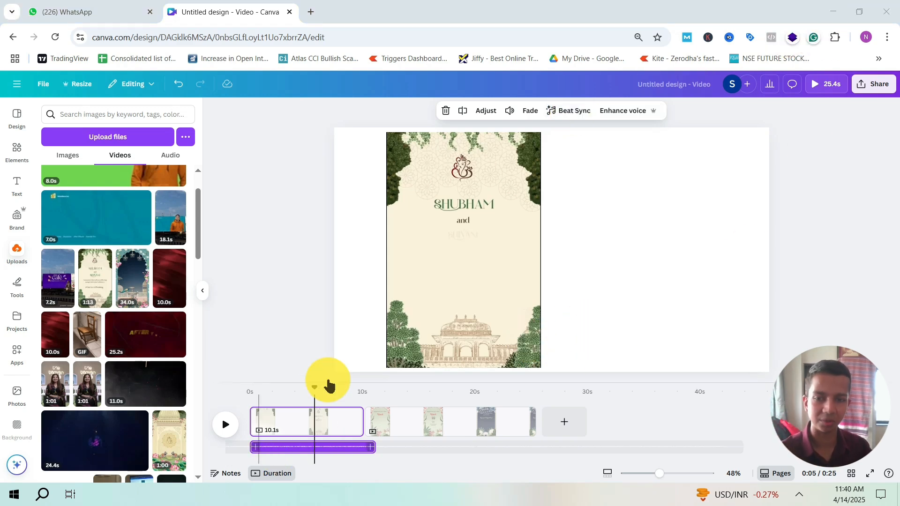
left_click(248, 387)
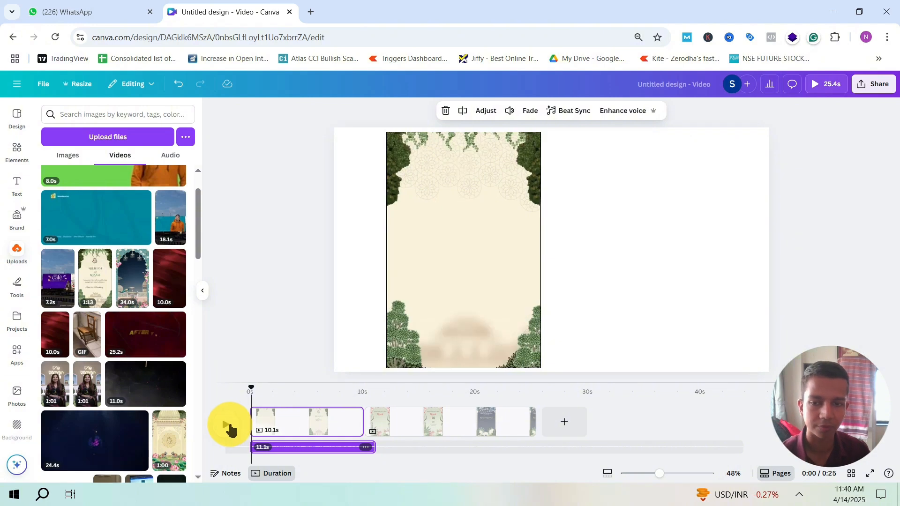
left_click(230, 428)
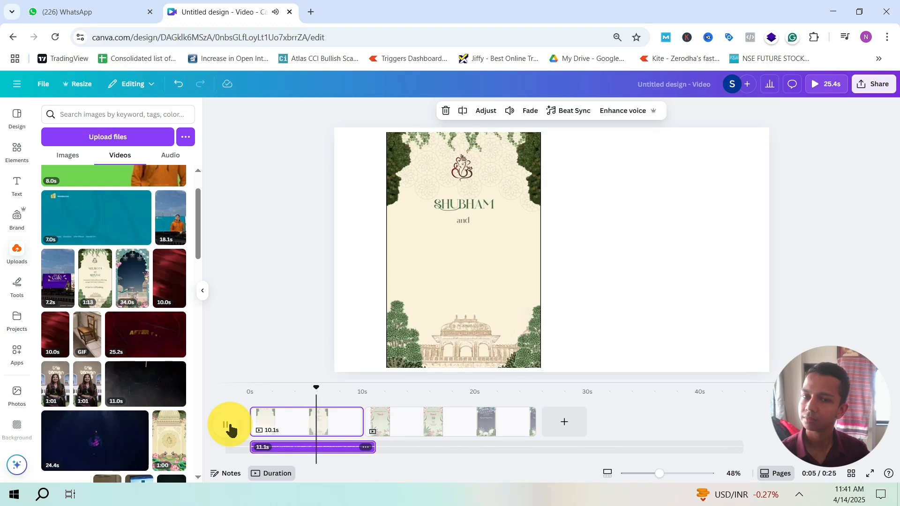
left_click(230, 428)
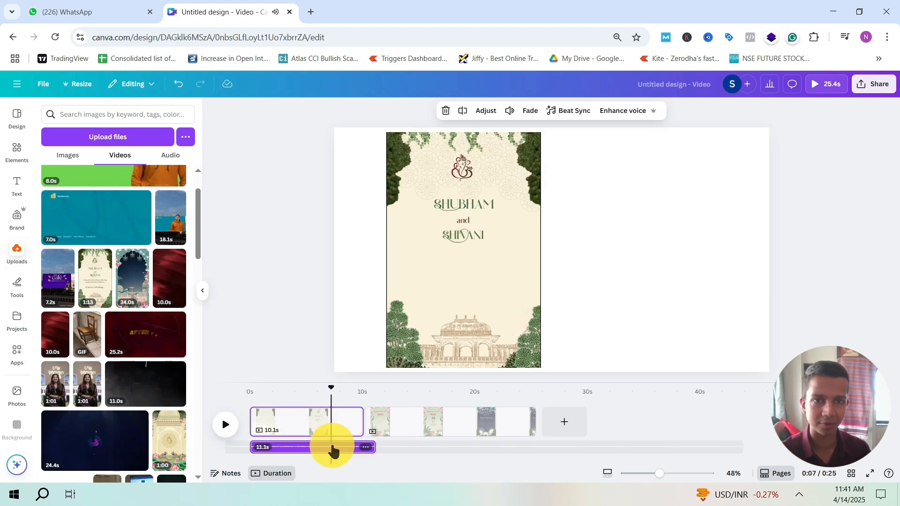
Turn on beat markers for the extracted audio track.
left_click(570, 116)
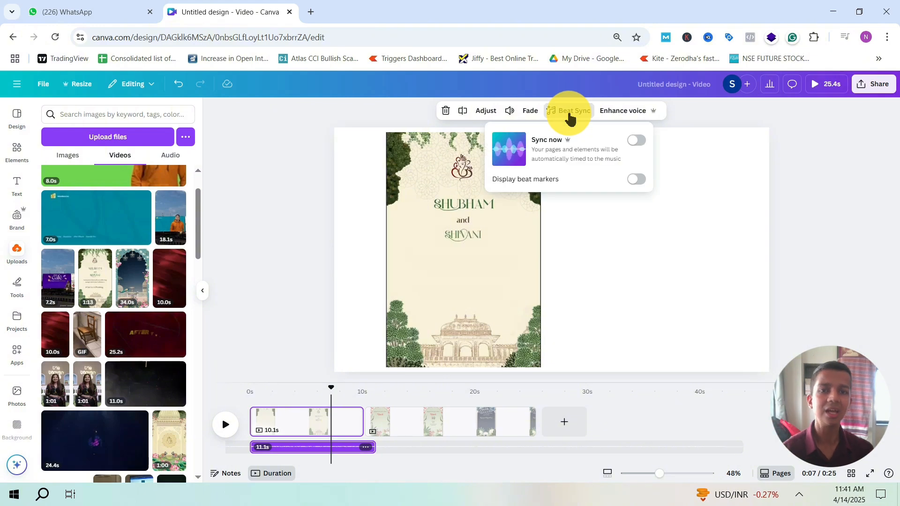
left_click(636, 180)
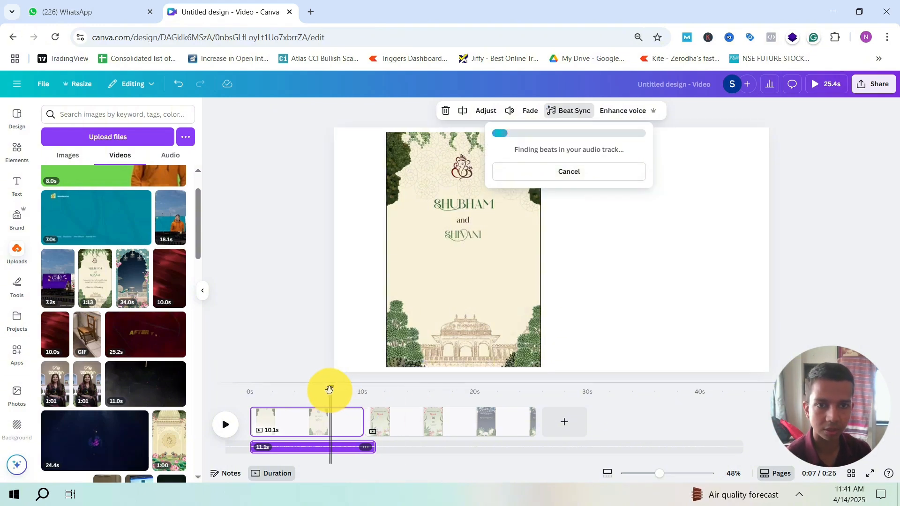
Turn on Sync now in Beat Sync for the extracted audio track so the pages are timed to the music.
left_click(311, 392)
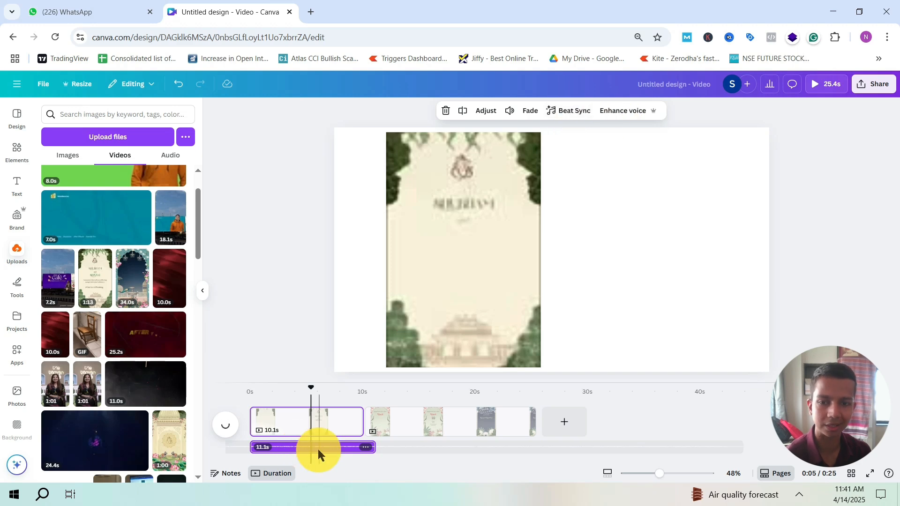
left_click(573, 112)
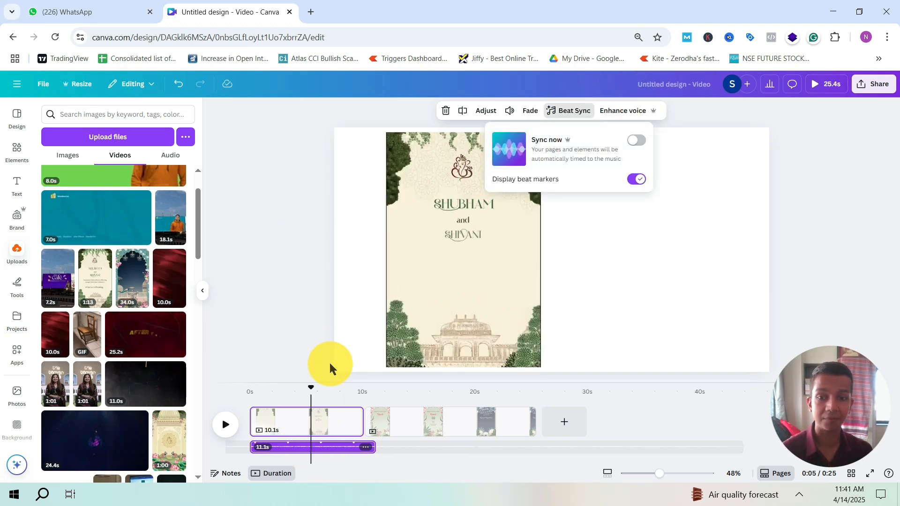
left_click_drag(307, 387, 277, 386)
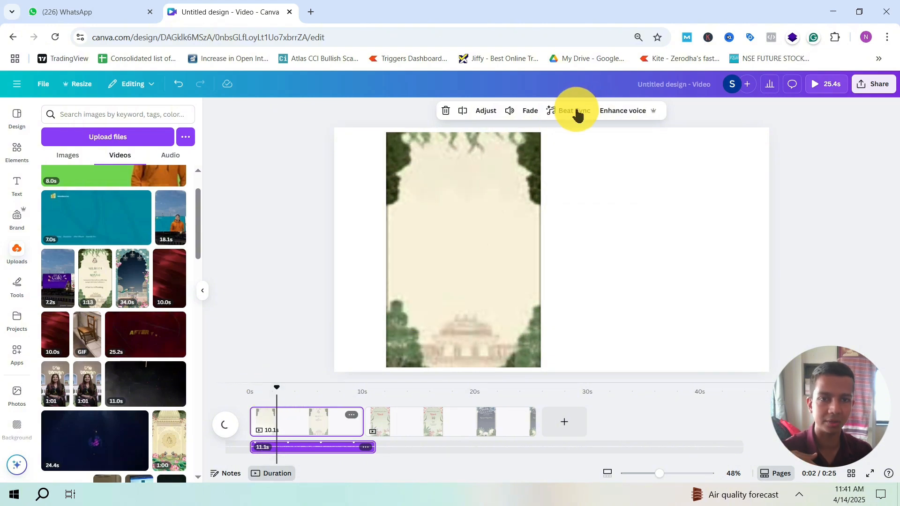
left_click(572, 117)
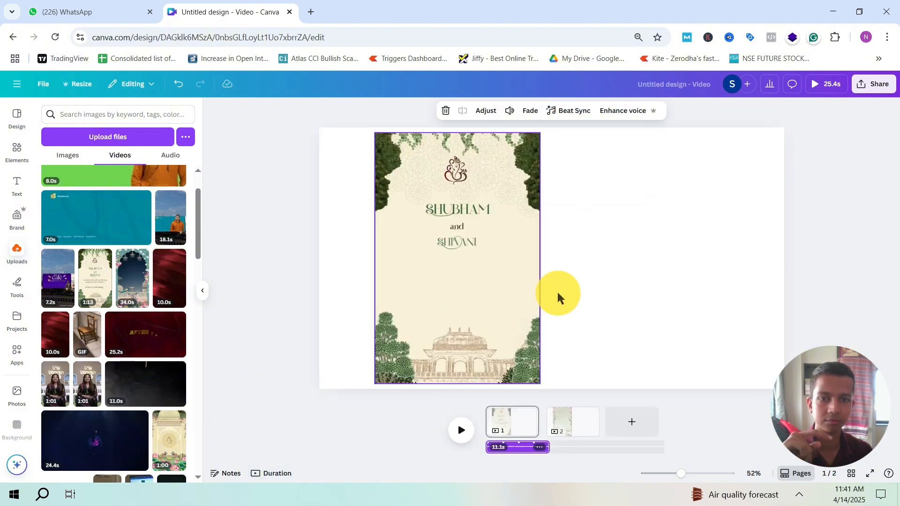
left_click(568, 113)
left_click(637, 143)
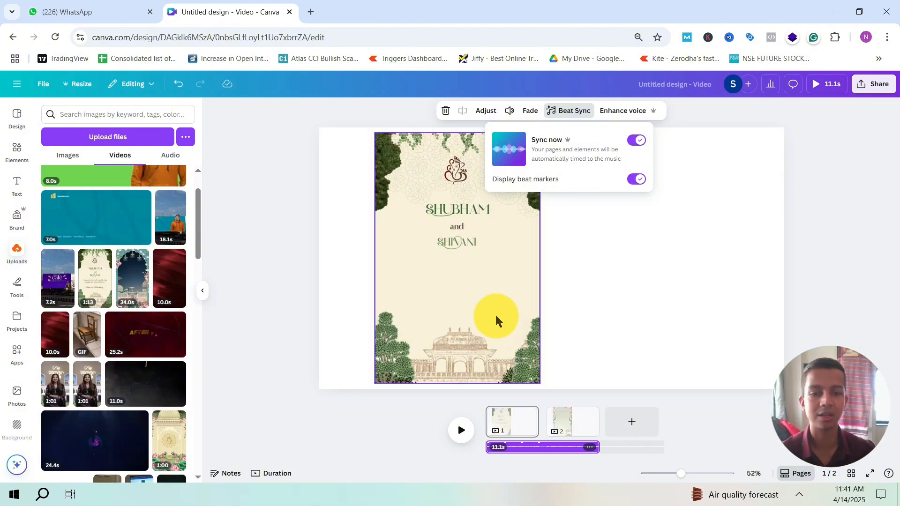
Switch to the timeline's duration view and lengthen the second page to about 5.6 seconds.
left_click(249, 310)
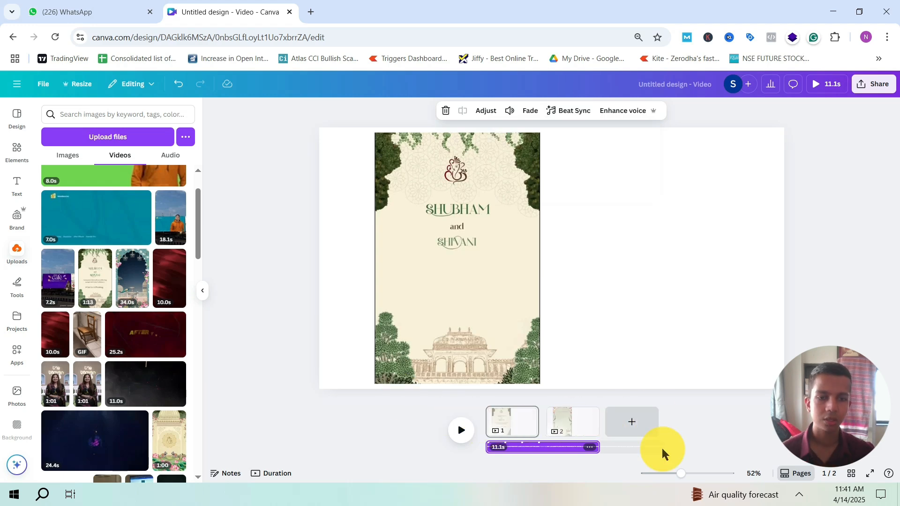
mouse_move(680, 476)
left_mouse_down()
mouse_move(696, 479)
mouse_move(672, 475)
left_mouse_up()
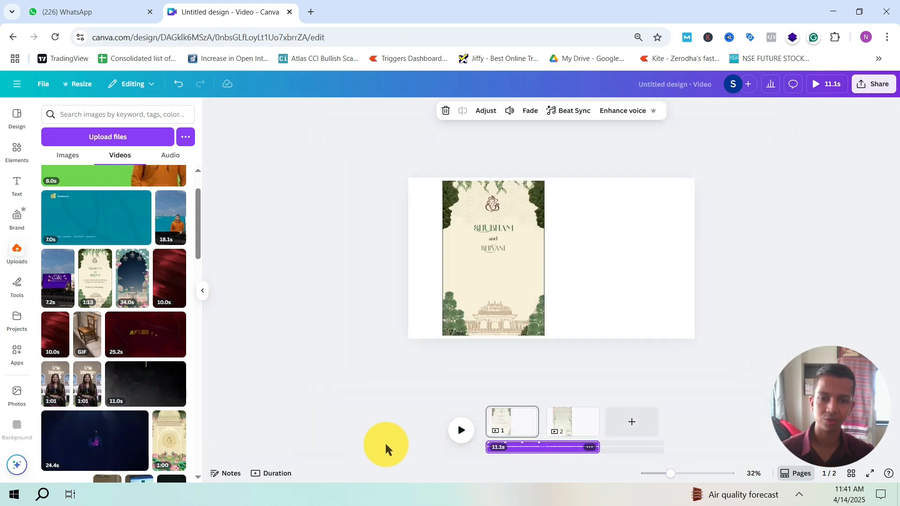
left_click(384, 448)
left_click(276, 474)
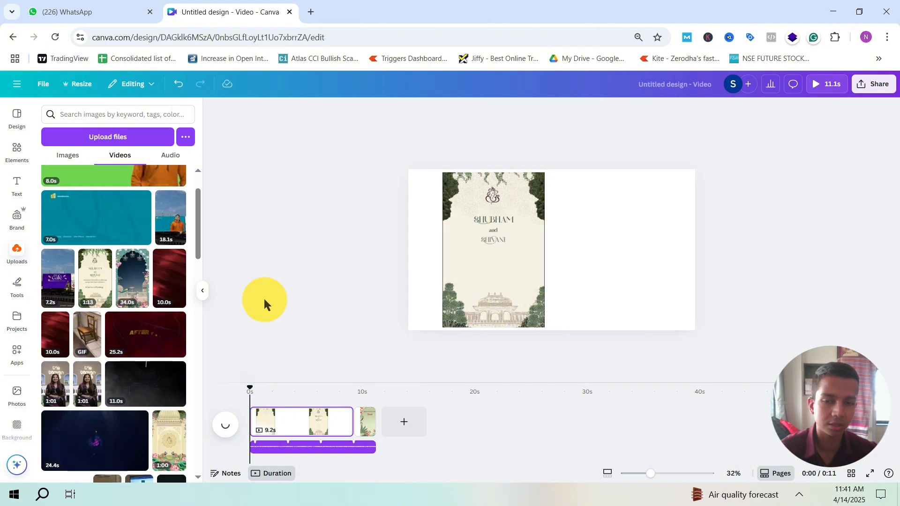
left_click(366, 431, "ctrl")
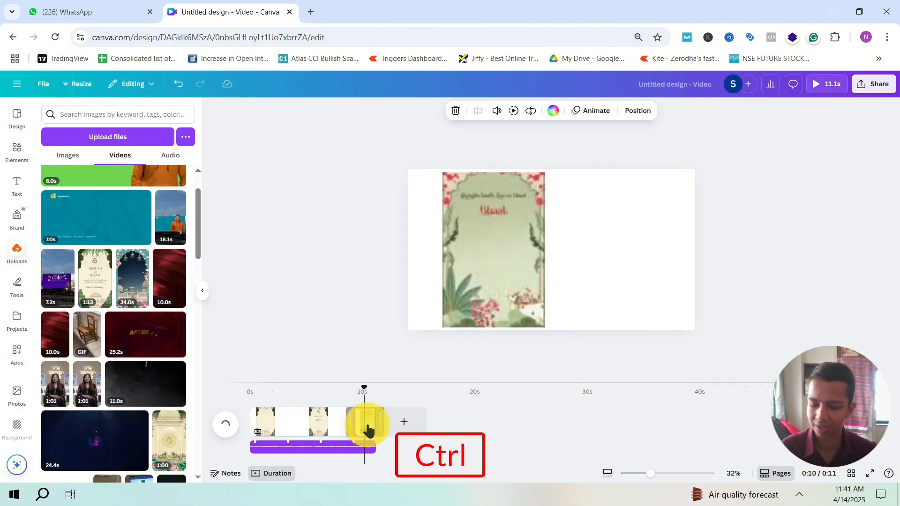
left_click_drag(422, 420, 235, 386)
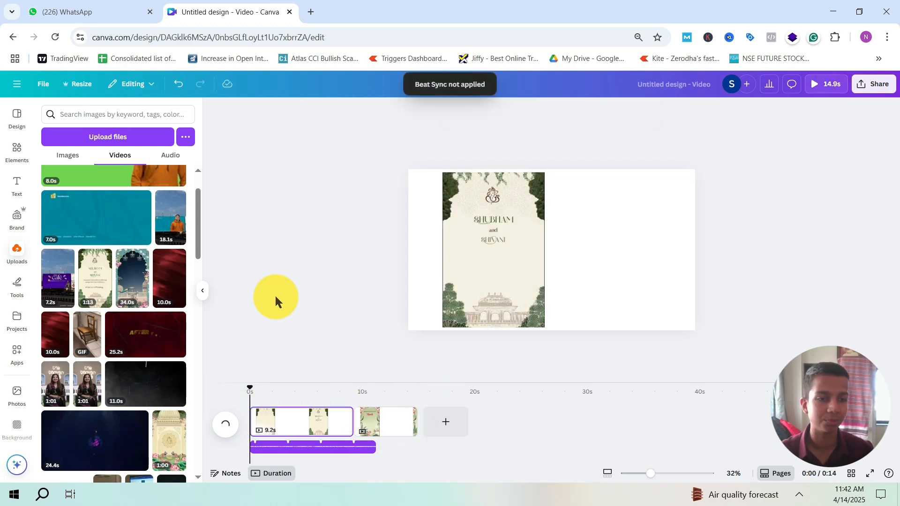
Play the timeline from the beginning for about nine seconds and return the playhead to the start.
key("space")
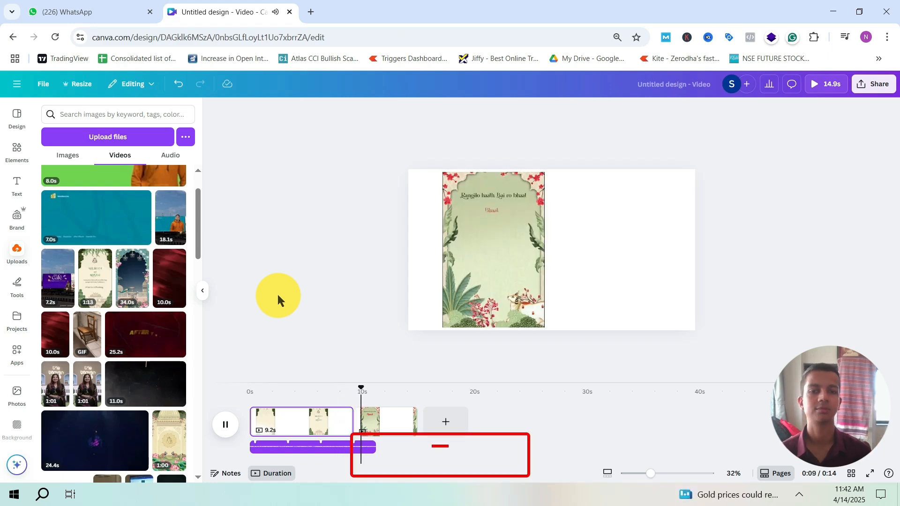
key("space")
left_click_drag(363, 391, 248, 392)
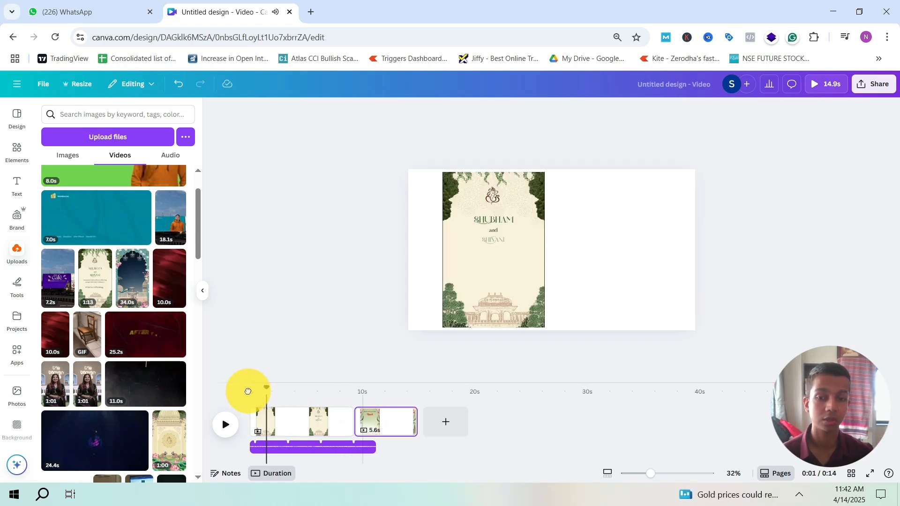
left_click(645, 214)
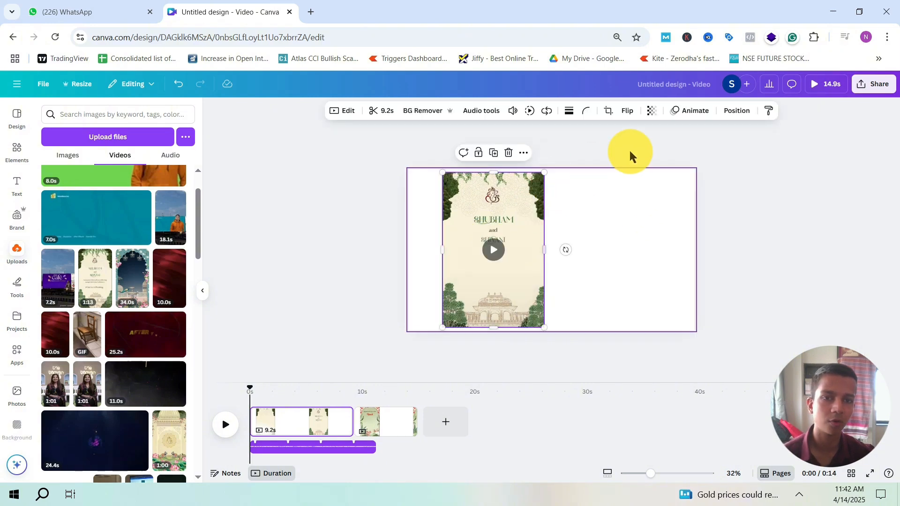
Adjust the extracted audio track so that it uses a slightly earlier portion of its source recording.
left_click(370, 448)
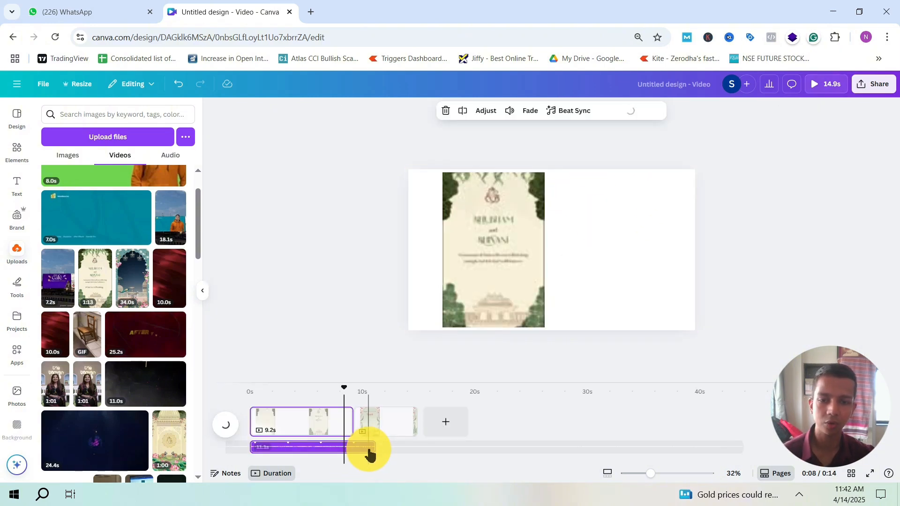
right_click(368, 447)
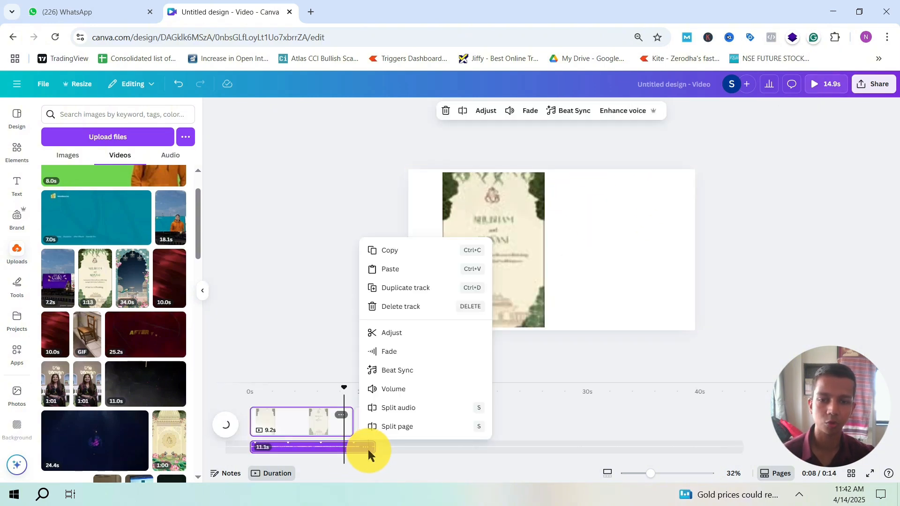
left_click(419, 334)
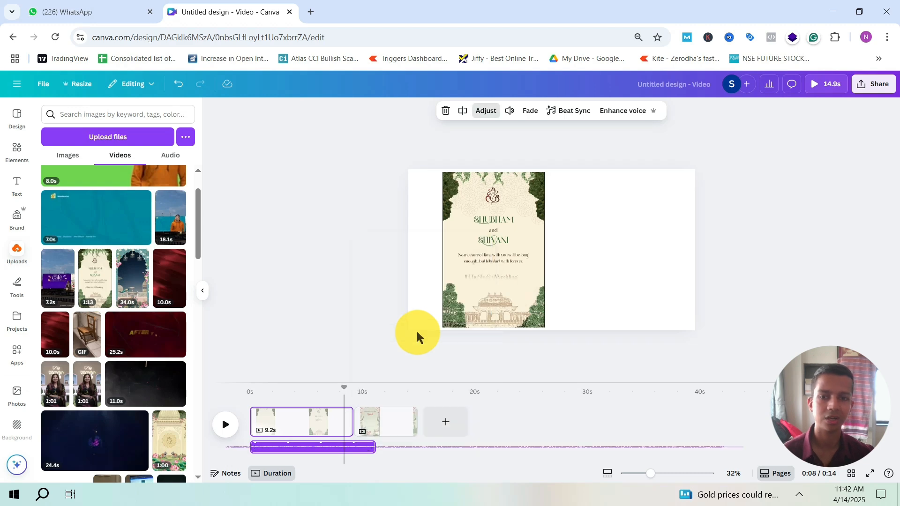
left_click_drag(342, 446, 361, 450)
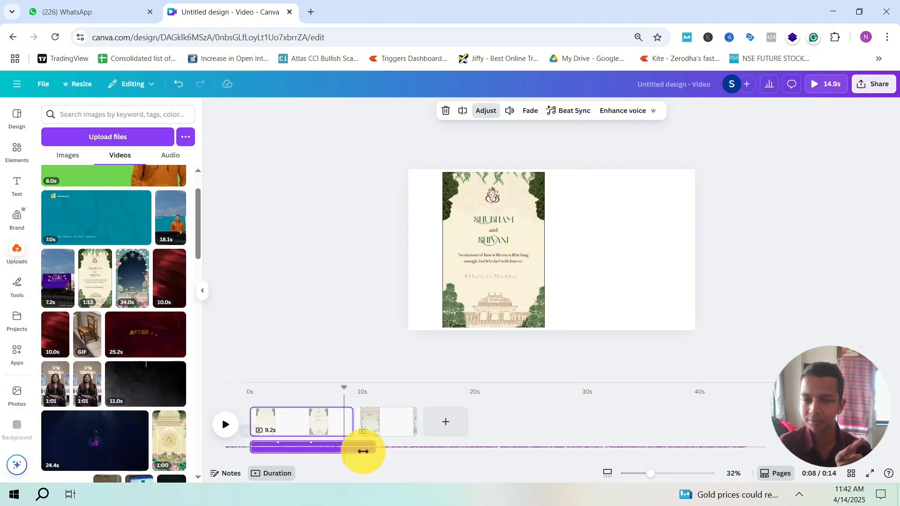
left_click(373, 443)
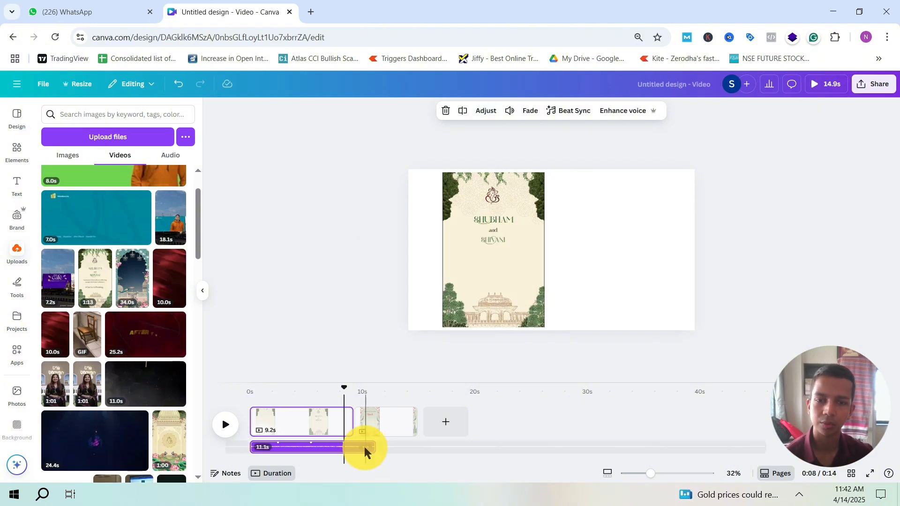
Set both the fade in and the fade out of the audio track to 1.8 seconds.
left_click(366, 447)
left_click(404, 353)
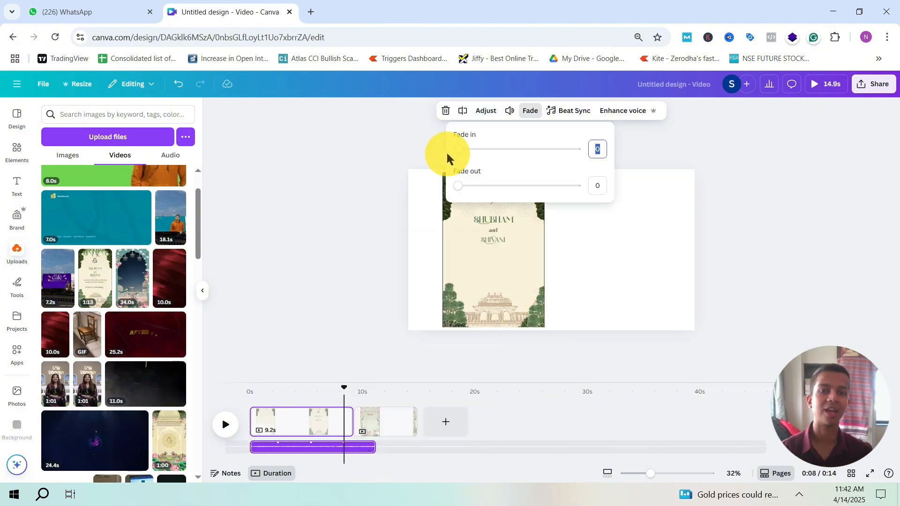
left_click_drag(466, 155, 500, 150)
left_click_drag(458, 185, 501, 186)
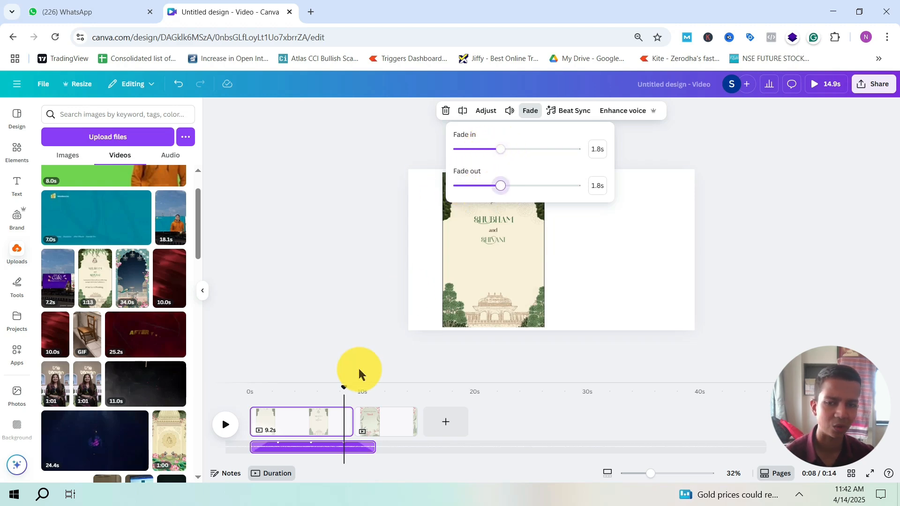
Delete the second page and resize the audio track to 9.2 seconds so it ends with the first page.
left_click_drag(346, 390, 317, 388)
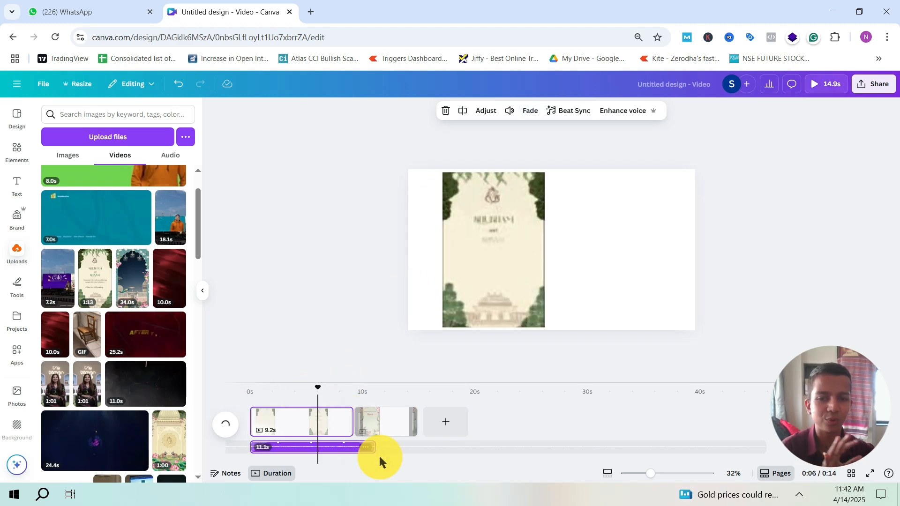
left_click_drag(373, 447, 344, 448)
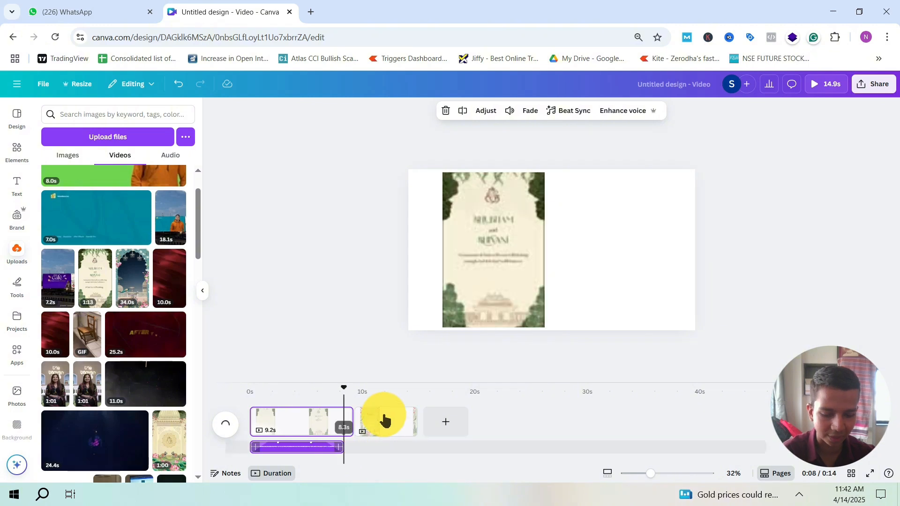
left_click(357, 415)
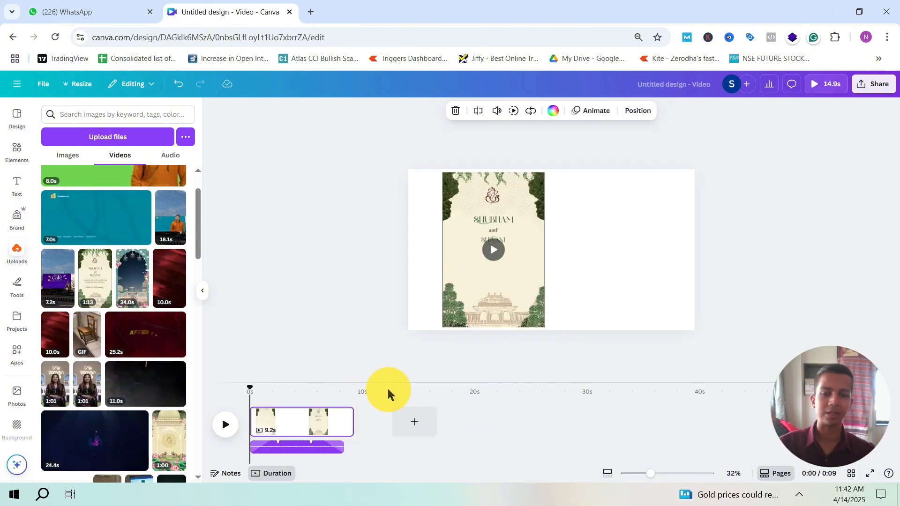
key("Delete")
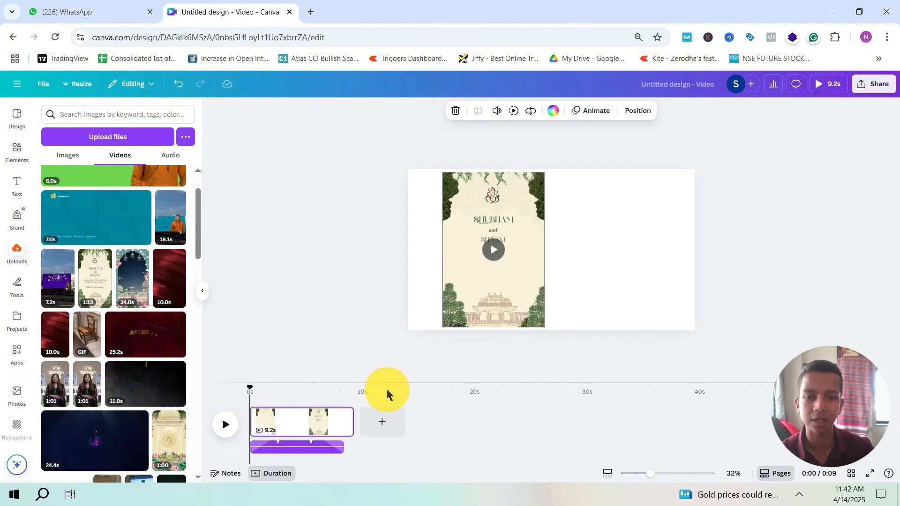
left_click_drag(249, 389, 307, 394)
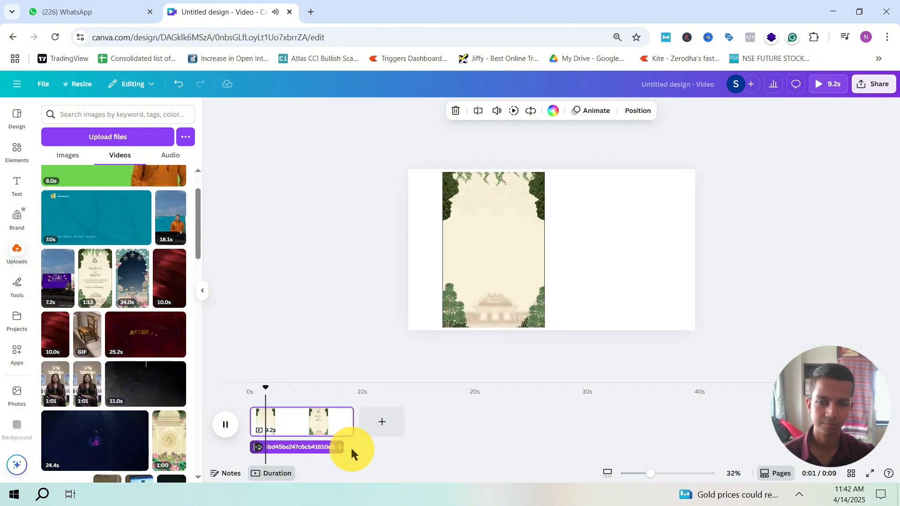
left_click_drag(351, 450, 353, 447)
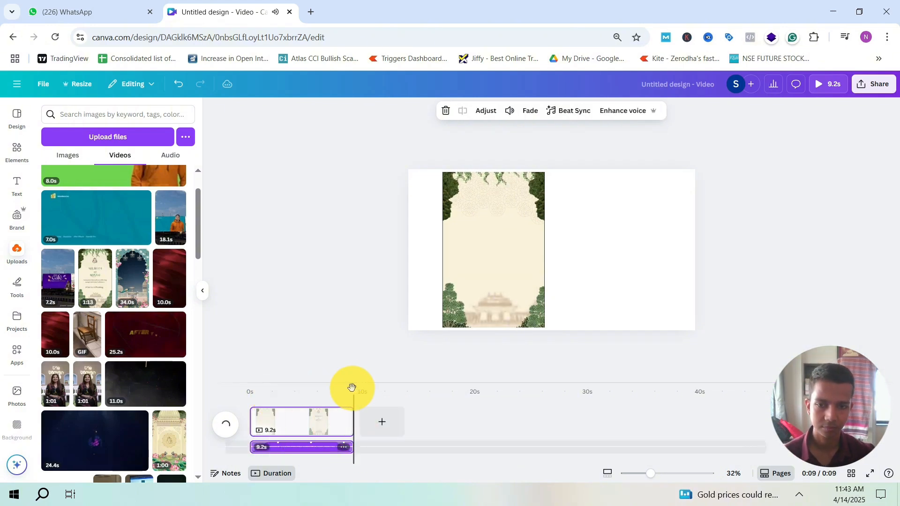
Check the page video's volume setting without changing it and play the timeline from about five to eight seconds.
left_click(315, 428)
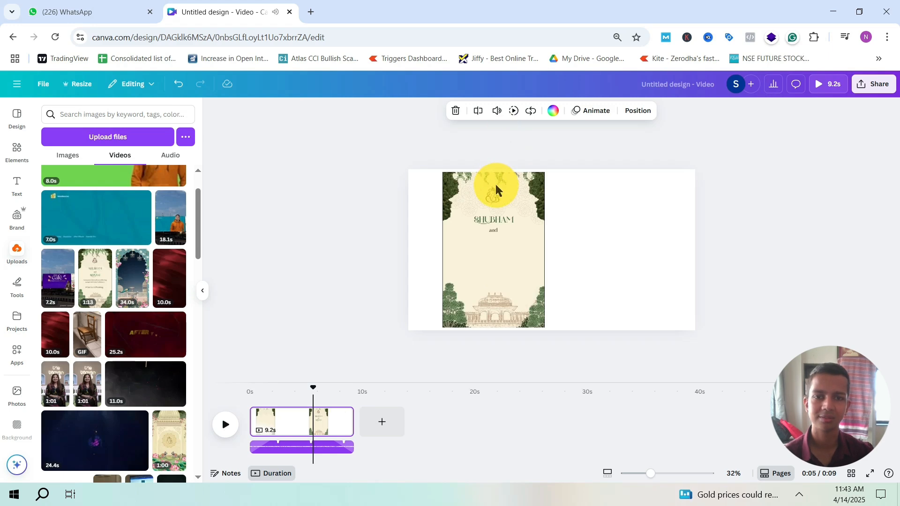
left_click(496, 190)
left_click(501, 112)
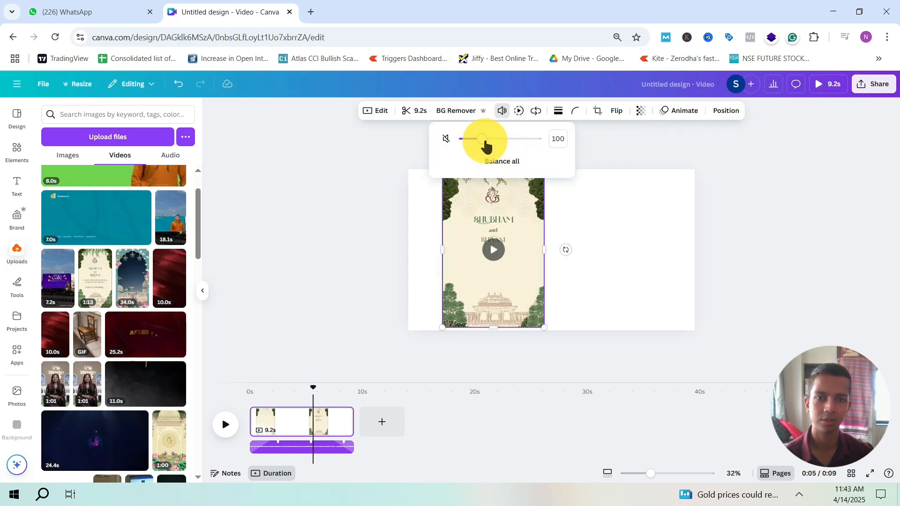
left_click(332, 387)
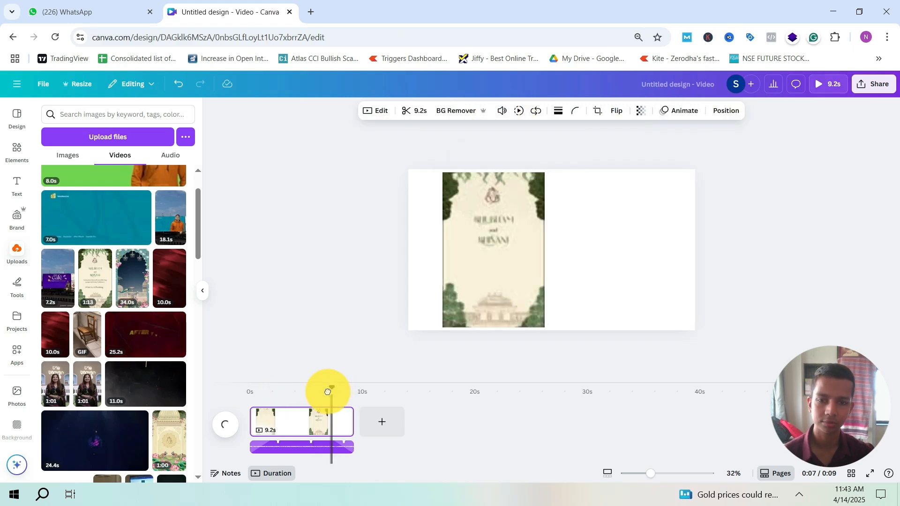
left_click_drag(328, 391, 315, 375)
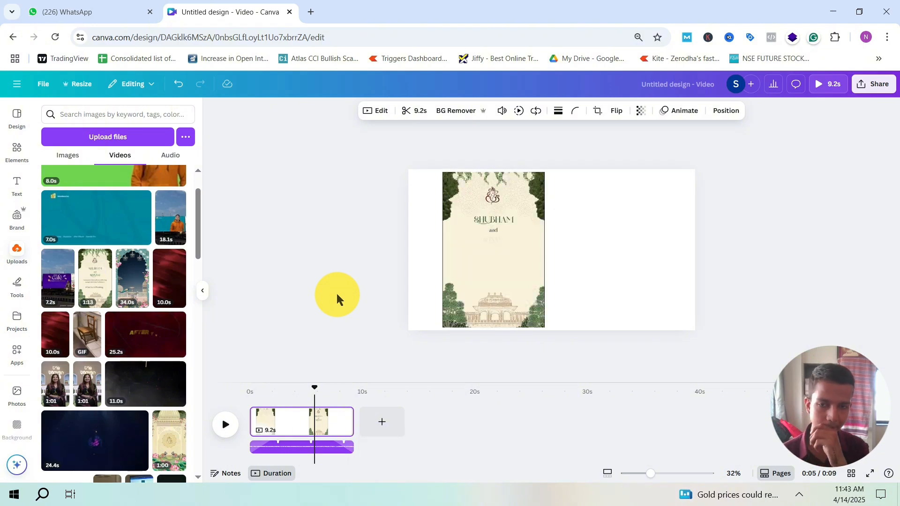
key("space")
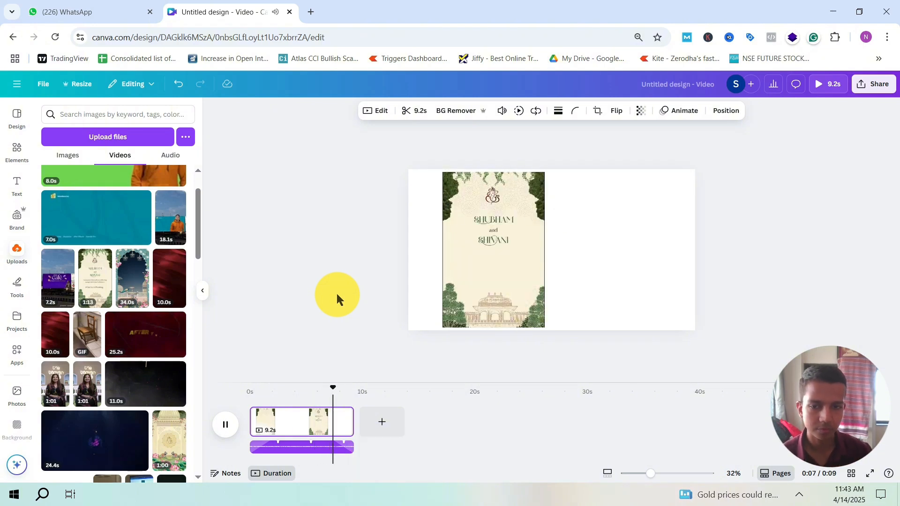
key("space")
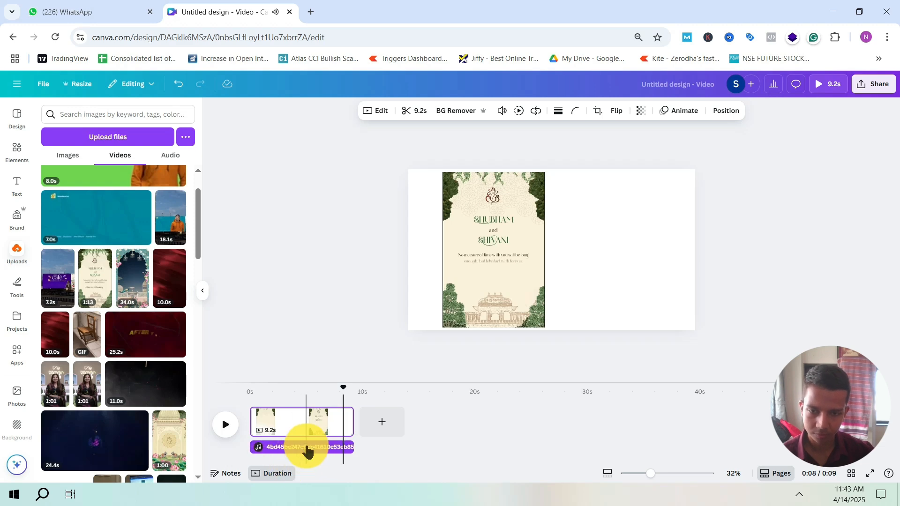
Raise the audio track's volume to 317 and move the playhead back to about the one-second mark.
left_click(305, 447)
left_click(511, 110)
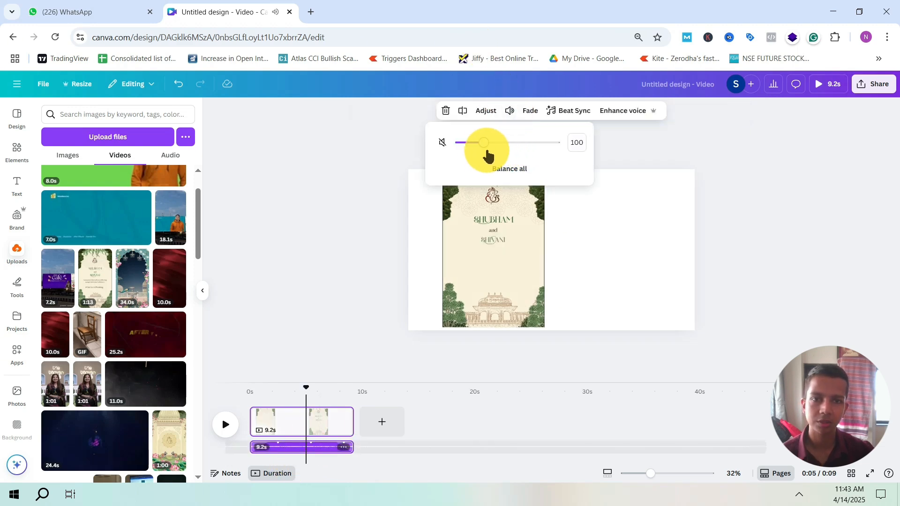
left_click_drag(487, 143, 534, 143)
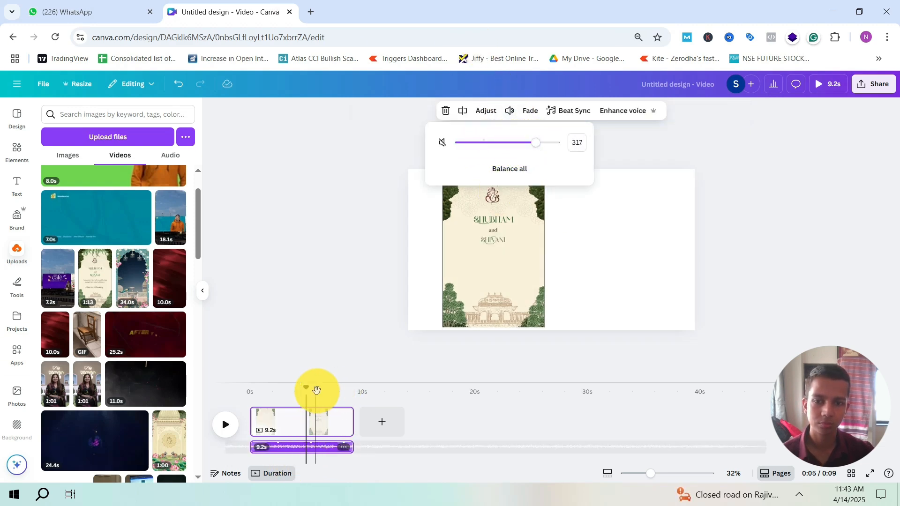
left_click_drag(307, 388, 265, 389)
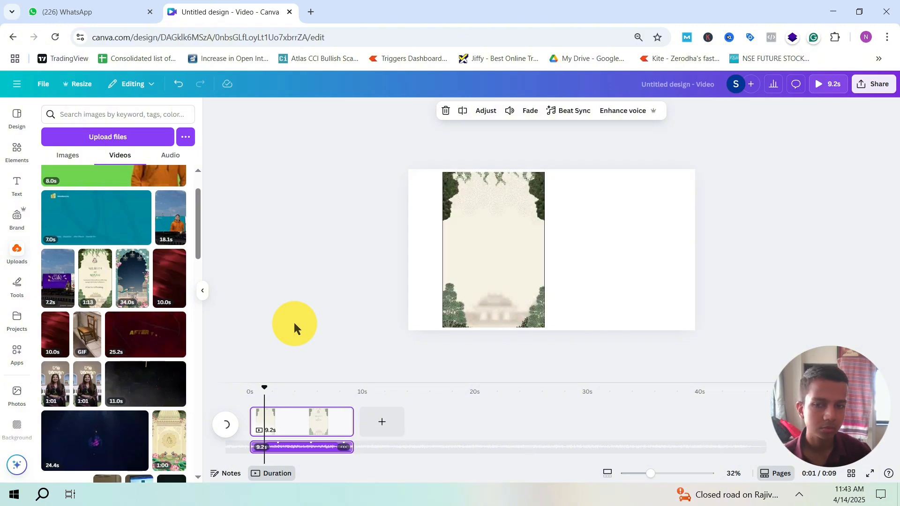
Play the timeline from about the one-second mark to its end to check the raised audio volume.
key("space")
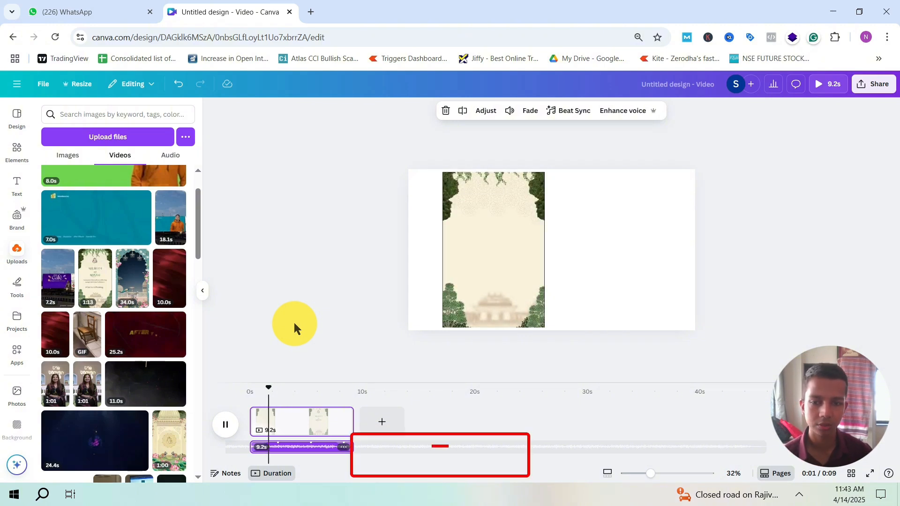
key("XF86AudioRaiseVolume")
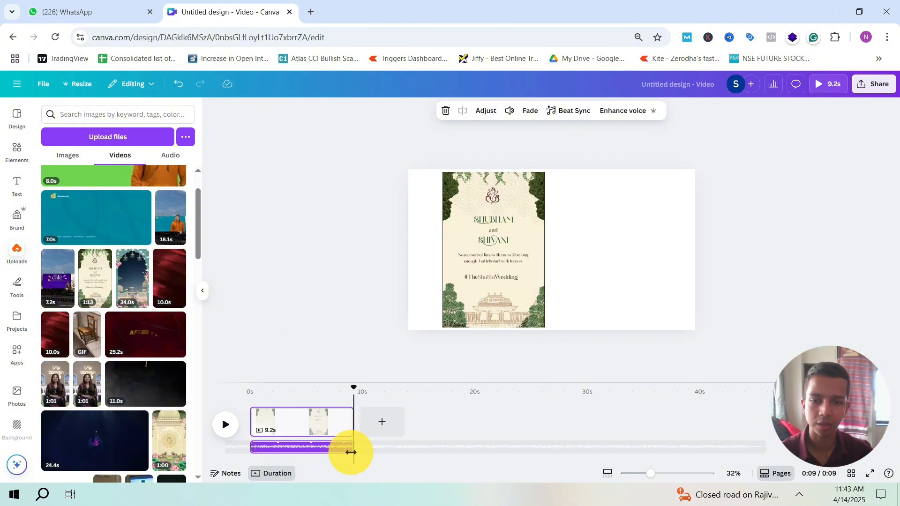
right_click(342, 451)
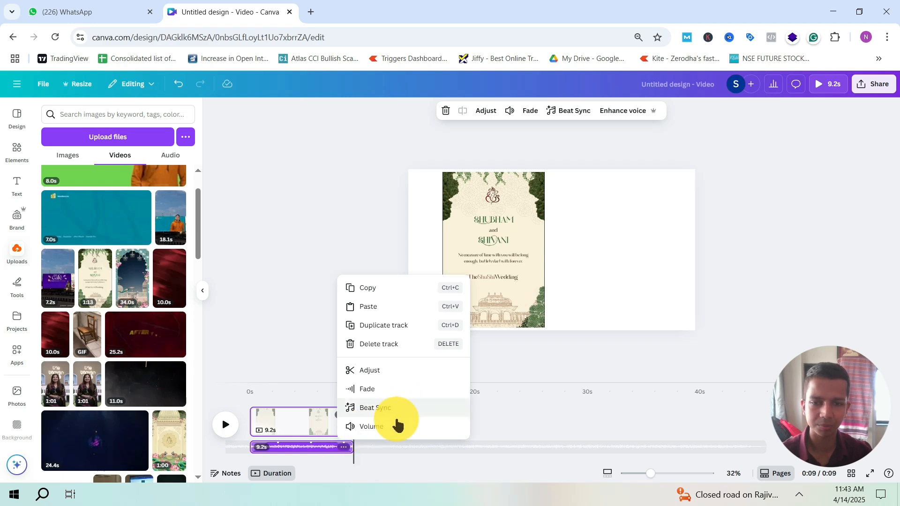
left_click(379, 230)
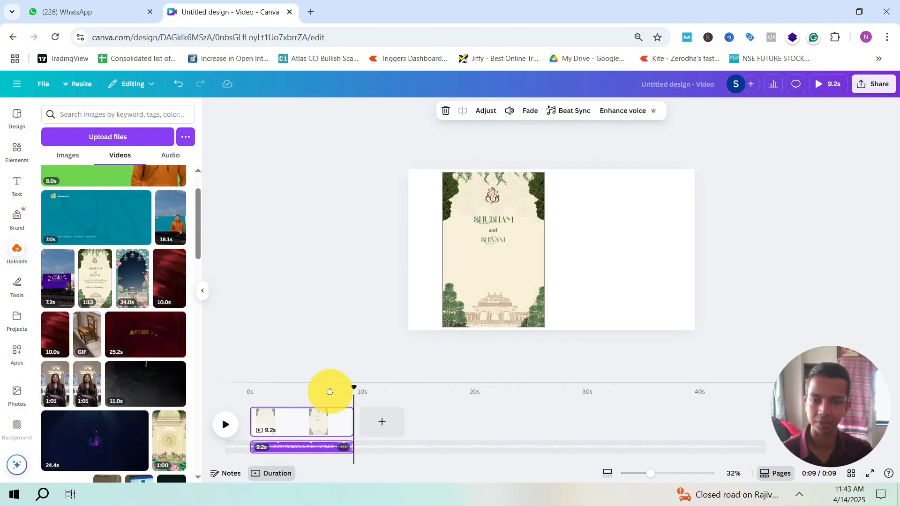
Add the pink-and-blue puzzle graphic at the 4.5-second mark and shrink it onto the lower part of the invitation.
left_click(301, 392)
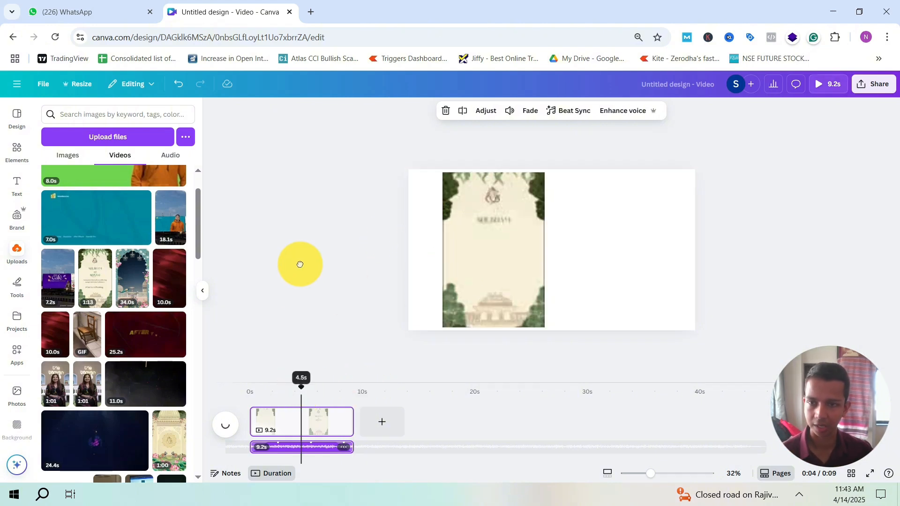
left_click(11, 150)
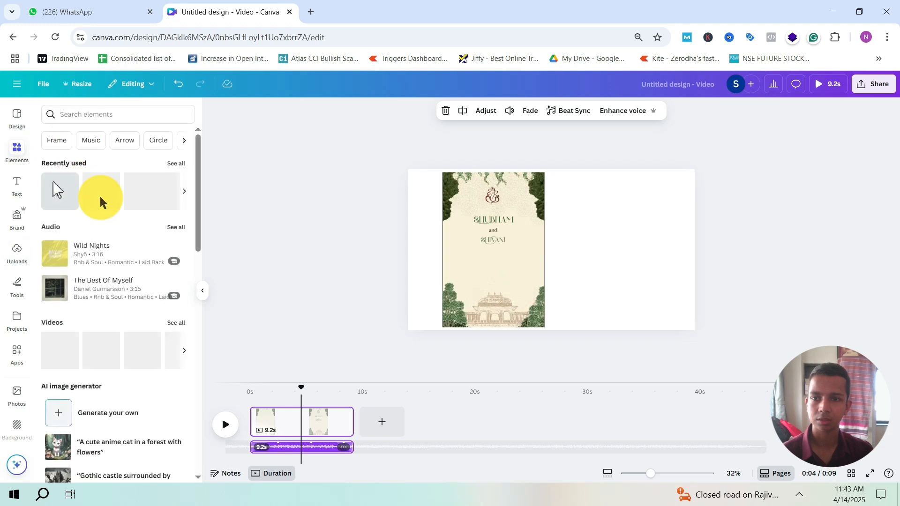
scroll(108, 258, "down", 5)
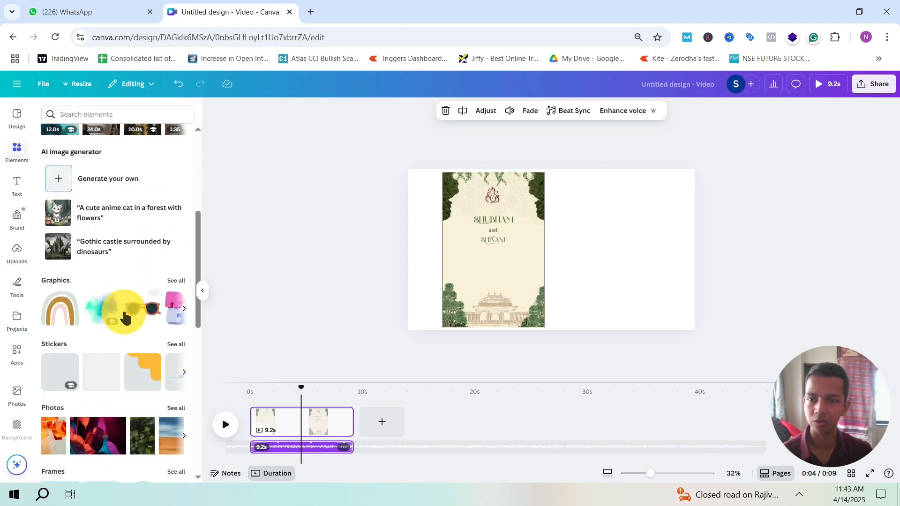
left_click(182, 309)
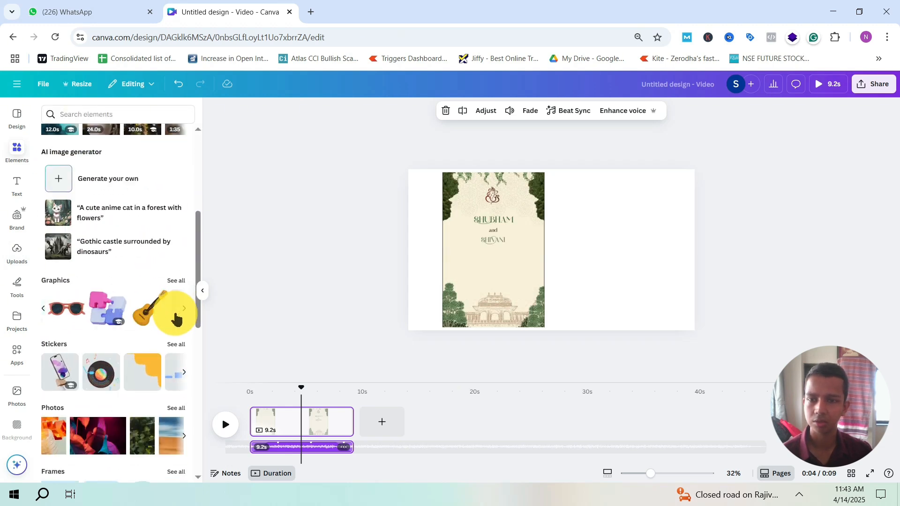
left_click(177, 315)
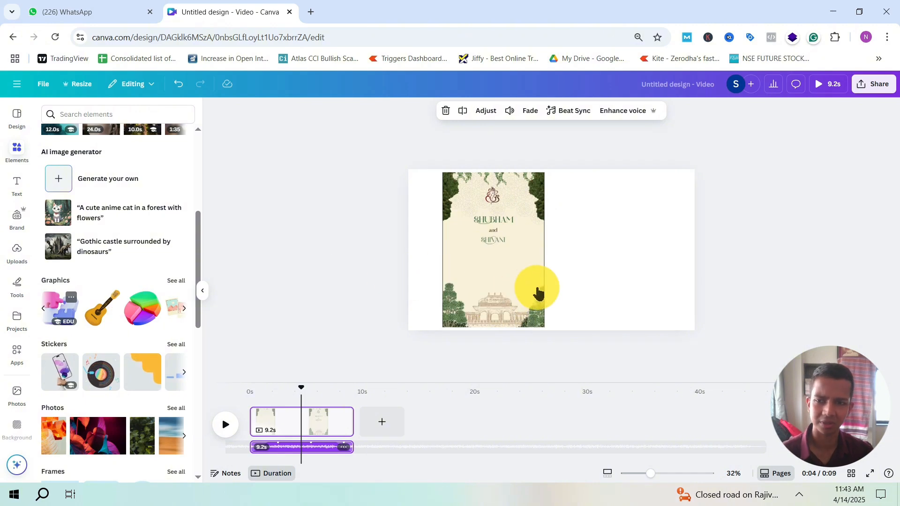
left_click(60, 307)
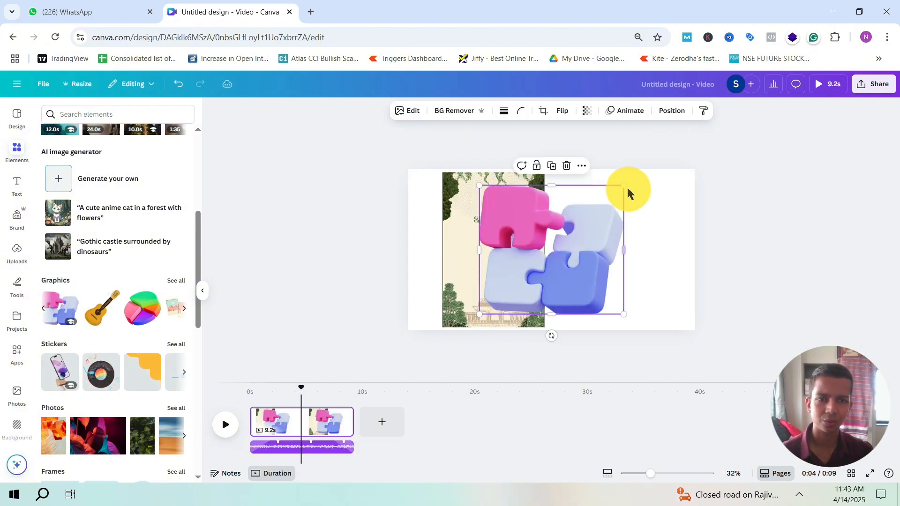
left_click_drag(624, 188, 486, 307)
Show the puzzle graphic's element timing and trim its start to about 4.5 seconds.
right_click(488, 306)
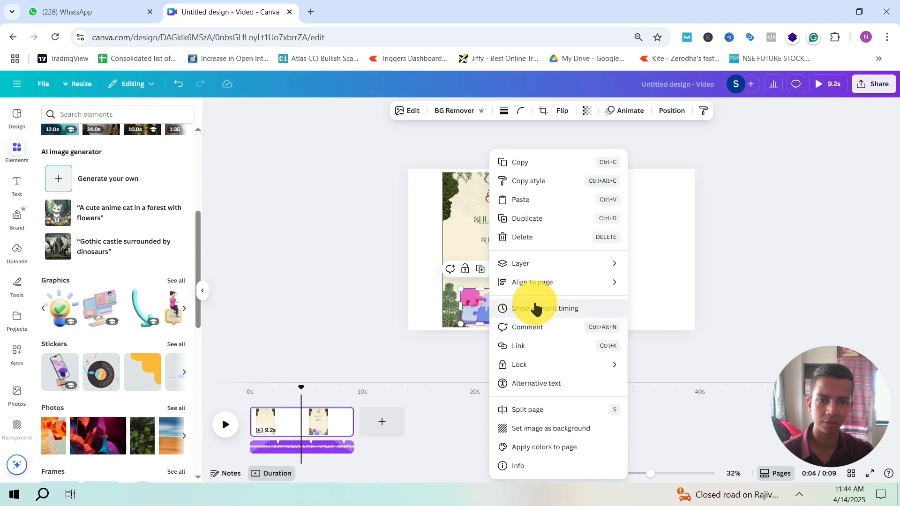
left_click(536, 308)
left_click_drag(253, 406, 300, 405)
Create a custom animation for the puzzle graphic with a path running up towards the middle of the invitation.
left_click(482, 305)
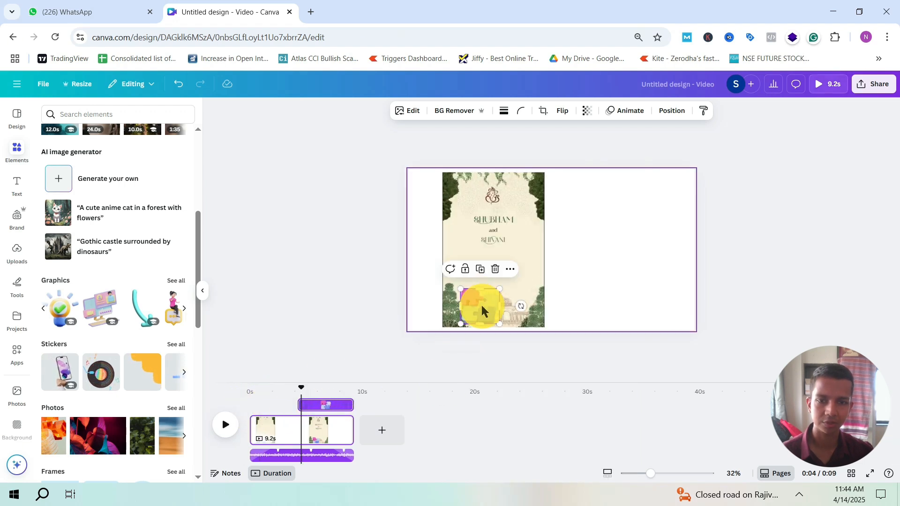
left_click(623, 112)
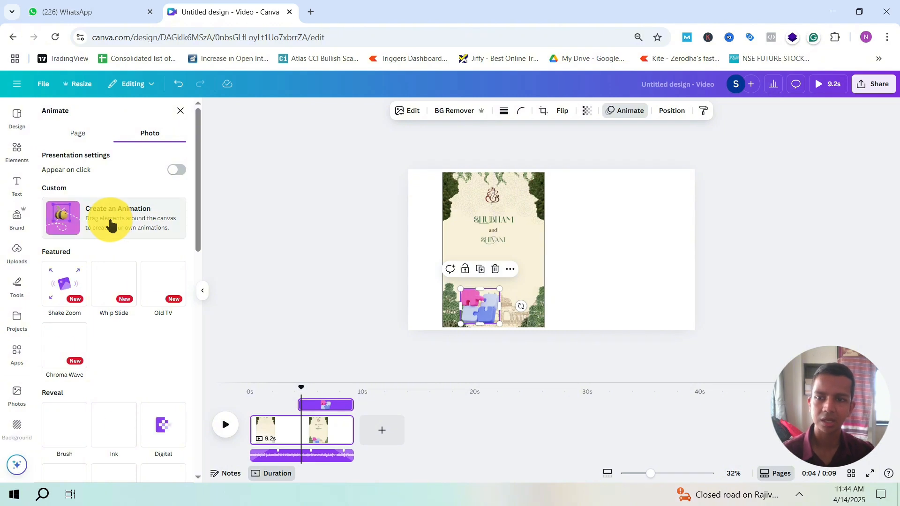
left_click(111, 225)
mouse_move(482, 307)
left_mouse_down()
mouse_move(481, 342)
mouse_move(502, 247)
left_mouse_up()
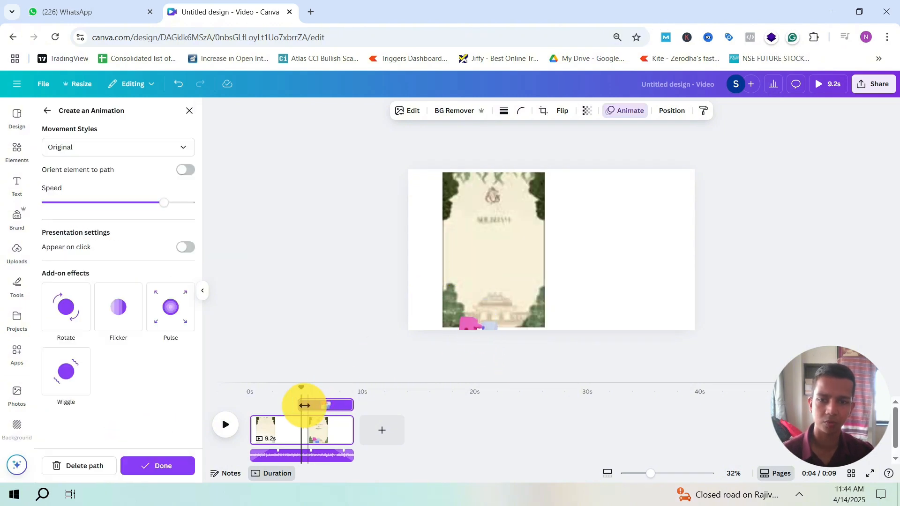
Slightly increase the puzzle animation's speed, using the Smooth movement style and the Wiggle add-on effect.
left_click(171, 203)
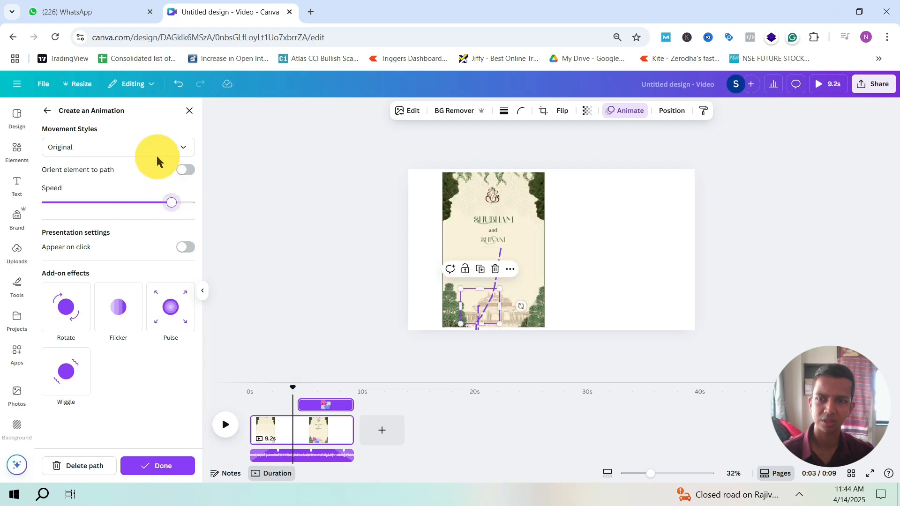
left_click(157, 156)
left_click(110, 191)
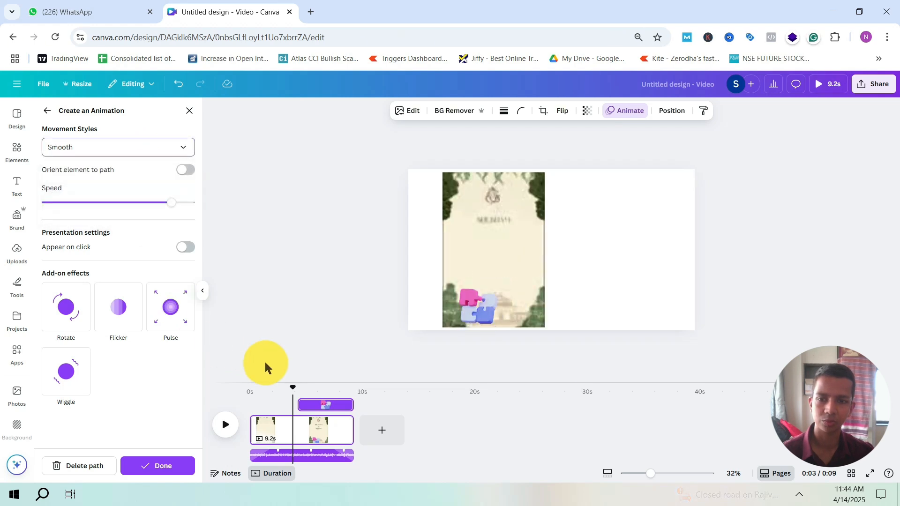
left_click(72, 374)
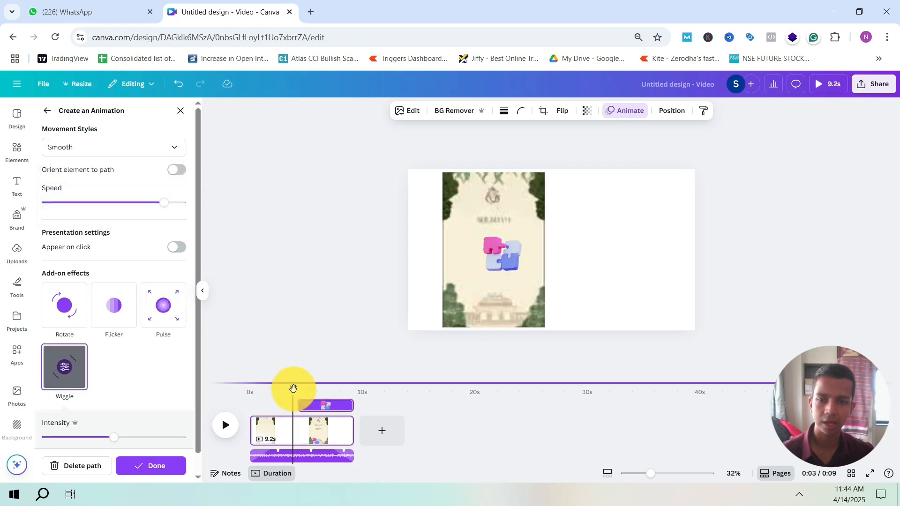
left_click(297, 357)
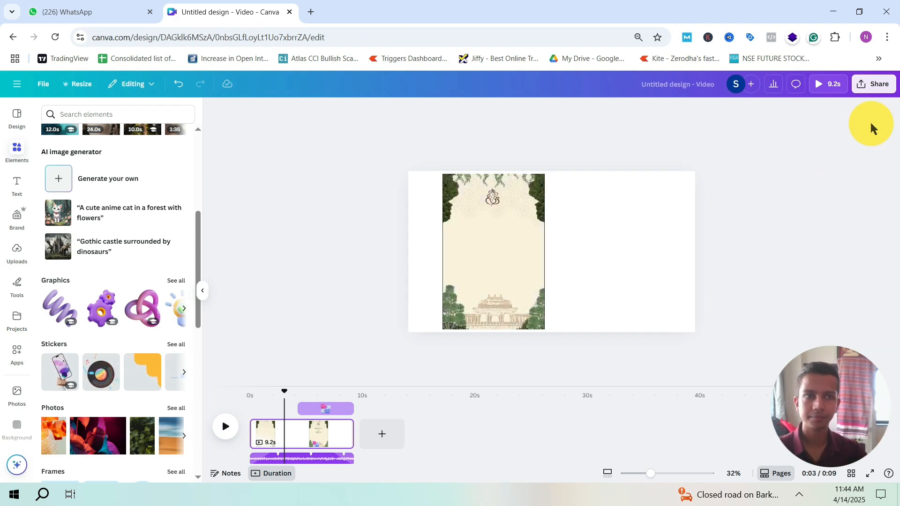
Play the timeline from about three seconds to preview the puzzle graphic's animation.
left_click(223, 428)
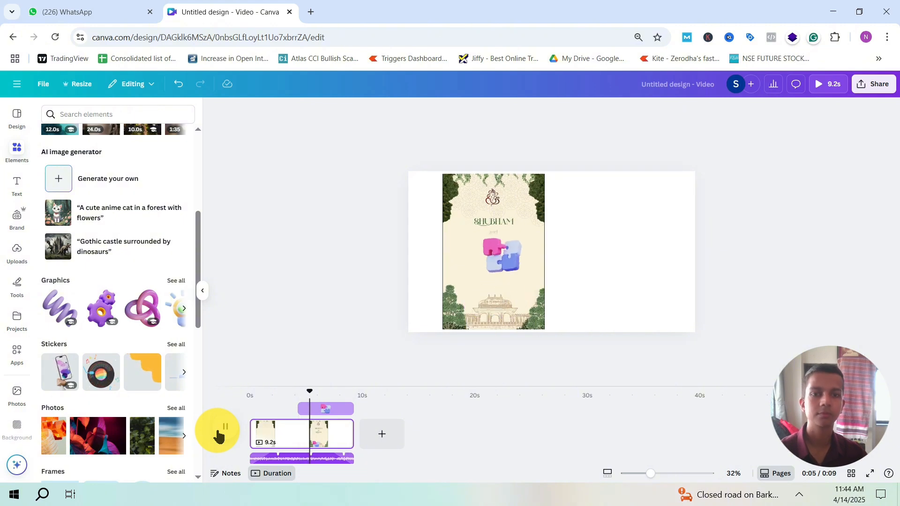
left_click(218, 433)
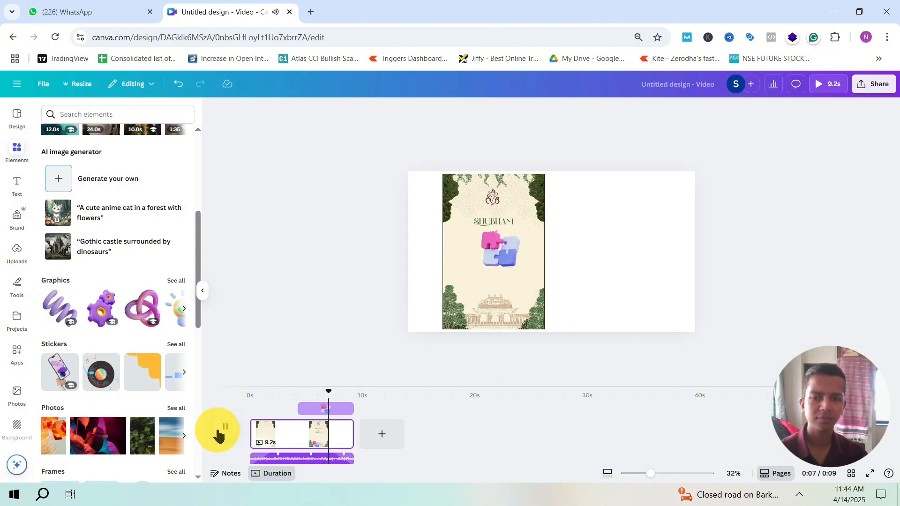